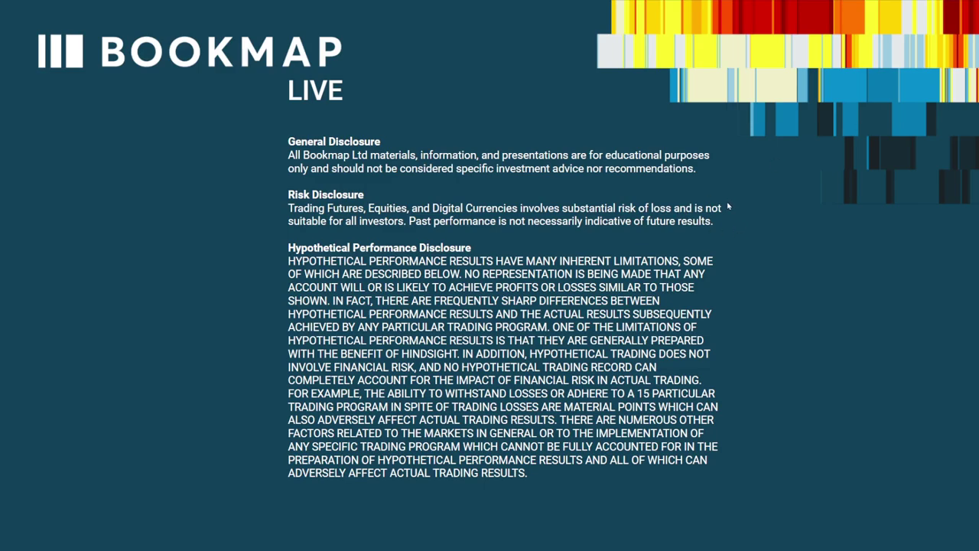
Step: End the disclosure slideshow and switch from the presentation window to the Bookmap ESH2.CME heatmap
{"action": "key", "text": "Escape"}
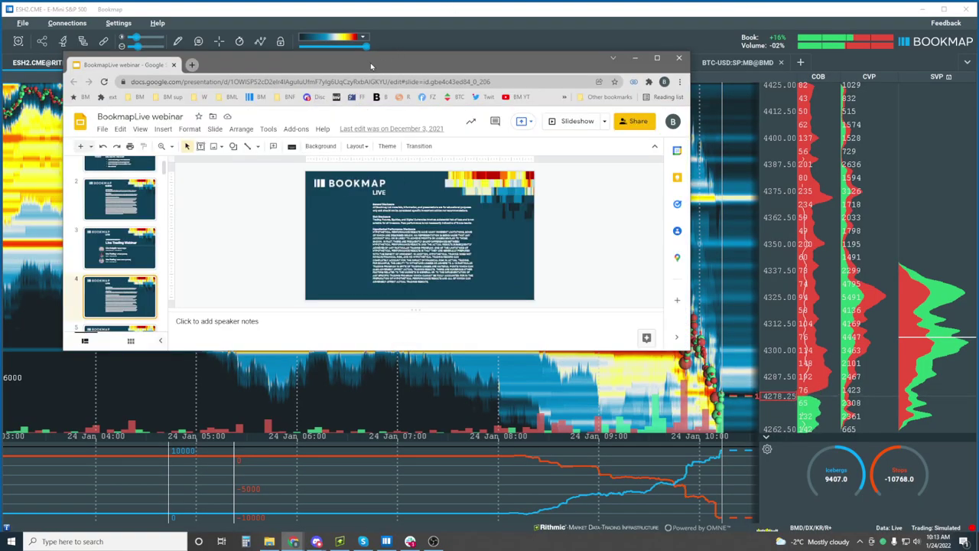
{"action": "left_click_drag", "start_coordinate": [393, 60], "coordinate": [458, 100]}
{"action": "left_click", "coordinate": [413, 6]}
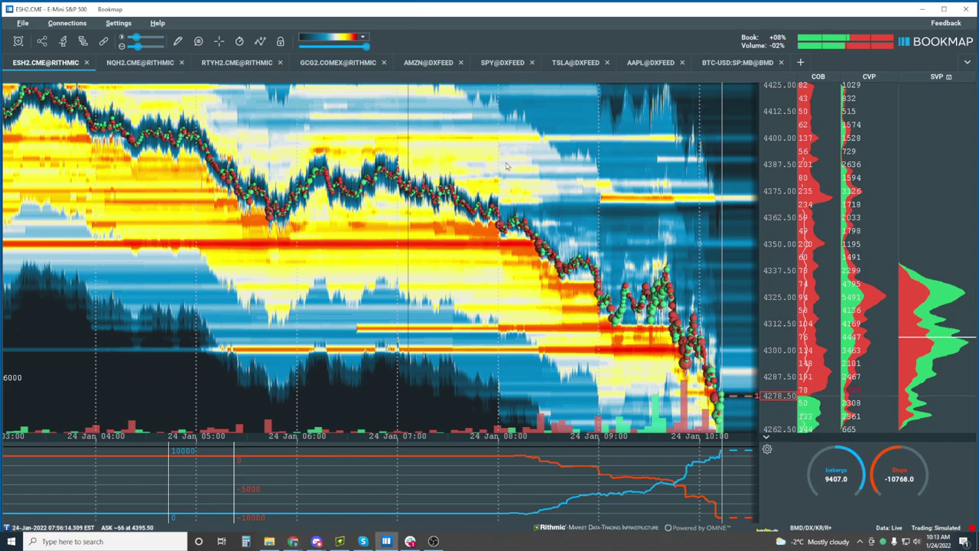
Step: Turn on the crosshair and examine the ESH2.CME price decline, from the overnight hours to the 09:00–10:15 session
{"action": "scroll", "coordinate": [487, 161], "scroll_direction": "down", "scroll_amount": 2}
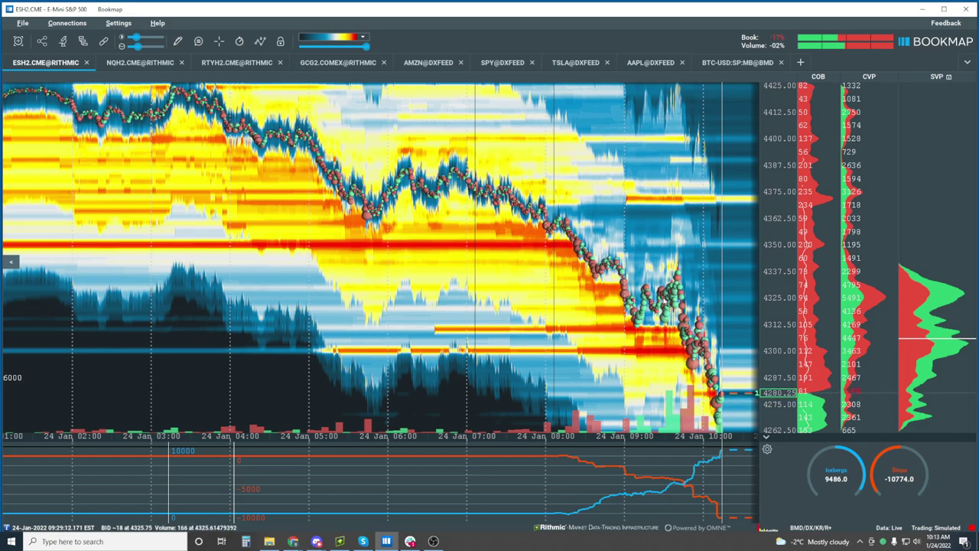
{"action": "scroll", "coordinate": [664, 299], "scroll_direction": "up", "scroll_amount": 3}
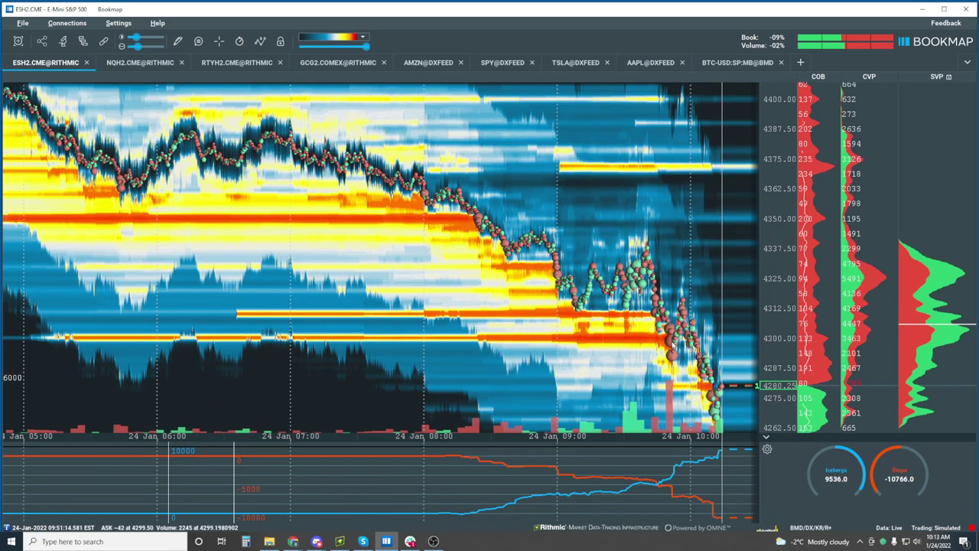
{"action": "left_click", "coordinate": [219, 43]}
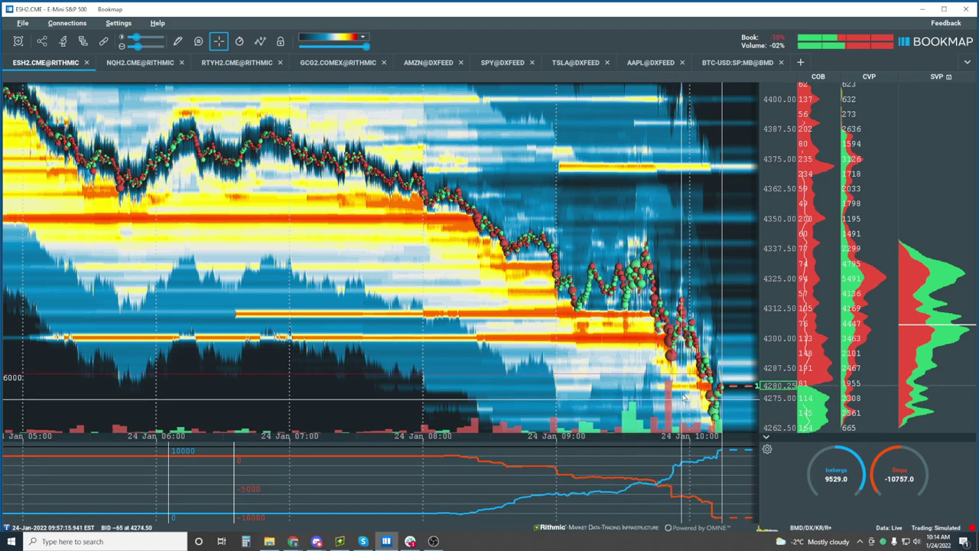
{"action": "scroll", "coordinate": [648, 252], "scroll_direction": "down", "scroll_amount": 3}
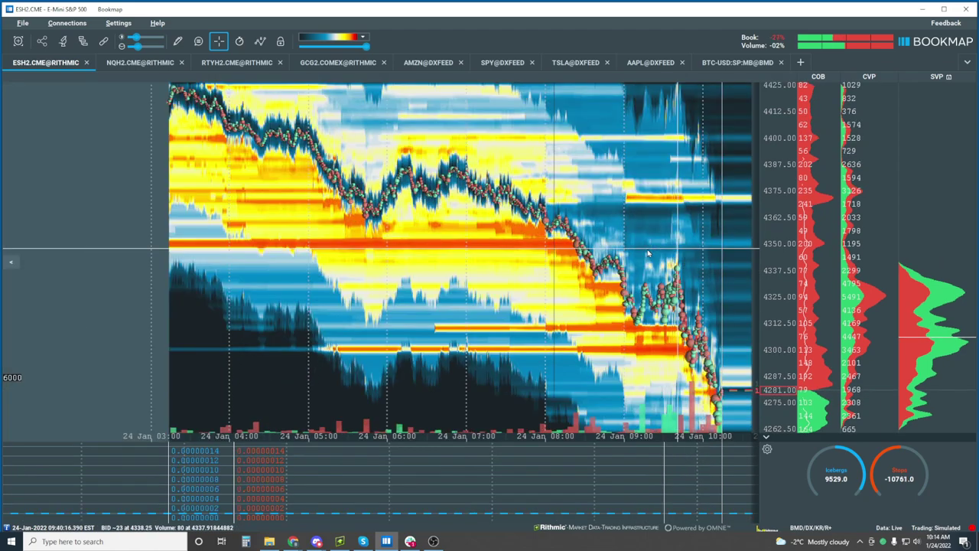
{"action": "scroll", "coordinate": [649, 256], "scroll_direction": "down", "scroll_amount": 2}
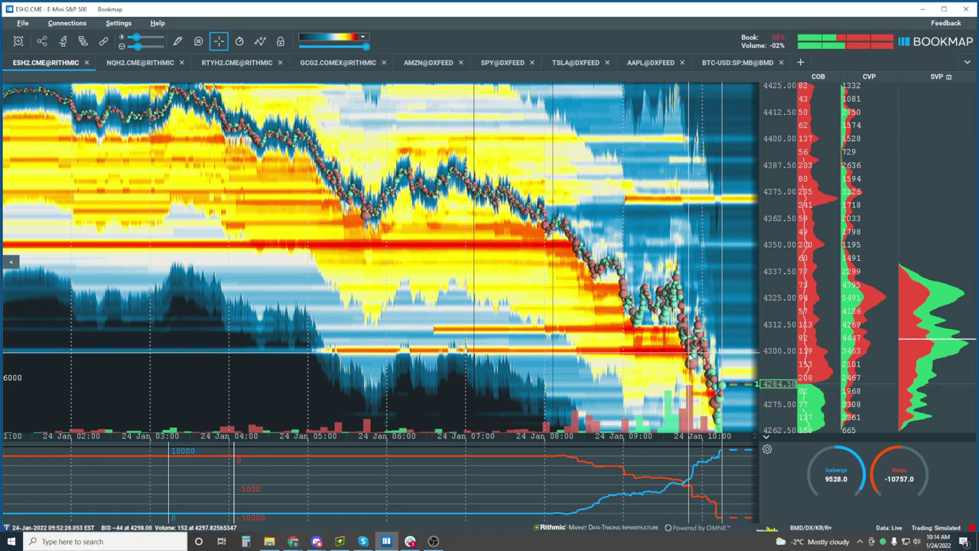
{"action": "scroll", "coordinate": [688, 350], "scroll_direction": "up", "scroll_amount": 5}
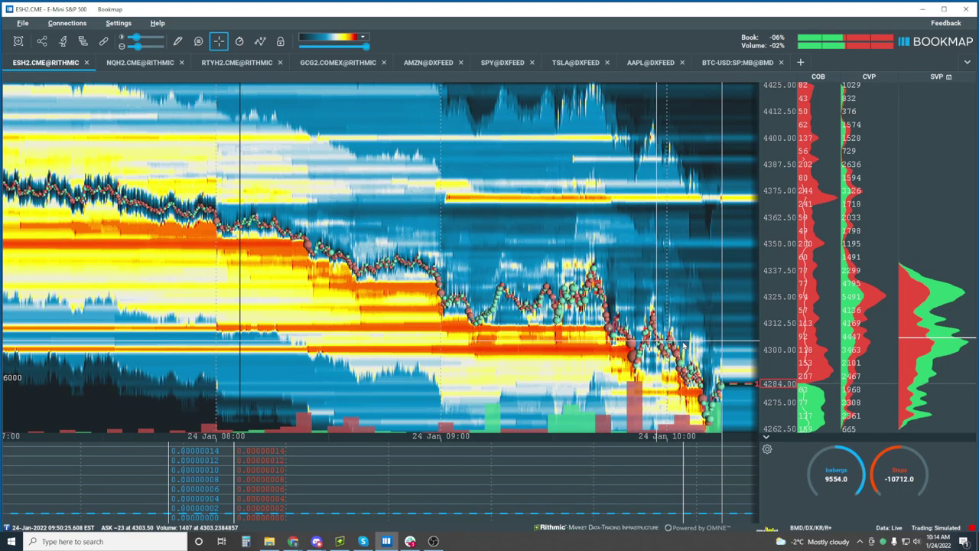
{"action": "scroll", "coordinate": [680, 348], "scroll_direction": "up", "scroll_amount": 4}
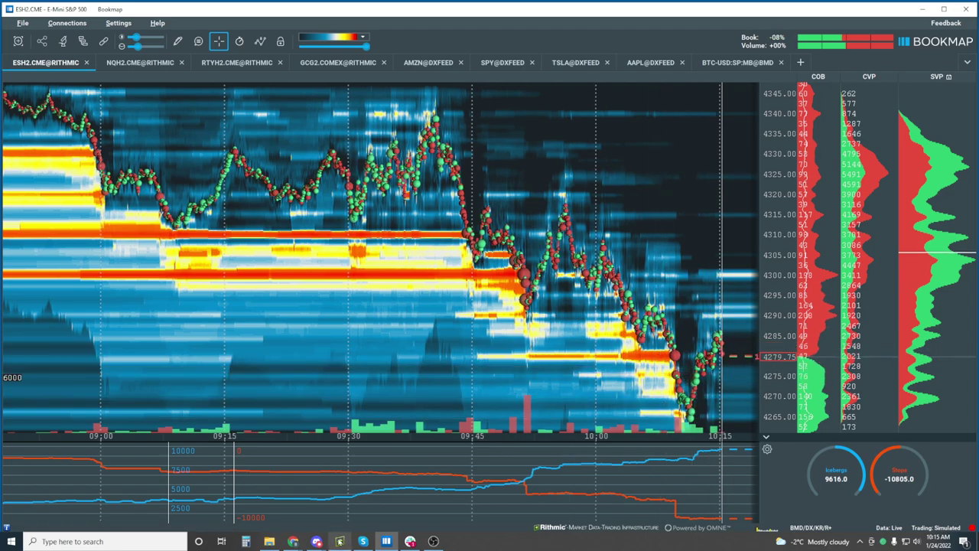
Step: Switch to Rithmic Trader Pro and widen the daily ESH2.CME chart window over the hourly chart
{"action": "left_click", "coordinate": [339, 540]}
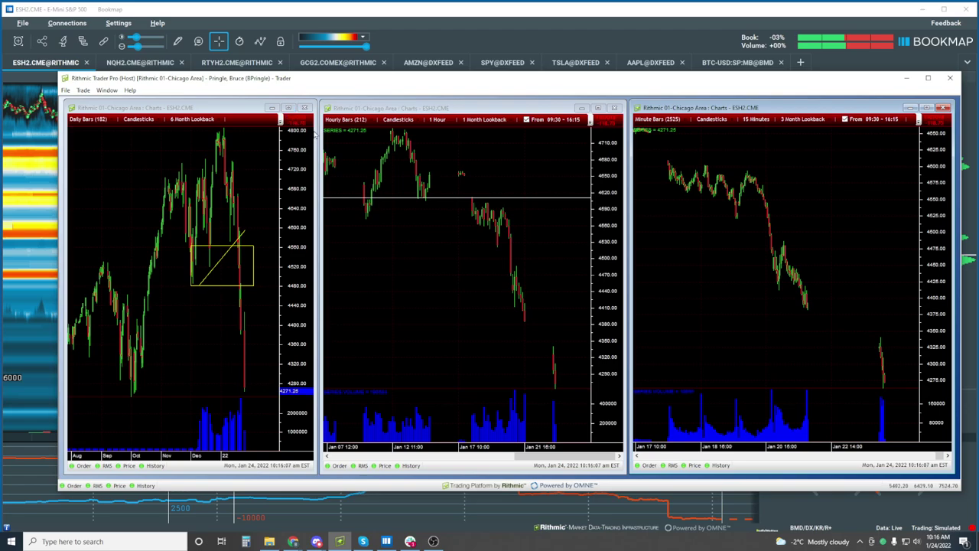
{"action": "left_click_drag", "start_coordinate": [314, 135], "coordinate": [634, 185]}
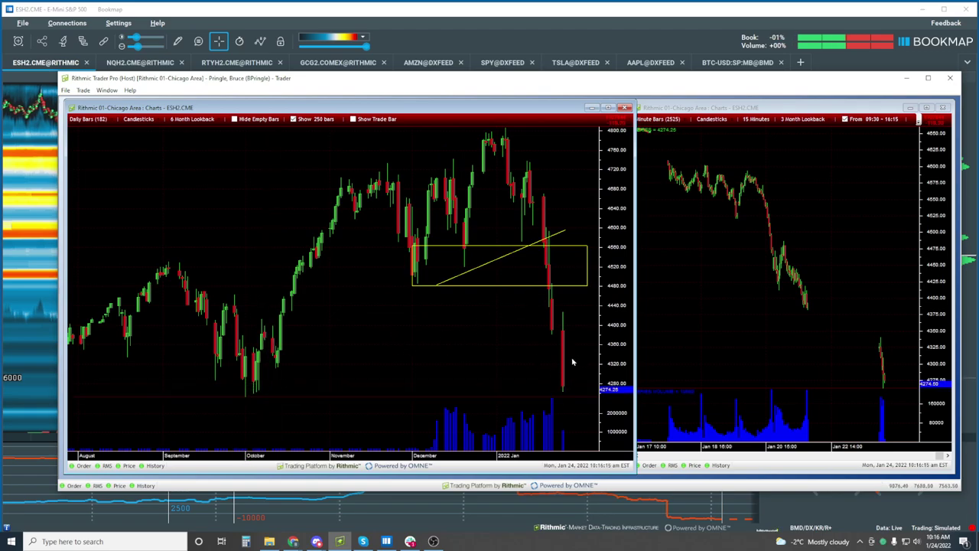
Step: Set the daily ESH2.CME chart to show 300 bars
{"action": "left_click", "coordinate": [321, 120]}
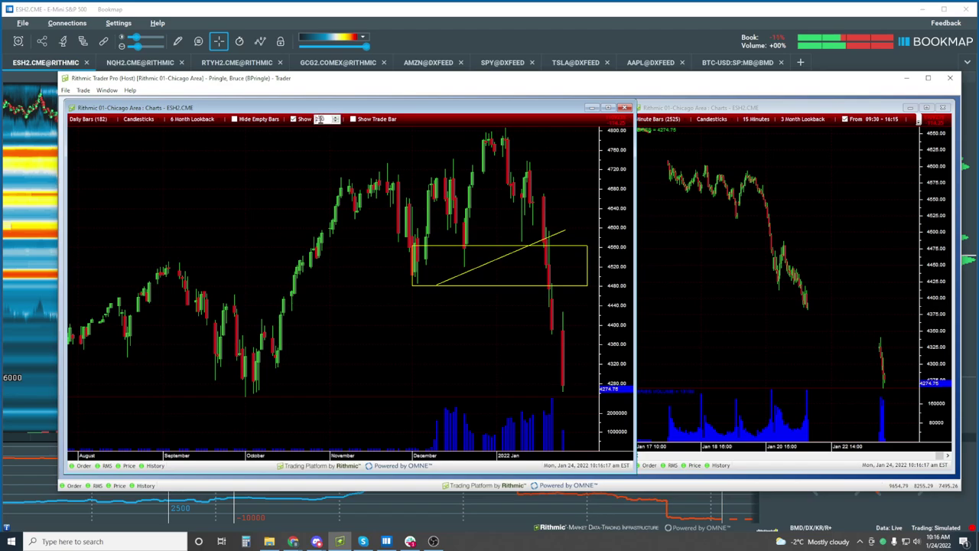
{"action": "double_click", "coordinate": [322, 119]}
{"action": "type", "text": "30"}
{"action": "key", "text": "Return"}
{"action": "type", "text": "0"}
{"action": "key", "text": "Return"}
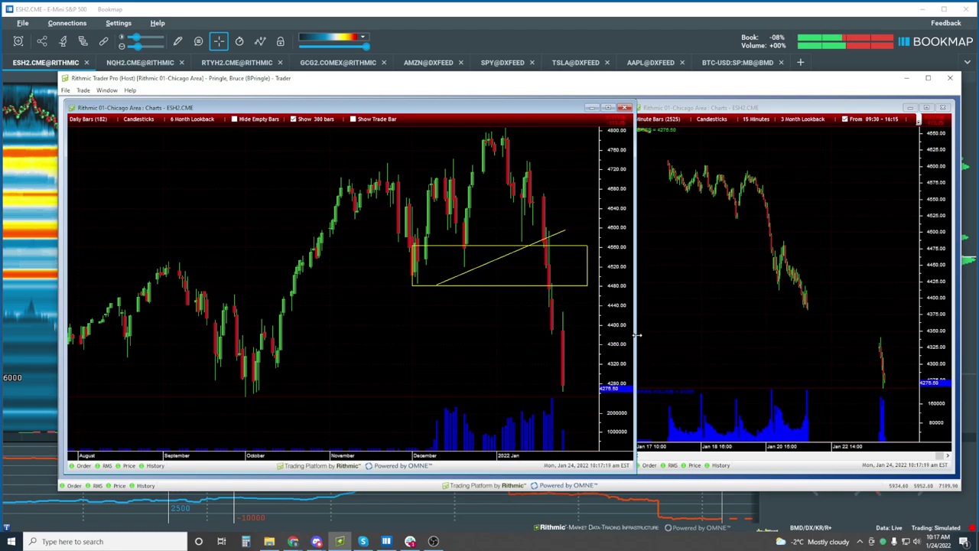
Step: Narrow the daily chart to uncover the hourly chart, and examine the gap lower on the hourly and 15-minute charts
{"action": "left_click_drag", "start_coordinate": [635, 334], "coordinate": [313, 334]}
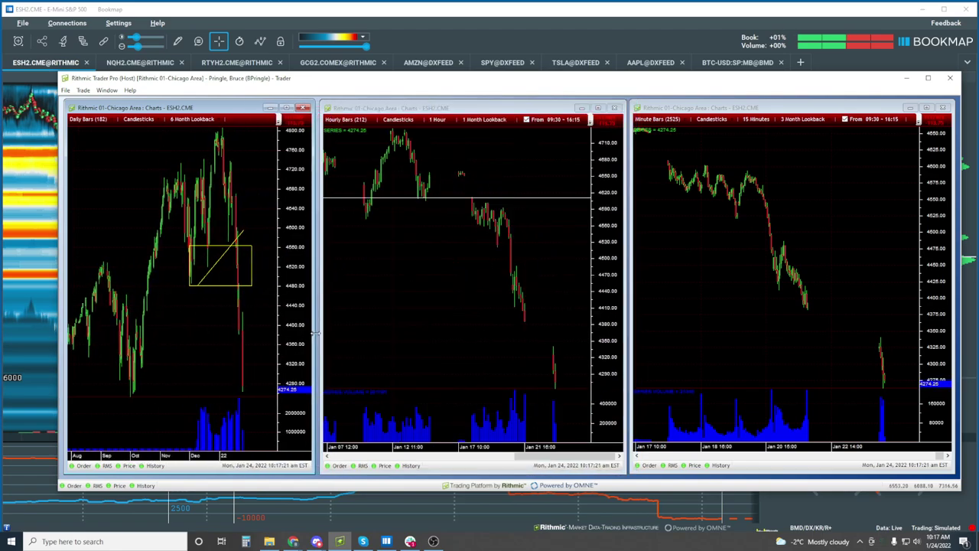
{"action": "left_click", "coordinate": [558, 335]}
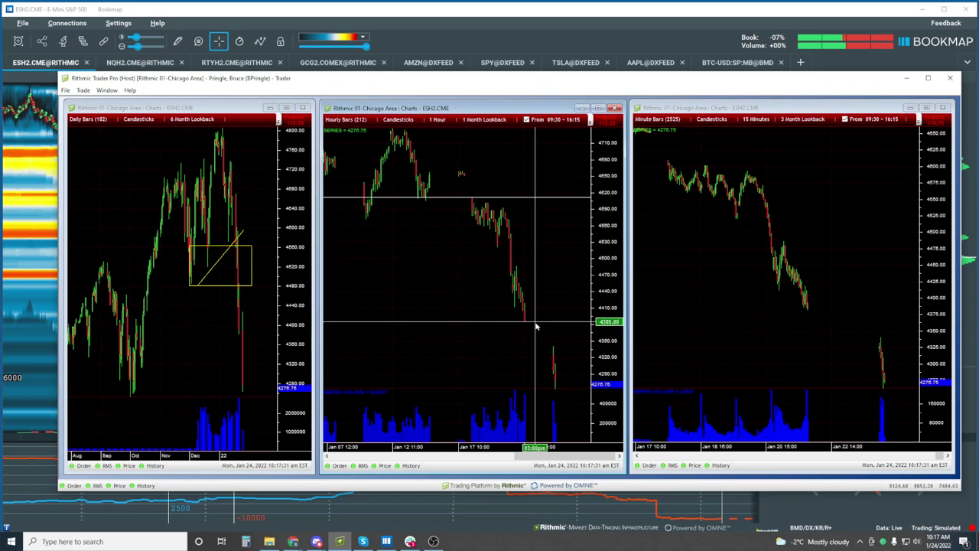
{"action": "left_click", "coordinate": [788, 330]}
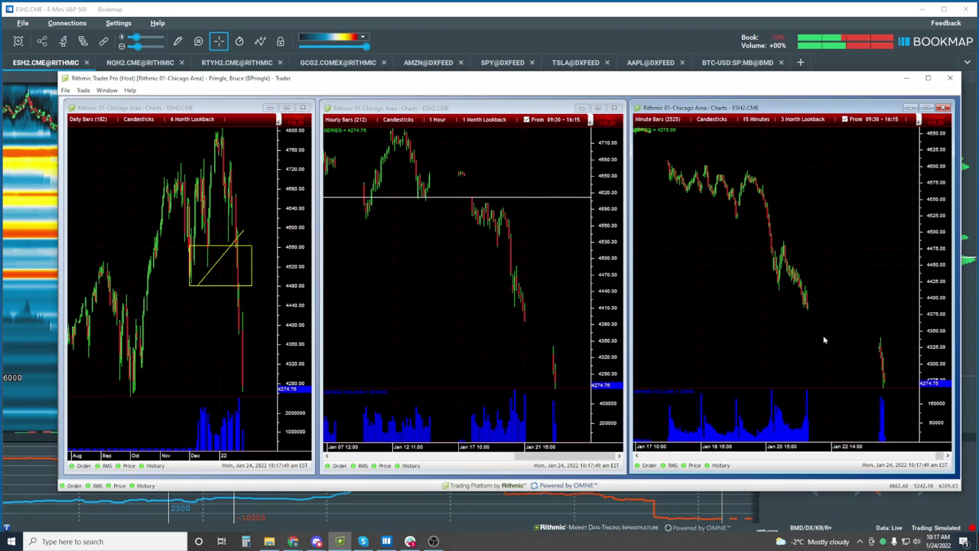
Step: Switch back to Bookmap and draw horizontal lines on the ESH2.CME heatmap at about 4299, 4316 and 4336
{"action": "left_click", "coordinate": [463, 13]}
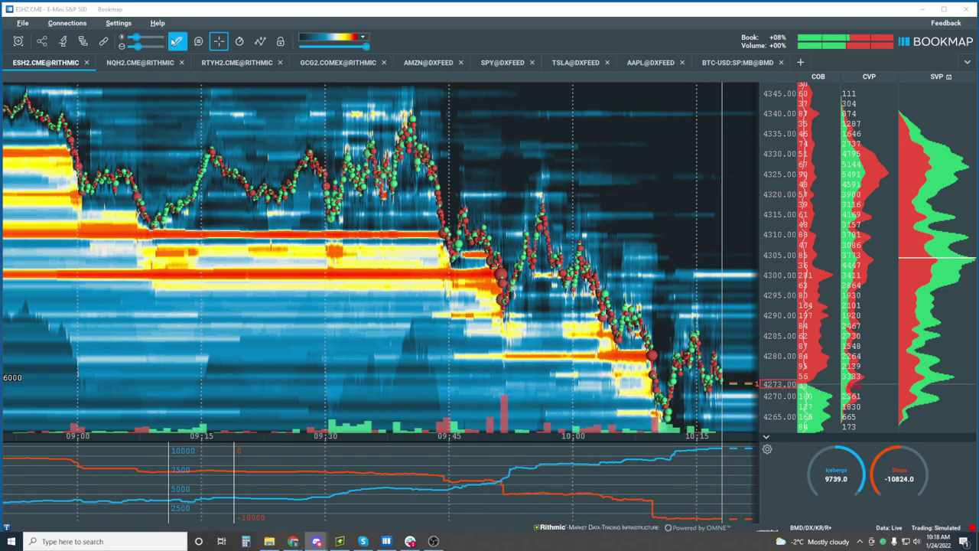
{"action": "left_click", "coordinate": [178, 43]}
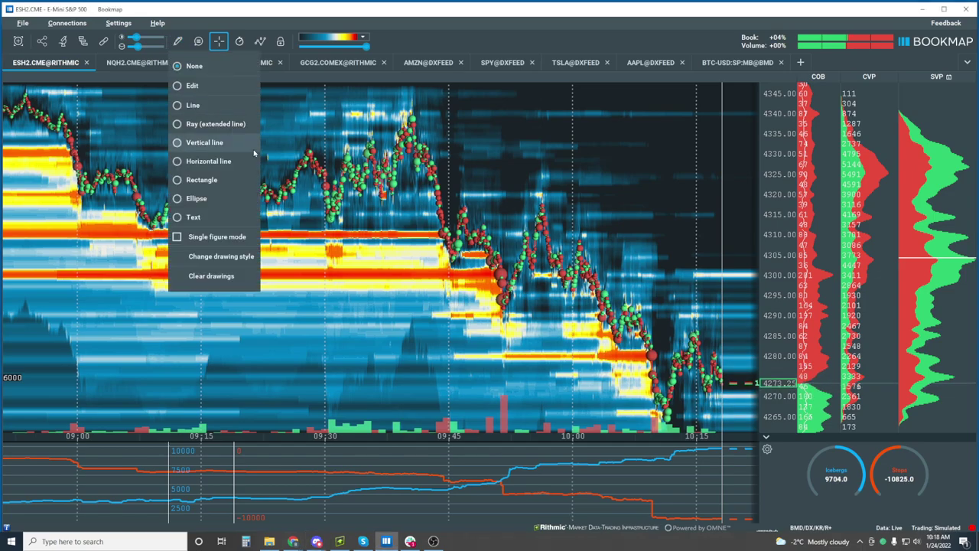
{"action": "left_click", "coordinate": [221, 162]}
{"action": "scroll", "coordinate": [776, 145], "scroll_direction": "down", "scroll_amount": 3}
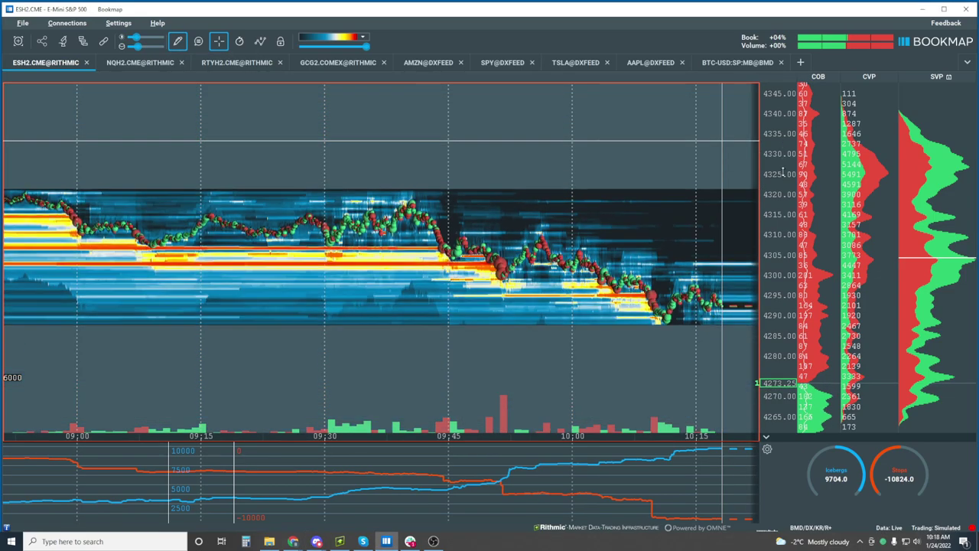
{"action": "scroll", "coordinate": [778, 146], "scroll_direction": "up", "scroll_amount": 3}
{"action": "scroll", "coordinate": [780, 149], "scroll_direction": "down", "scroll_amount": 2}
{"action": "scroll", "coordinate": [781, 149], "scroll_direction": "up", "scroll_amount": 1}
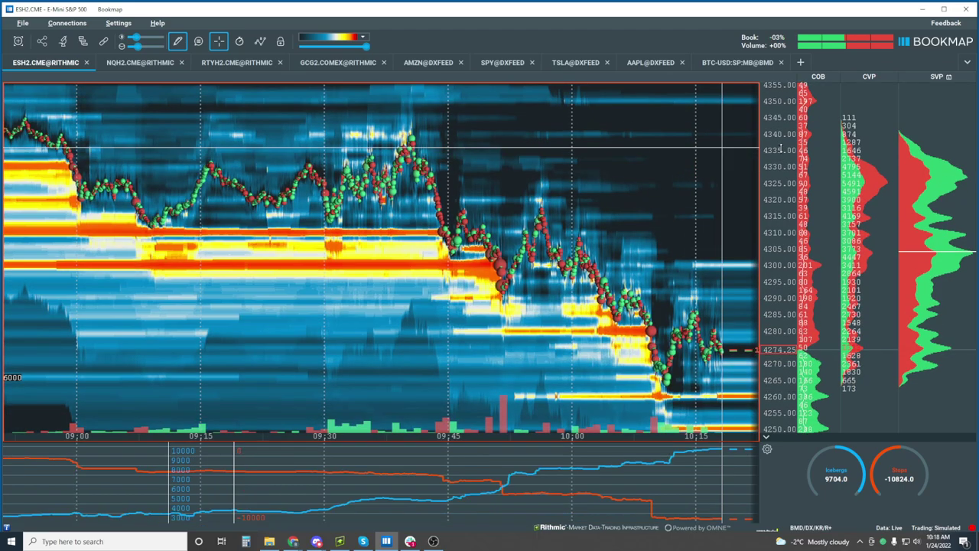
{"action": "left_click", "coordinate": [653, 265]}
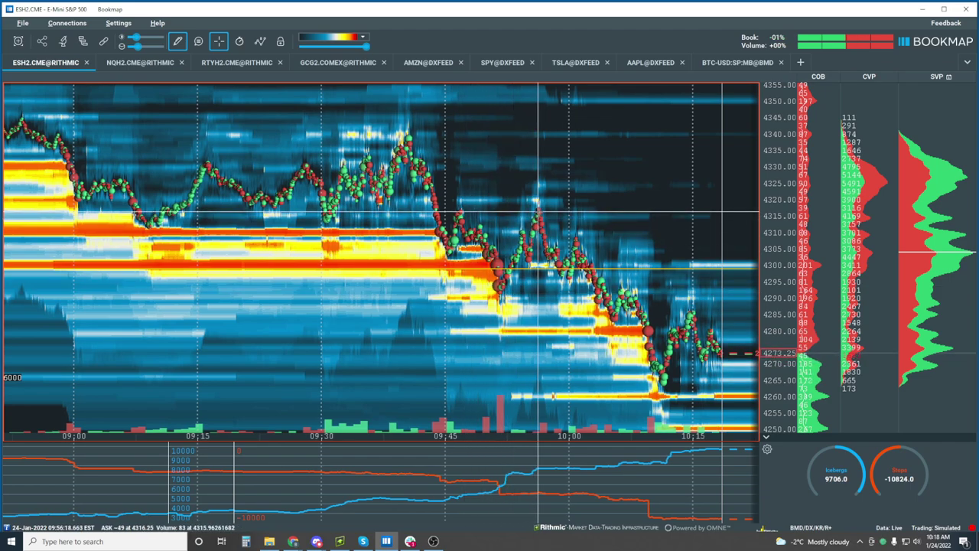
{"action": "left_click", "coordinate": [549, 213]}
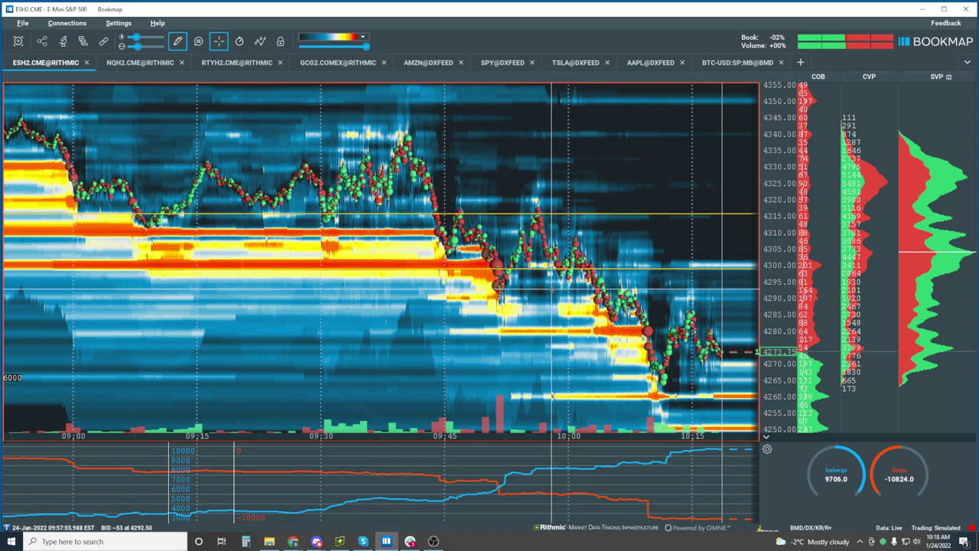
{"action": "scroll", "coordinate": [510, 221], "scroll_direction": "down", "scroll_amount": 2}
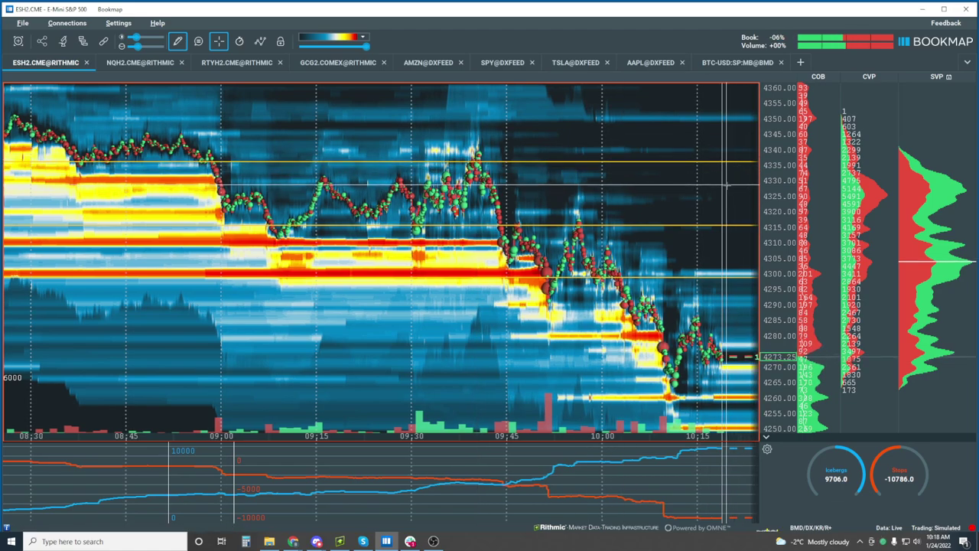
Step: Draw another horizontal line on the ESH2.CME heatmap at about 4388, above the existing lines, and leave drawing mode
{"action": "scroll", "coordinate": [817, 169], "scroll_direction": "down", "scroll_amount": 3}
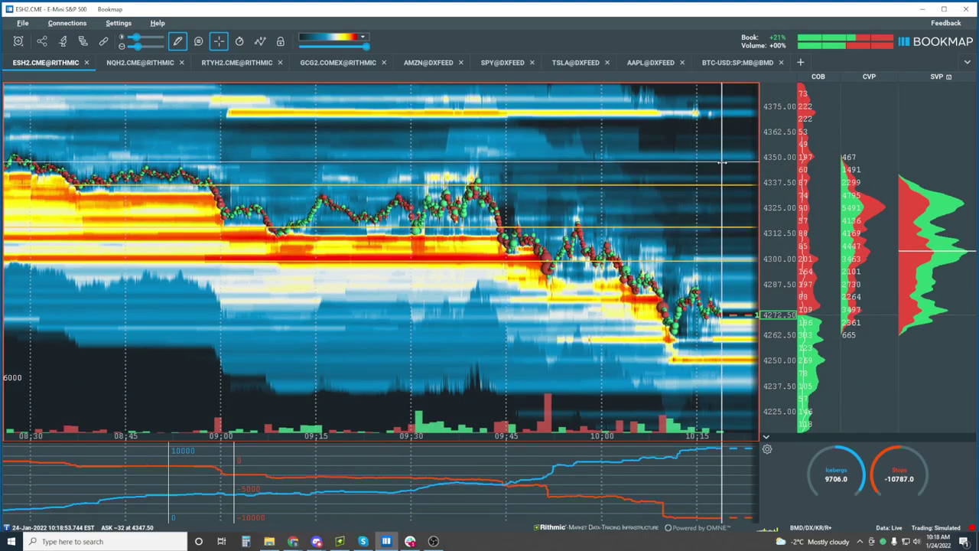
{"action": "scroll", "coordinate": [733, 158], "scroll_direction": "down", "scroll_amount": 2}
{"action": "scroll", "coordinate": [785, 186], "scroll_direction": "down", "scroll_amount": 5}
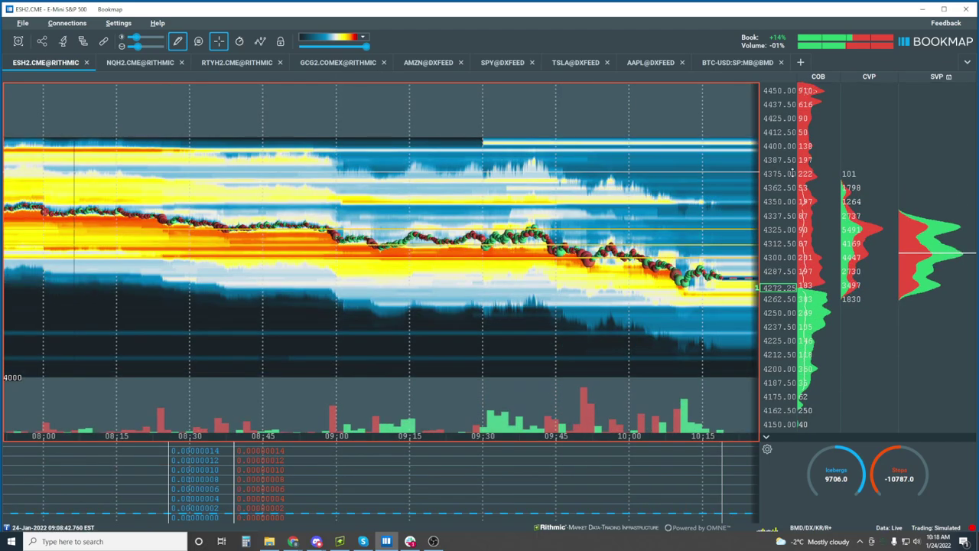
{"action": "scroll", "coordinate": [648, 176], "scroll_direction": "down", "scroll_amount": 4}
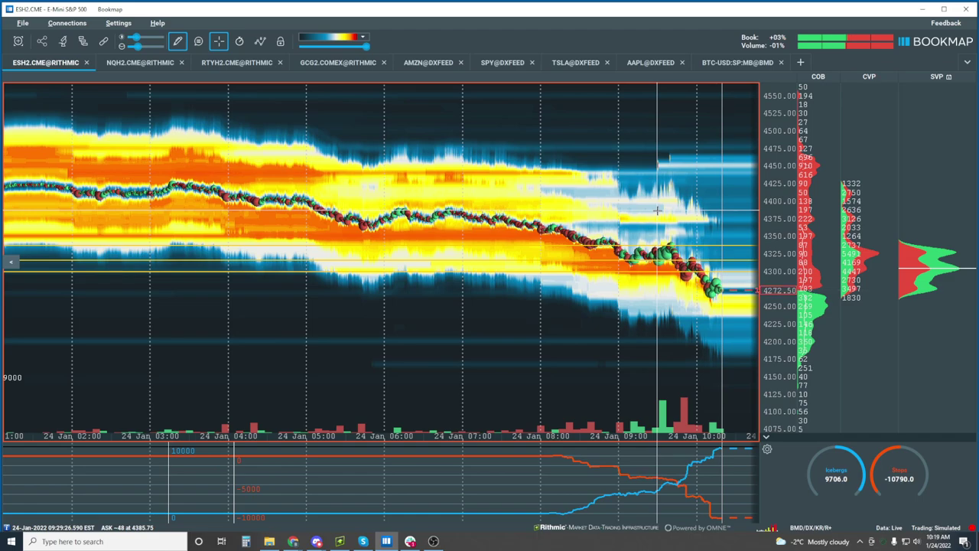
{"action": "left_click", "coordinate": [656, 209]}
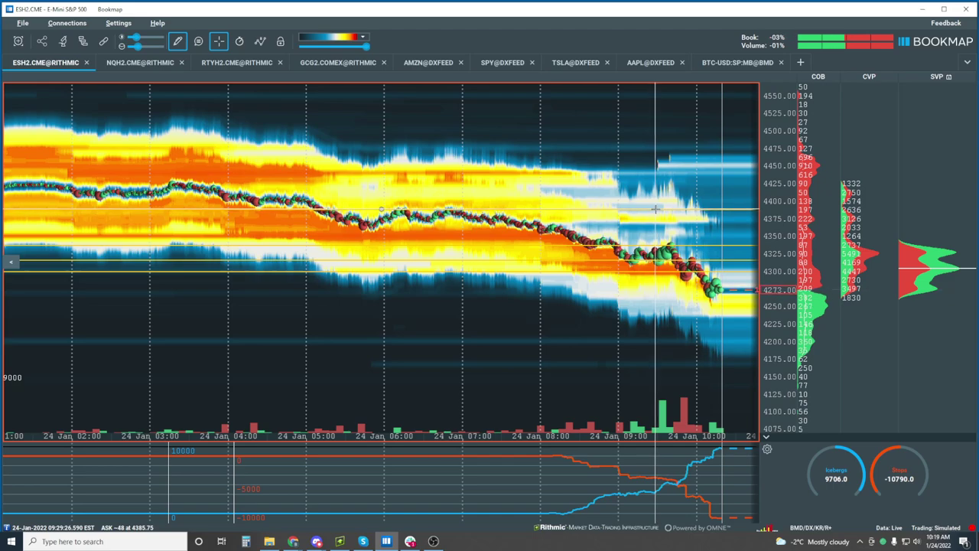
{"action": "scroll", "coordinate": [699, 246], "scroll_direction": "up", "scroll_amount": 5}
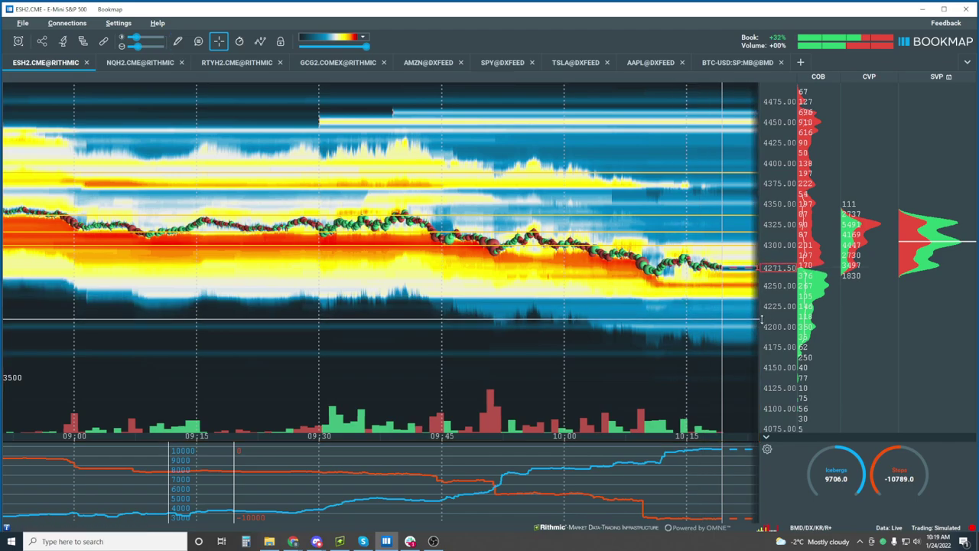
{"action": "scroll", "coordinate": [771, 278], "scroll_direction": "up", "scroll_amount": 4}
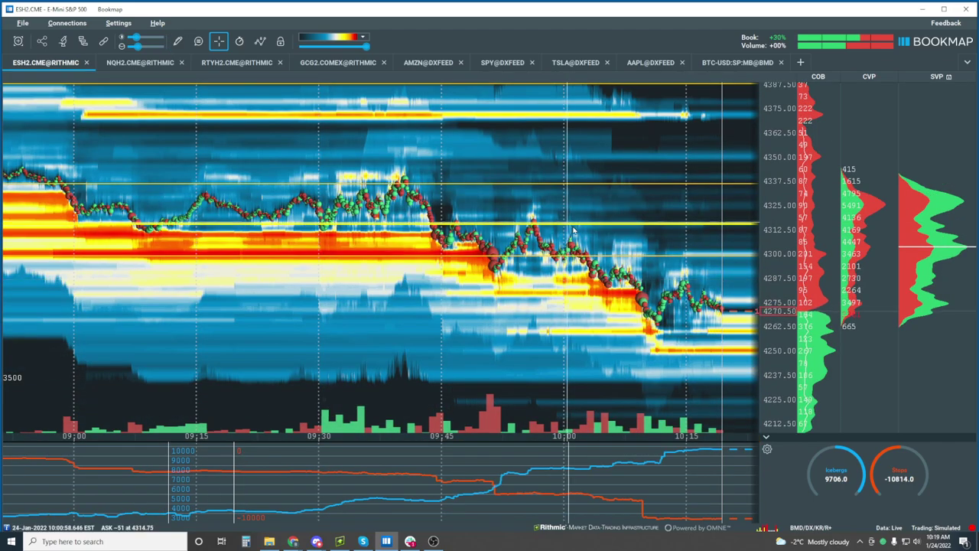
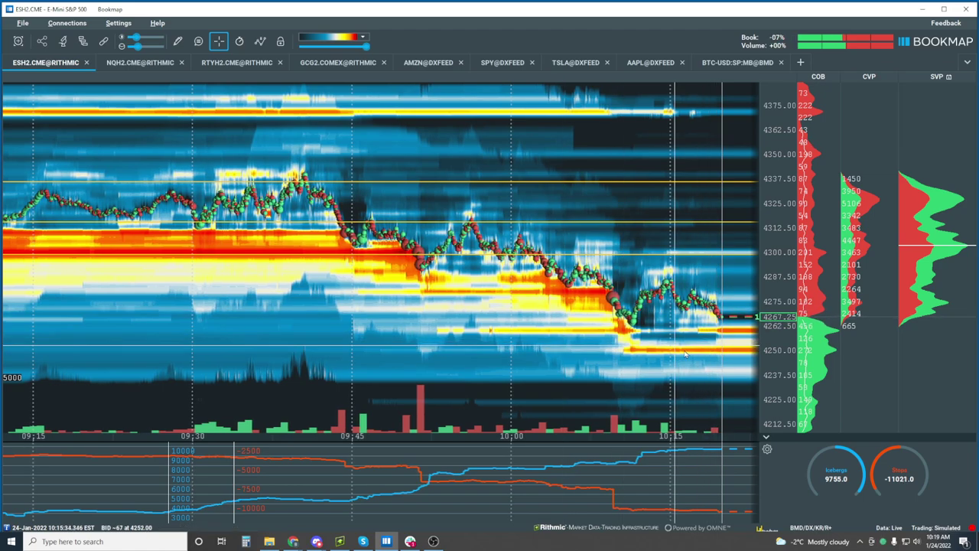
Step: Draw horizontal lines below the current ESH2.CME price, at about 4200 and 4250
{"action": "scroll", "coordinate": [788, 242], "scroll_direction": "down", "scroll_amount": 3}
{"action": "scroll", "coordinate": [787, 242], "scroll_direction": "down", "scroll_amount": 2}
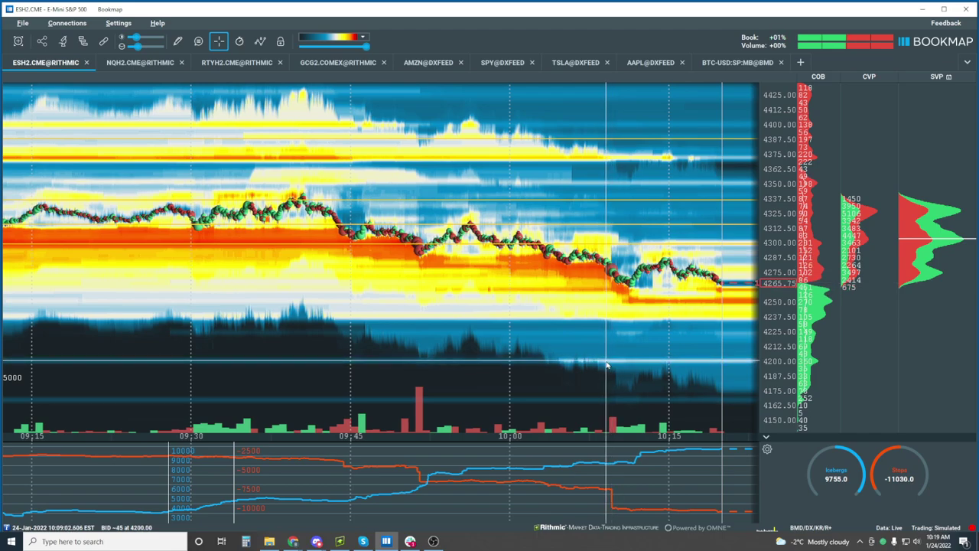
{"action": "left_click", "coordinate": [177, 40]}
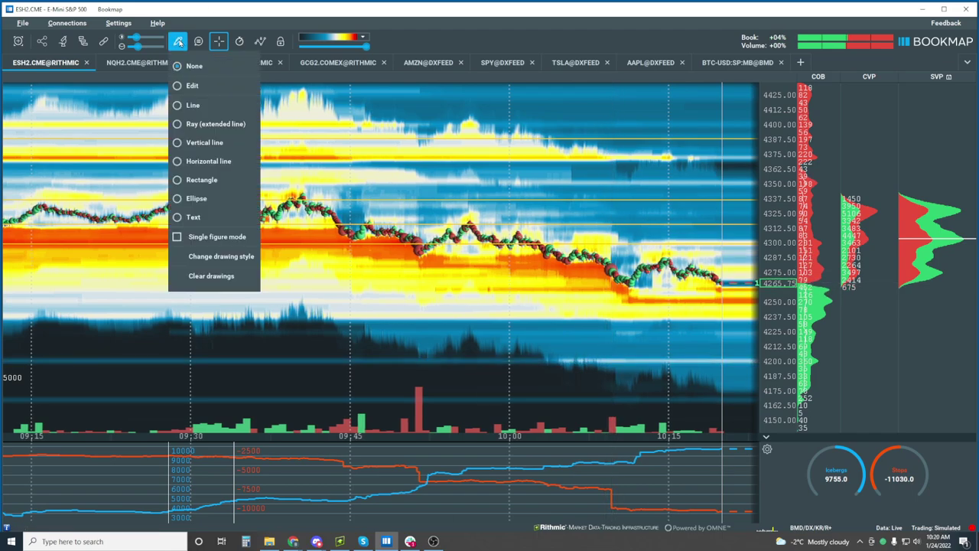
{"action": "left_click", "coordinate": [226, 164]}
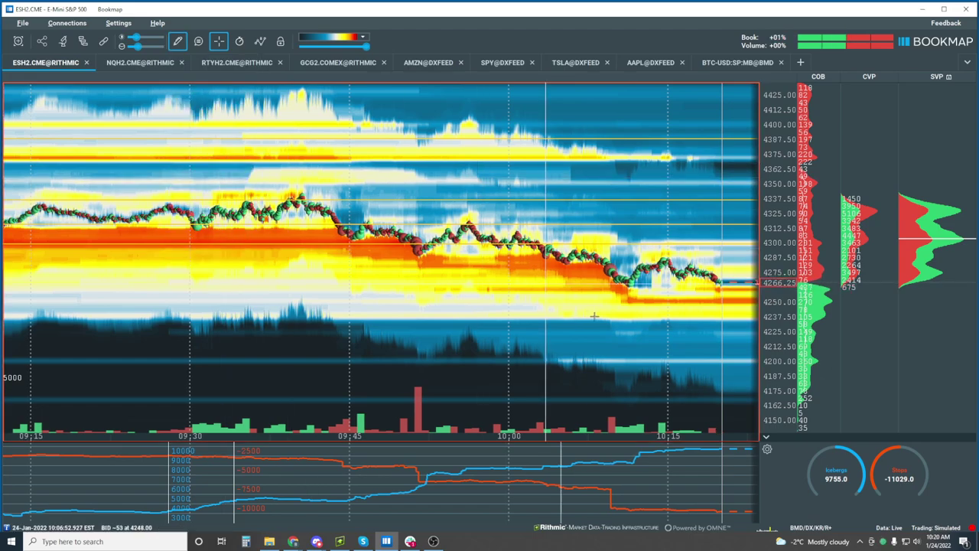
{"action": "left_click", "coordinate": [581, 360]}
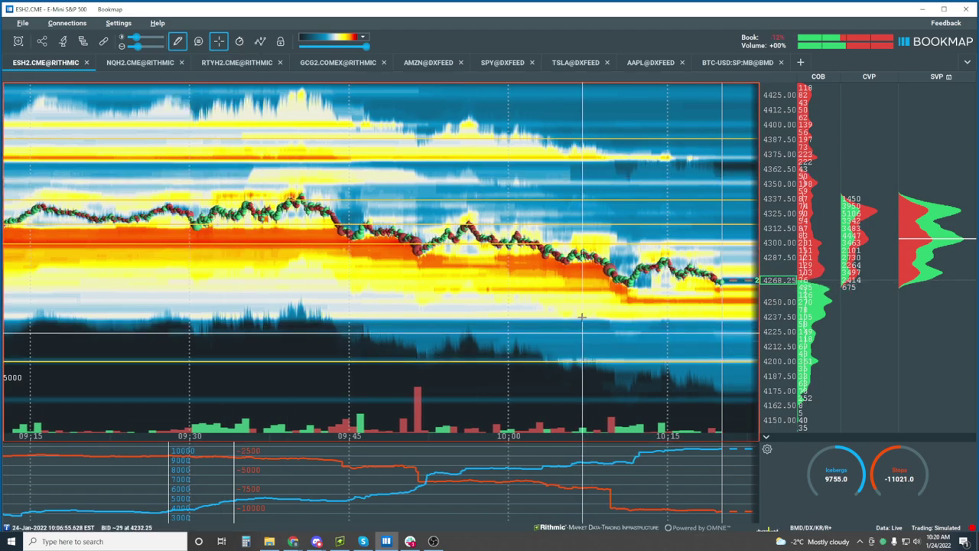
{"action": "left_click", "coordinate": [580, 300]}
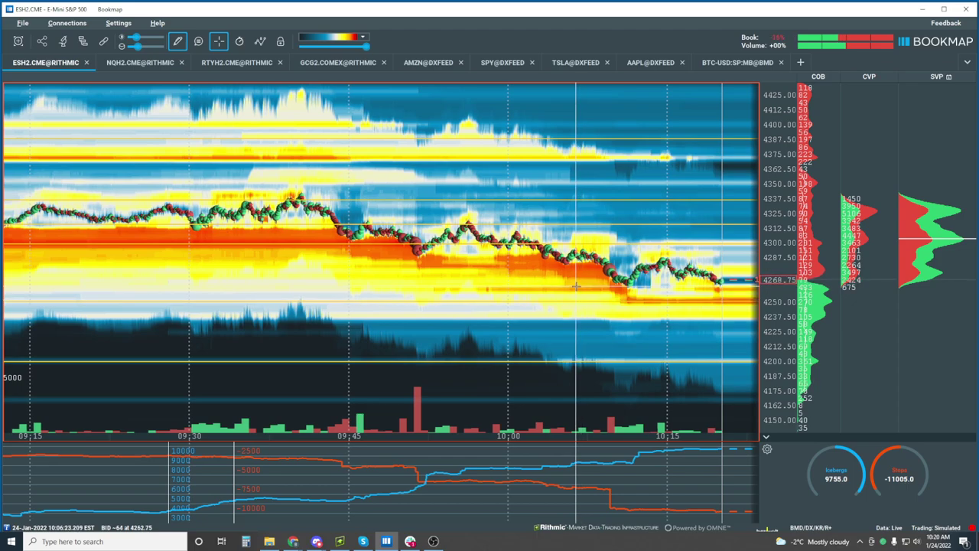
Step: Leave drawing mode and examine the recent ESH2.CME price action against the heatmap liquidity between about 4250 and 4300
{"action": "left_click", "coordinate": [177, 40]}
{"action": "left_click", "coordinate": [197, 67]}
{"action": "scroll", "coordinate": [692, 250], "scroll_direction": "up", "scroll_amount": 5}
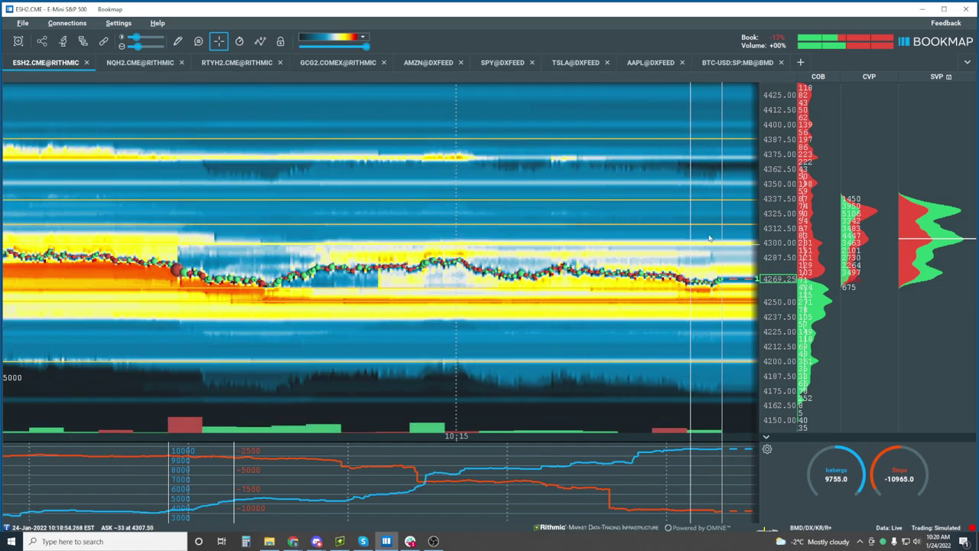
{"action": "scroll", "coordinate": [777, 285], "scroll_direction": "up", "scroll_amount": 2}
{"action": "scroll", "coordinate": [778, 285], "scroll_direction": "up", "scroll_amount": 3}
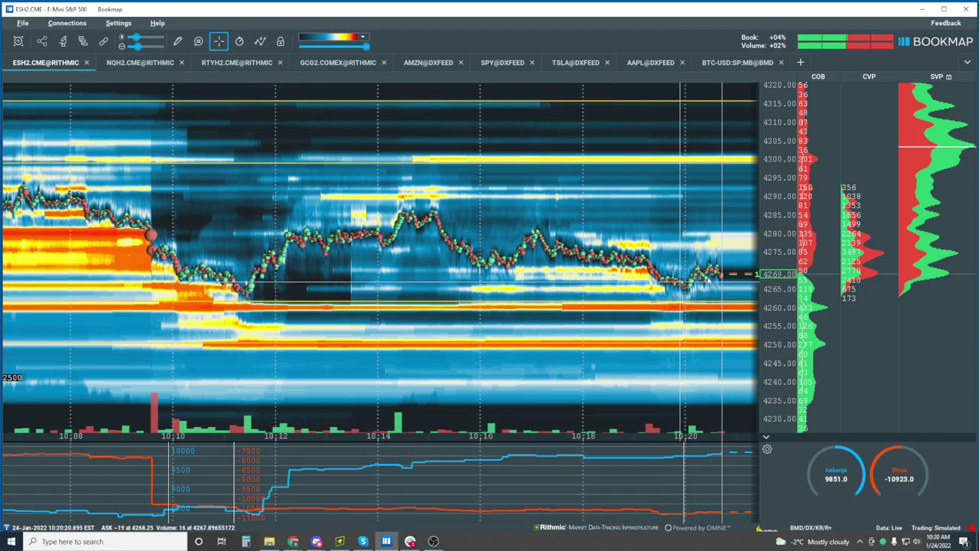
{"action": "scroll", "coordinate": [688, 264], "scroll_direction": "up", "scroll_amount": 2}
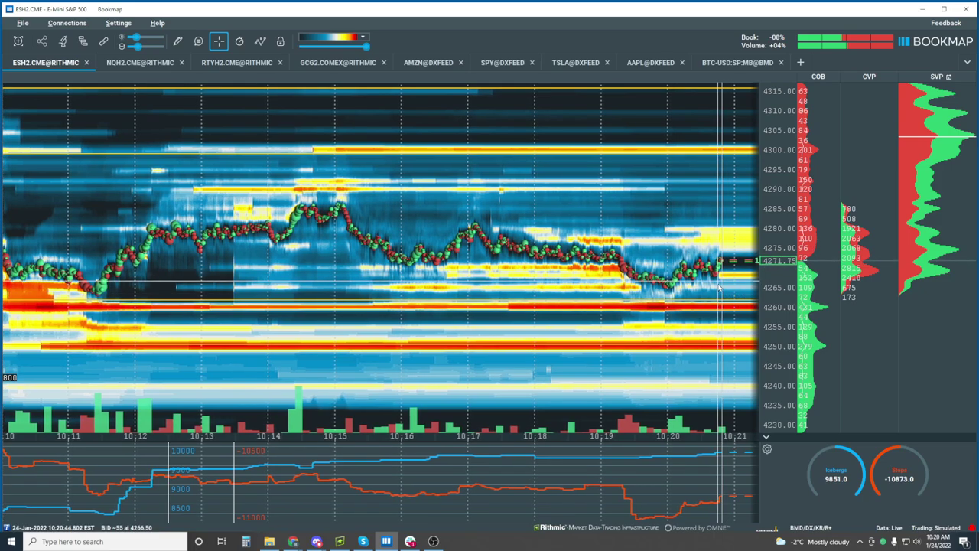
{"action": "scroll", "coordinate": [554, 273], "scroll_direction": "down", "scroll_amount": 2}
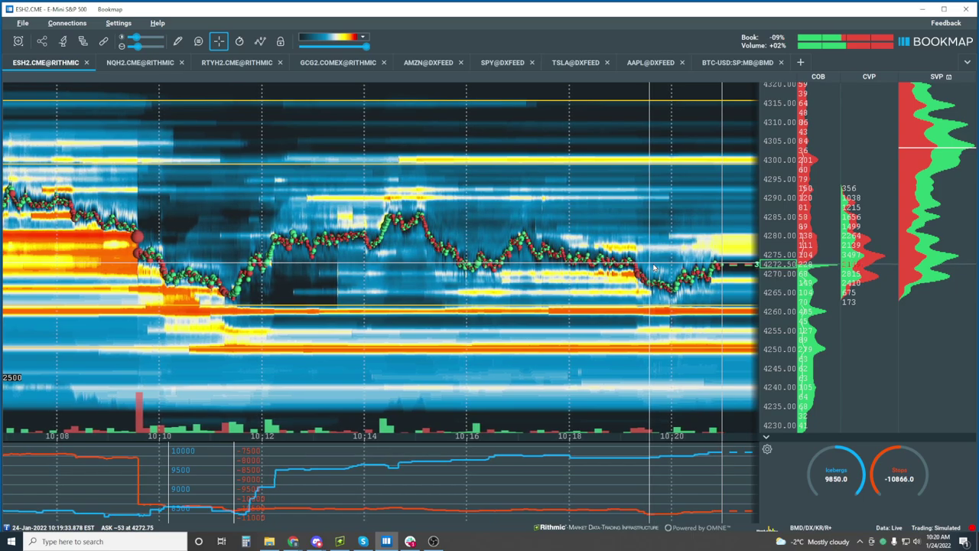
{"action": "scroll", "coordinate": [653, 268], "scroll_direction": "up", "scroll_amount": 2}
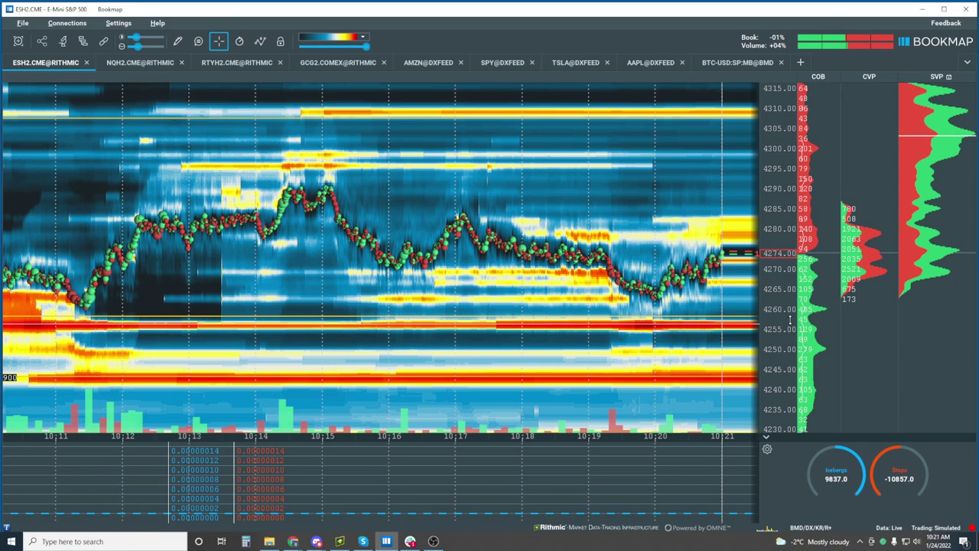
{"action": "scroll", "coordinate": [790, 320], "scroll_direction": "up", "scroll_amount": 2}
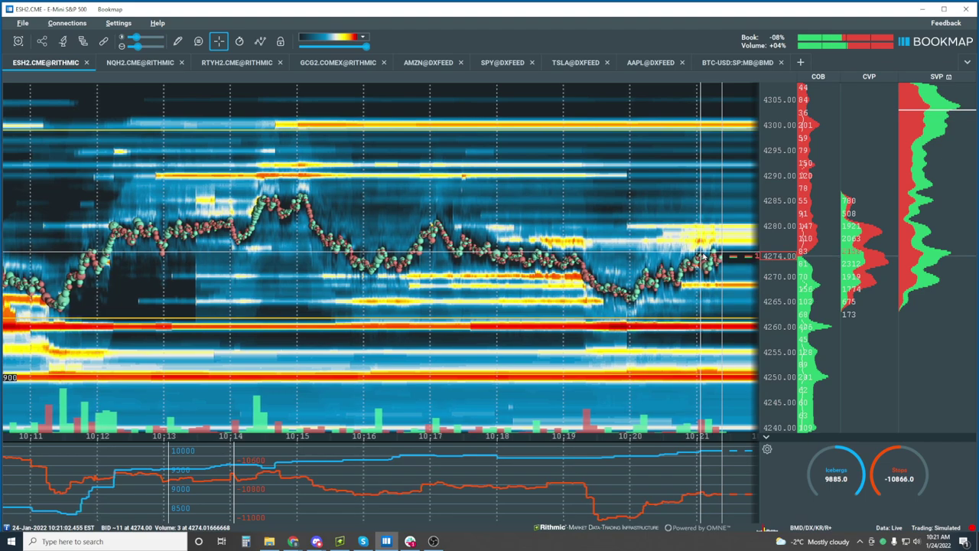
Step: Draw a horizontal line on the ESH2.CME heatmap at about 4275, and leave drawing mode
{"action": "left_click", "coordinate": [178, 44]}
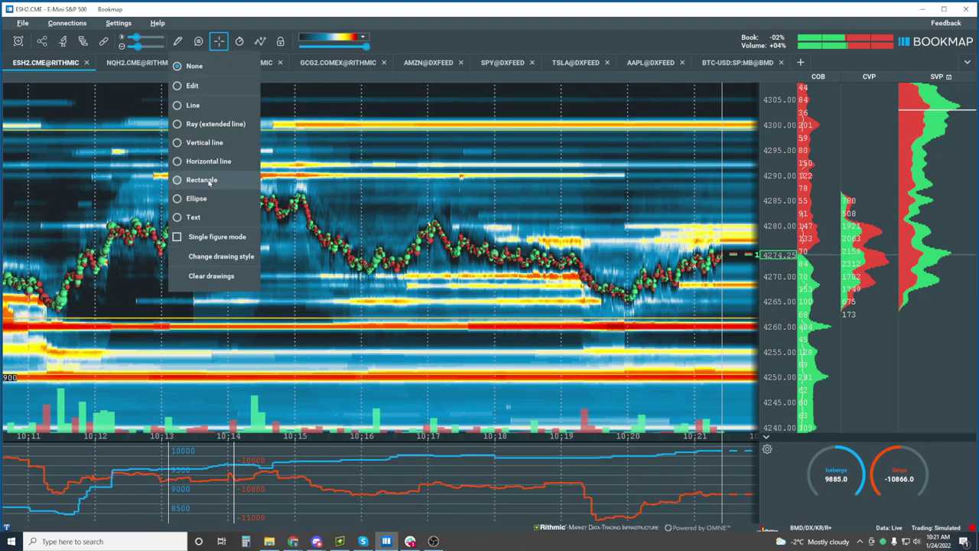
{"action": "left_click", "coordinate": [203, 178]}
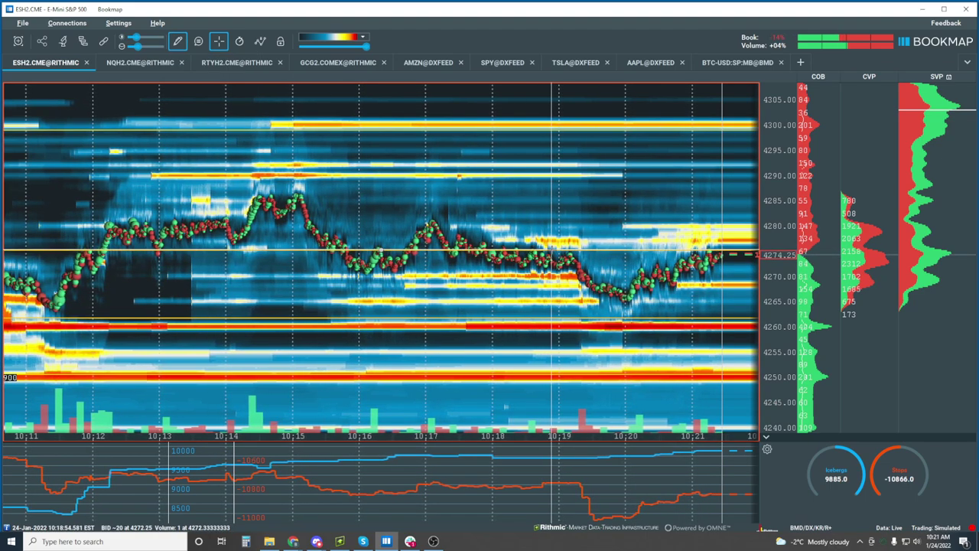
{"action": "left_click", "coordinate": [177, 41]}
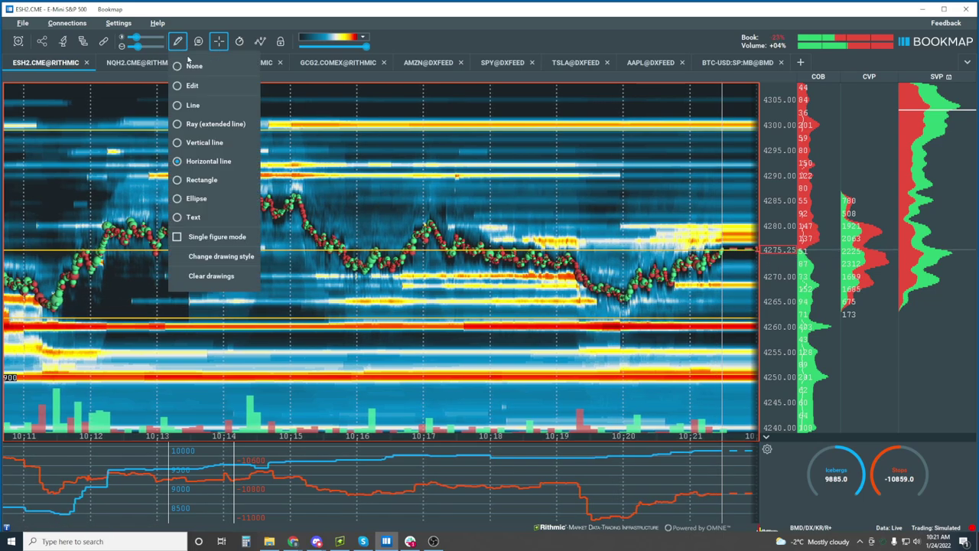
{"action": "left_click", "coordinate": [191, 66]}
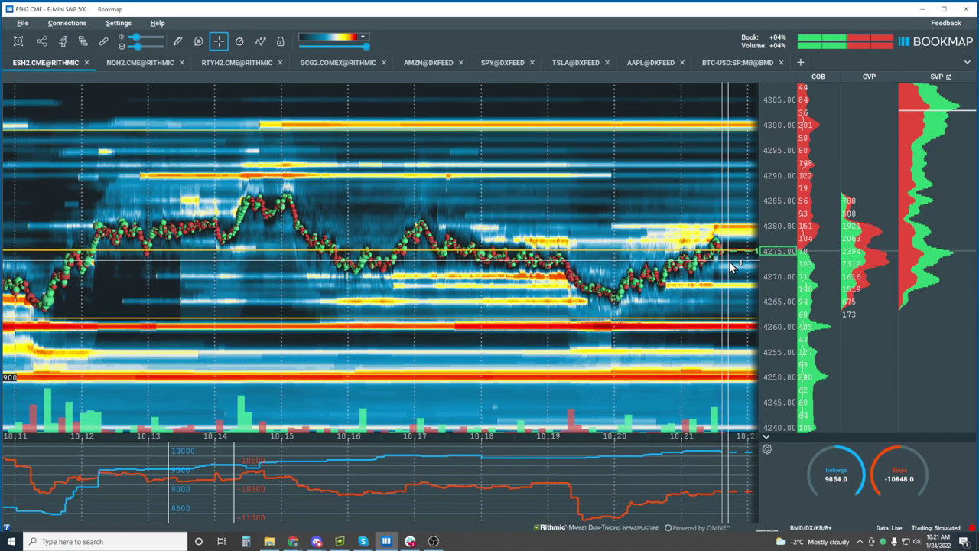
Step: Examine the 10:22 dip below the 4275 line, including the large trade bubble near 4268 and the surrounding liquidity
{"action": "scroll", "coordinate": [715, 245], "scroll_direction": "up", "scroll_amount": 3}
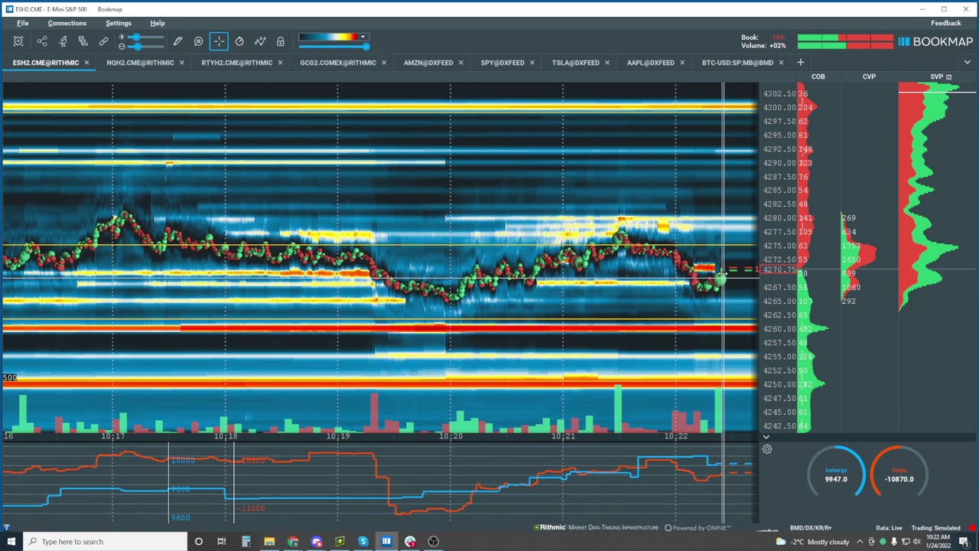
{"action": "scroll", "coordinate": [718, 271], "scroll_direction": "up", "scroll_amount": 5}
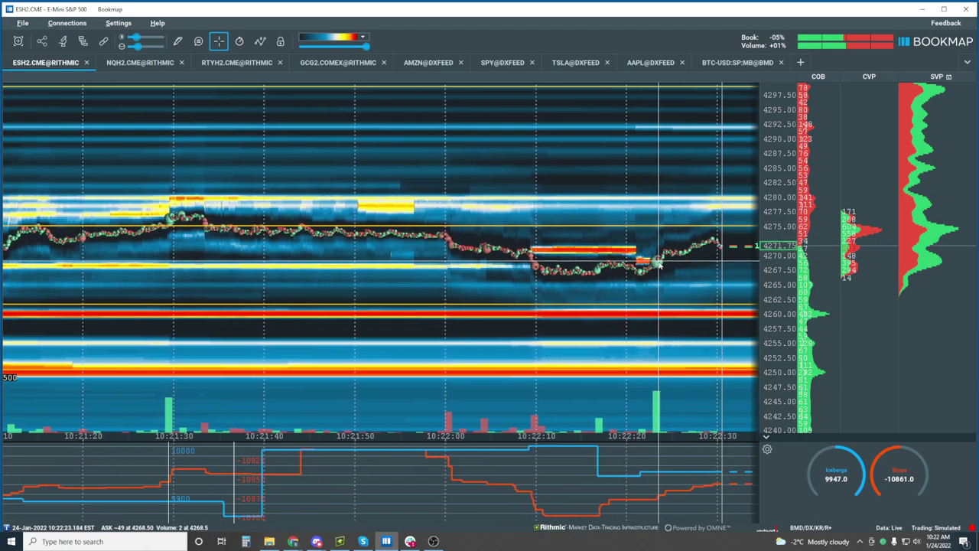
{"action": "scroll", "coordinate": [692, 277], "scroll_direction": "down", "scroll_amount": 2}
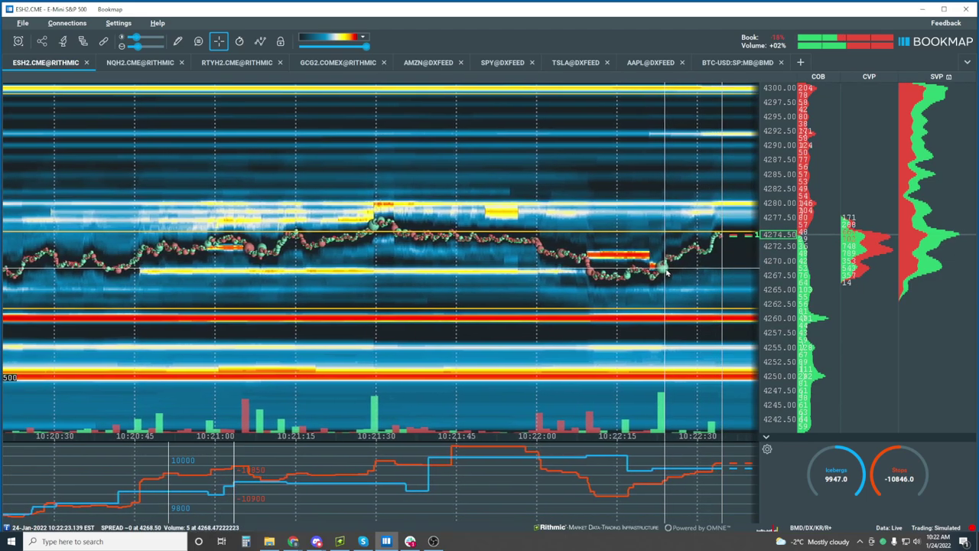
{"action": "scroll", "coordinate": [702, 256], "scroll_direction": "down", "scroll_amount": 3}
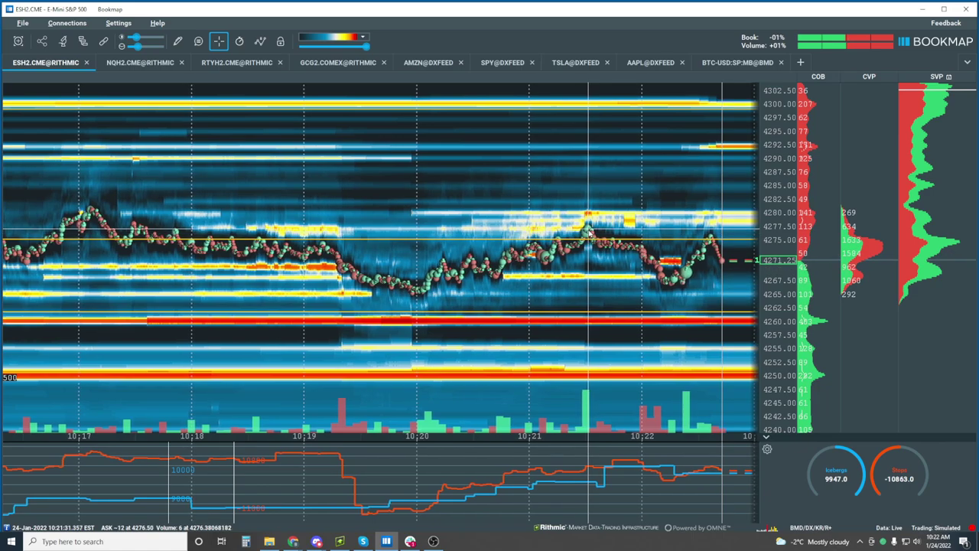
{"action": "scroll", "coordinate": [679, 298], "scroll_direction": "up", "scroll_amount": 6}
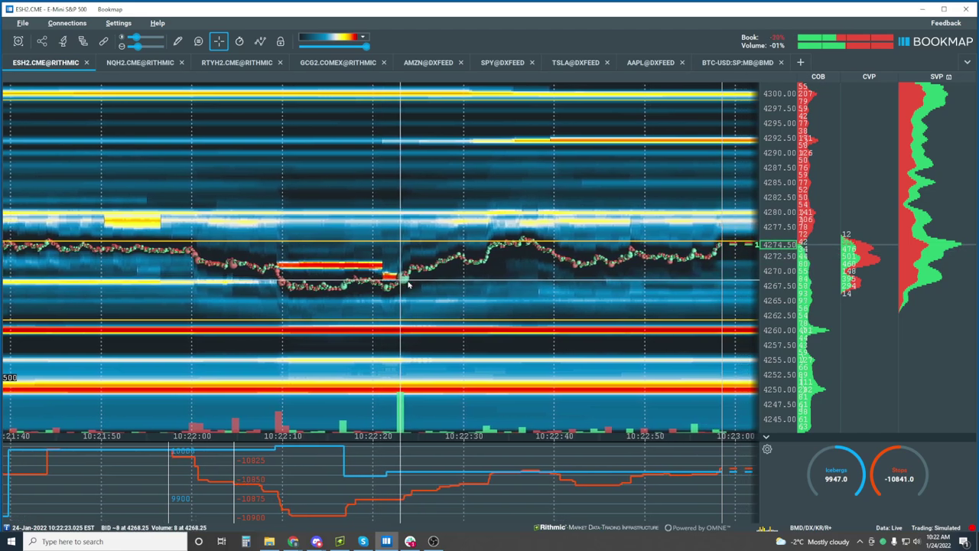
{"action": "scroll", "coordinate": [730, 275], "scroll_direction": "down", "scroll_amount": 3}
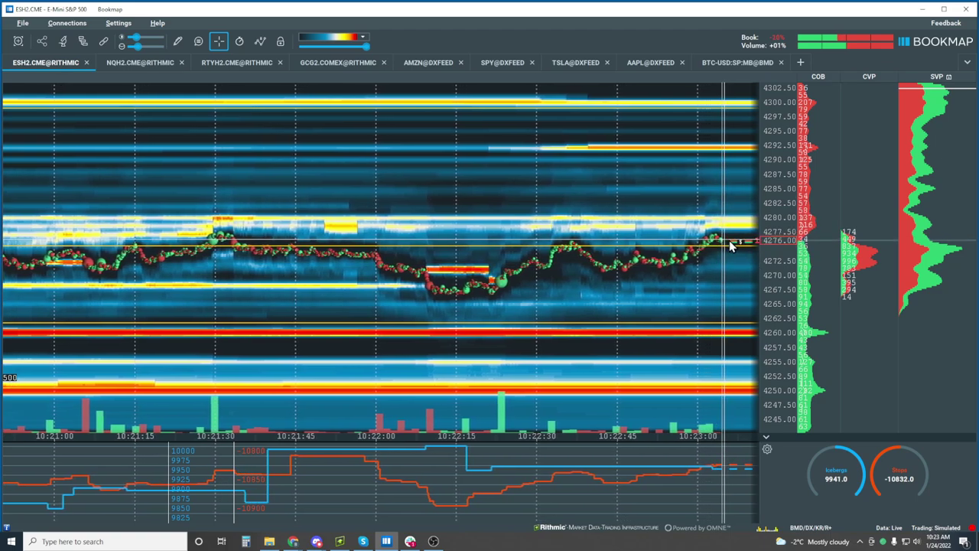
{"action": "scroll", "coordinate": [730, 244], "scroll_direction": "down", "scroll_amount": 2}
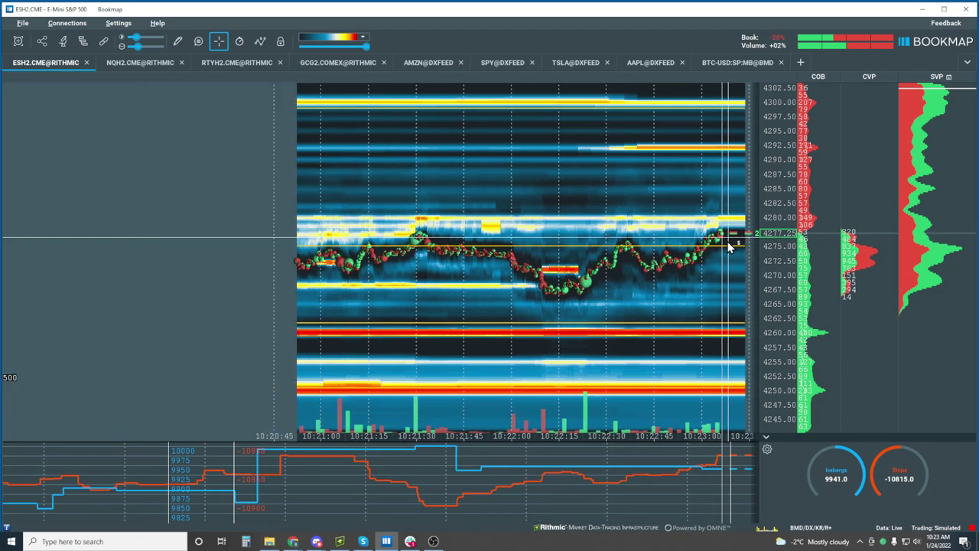
{"action": "scroll", "coordinate": [734, 241], "scroll_direction": "down", "scroll_amount": 3}
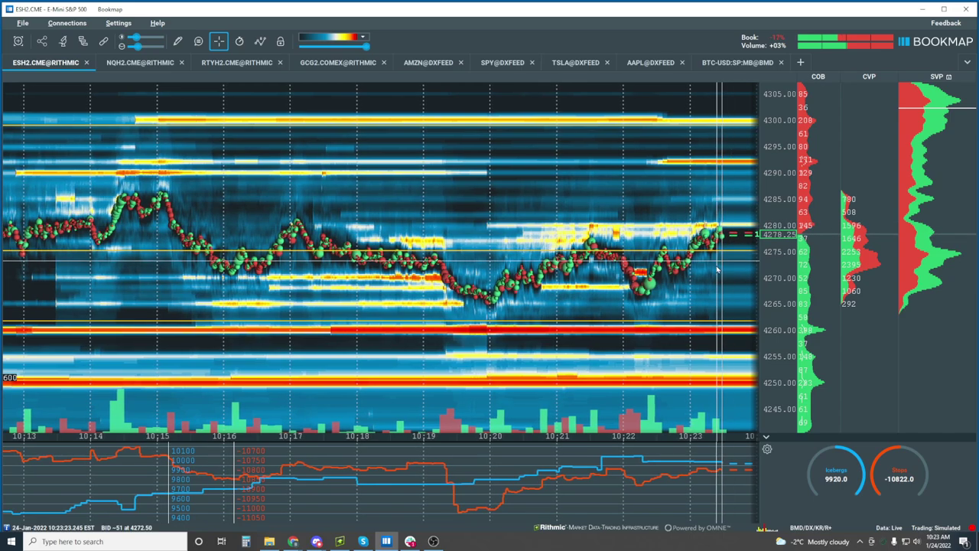
Step: Examine how price trades through the 4280 liquidity band, and compare the move with the swings since 10:08
{"action": "scroll", "coordinate": [692, 321], "scroll_direction": "up", "scroll_amount": 4}
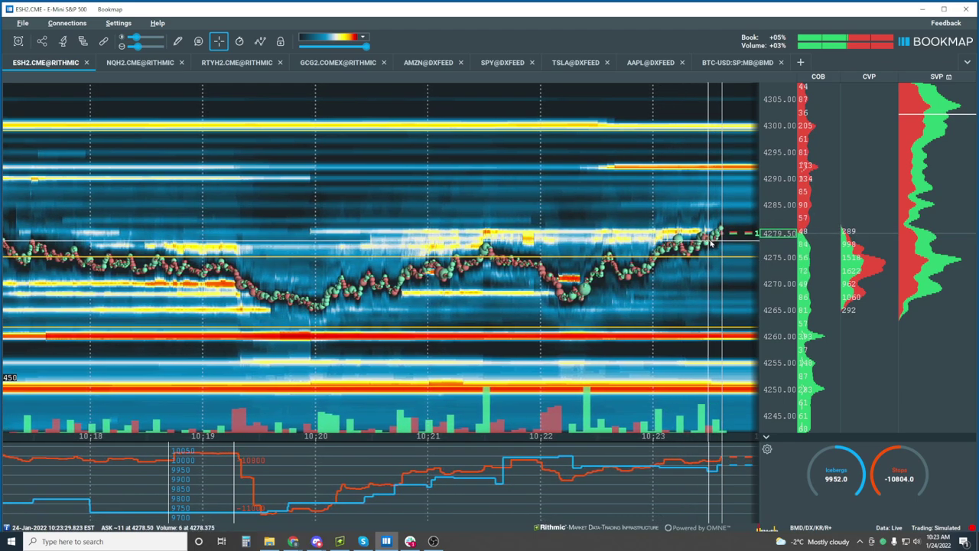
{"action": "scroll", "coordinate": [713, 239], "scroll_direction": "down", "scroll_amount": 4}
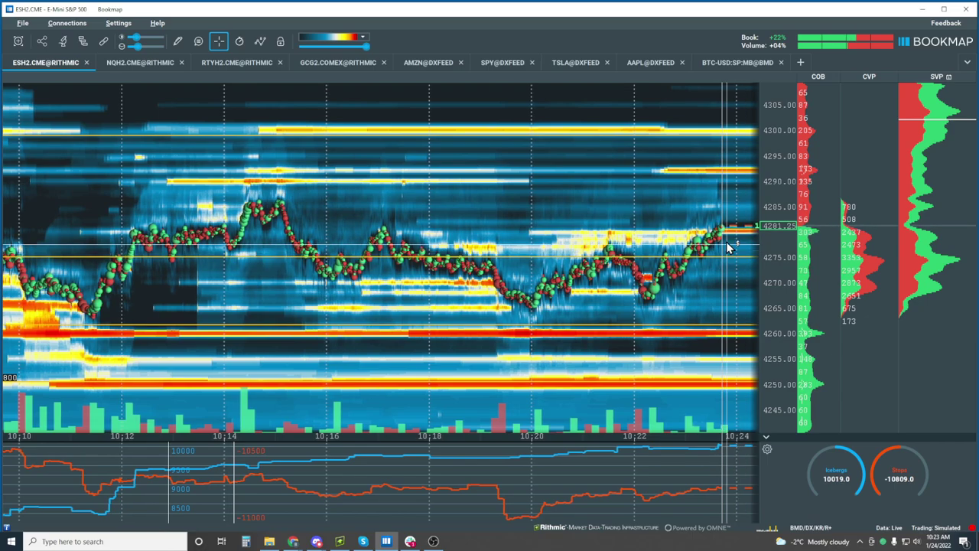
{"action": "scroll", "coordinate": [742, 260], "scroll_direction": "up", "scroll_amount": 4}
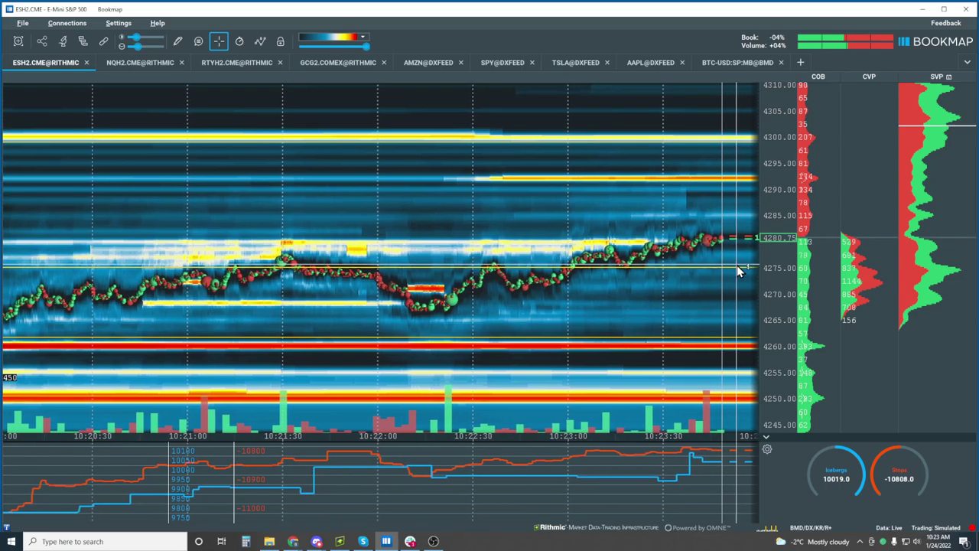
{"action": "scroll", "coordinate": [779, 264], "scroll_direction": "up", "scroll_amount": 2}
{"action": "scroll", "coordinate": [778, 263], "scroll_direction": "up", "scroll_amount": 2}
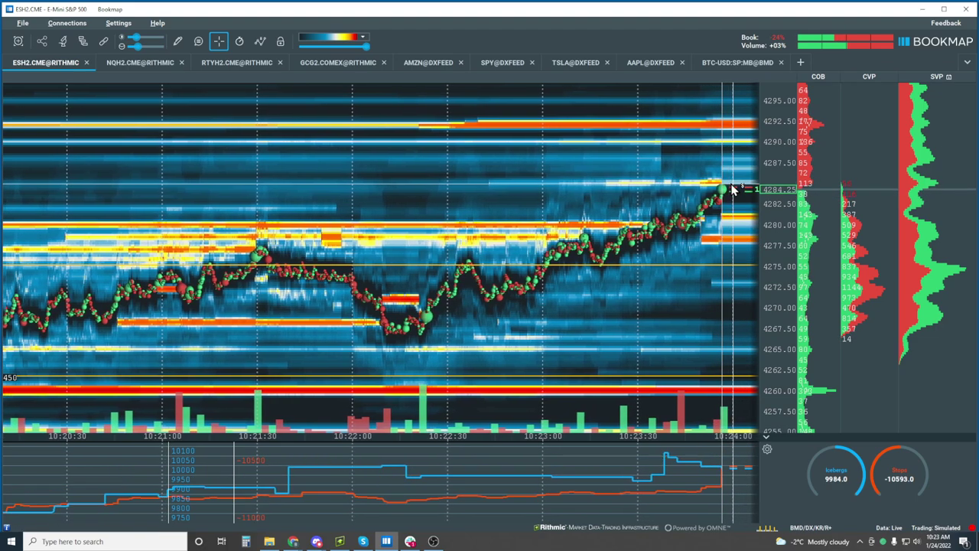
{"action": "scroll", "coordinate": [652, 257], "scroll_direction": "down", "scroll_amount": 3}
{"action": "scroll", "coordinate": [652, 257], "scroll_direction": "down", "scroll_amount": 3}
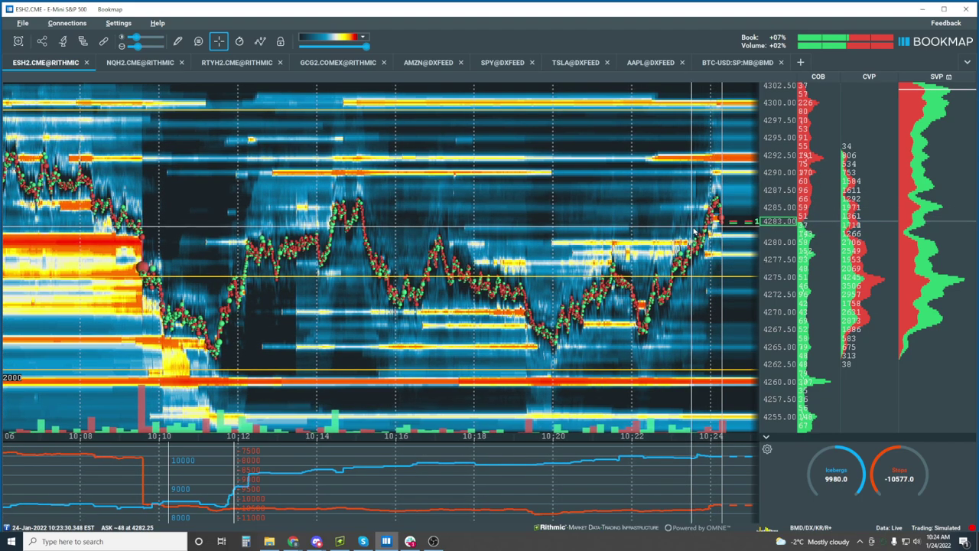
Step: Examine the rally from the 10:22 low toward the 4300 liquidity, checking the resting bids and offers along the way
{"action": "scroll", "coordinate": [717, 255], "scroll_direction": "up", "scroll_amount": 3}
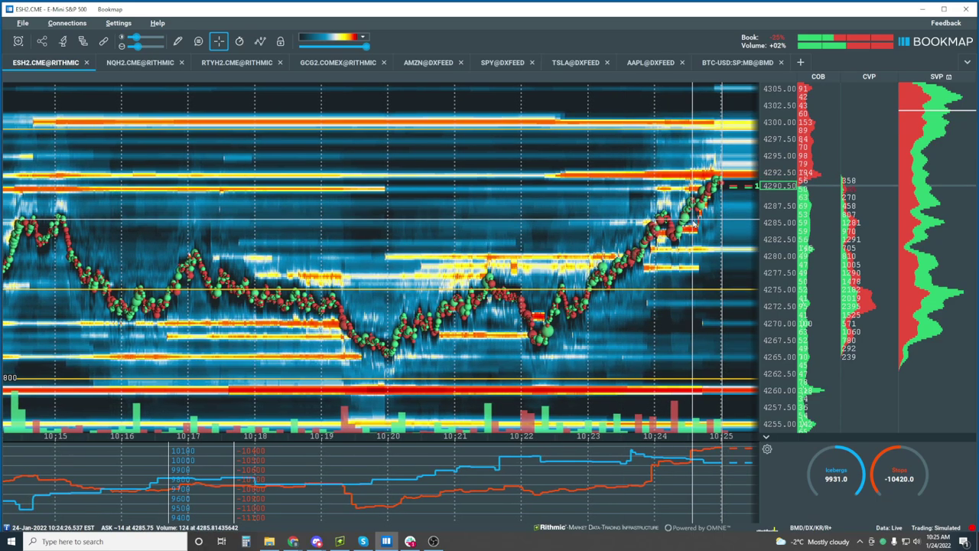
{"action": "scroll", "coordinate": [693, 223], "scroll_direction": "up", "scroll_amount": 5}
{"action": "scroll", "coordinate": [777, 218], "scroll_direction": "up", "scroll_amount": 5}
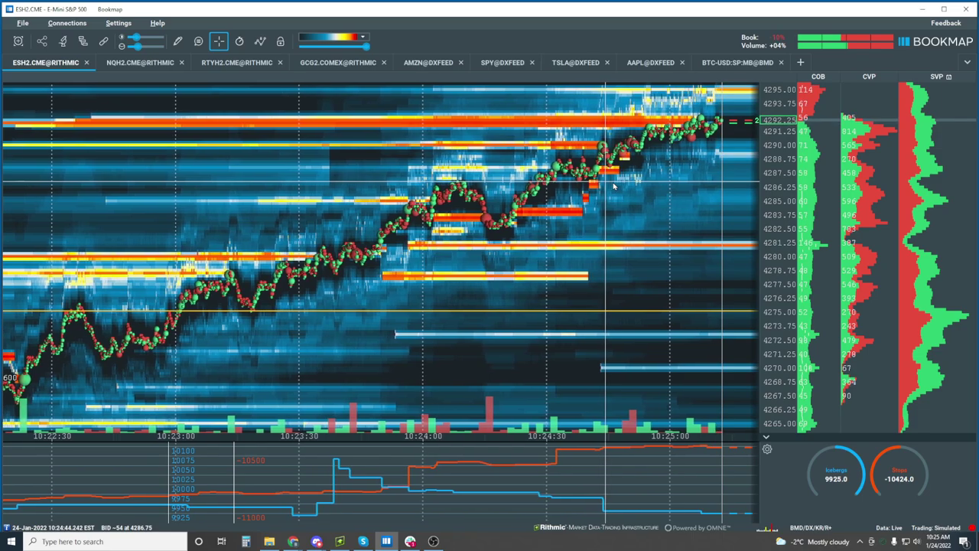
{"action": "scroll", "coordinate": [614, 186], "scroll_direction": "down", "scroll_amount": 2}
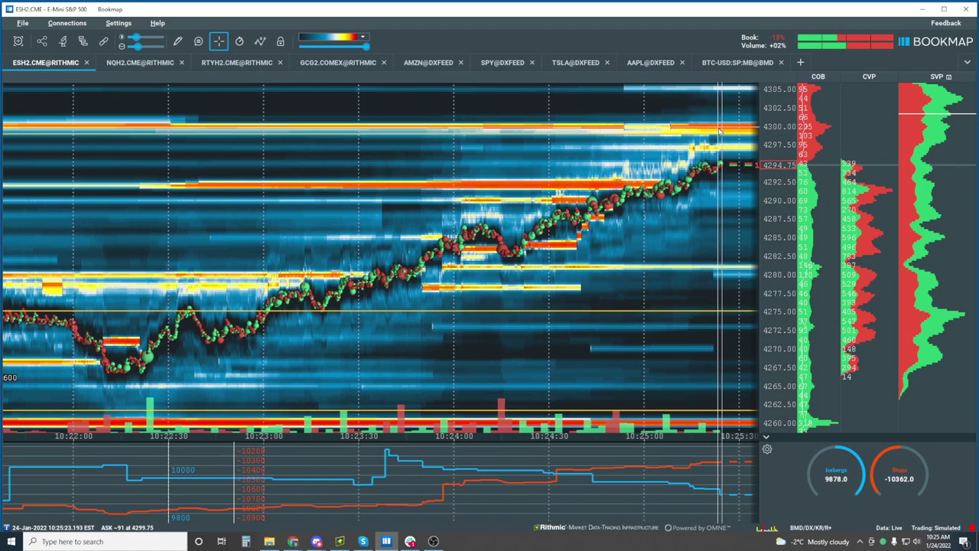
{"action": "scroll", "coordinate": [725, 153], "scroll_direction": "down", "scroll_amount": 2}
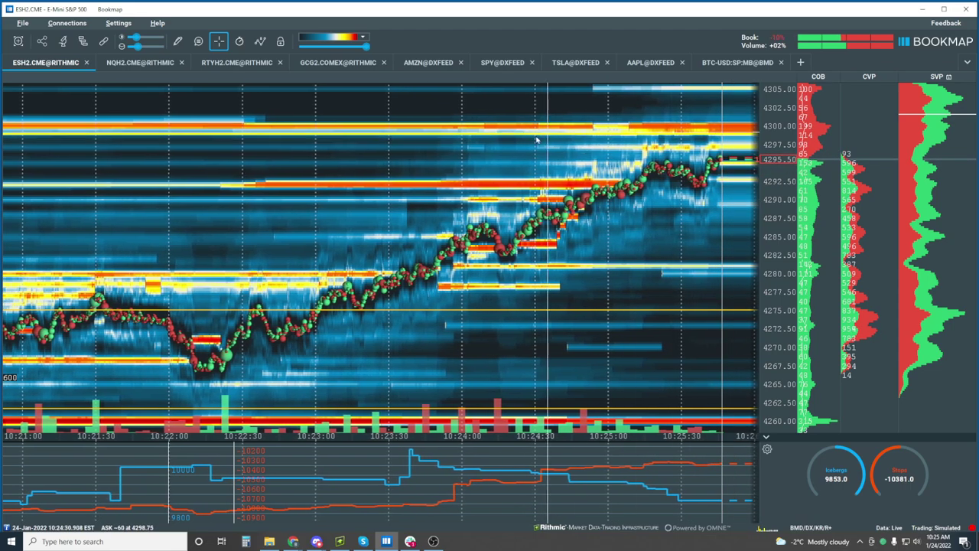
{"action": "scroll", "coordinate": [528, 240], "scroll_direction": "down", "scroll_amount": 4}
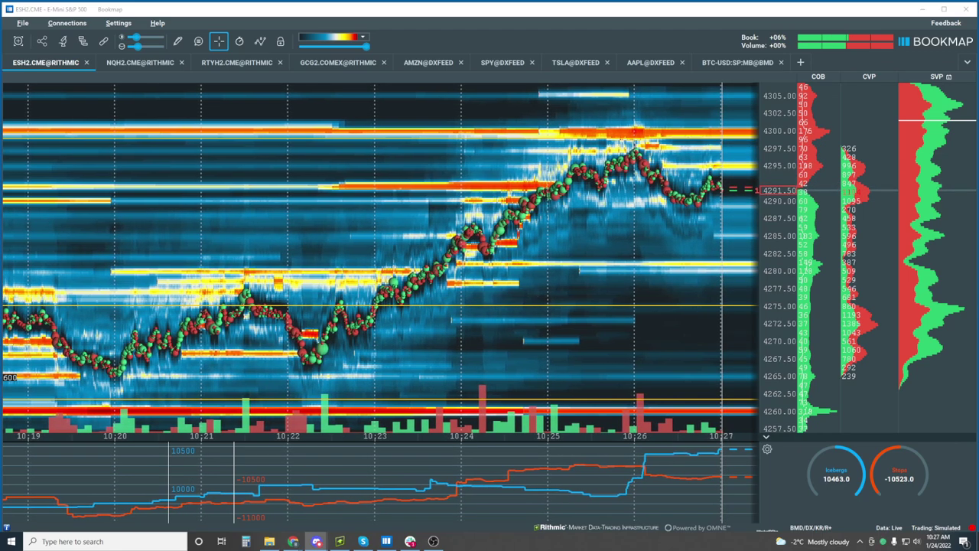
Step: Review the morning sell-off and the rebound to 4300 on the heatmap, comparing price reactions at the drawn horizontal lines
{"action": "scroll", "coordinate": [566, 249], "scroll_direction": "down", "scroll_amount": 8}
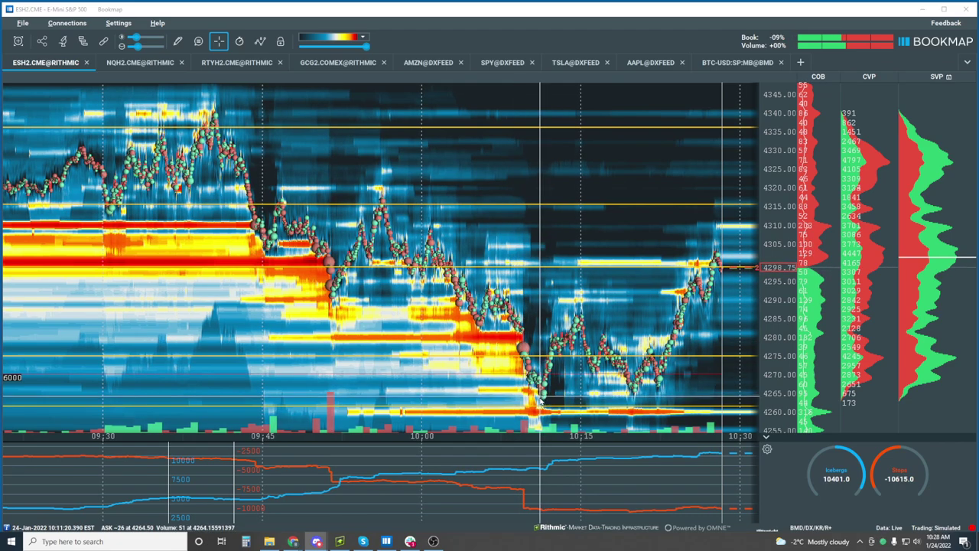
{"action": "scroll", "coordinate": [543, 398], "scroll_direction": "up", "scroll_amount": 2}
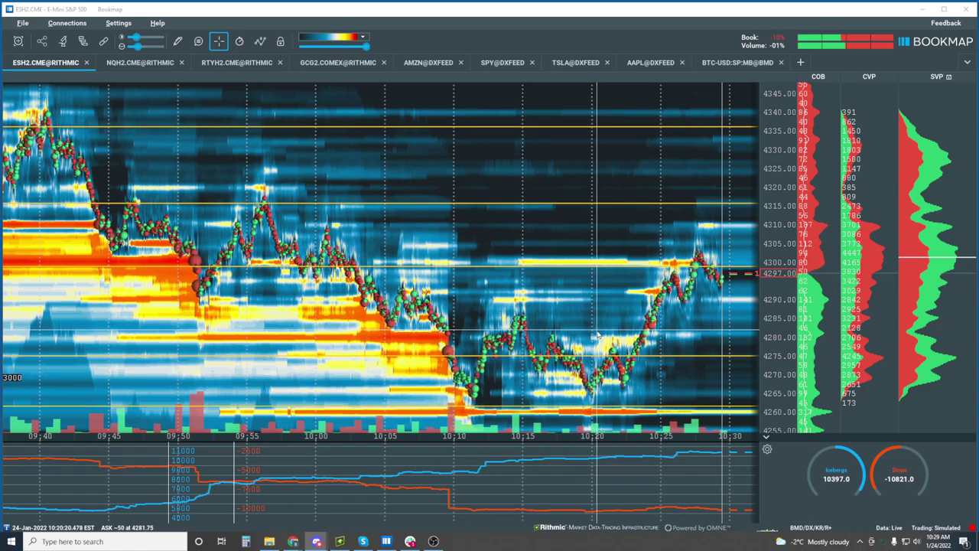
{"action": "scroll", "coordinate": [598, 335], "scroll_direction": "up", "scroll_amount": 3}
{"action": "scroll", "coordinate": [598, 335], "scroll_direction": "up", "scroll_amount": 2}
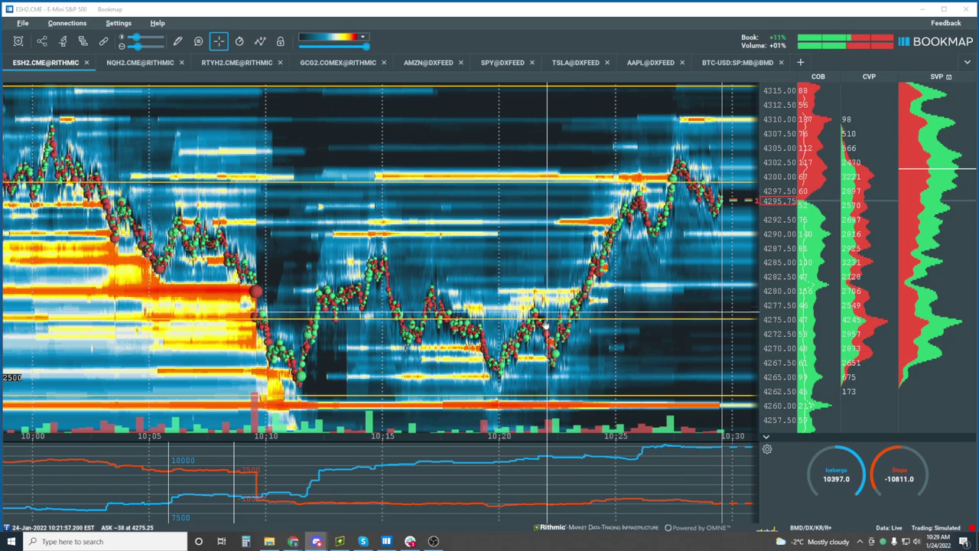
{"action": "scroll", "coordinate": [593, 271], "scroll_direction": "down", "scroll_amount": 3}
{"action": "scroll", "coordinate": [593, 271], "scroll_direction": "down", "scroll_amount": 3}
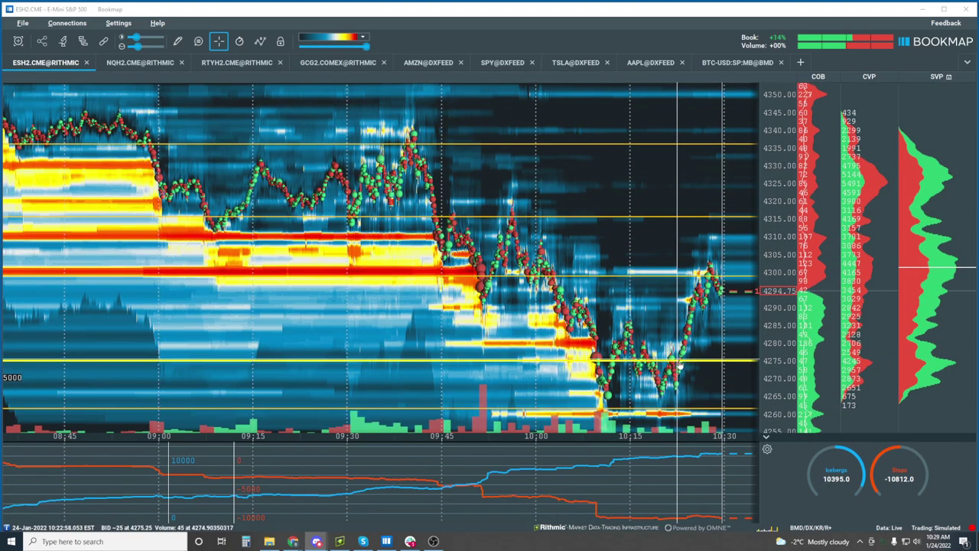
{"action": "scroll", "coordinate": [673, 361], "scroll_direction": "up", "scroll_amount": 4}
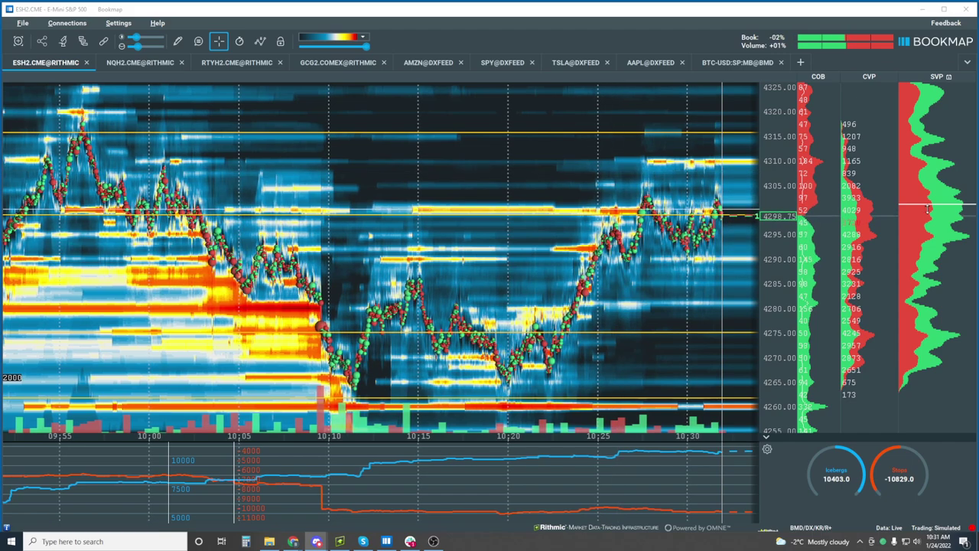
Step: Inspect the configuration options of the SVP column, including its profile type and visual options, and close the dialog unchanged
{"action": "right_click", "coordinate": [932, 154]}
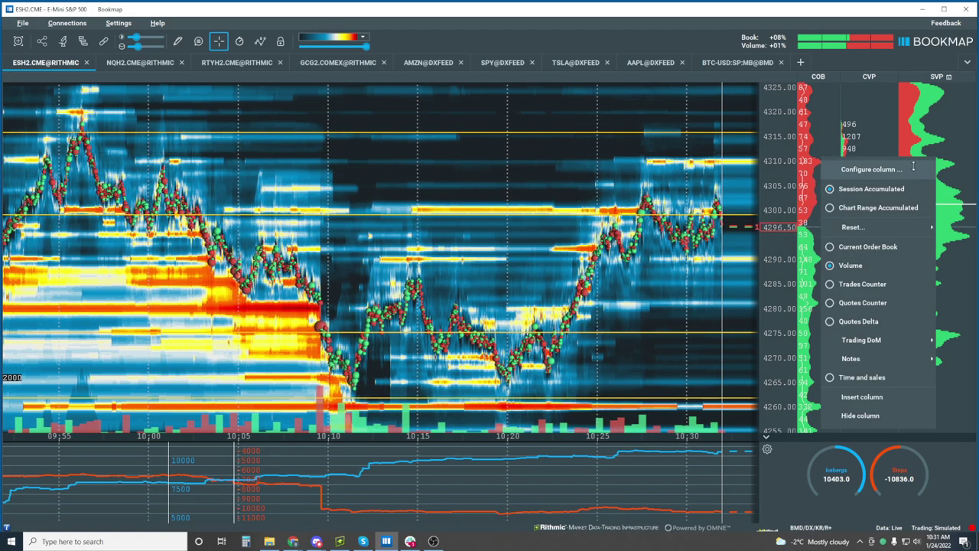
{"action": "left_click", "coordinate": [872, 169]}
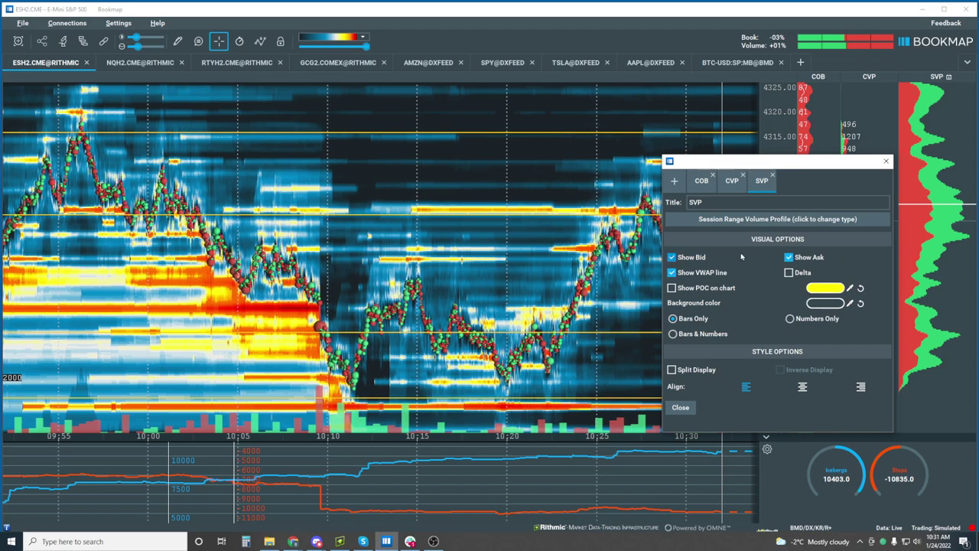
{"action": "left_click", "coordinate": [885, 161]}
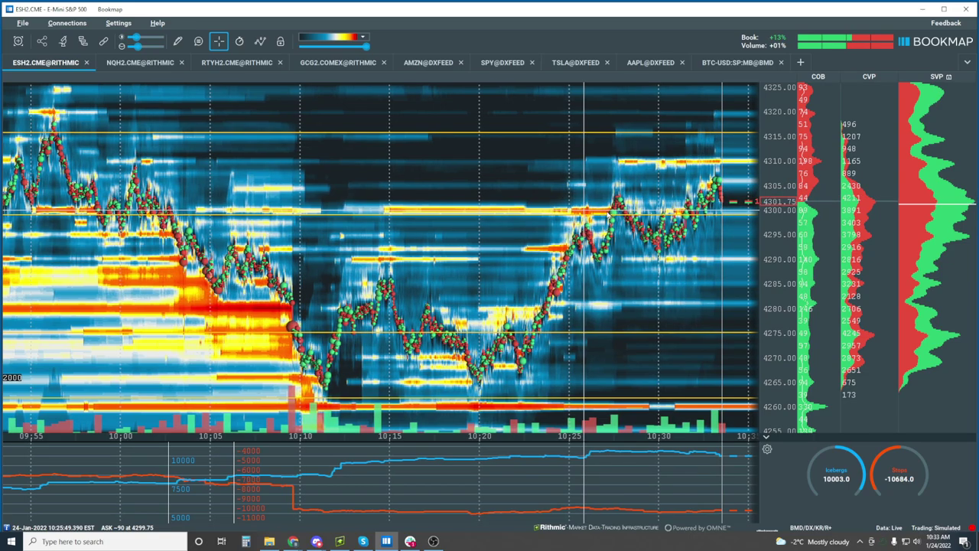
Step: Examine the ESH2.CME sell-off over a wider time range, comparing the heatmap with the daily, hourly and 15-minute charts in Rithmic Trader Pro
{"action": "scroll", "coordinate": [682, 143], "scroll_direction": "down", "scroll_amount": 4}
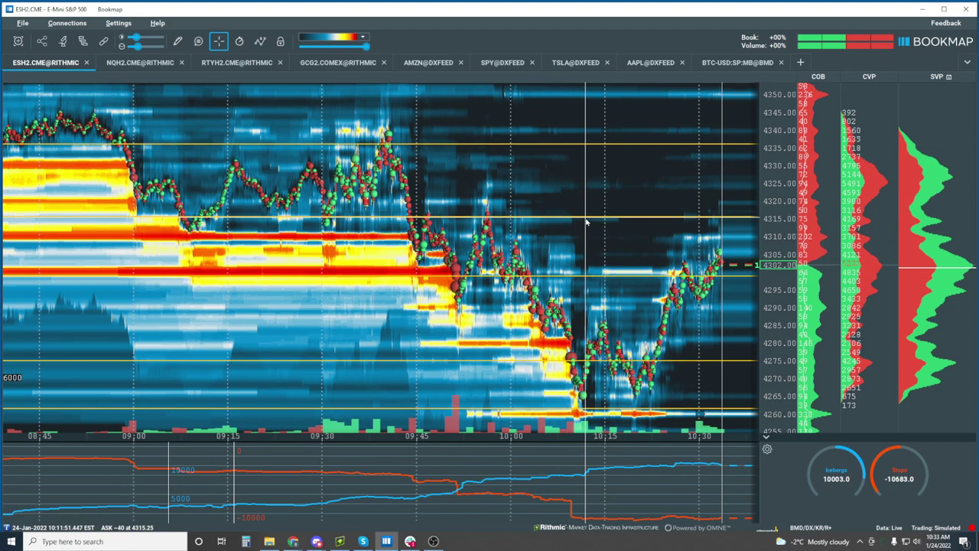
{"action": "left_click", "coordinate": [339, 541]}
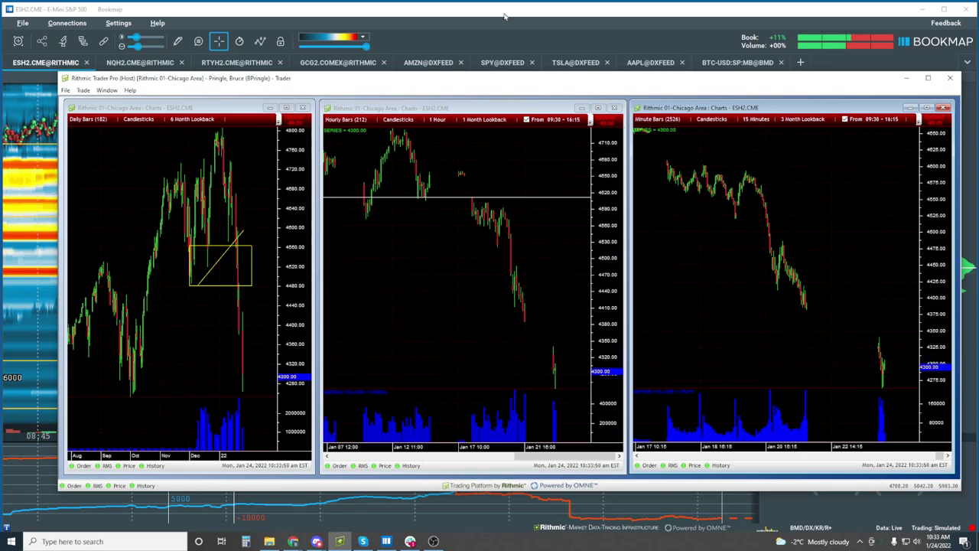
{"action": "key", "text": "alt+Tab"}
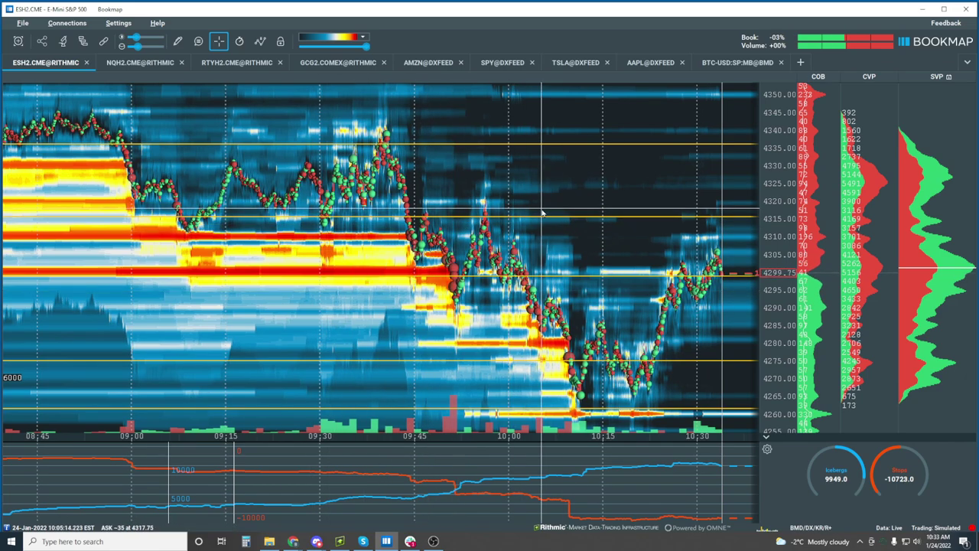
{"action": "scroll", "coordinate": [614, 247], "scroll_direction": "up", "scroll_amount": 1}
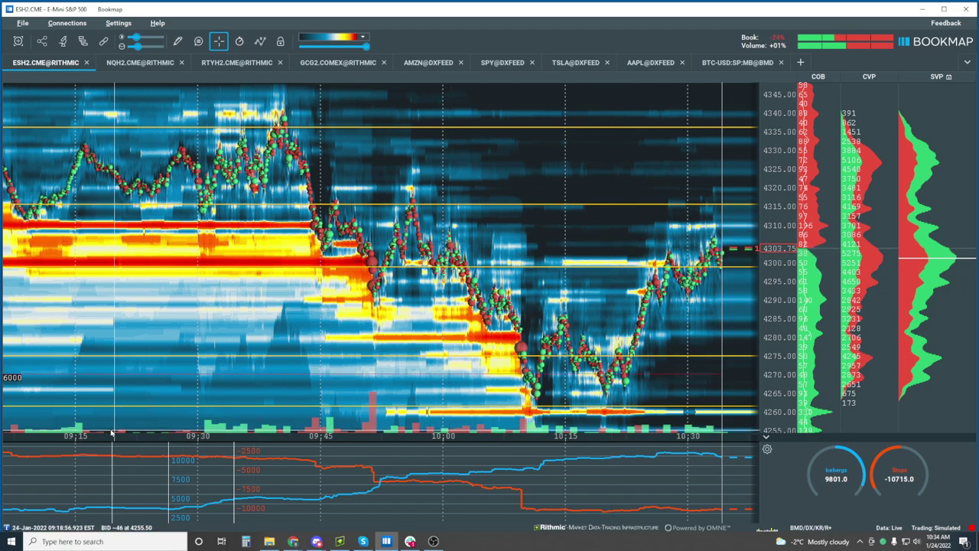
Step: Switch to the Chrome window with the BookmapLive webinar slides, open bookmap.com in a new tab, and enlarge the window
{"action": "mouse_move", "coordinate": [296, 544]}
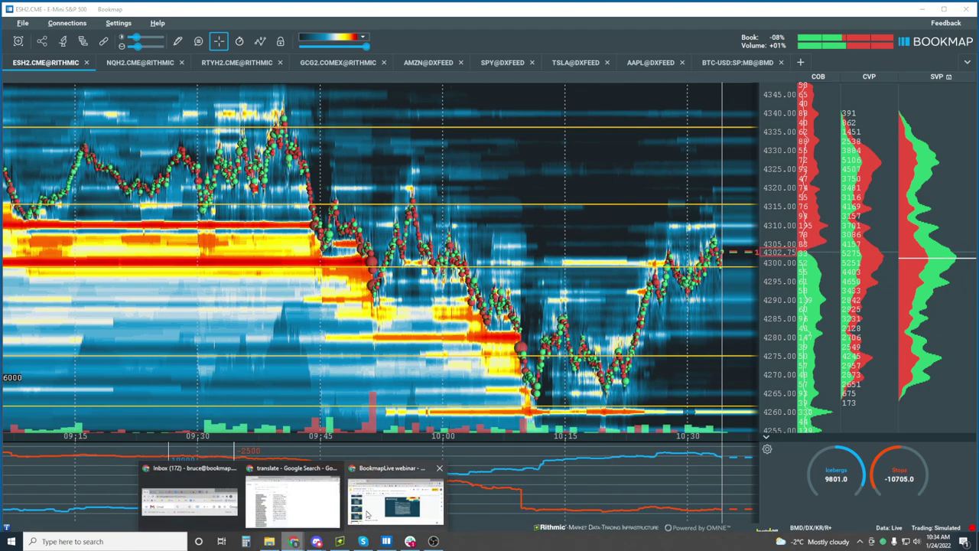
{"action": "left_click", "coordinate": [396, 498]}
{"action": "left_click_drag", "start_coordinate": [505, 116], "coordinate": [453, 41]}
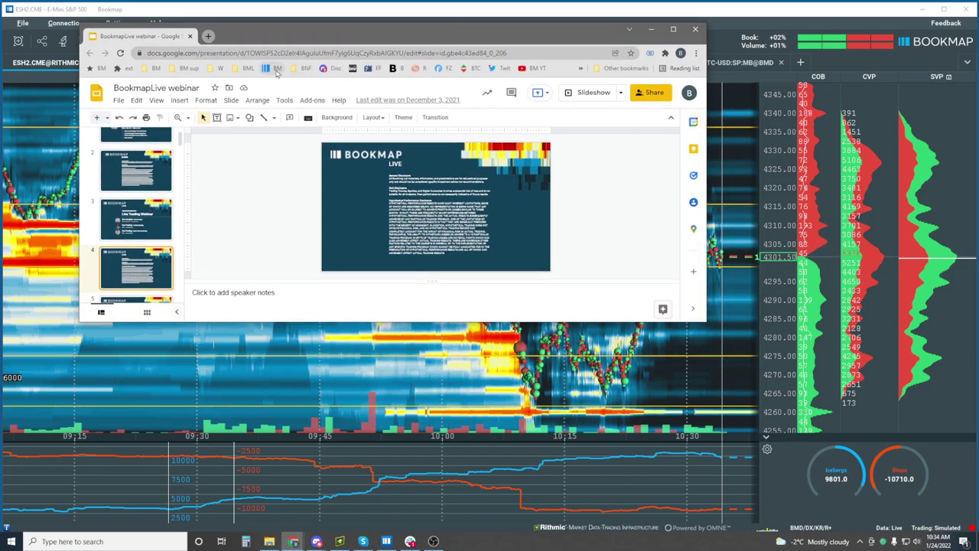
{"action": "right_click", "coordinate": [272, 69]}
{"action": "left_click", "coordinate": [297, 78]}
{"action": "left_click", "coordinate": [253, 35]}
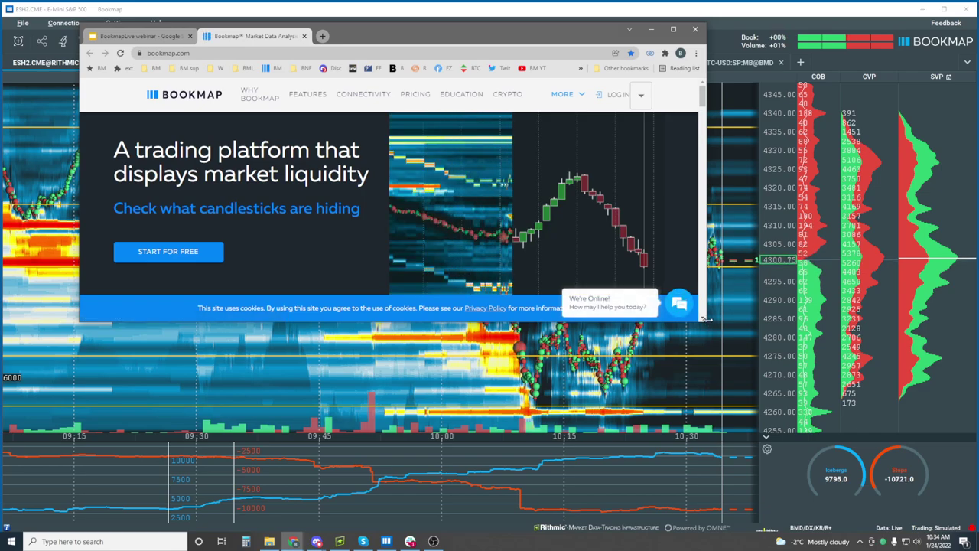
{"action": "left_click_drag", "start_coordinate": [707, 321], "coordinate": [837, 511]}
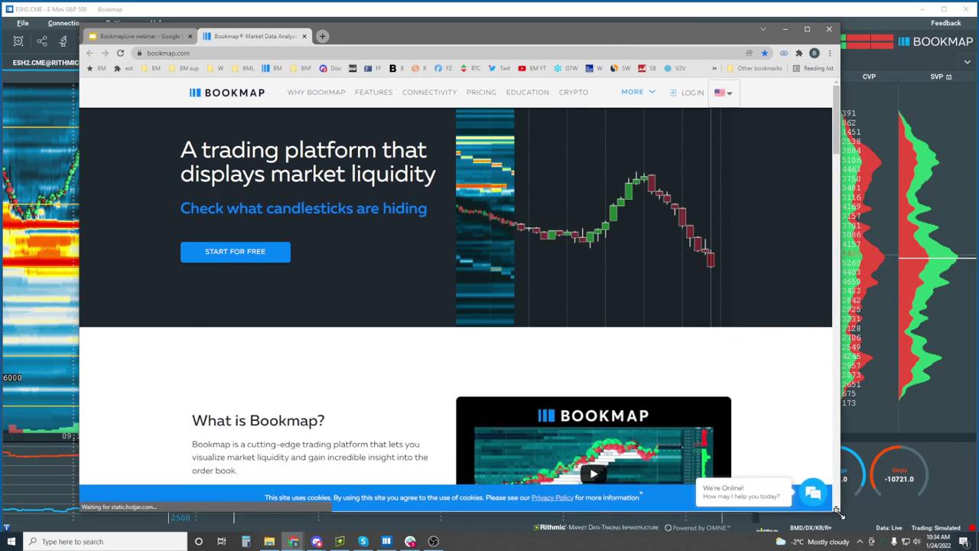
Step: Open Bookmap System Requirements in the Knowledge Base and review the Windows requirements for light and heavy use
{"action": "left_click", "coordinate": [632, 92]}
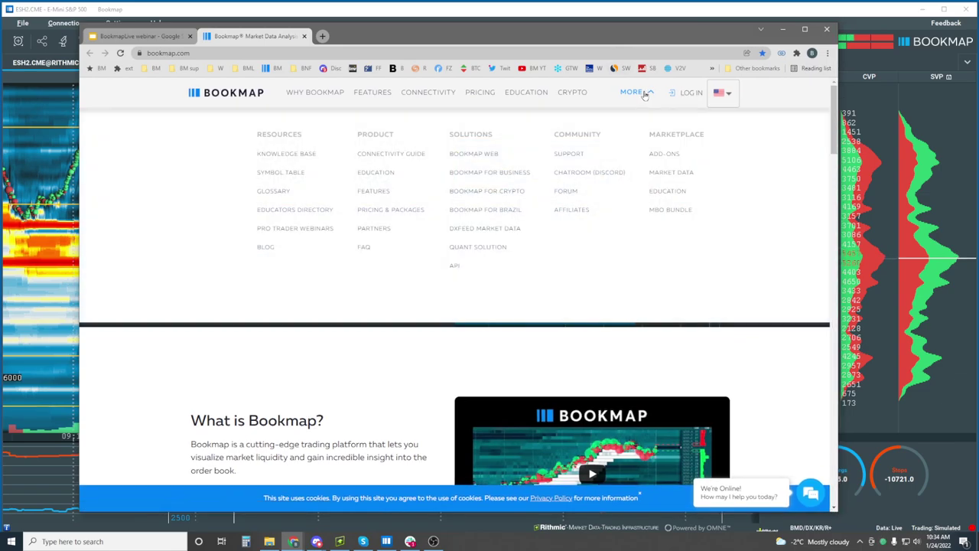
{"action": "left_click", "coordinate": [285, 155]}
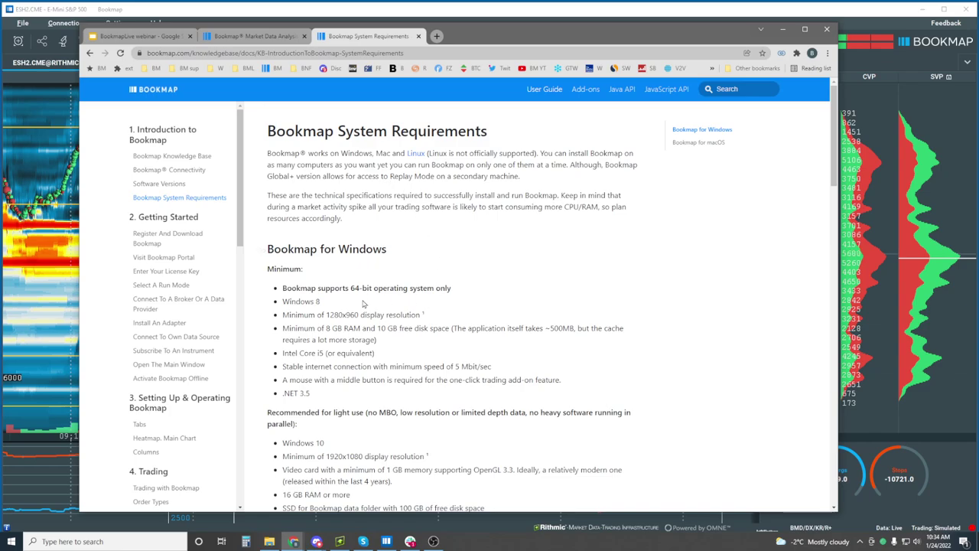
{"action": "scroll", "coordinate": [355, 218], "scroll_direction": "down", "scroll_amount": 3}
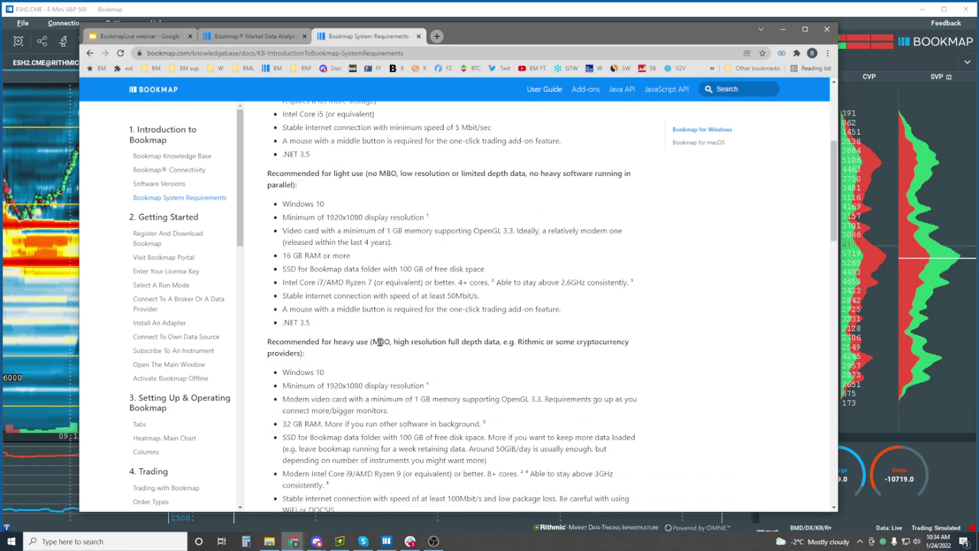
{"action": "left_click_drag", "start_coordinate": [383, 341], "coordinate": [499, 357]}
{"action": "left_click", "coordinate": [540, 357]}
{"action": "scroll", "coordinate": [371, 337], "scroll_direction": "down", "scroll_amount": 3}
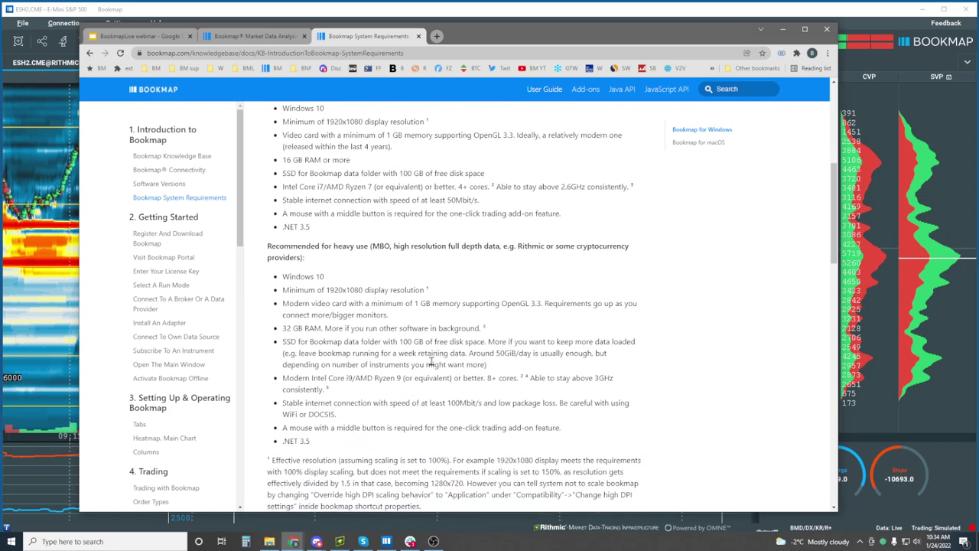
{"action": "scroll", "coordinate": [382, 356], "scroll_direction": "down", "scroll_amount": 1}
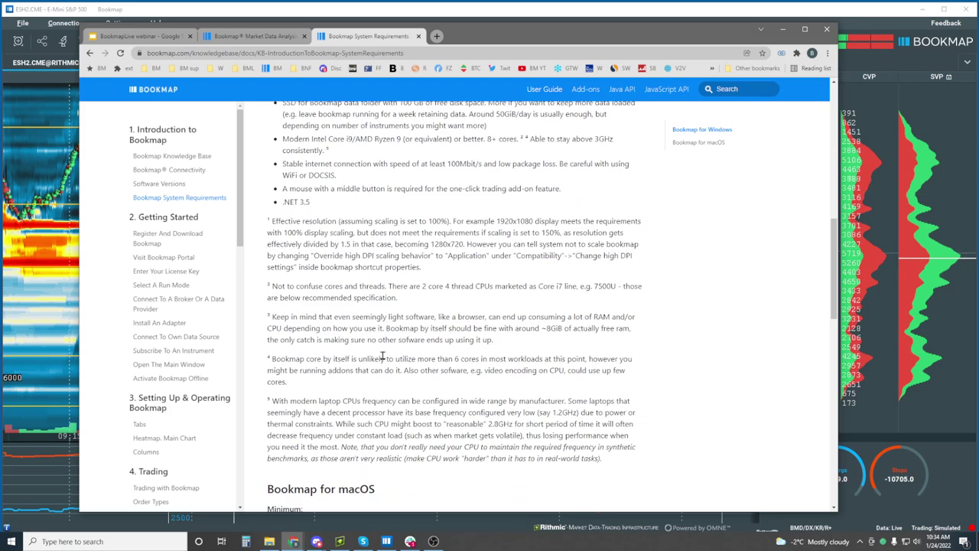
{"action": "scroll", "coordinate": [382, 358], "scroll_direction": "up", "scroll_amount": 3}
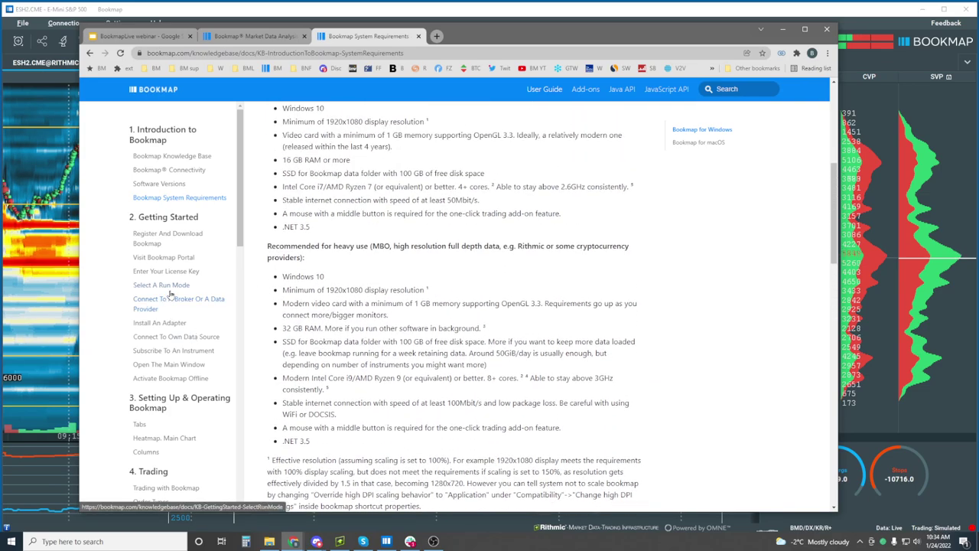
Step: Open the Performance Issues page under Errors and review its low memory and GPU acceleration test sections
{"action": "left_click_drag", "start_coordinate": [241, 202], "coordinate": [262, 461]}
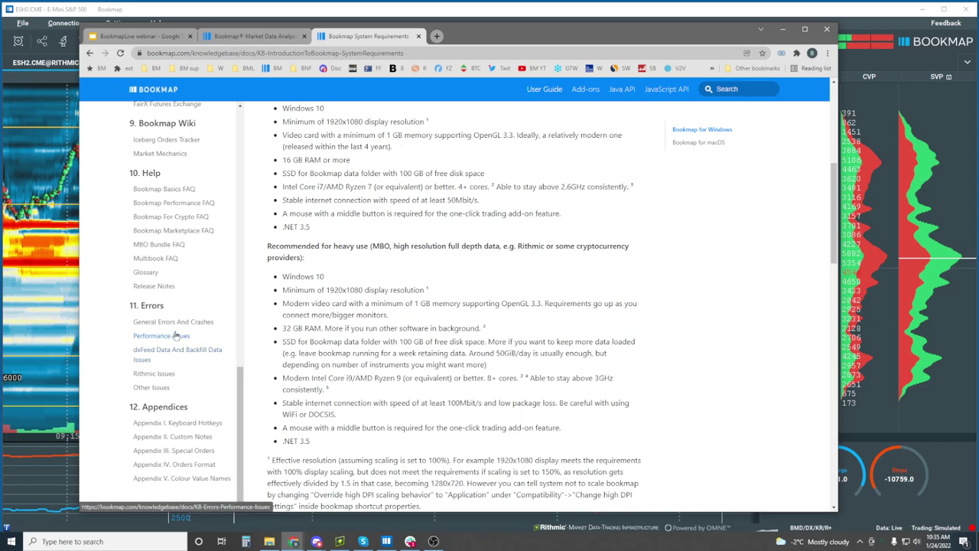
{"action": "scroll", "coordinate": [238, 318], "scroll_direction": "up", "scroll_amount": 1}
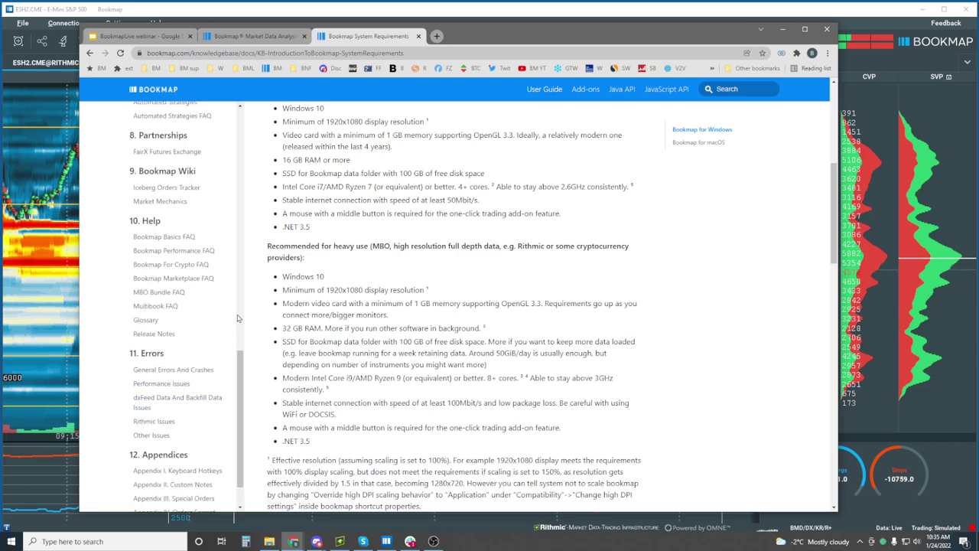
{"action": "left_click", "coordinate": [172, 384]}
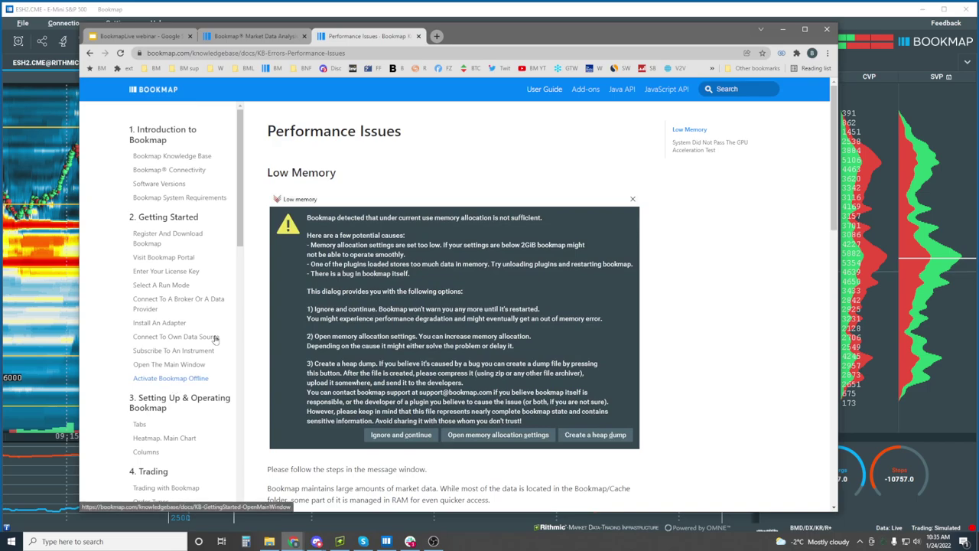
{"action": "scroll", "coordinate": [467, 260], "scroll_direction": "down", "scroll_amount": 3}
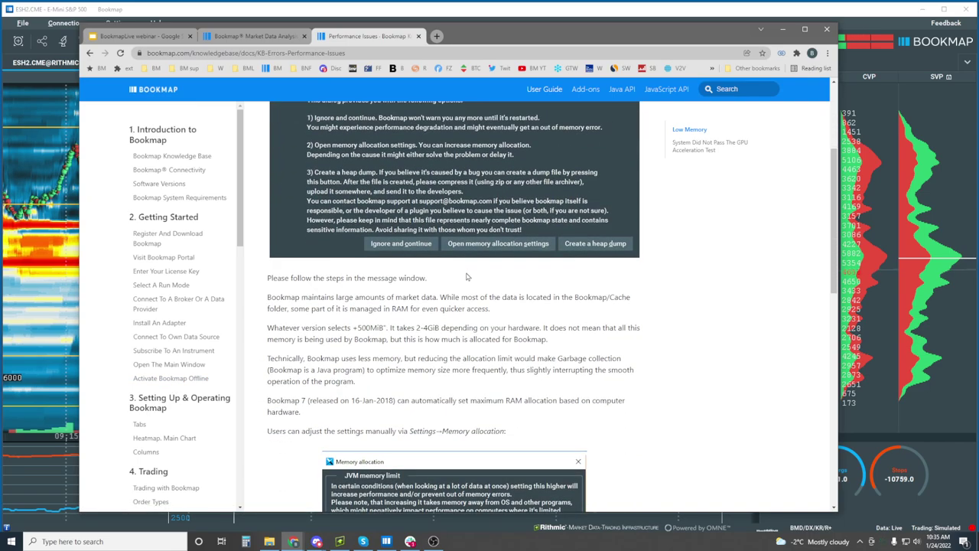
{"action": "scroll", "coordinate": [138, 311], "scroll_direction": "down", "scroll_amount": 4}
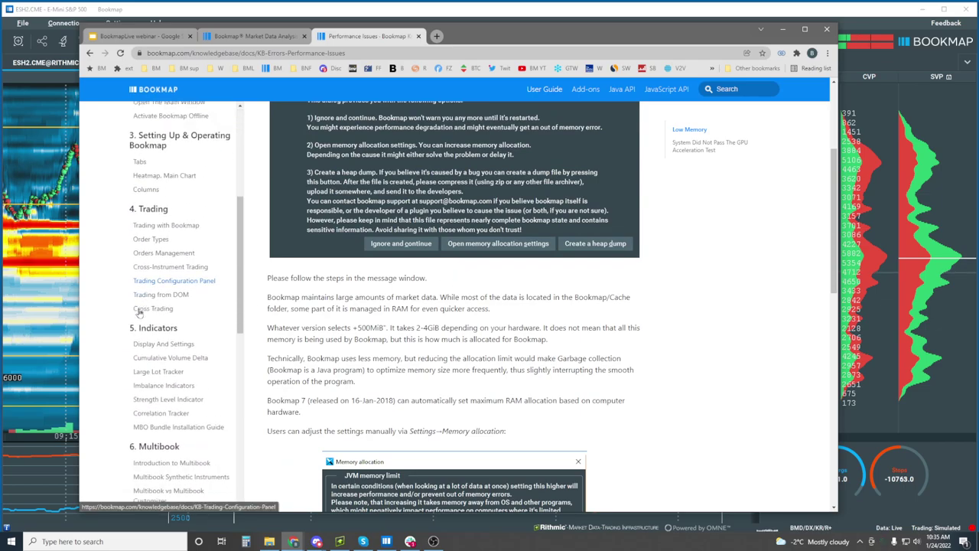
{"action": "scroll", "coordinate": [138, 311], "scroll_direction": "down", "scroll_amount": 6}
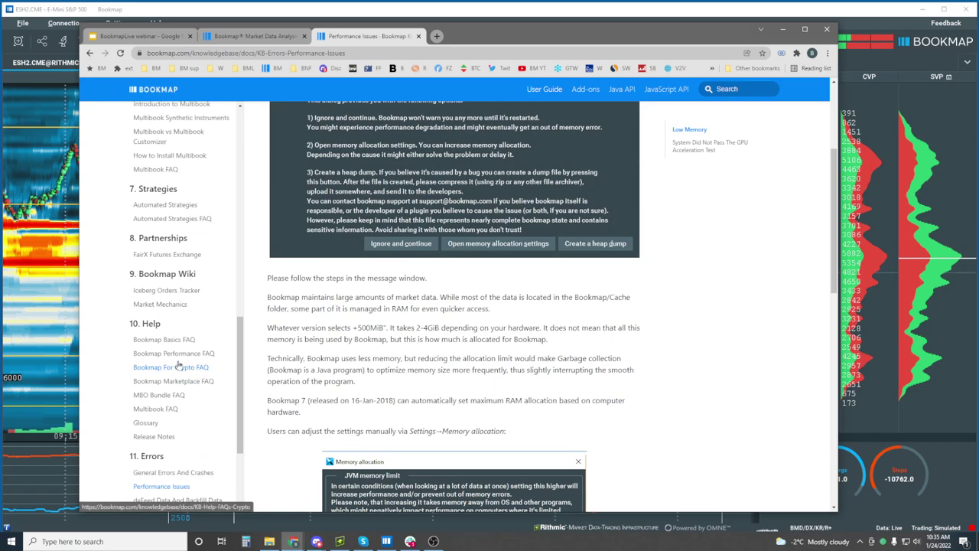
{"action": "scroll", "coordinate": [178, 365], "scroll_direction": "down", "scroll_amount": 2}
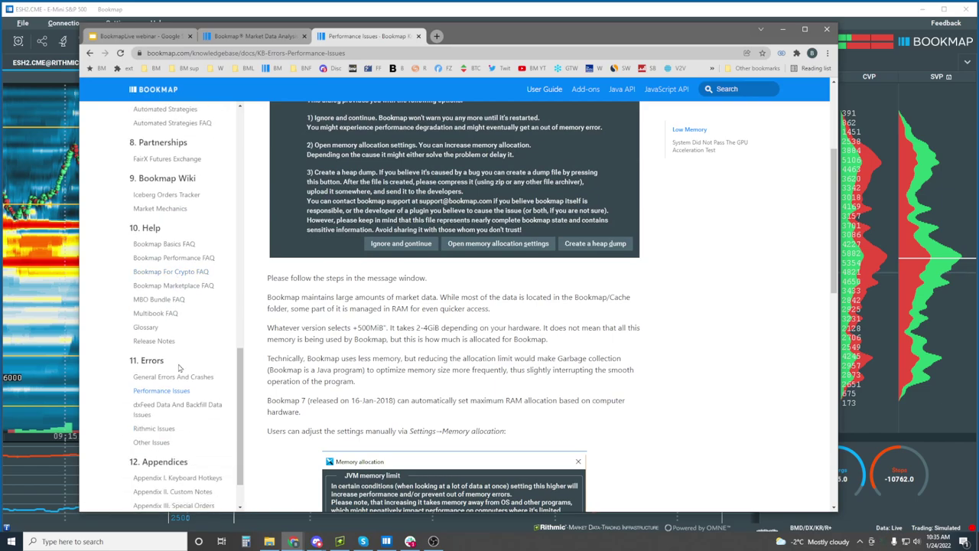
{"action": "scroll", "coordinate": [357, 306], "scroll_direction": "down", "scroll_amount": 4}
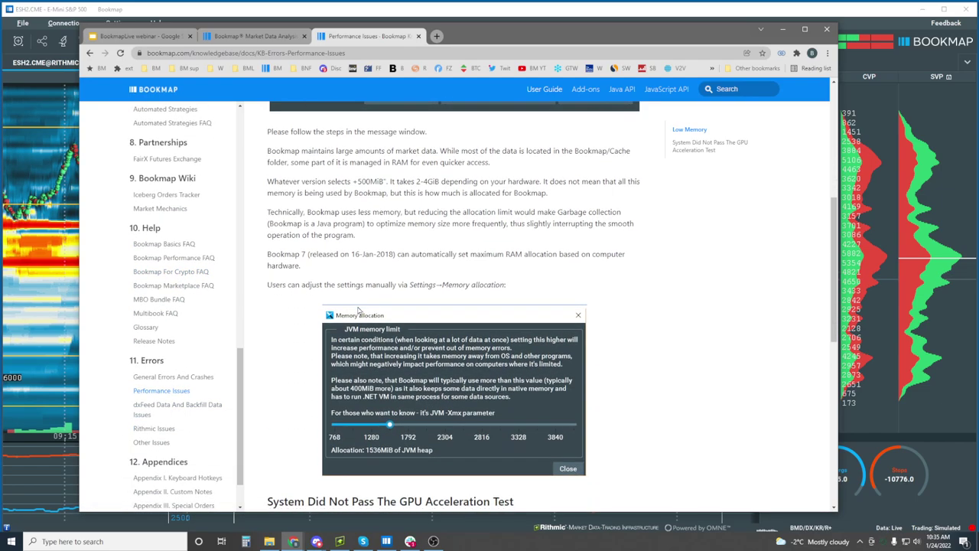
{"action": "scroll", "coordinate": [357, 306], "scroll_direction": "down", "scroll_amount": 5}
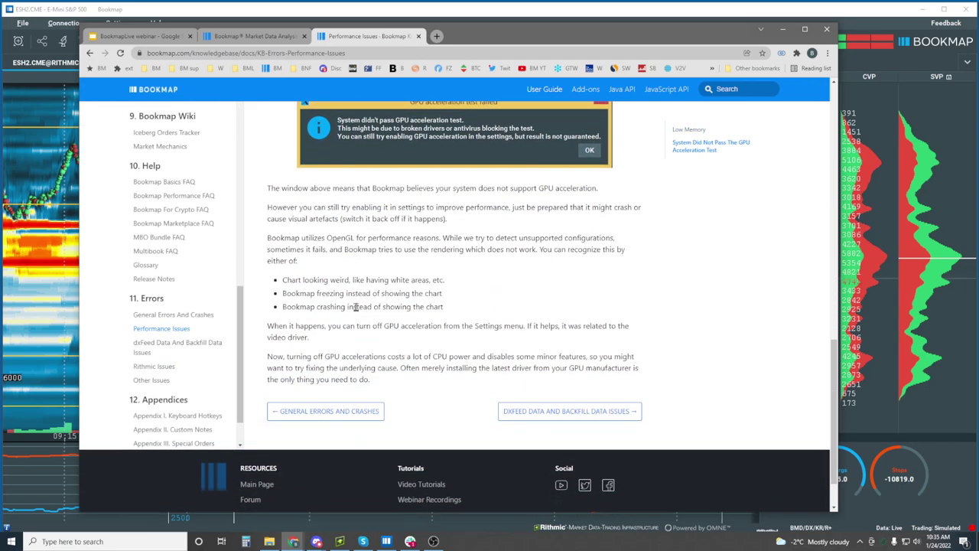
Step: Open the Rithmic Issues page under Errors and review its sections on connection problems, data latency spikes and contact details
{"action": "left_click", "coordinate": [163, 367]}
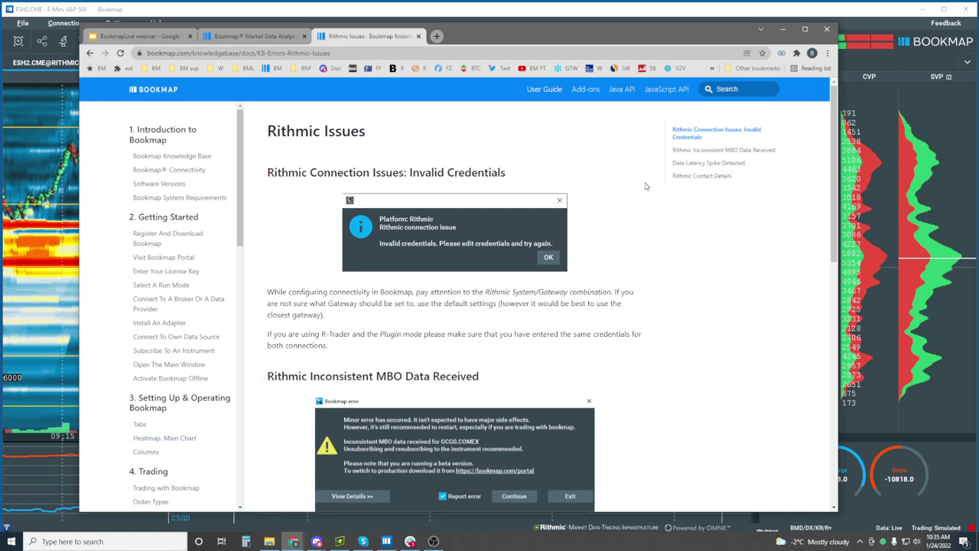
{"action": "scroll", "coordinate": [597, 271], "scroll_direction": "down", "scroll_amount": 3}
{"action": "scroll", "coordinate": [589, 269], "scroll_direction": "down", "scroll_amount": 6}
{"action": "scroll", "coordinate": [559, 259], "scroll_direction": "up", "scroll_amount": 5}
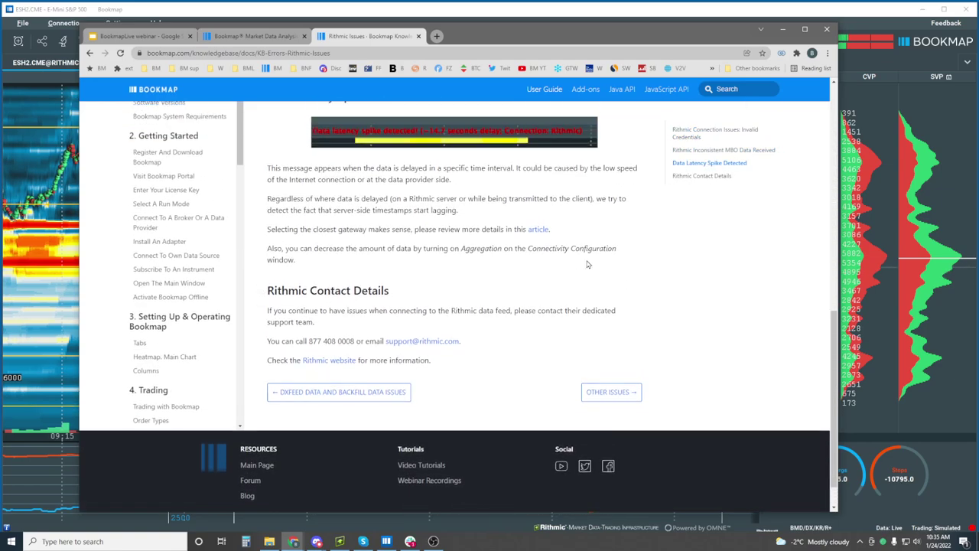
{"action": "scroll", "coordinate": [559, 259], "scroll_direction": "up", "scroll_amount": 4}
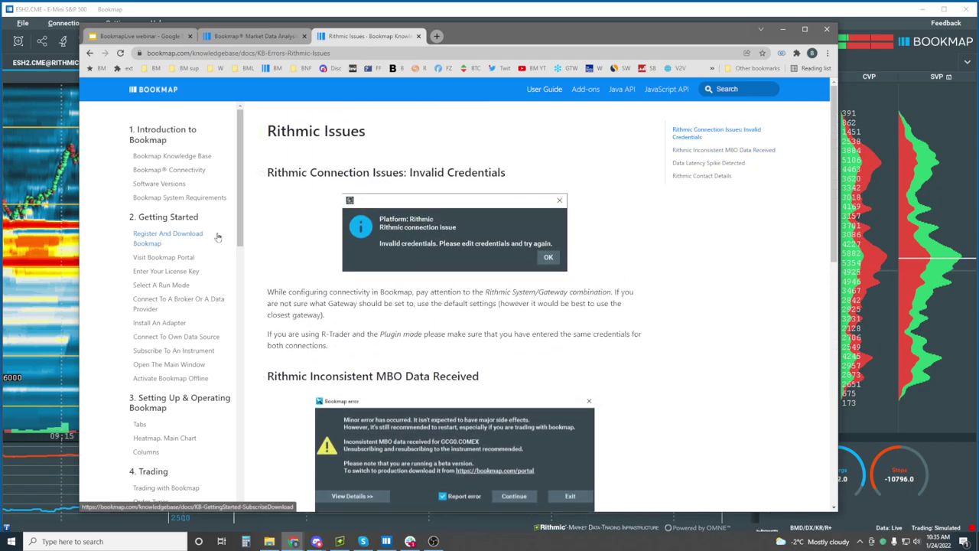
Step: Look through the Knowledge Base topics and open the Bookmap Performance FAQ in the Help section
{"action": "scroll", "coordinate": [205, 245], "scroll_direction": "down", "scroll_amount": 1}
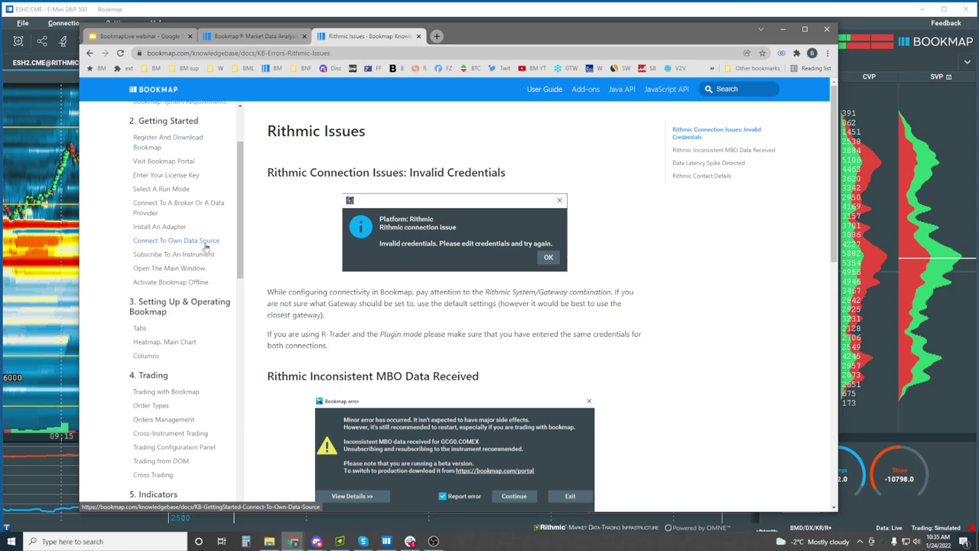
{"action": "scroll", "coordinate": [205, 244], "scroll_direction": "down", "scroll_amount": 2}
{"action": "scroll", "coordinate": [205, 247], "scroll_direction": "up", "scroll_amount": 1}
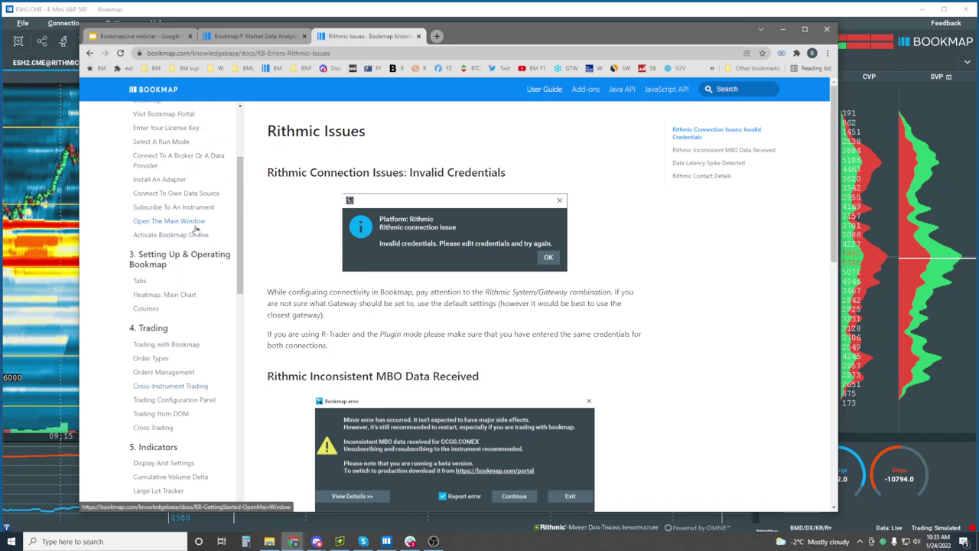
{"action": "scroll", "coordinate": [196, 228], "scroll_direction": "up", "scroll_amount": 2}
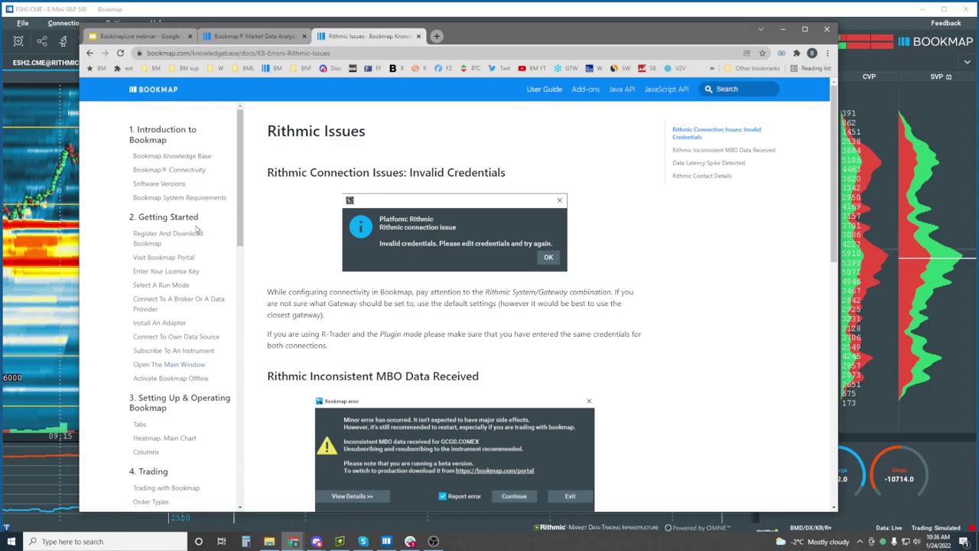
{"action": "scroll", "coordinate": [196, 229], "scroll_direction": "down", "scroll_amount": 4}
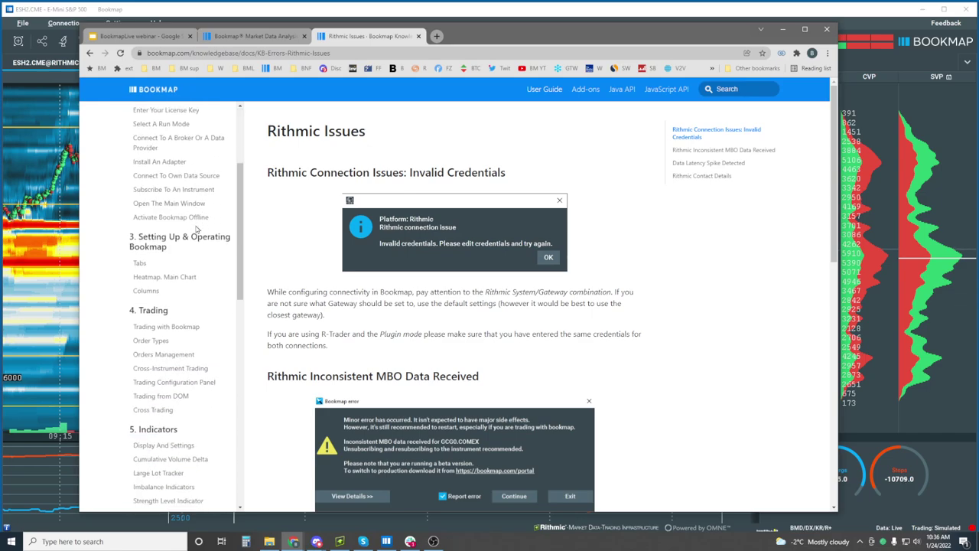
{"action": "scroll", "coordinate": [197, 228], "scroll_direction": "down", "scroll_amount": 3}
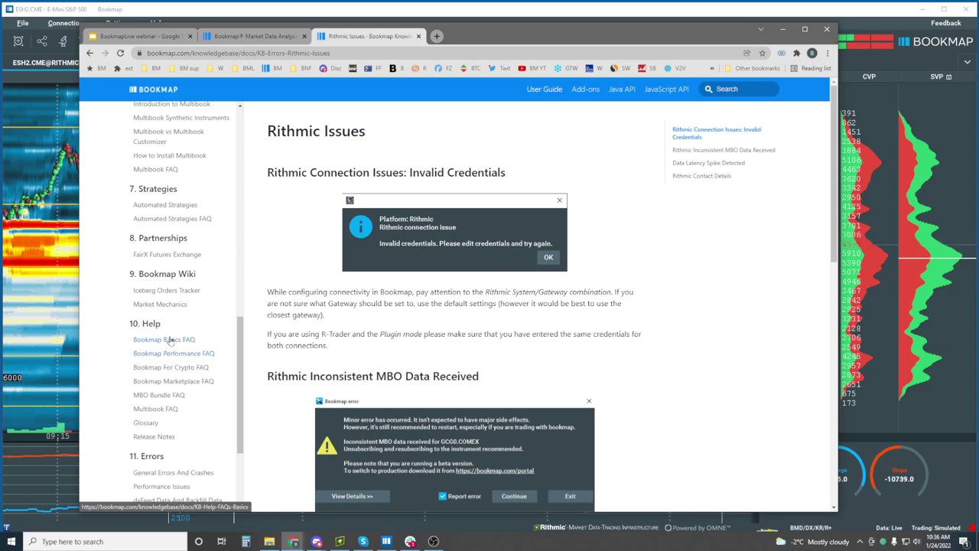
{"action": "left_click", "coordinate": [175, 357]}
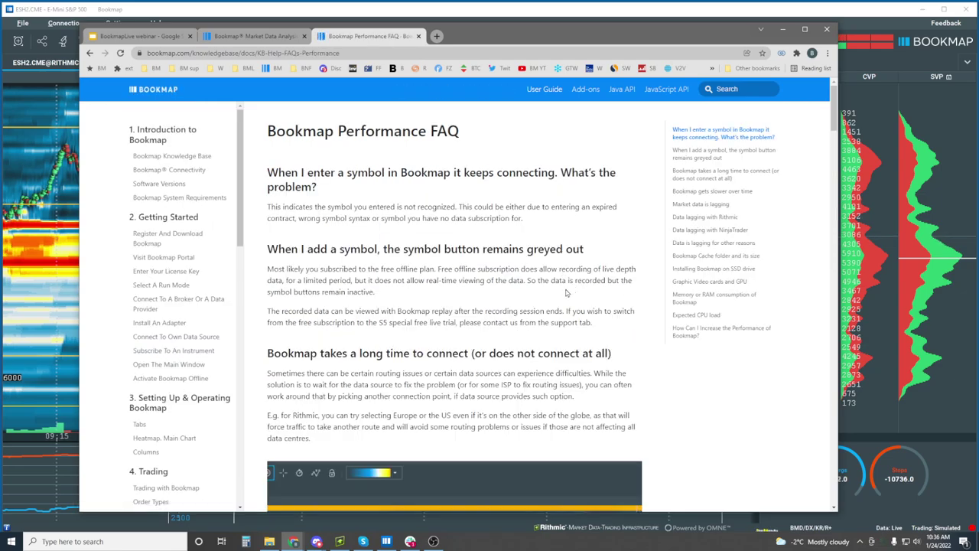
Step: Review the connection sections of the Bookmap Performance FAQ and return to the ESH2.CME chart
{"action": "scroll", "coordinate": [689, 229], "scroll_direction": "down", "scroll_amount": 2}
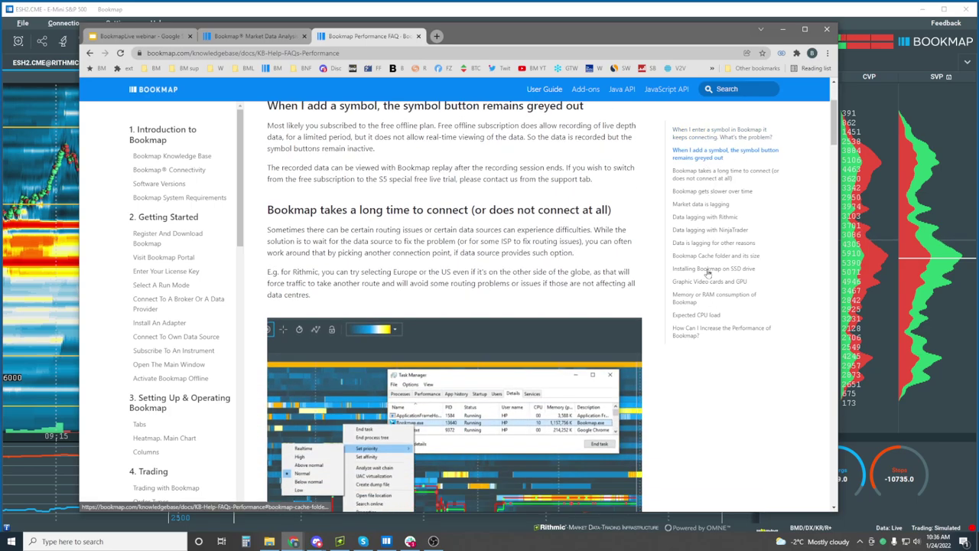
{"action": "left_click", "coordinate": [530, 11]}
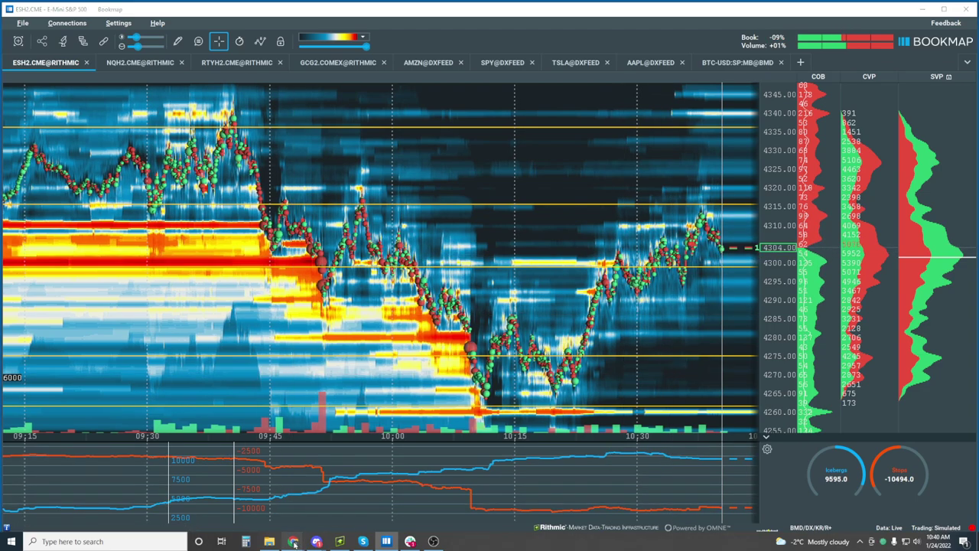
Step: Switch back to the browser and select the web address of the Bookmap Performance FAQ page
{"action": "mouse_move", "coordinate": [293, 541]}
{"action": "left_click", "coordinate": [414, 480]}
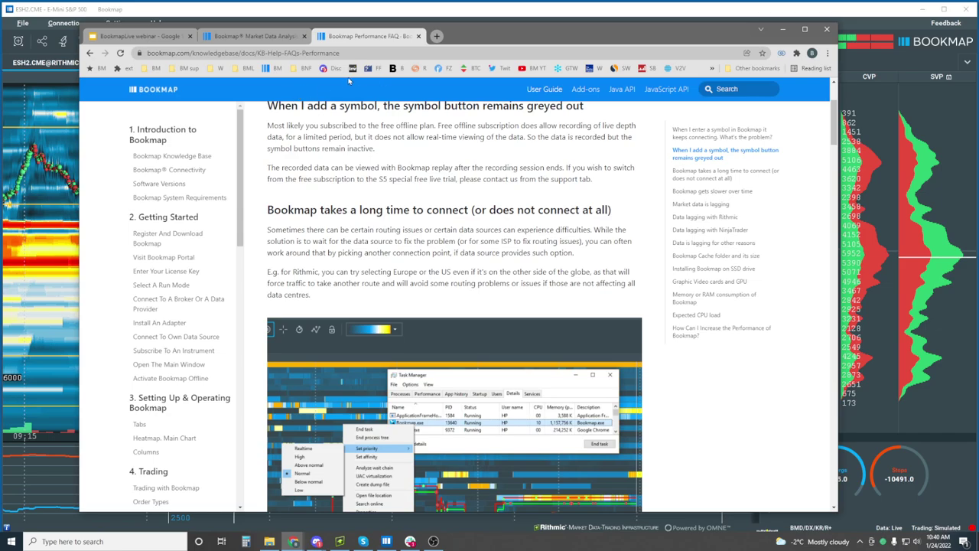
{"action": "left_click", "coordinate": [368, 53]}
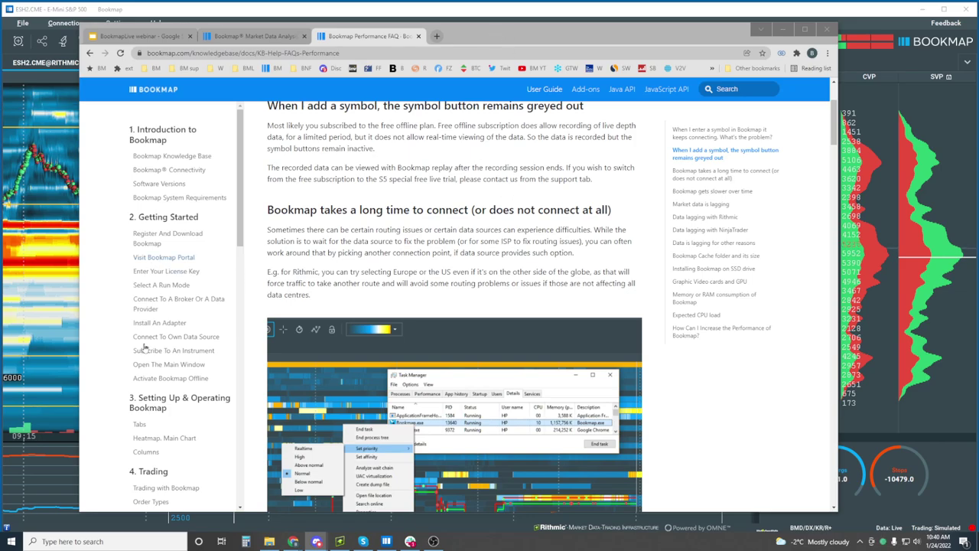
Step: Open the Rithmic Issues page under Errors, select its web address and return to the ESH2.CME chart
{"action": "scroll", "coordinate": [147, 348], "scroll_direction": "down", "scroll_amount": 3}
{"action": "scroll", "coordinate": [160, 328], "scroll_direction": "down", "scroll_amount": 5}
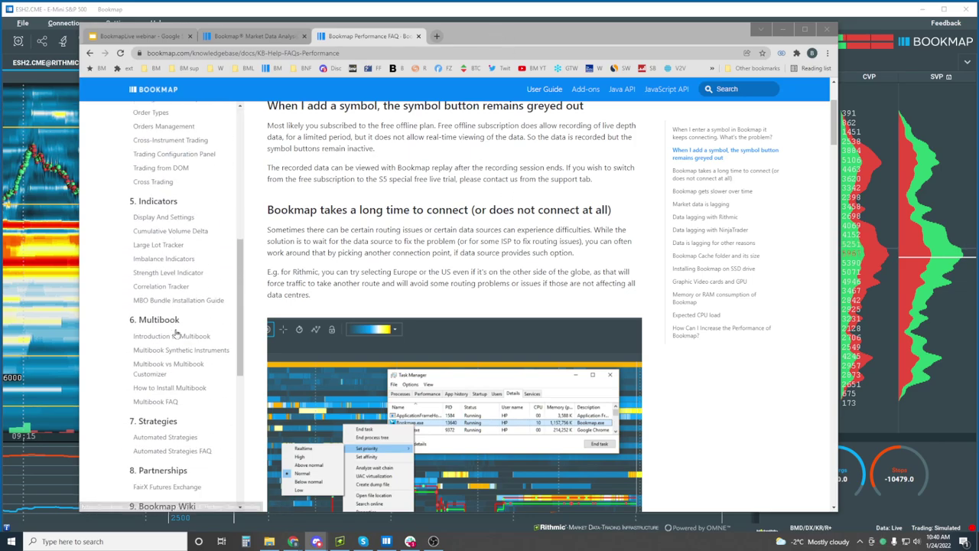
{"action": "scroll", "coordinate": [177, 333], "scroll_direction": "down", "scroll_amount": 2}
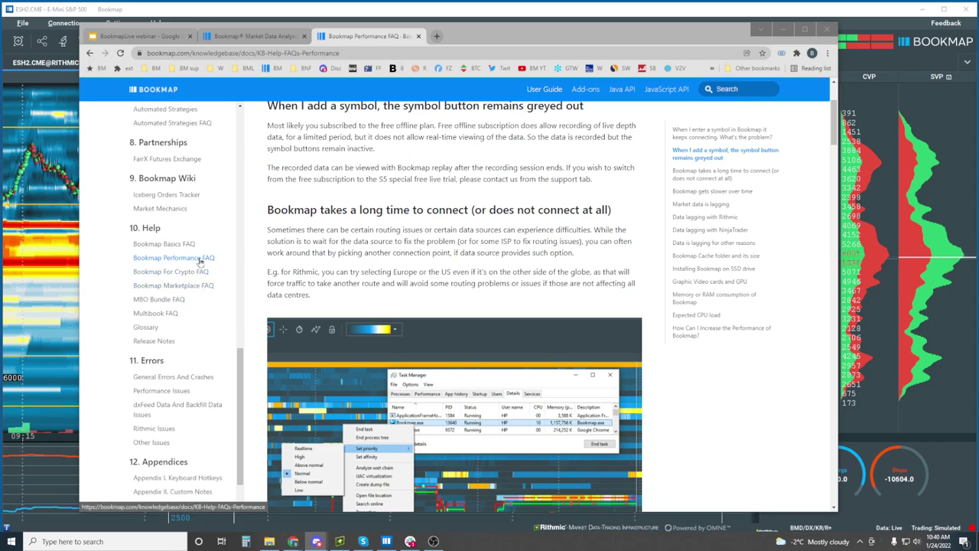
{"action": "scroll", "coordinate": [199, 262], "scroll_direction": "down", "scroll_amount": 1}
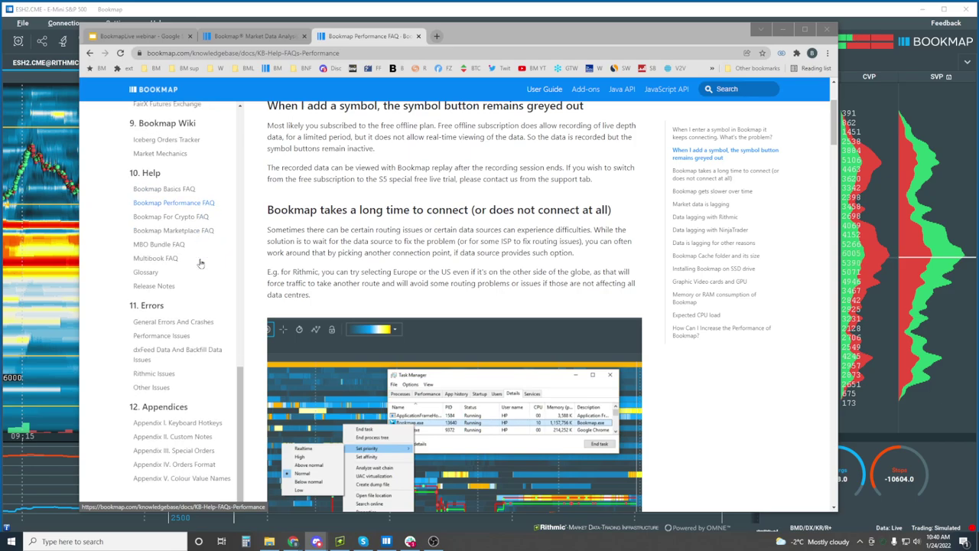
{"action": "left_click", "coordinate": [168, 374]}
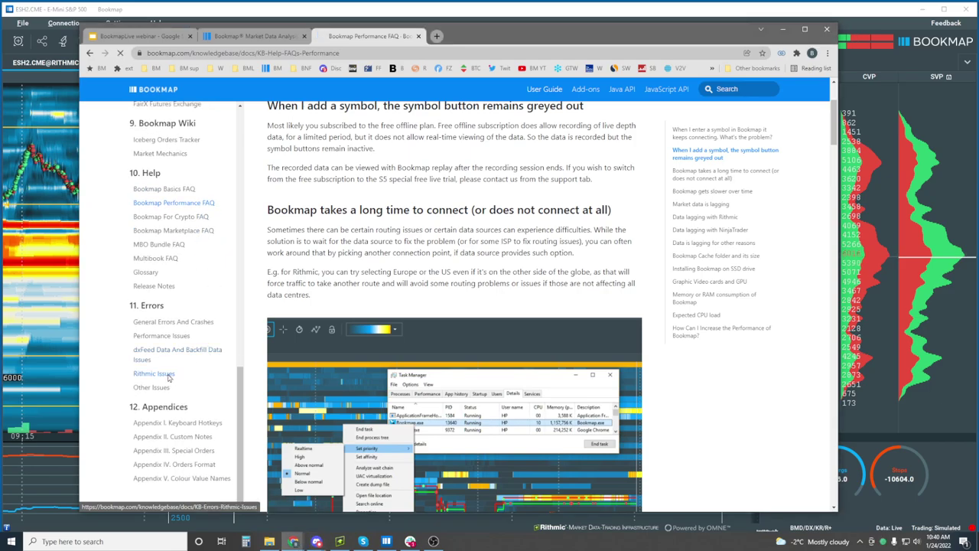
{"action": "left_click", "coordinate": [416, 53]}
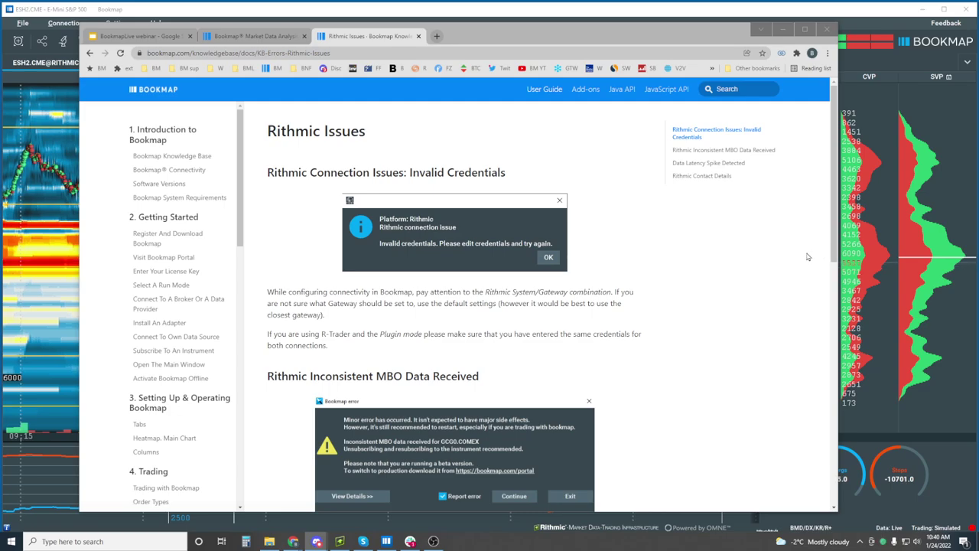
{"action": "left_click", "coordinate": [487, 11]}
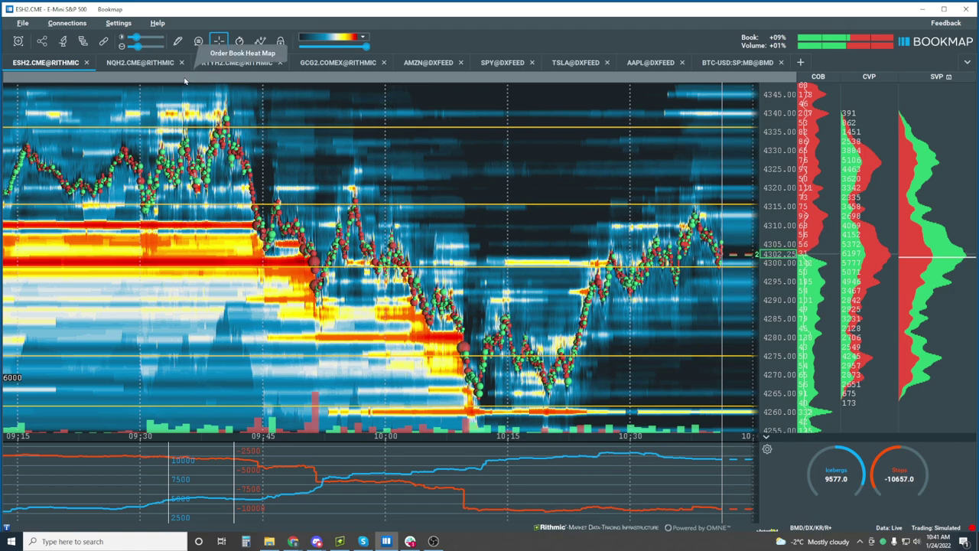
Step: Open the Connectivity configuration and select the TrueData connection, dismissing the request to create another connection
{"action": "left_click", "coordinate": [119, 25]}
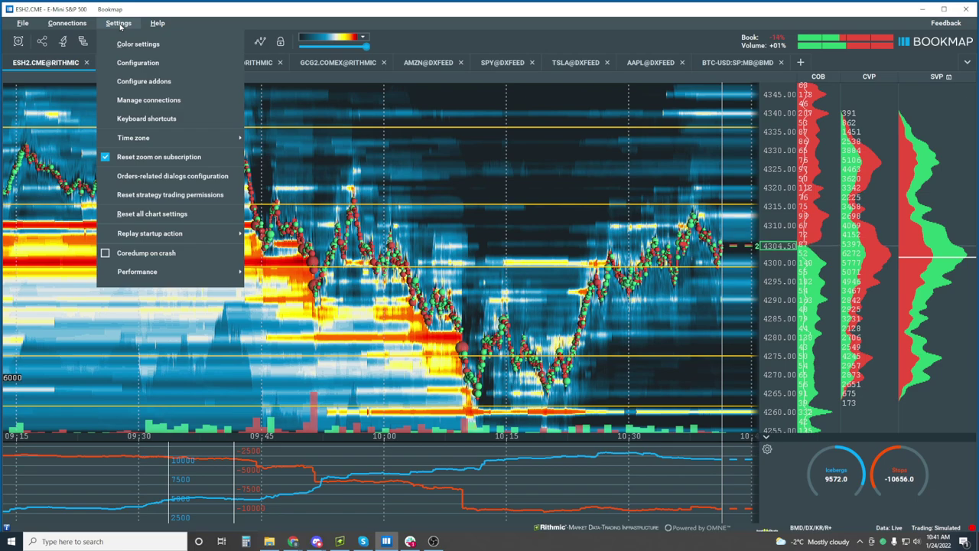
{"action": "mouse_move", "coordinate": [84, 26]}
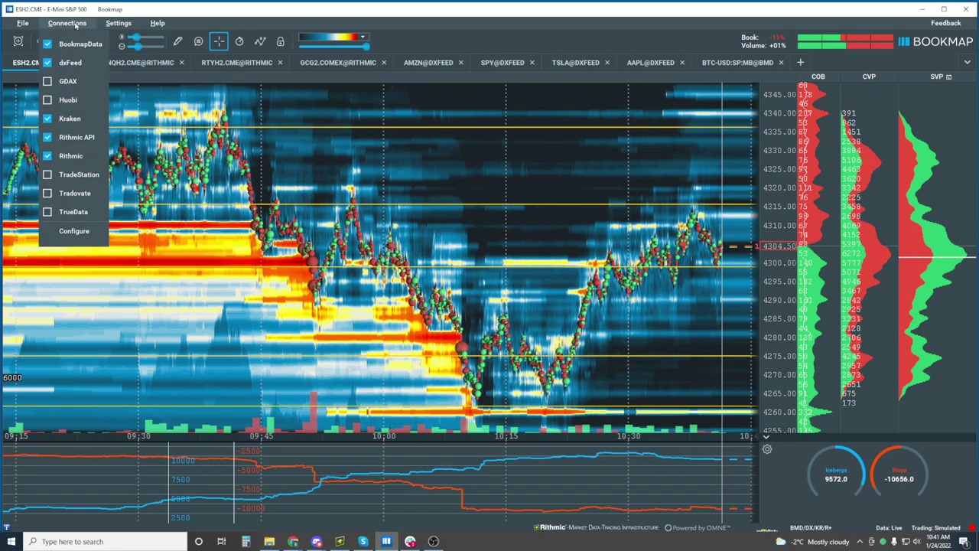
{"action": "left_click", "coordinate": [74, 232]}
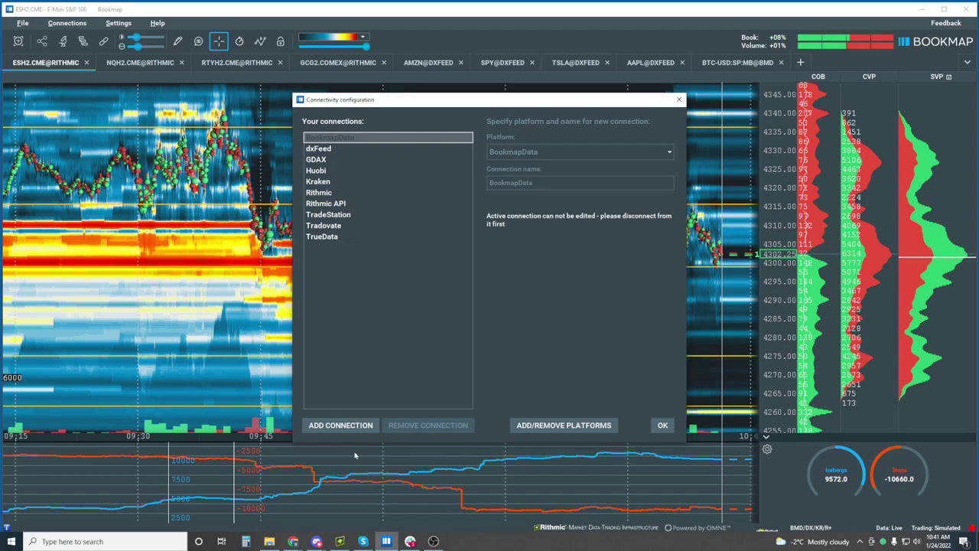
{"action": "left_click", "coordinate": [339, 426]}
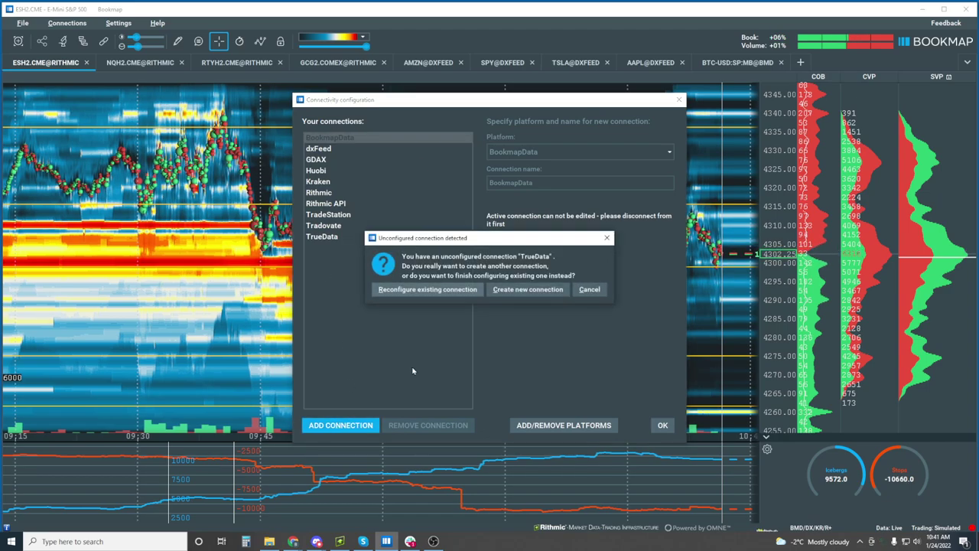
{"action": "left_click", "coordinate": [590, 290]}
{"action": "left_click", "coordinate": [428, 237]}
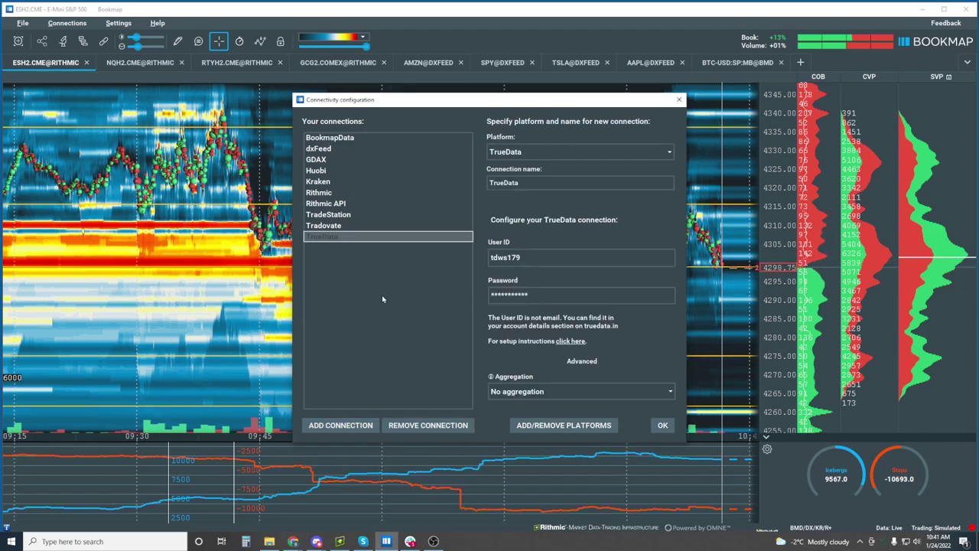
Step: Add a new connection and set its platform to Rithmic
{"action": "left_click", "coordinate": [348, 426]}
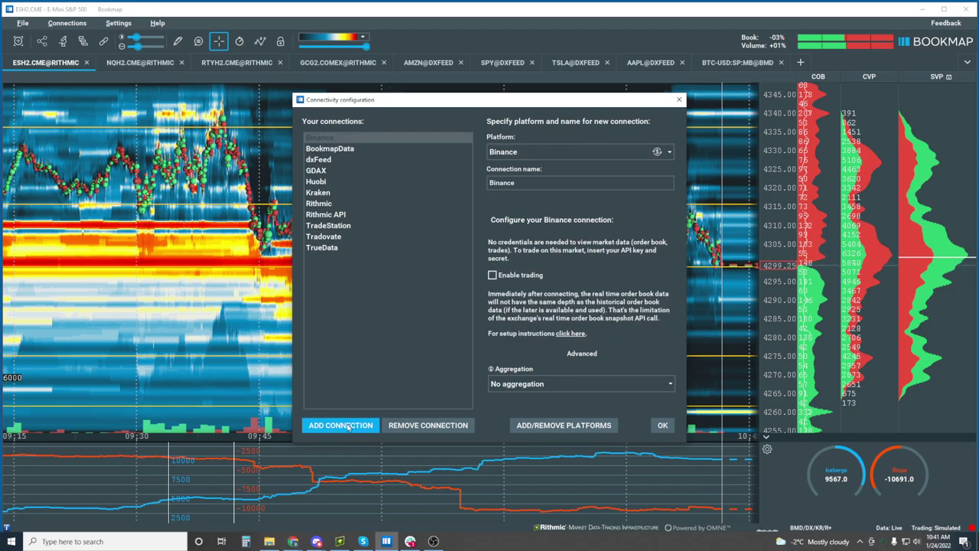
{"action": "left_click", "coordinate": [523, 151]}
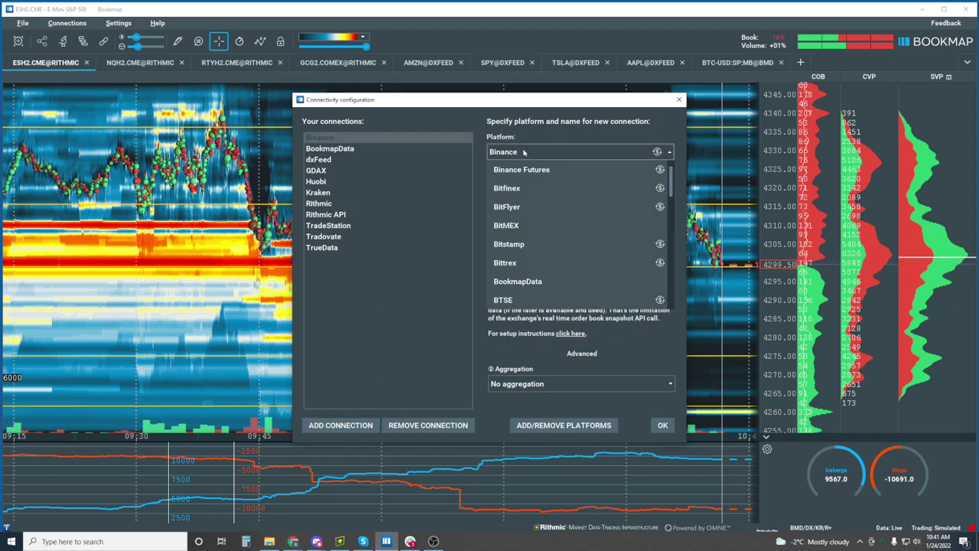
{"action": "scroll", "coordinate": [543, 195], "scroll_direction": "down", "scroll_amount": 3}
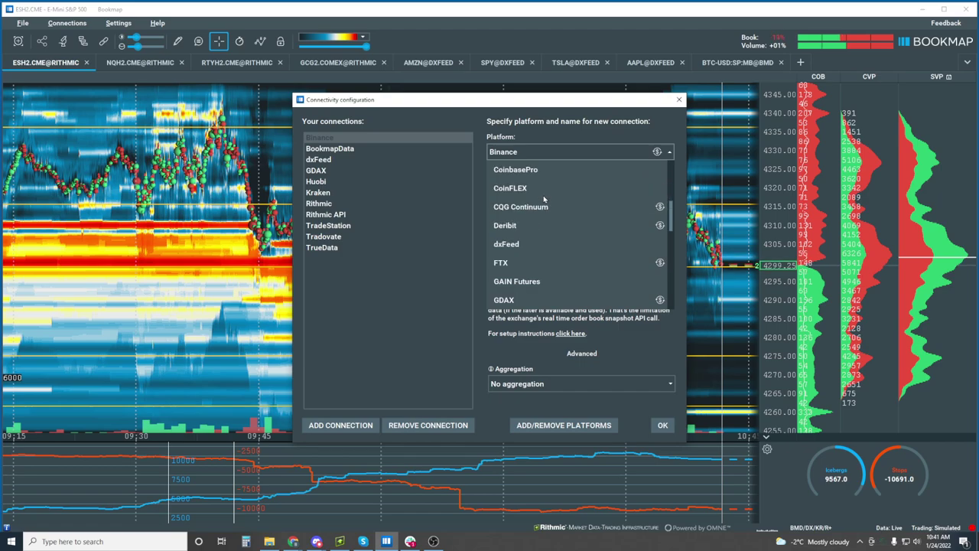
{"action": "scroll", "coordinate": [542, 195], "scroll_direction": "down", "scroll_amount": 1}
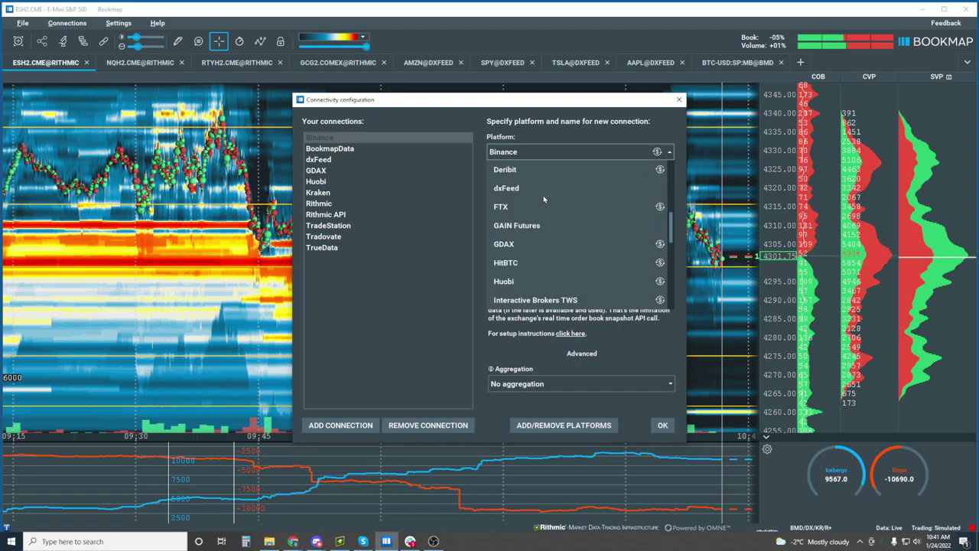
{"action": "scroll", "coordinate": [543, 195], "scroll_direction": "down", "scroll_amount": 4}
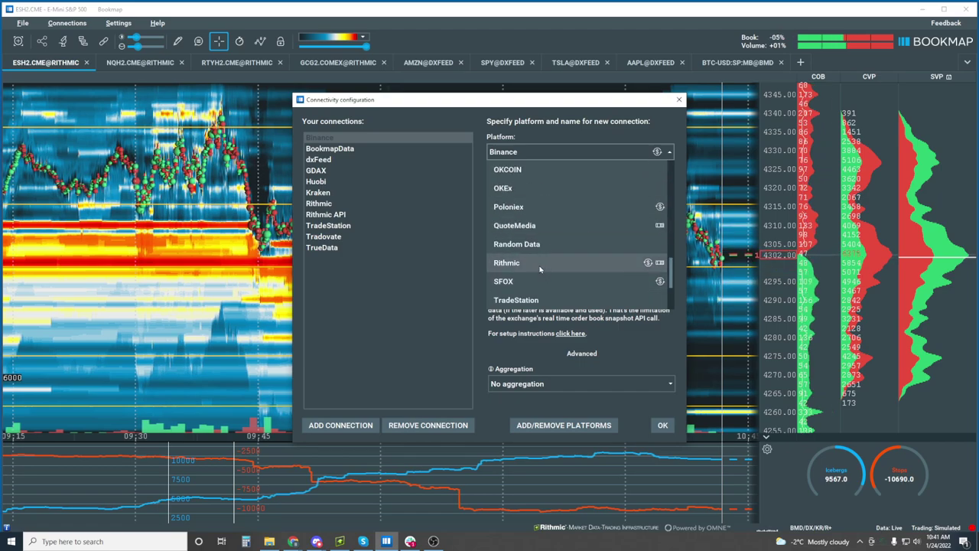
{"action": "left_click", "coordinate": [539, 263]}
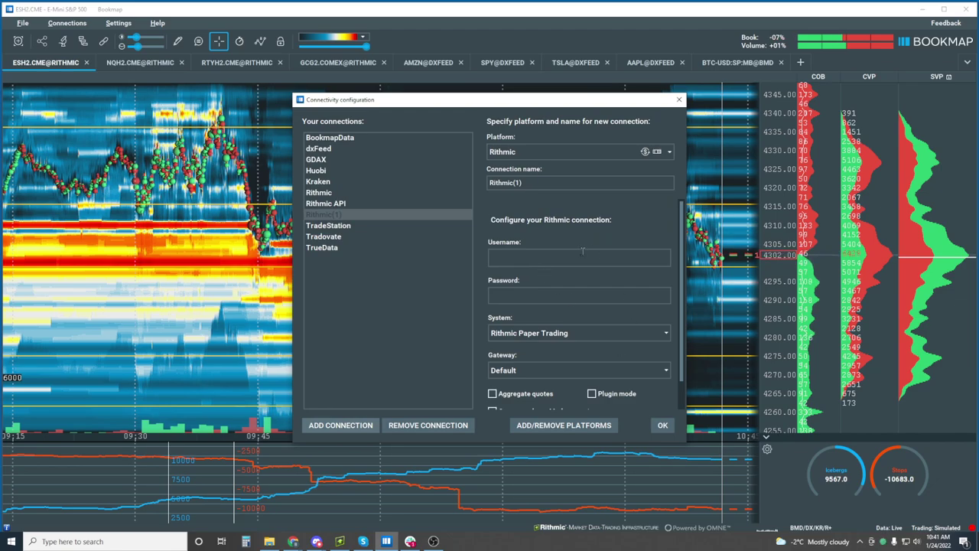
Step: Enable Aggregate quotes for the new Rithmic connection
{"action": "scroll", "coordinate": [583, 275], "scroll_direction": "down", "scroll_amount": 1}
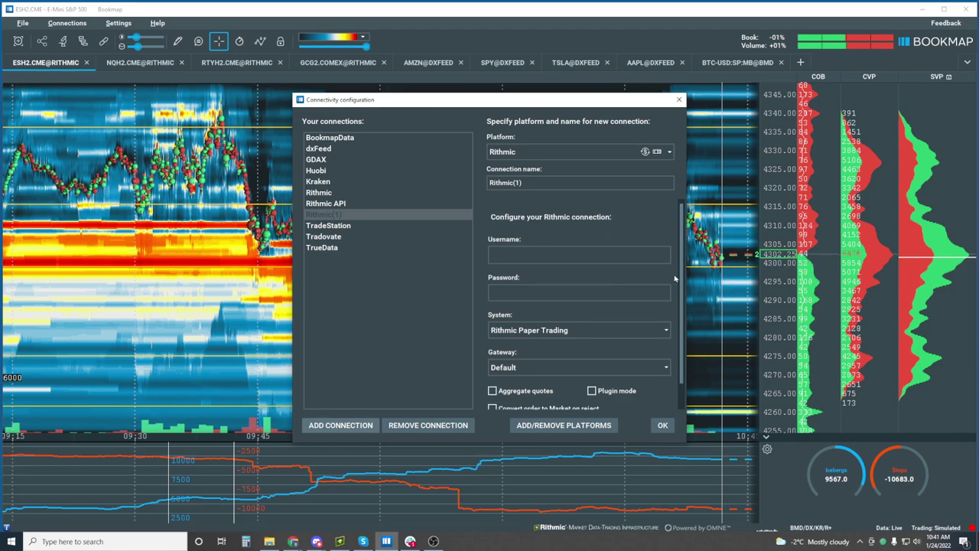
{"action": "scroll", "coordinate": [674, 279], "scroll_direction": "down", "scroll_amount": 2}
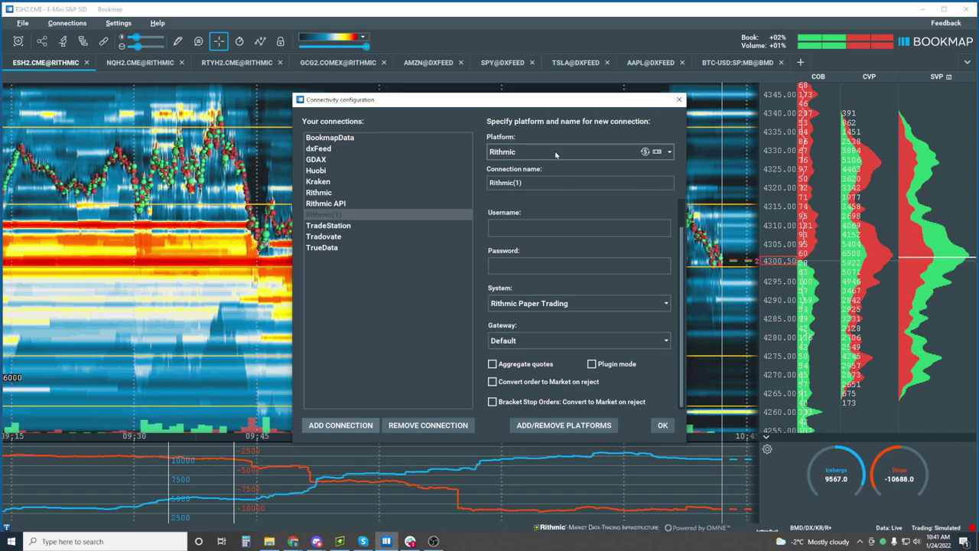
{"action": "left_click", "coordinate": [494, 365]}
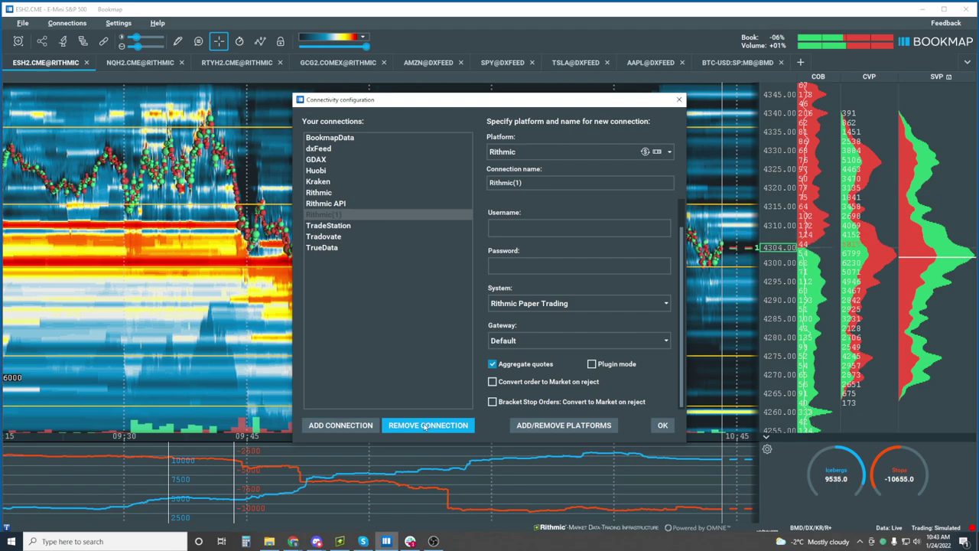
Step: Remove the new Rithmic connection and close the Connectivity configuration
{"action": "left_click", "coordinate": [426, 425]}
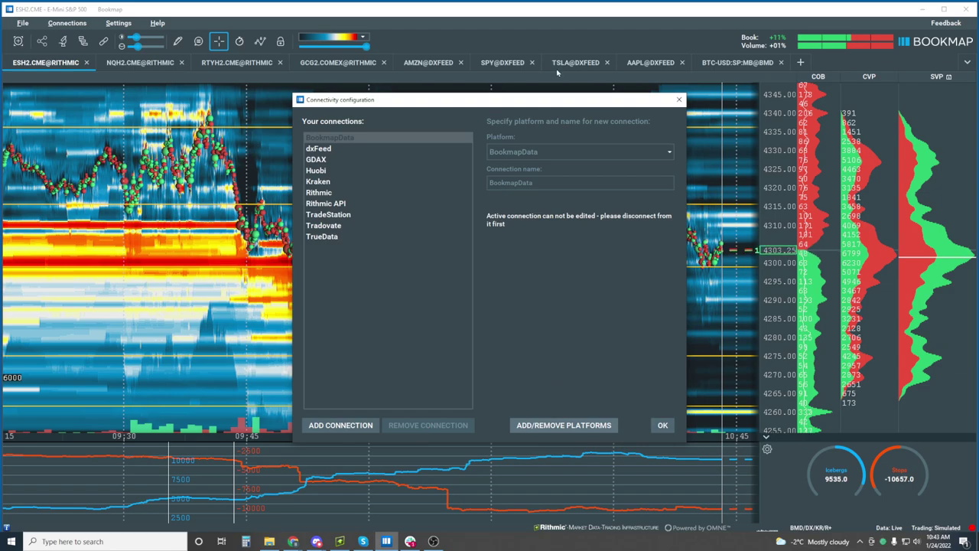
{"action": "left_click", "coordinate": [678, 99]}
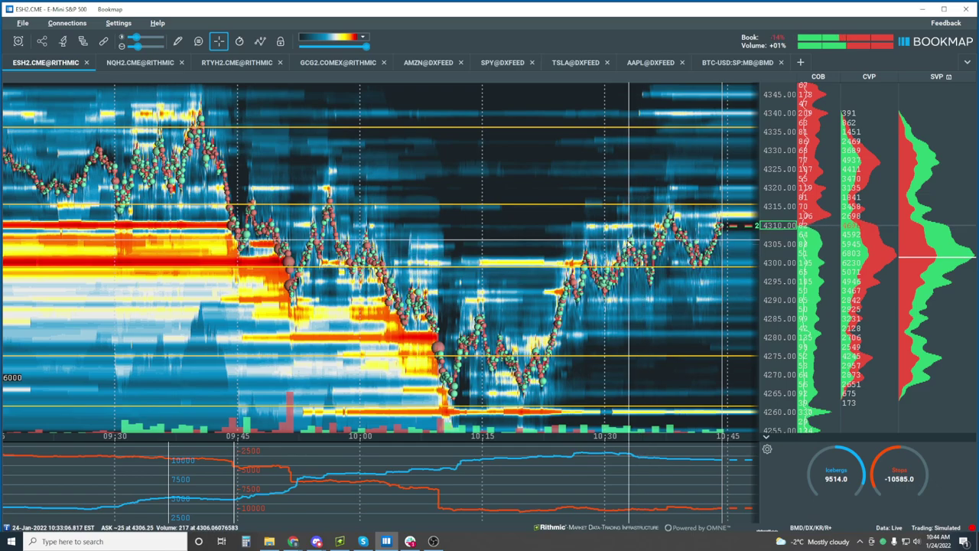
Step: Draw two rising rays on the ESH2.CME heatmap from about 10:27, one beneath the lows from about 4290 and one along the highs from about 4302
{"action": "scroll", "coordinate": [628, 243], "scroll_direction": "up", "scroll_amount": 2}
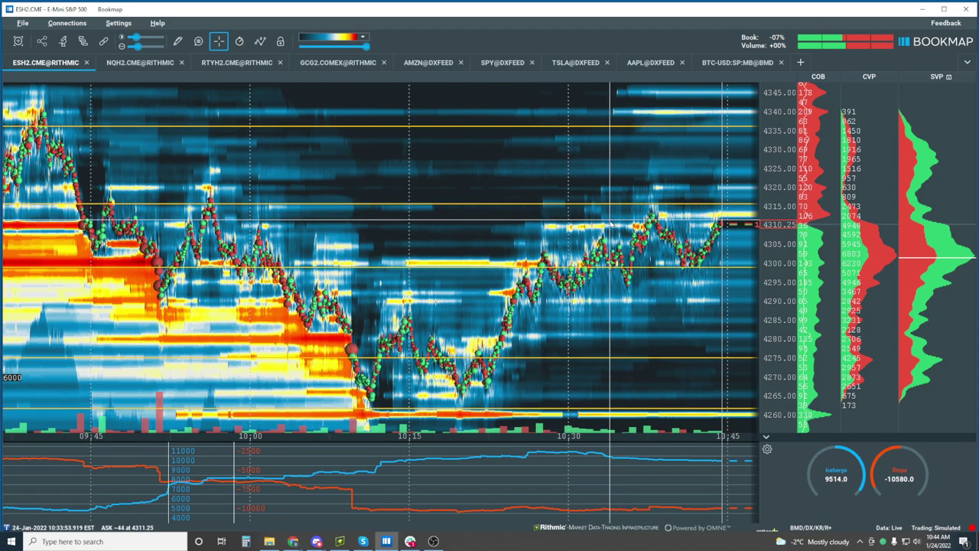
{"action": "scroll", "coordinate": [611, 224], "scroll_direction": "down", "scroll_amount": 3}
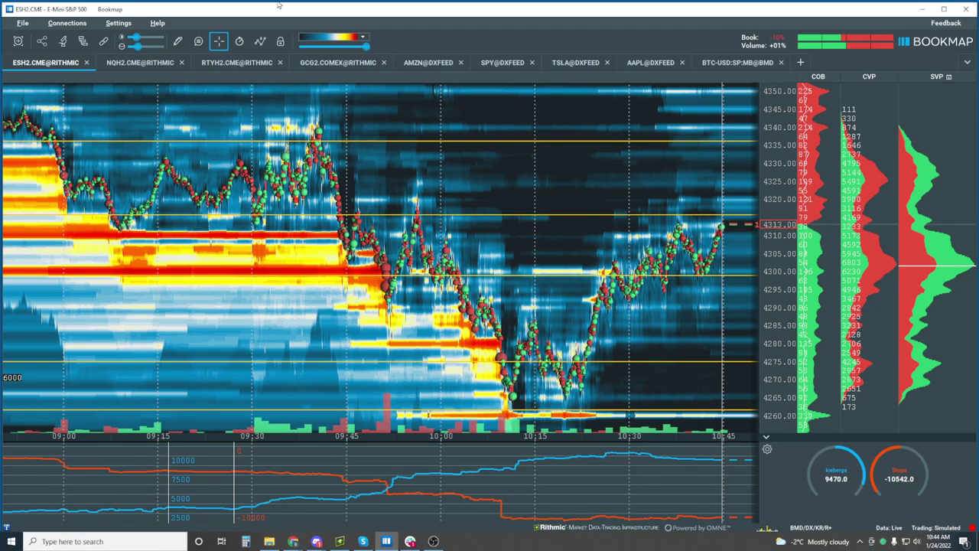
{"action": "left_click", "coordinate": [178, 41]}
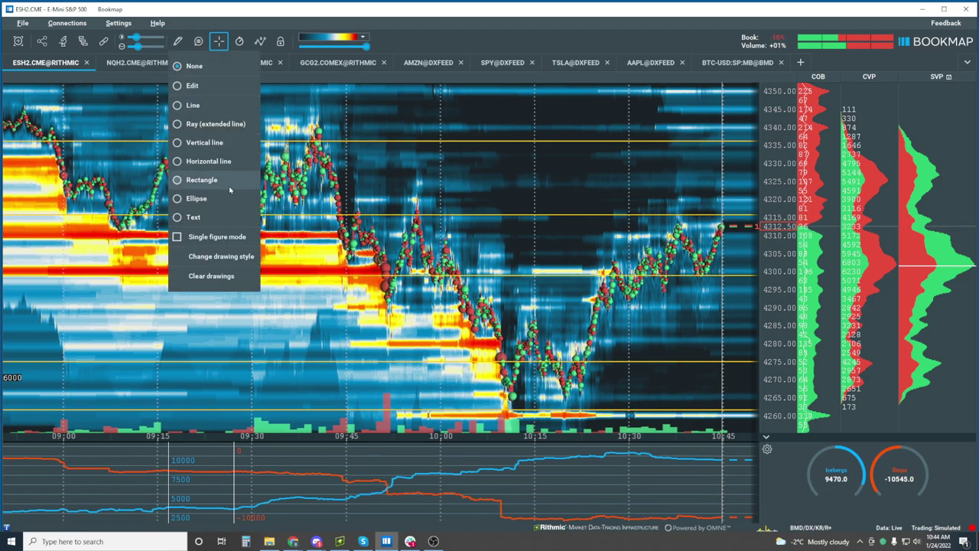
{"action": "left_click", "coordinate": [208, 125]}
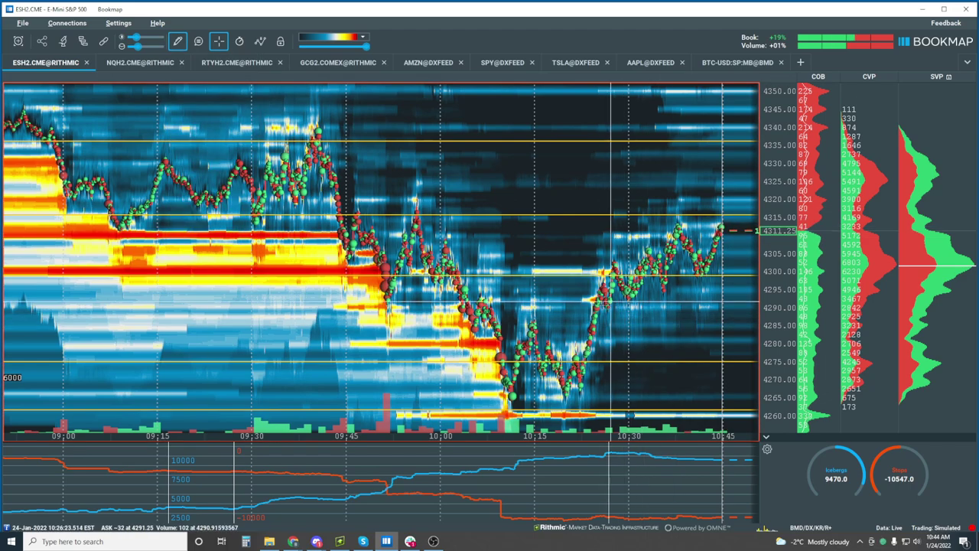
{"action": "left_click_drag", "start_coordinate": [605, 308], "coordinate": [665, 292]}
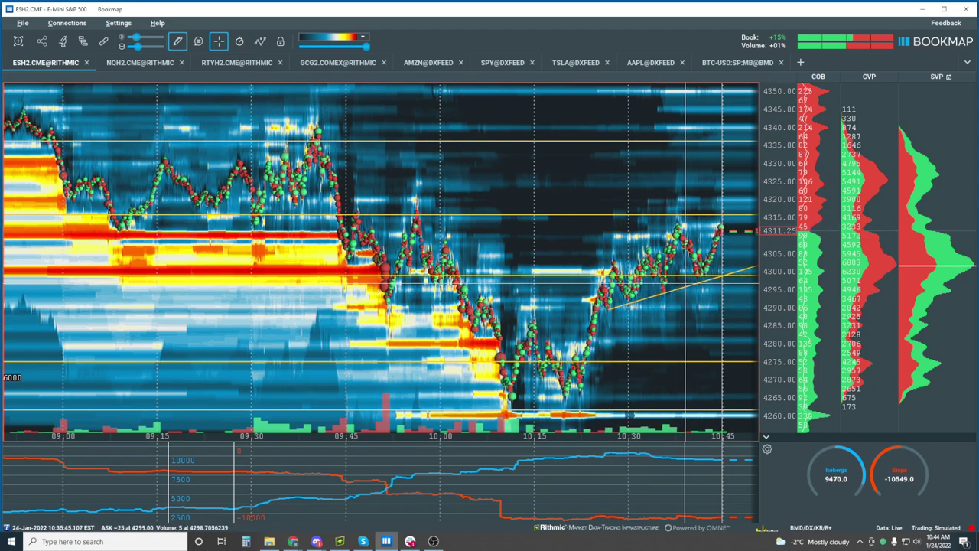
{"action": "left_click_drag", "start_coordinate": [610, 269], "coordinate": [688, 226]}
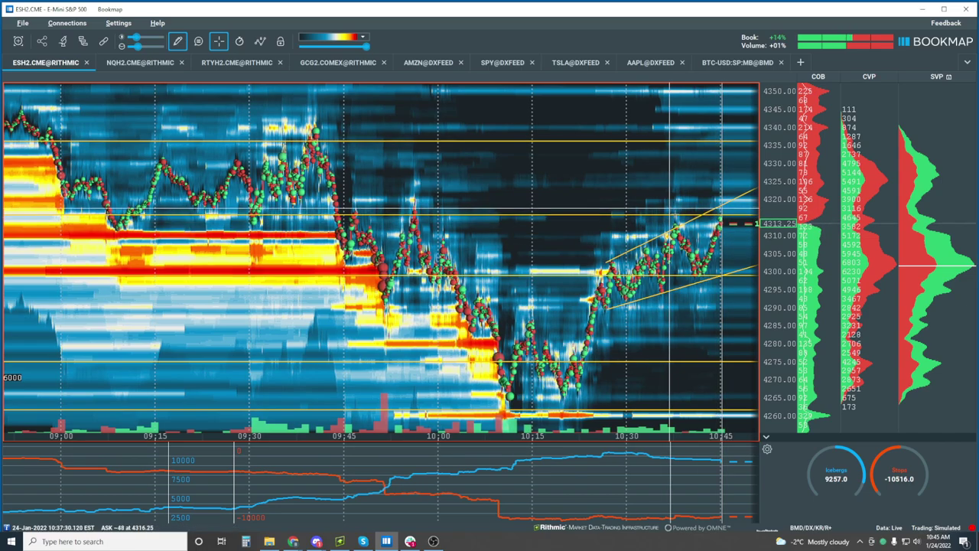
Step: Examine the recent ESH2.CME price action and liquidity against the two rising rays up to about 10:46
{"action": "scroll", "coordinate": [663, 221], "scroll_direction": "up", "scroll_amount": 3}
{"action": "scroll", "coordinate": [655, 223], "scroll_direction": "up", "scroll_amount": 2}
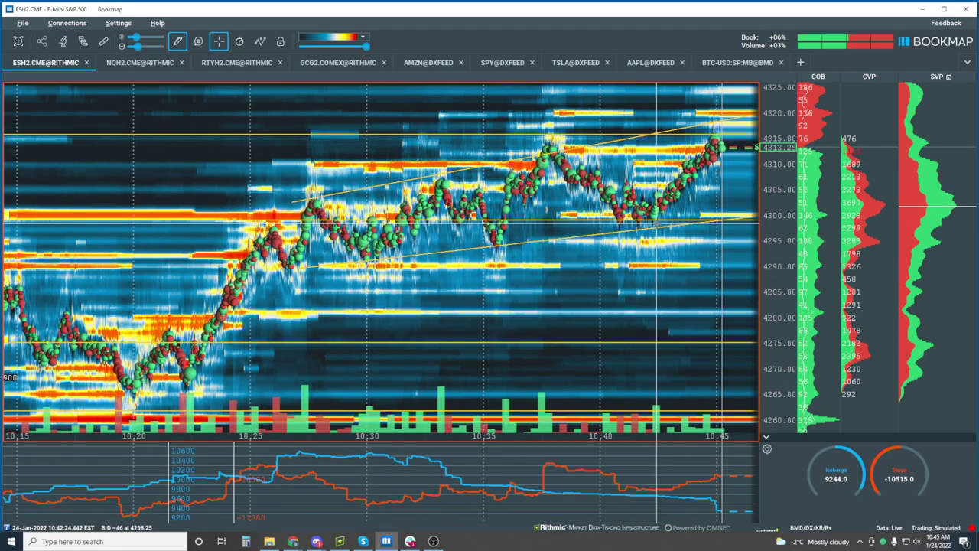
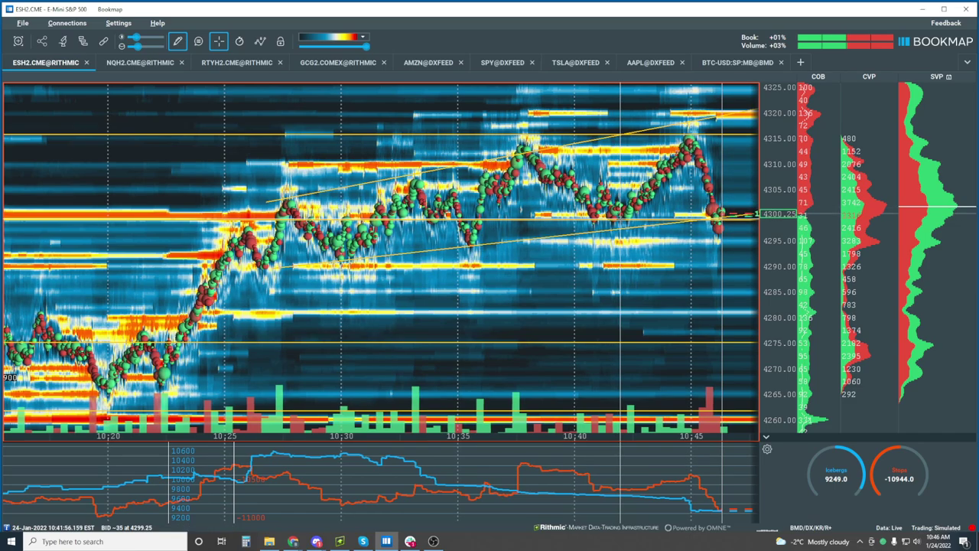
{"action": "scroll", "coordinate": [705, 208], "scroll_direction": "up", "scroll_amount": 3}
{"action": "scroll", "coordinate": [704, 208], "scroll_direction": "up", "scroll_amount": 3}
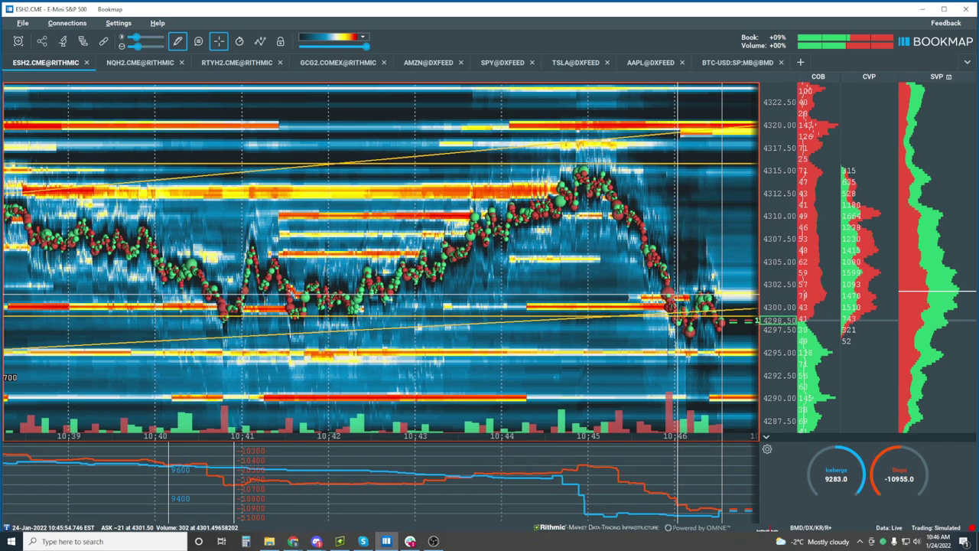
Step: Compare recent ESH2.CME price action around the lower rising ray with the wider move since about 09:30
{"action": "scroll", "coordinate": [618, 369], "scroll_direction": "down", "scroll_amount": 3}
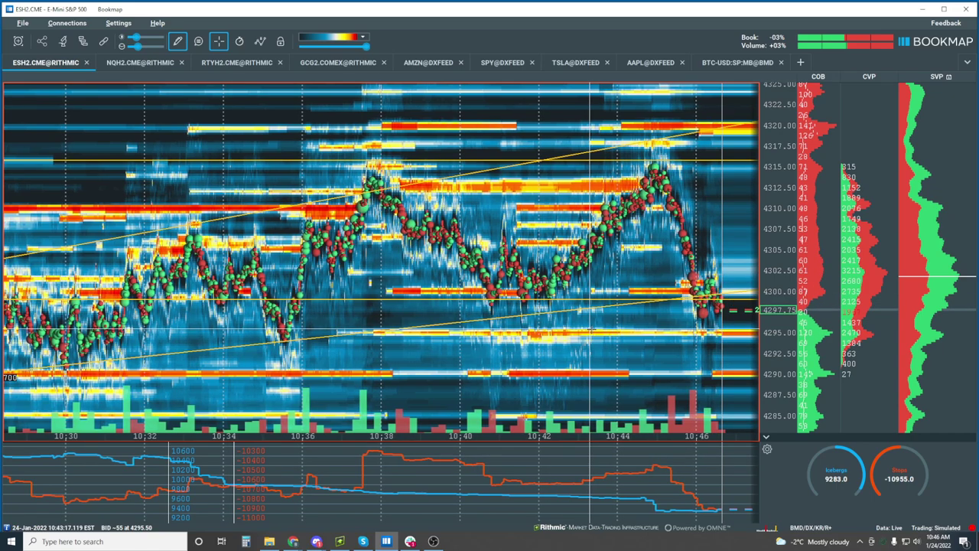
{"action": "scroll", "coordinate": [589, 330], "scroll_direction": "up", "scroll_amount": 3}
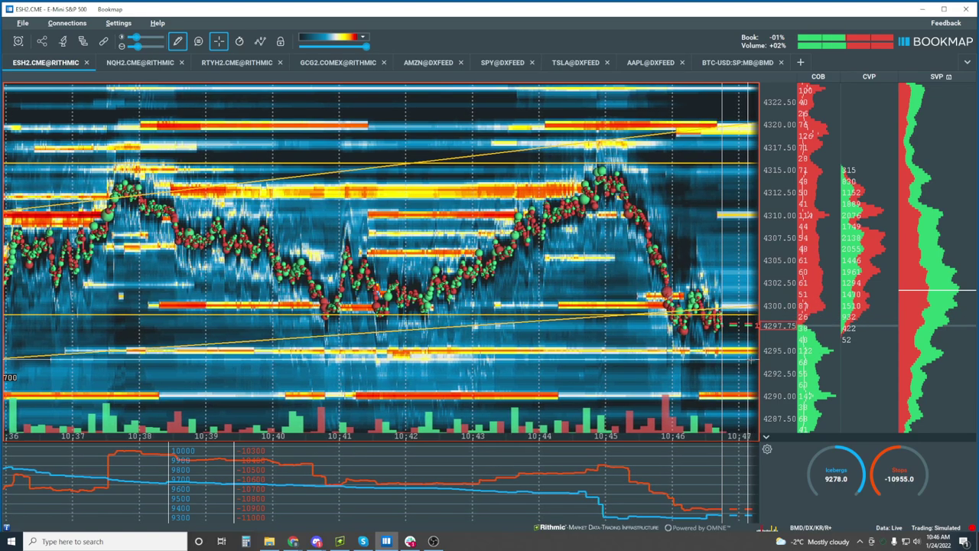
{"action": "scroll", "coordinate": [365, 357], "scroll_direction": "down", "scroll_amount": 3}
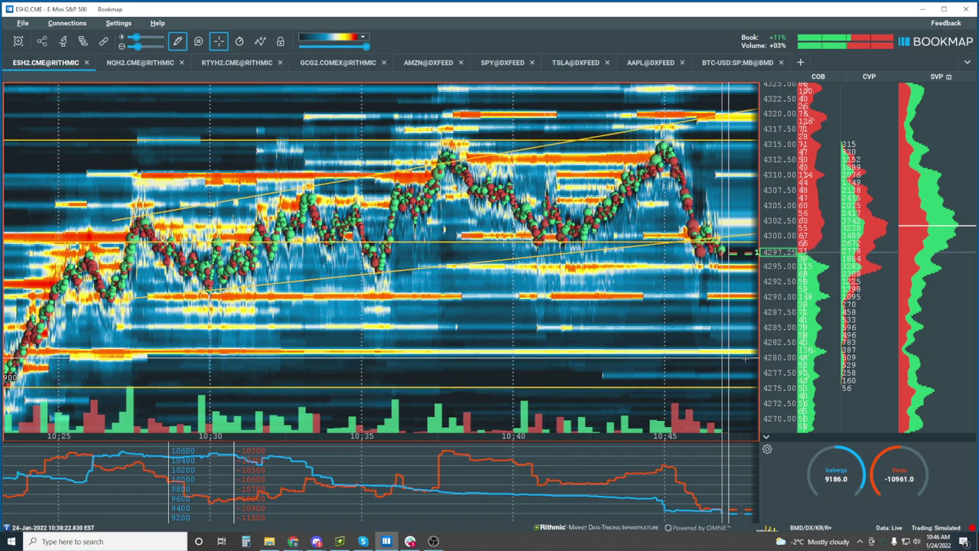
{"action": "scroll", "coordinate": [746, 357], "scroll_direction": "down", "scroll_amount": 2}
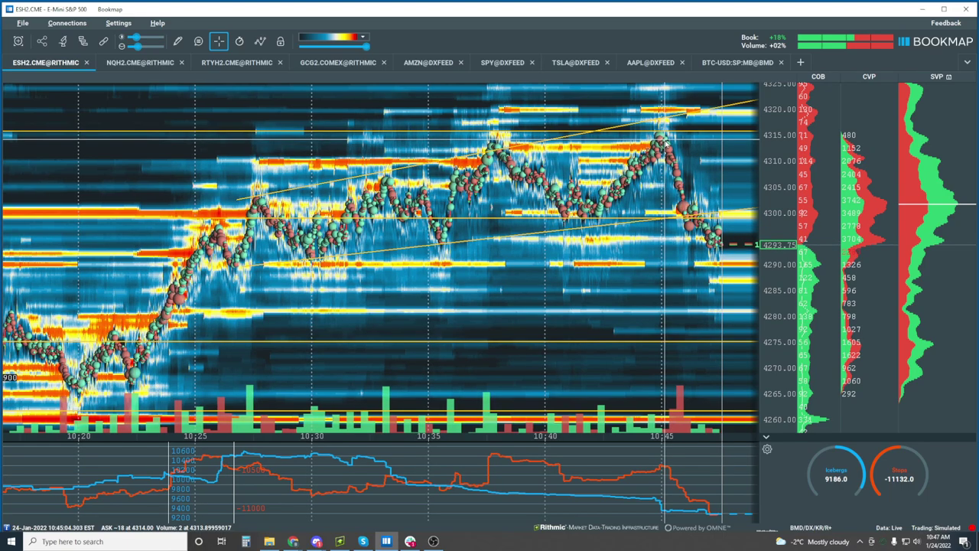
{"action": "scroll", "coordinate": [667, 243], "scroll_direction": "down", "scroll_amount": 2}
{"action": "scroll", "coordinate": [667, 243], "scroll_direction": "down", "scroll_amount": 2}
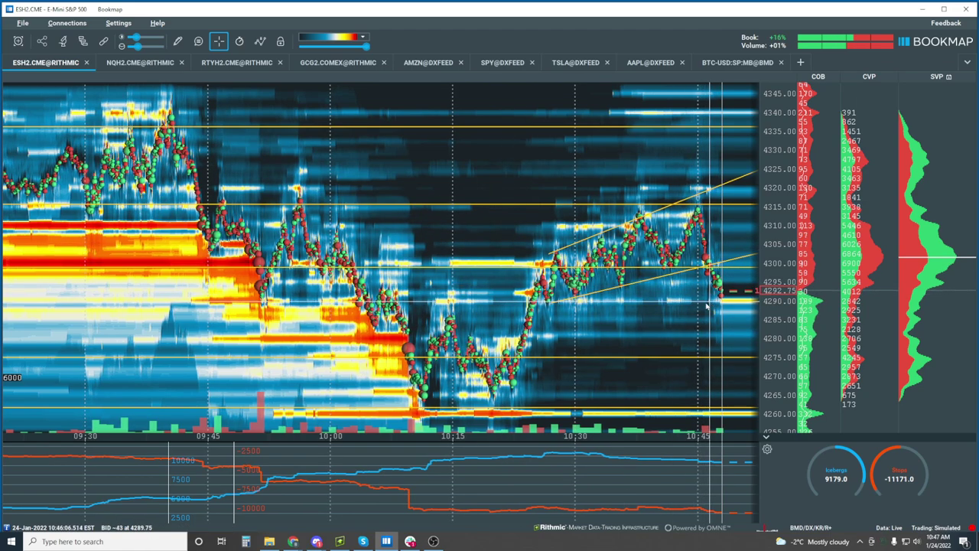
{"action": "scroll", "coordinate": [700, 305], "scroll_direction": "up", "scroll_amount": 3}
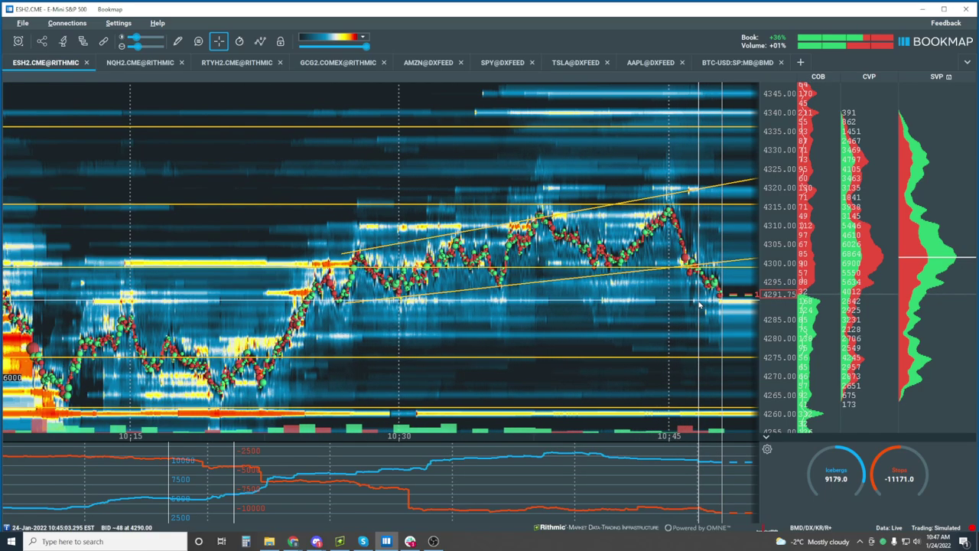
{"action": "scroll", "coordinate": [700, 305], "scroll_direction": "up", "scroll_amount": 3}
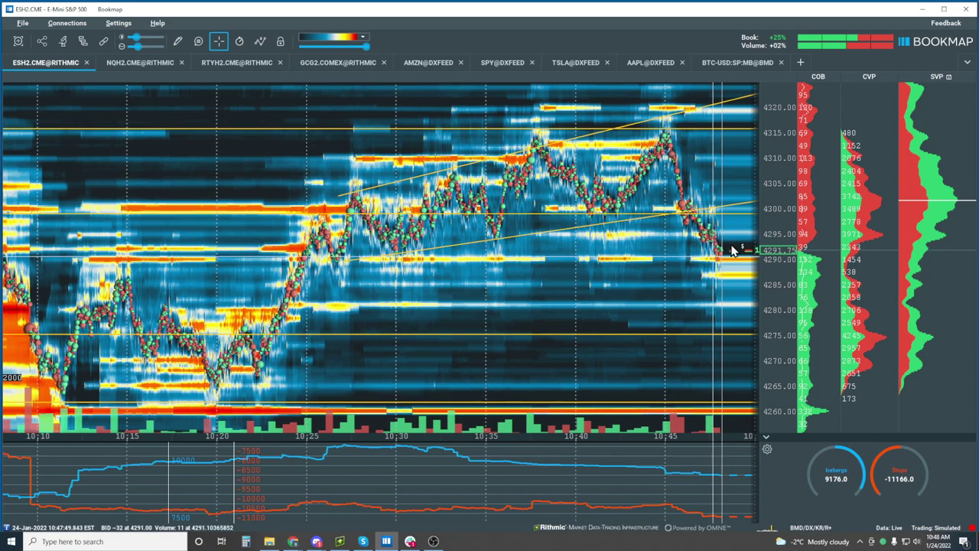
Step: Examine ESH2.CME price action and the liquidity bands between about 4280 and 4300 from 10:46 onward
{"action": "scroll", "coordinate": [724, 240], "scroll_direction": "up", "scroll_amount": 5}
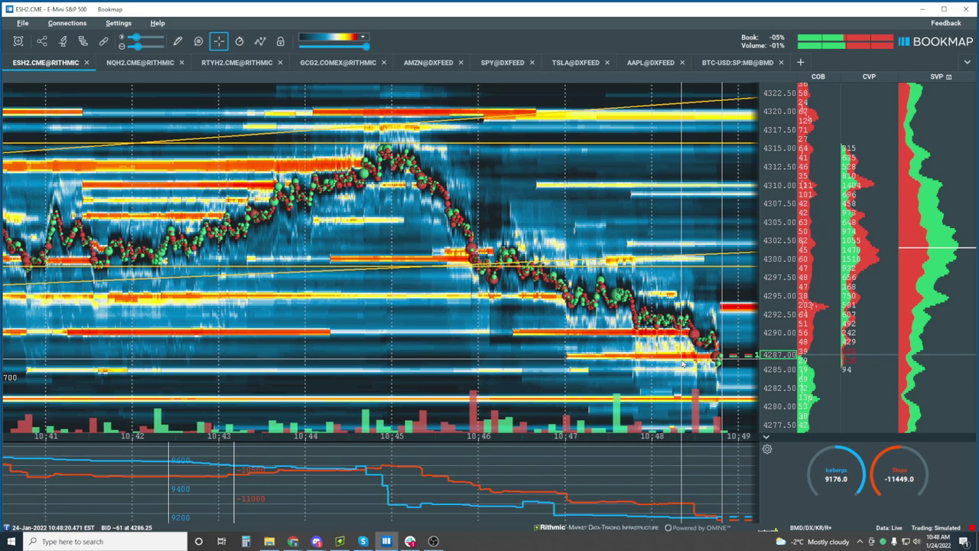
{"action": "scroll", "coordinate": [683, 364], "scroll_direction": "down", "scroll_amount": 2}
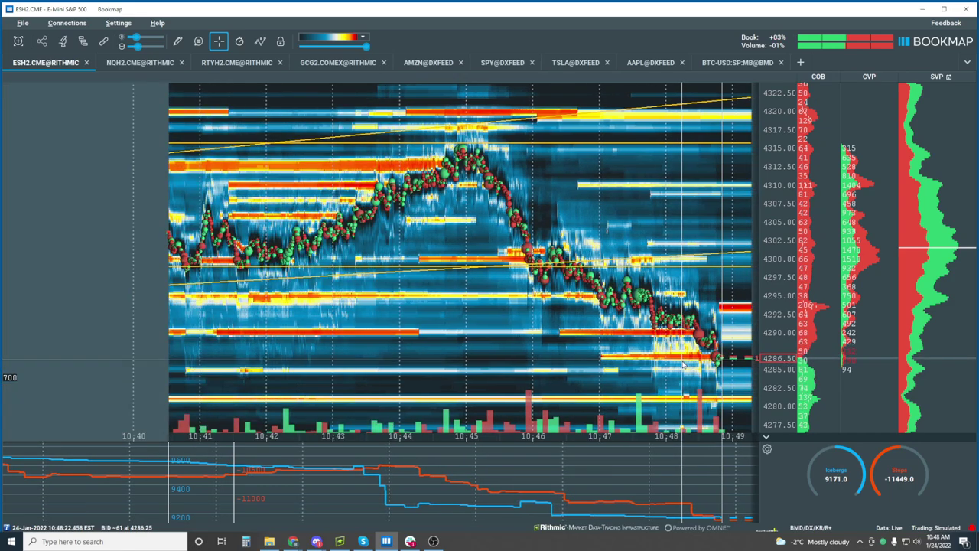
{"action": "scroll", "coordinate": [683, 365], "scroll_direction": "down", "scroll_amount": 2}
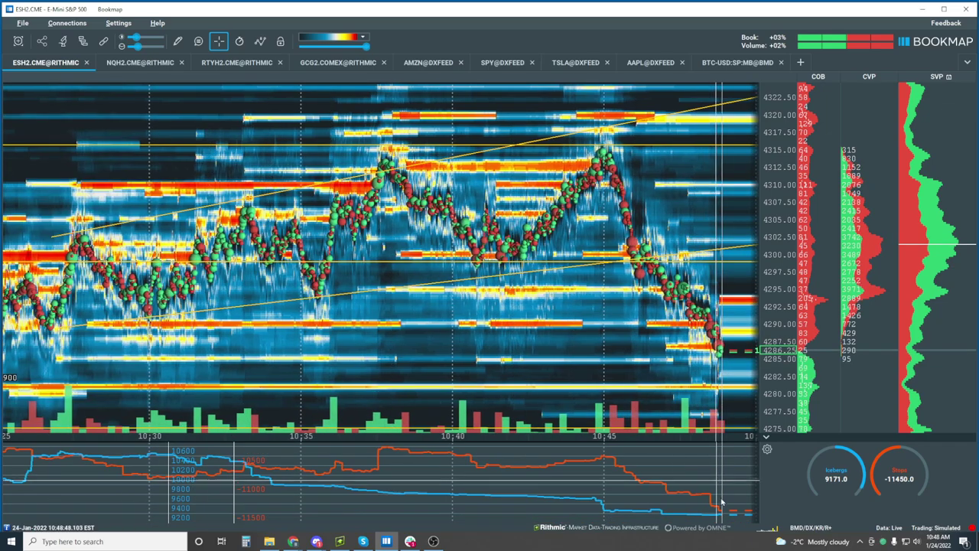
{"action": "scroll", "coordinate": [572, 312], "scroll_direction": "down", "scroll_amount": 2}
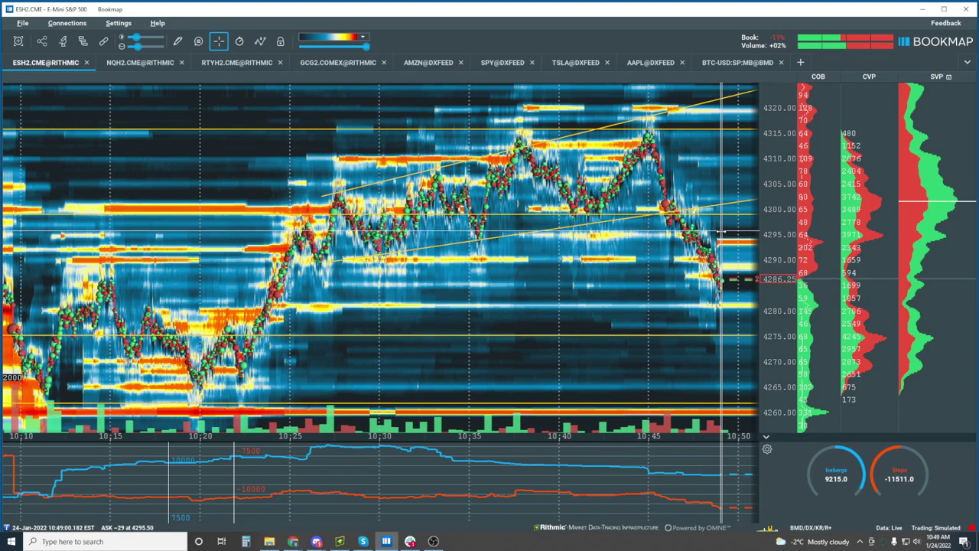
{"action": "scroll", "coordinate": [721, 230], "scroll_direction": "up", "scroll_amount": 3}
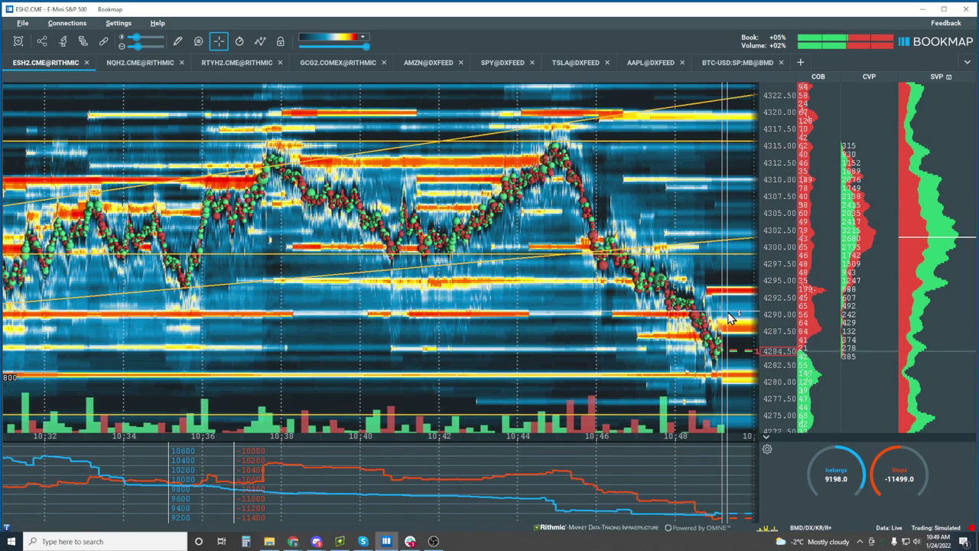
{"action": "scroll", "coordinate": [719, 308], "scroll_direction": "up", "scroll_amount": 3}
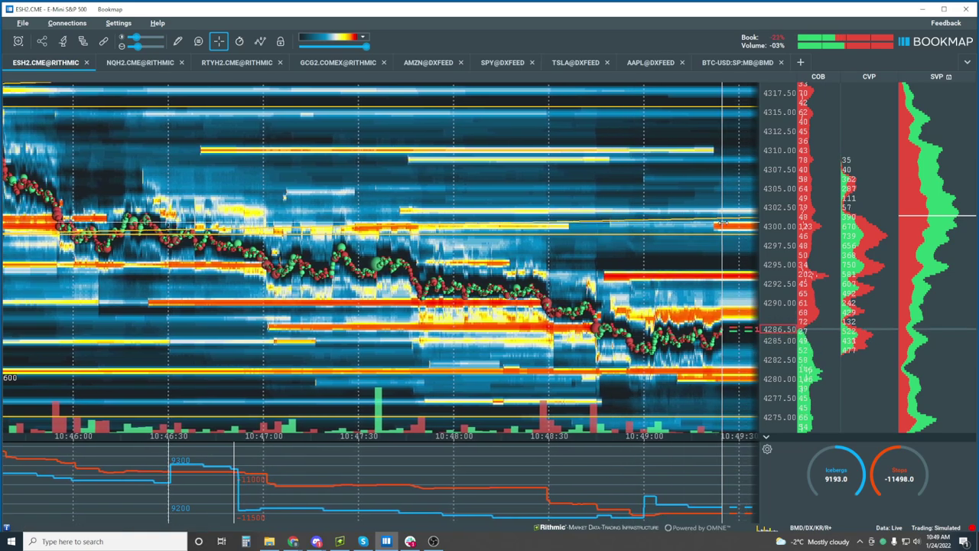
{"action": "scroll", "coordinate": [727, 225], "scroll_direction": "up", "scroll_amount": 1}
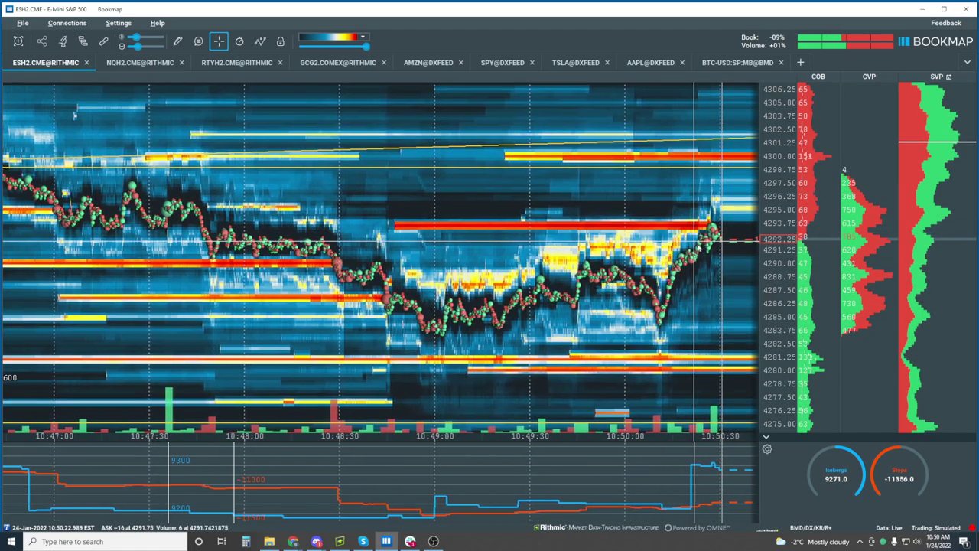
{"action": "scroll", "coordinate": [692, 298], "scroll_direction": "down", "scroll_amount": 2}
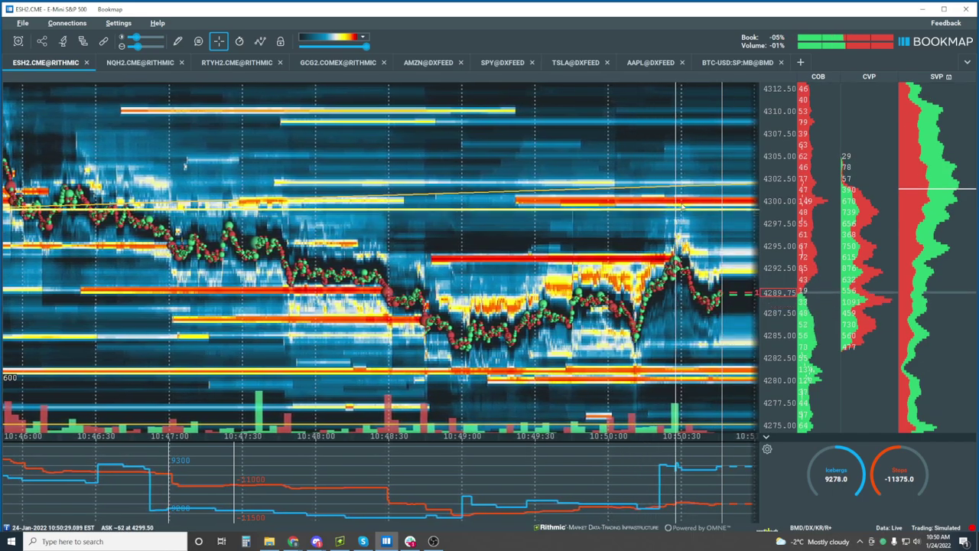
{"action": "scroll", "coordinate": [691, 219], "scroll_direction": "up", "scroll_amount": 2}
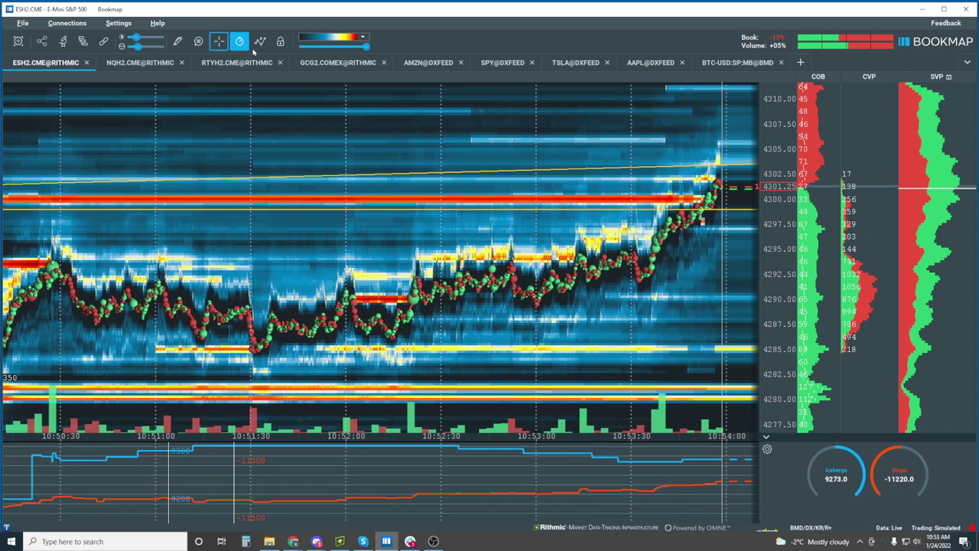
Step: Draw three short horizontal segments on the heatmap at about 4293, 4290 and 4298.50, spanning roughly 10:53 to 10:54
{"action": "left_click", "coordinate": [178, 40]}
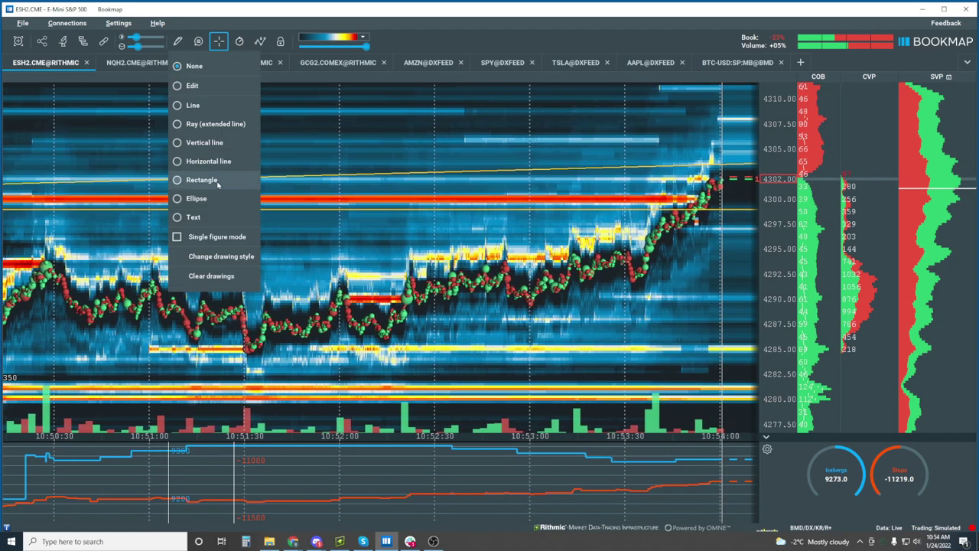
{"action": "left_click", "coordinate": [215, 180]}
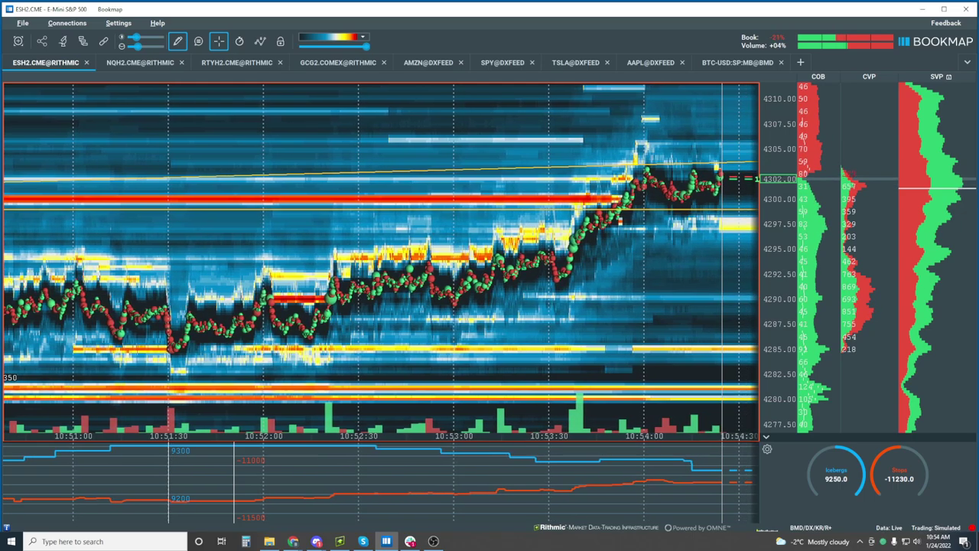
{"action": "scroll", "coordinate": [618, 253], "scroll_direction": "down", "scroll_amount": 3}
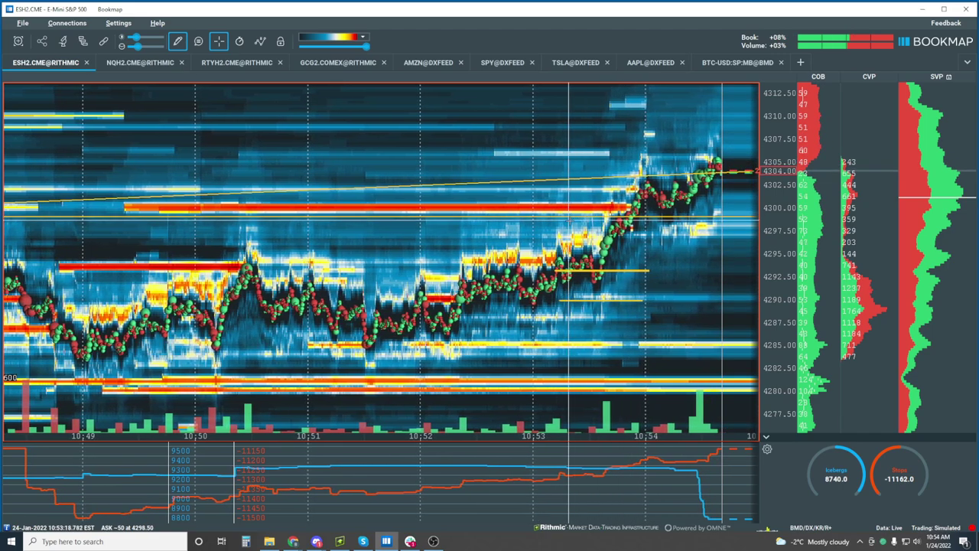
{"action": "left_click", "coordinate": [659, 220]}
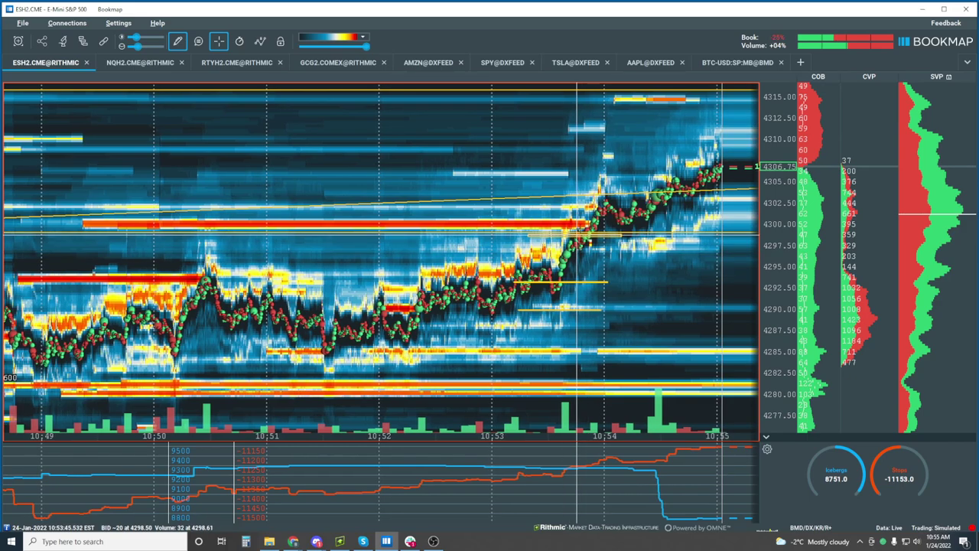
Step: Examine ESH2.CME price action since about 10:35 against the lower ray and the short segments marked near 10:53
{"action": "scroll", "coordinate": [381, 260], "scroll_direction": "down", "scroll_amount": 3}
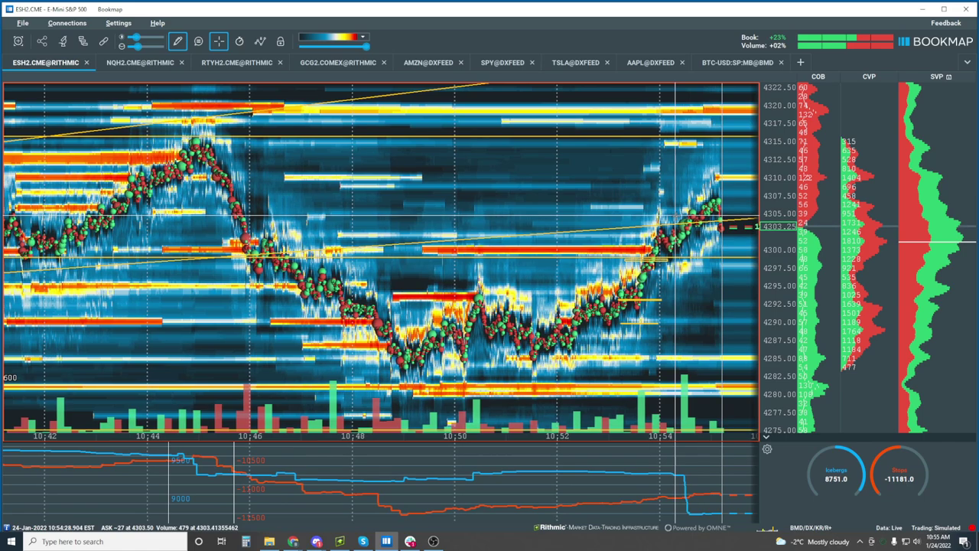
{"action": "scroll", "coordinate": [382, 260], "scroll_direction": "down", "scroll_amount": 3}
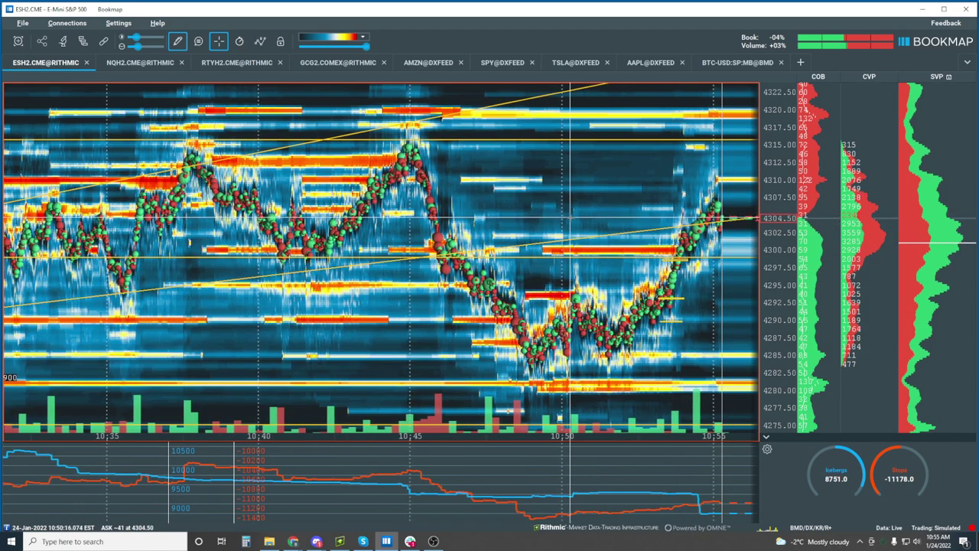
{"action": "scroll", "coordinate": [604, 221], "scroll_direction": "up", "scroll_amount": 3}
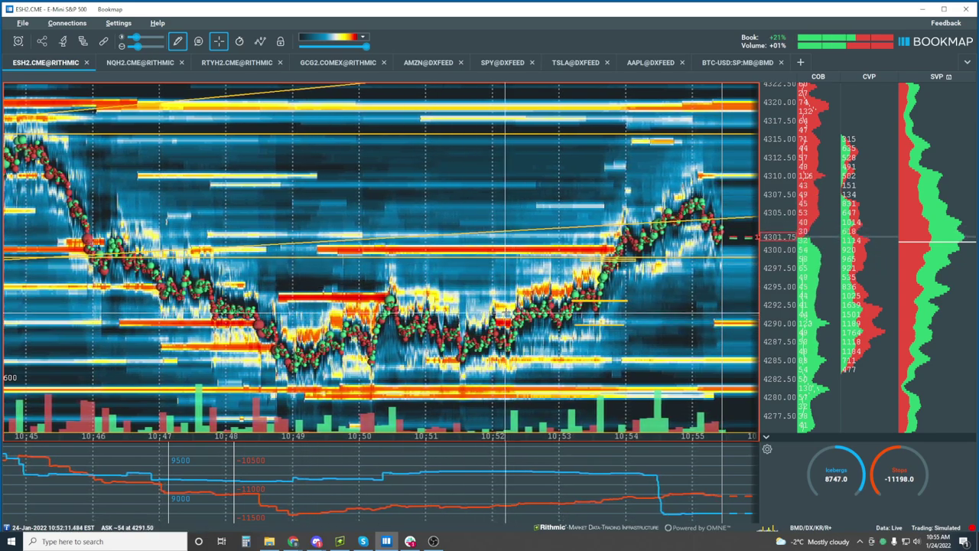
{"action": "scroll", "coordinate": [513, 340], "scroll_direction": "up", "scroll_amount": 2}
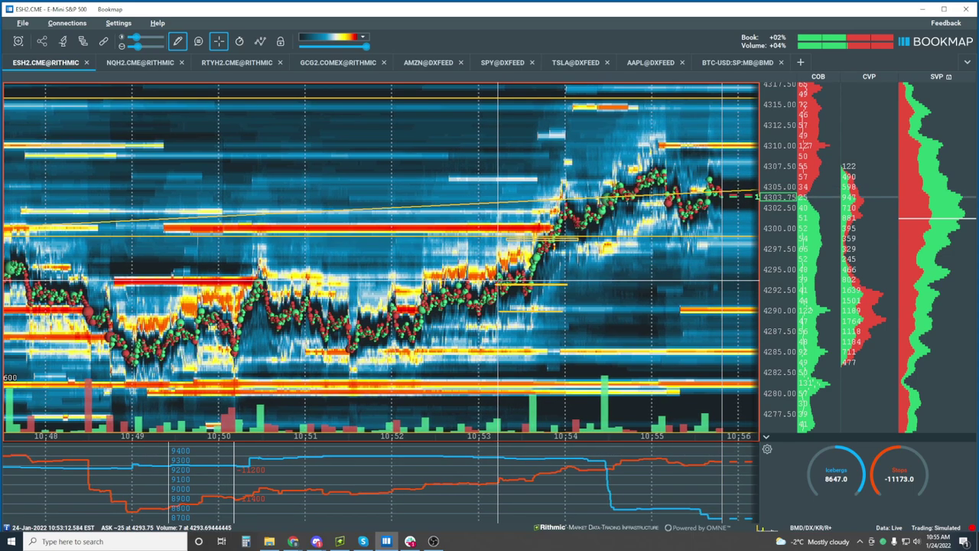
{"action": "scroll", "coordinate": [497, 283], "scroll_direction": "up", "scroll_amount": 3}
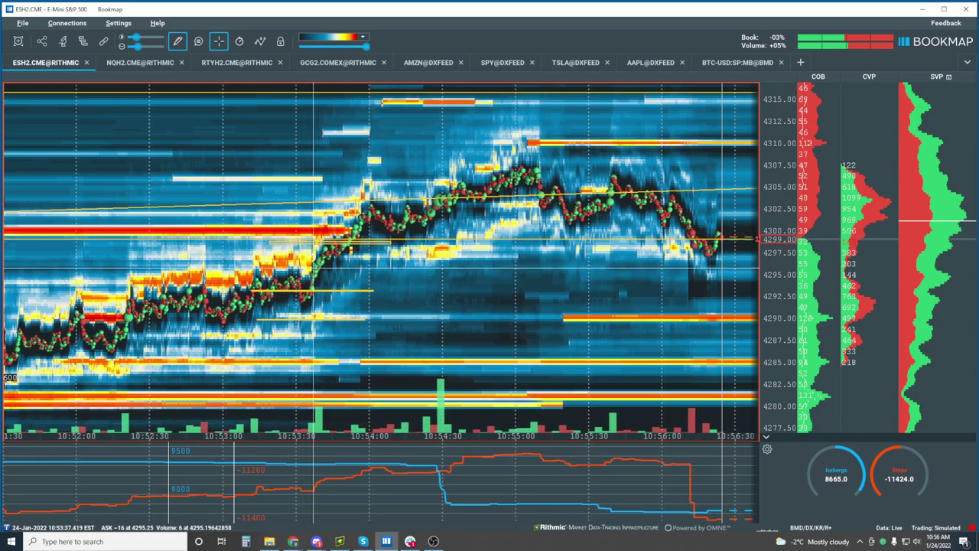
{"action": "scroll", "coordinate": [308, 271], "scroll_direction": "down", "scroll_amount": 5}
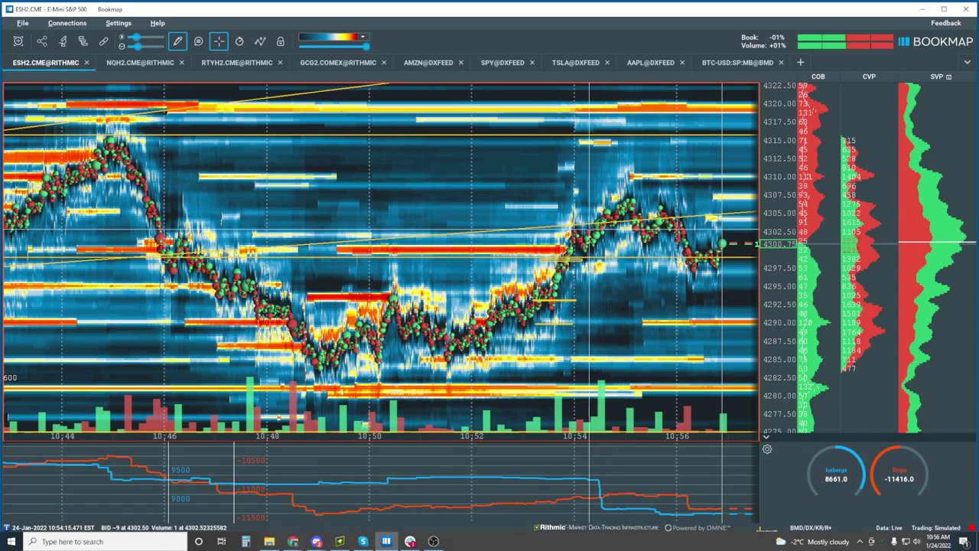
{"action": "scroll", "coordinate": [589, 242], "scroll_direction": "down", "scroll_amount": 2}
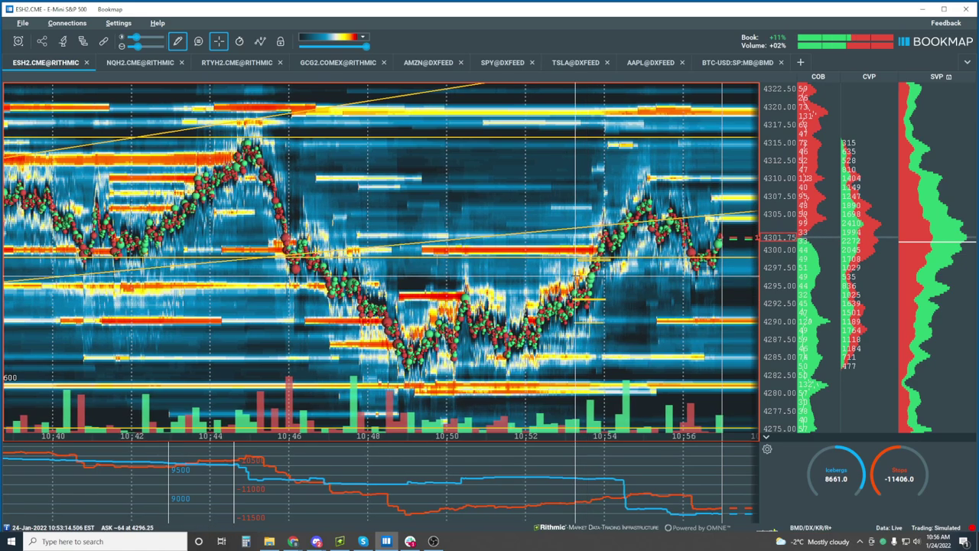
{"action": "scroll", "coordinate": [581, 283], "scroll_direction": "up", "scroll_amount": 3}
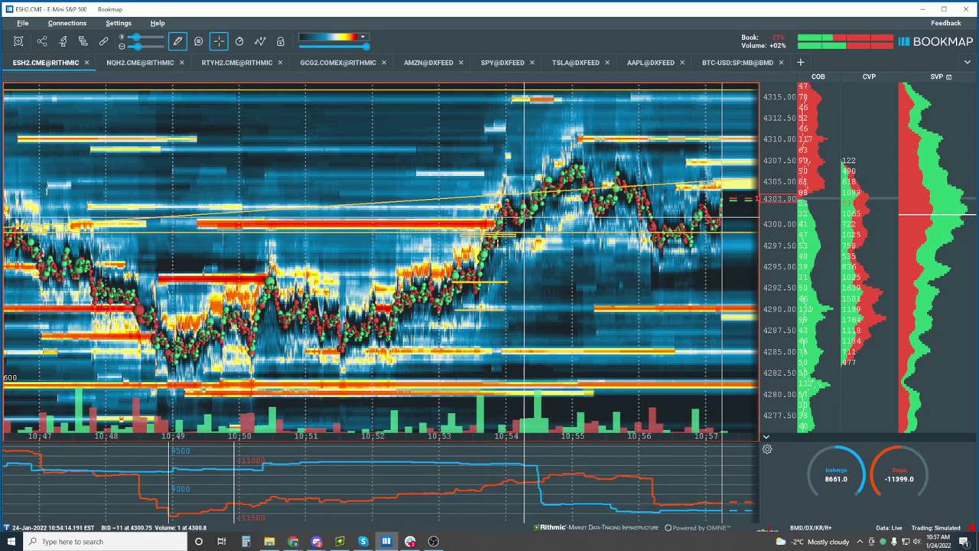
Step: Edit the horizontal line near the 09:40 high on the ESH2.CME heatmap, raising it to about 4339
{"action": "scroll", "coordinate": [524, 212], "scroll_direction": "down", "scroll_amount": 5}
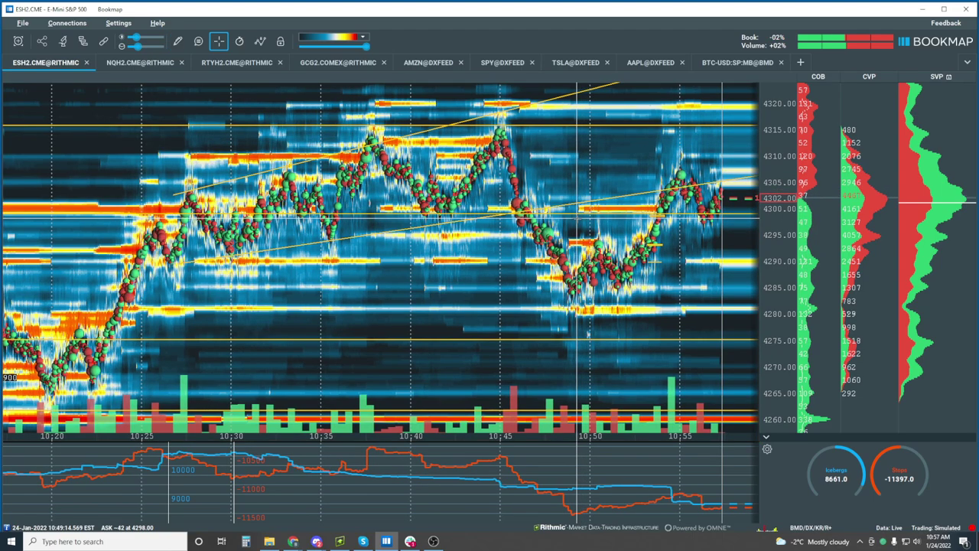
{"action": "scroll", "coordinate": [615, 202], "scroll_direction": "down", "scroll_amount": 5}
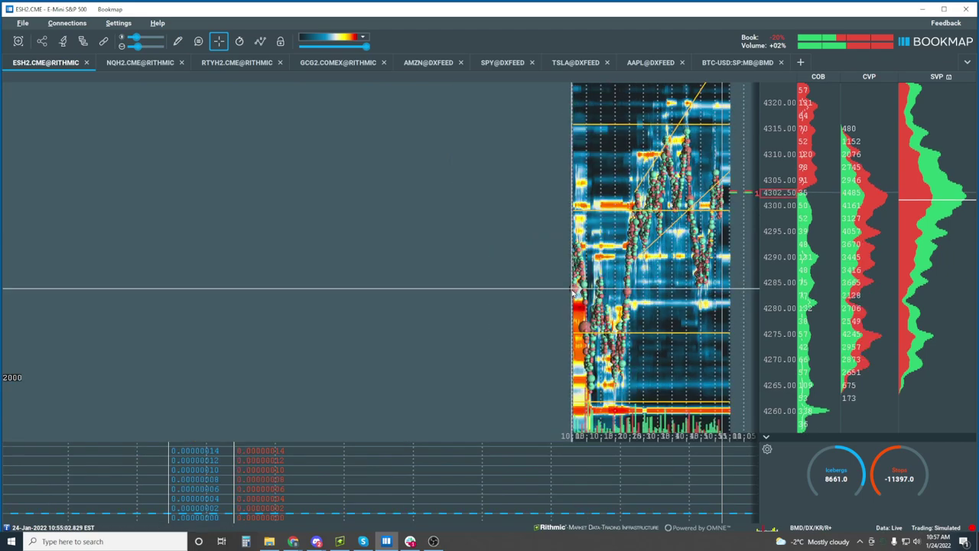
{"action": "scroll", "coordinate": [780, 140], "scroll_direction": "down", "scroll_amount": 3}
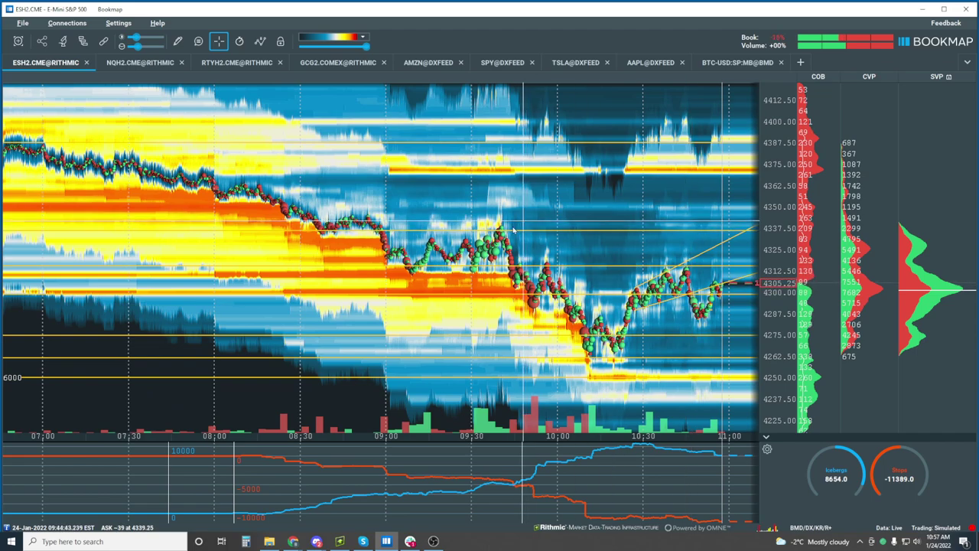
{"action": "right_click", "coordinate": [514, 231]}
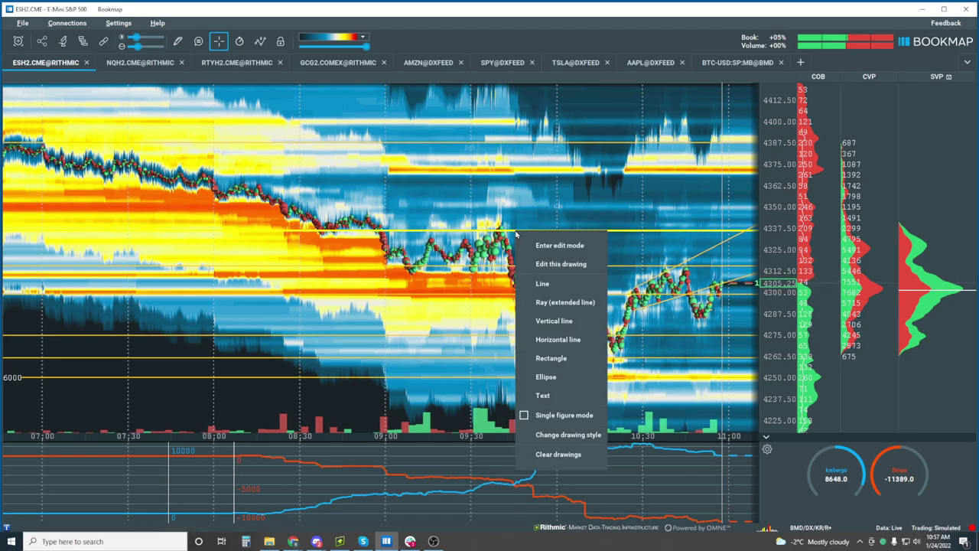
{"action": "left_click", "coordinate": [577, 264]}
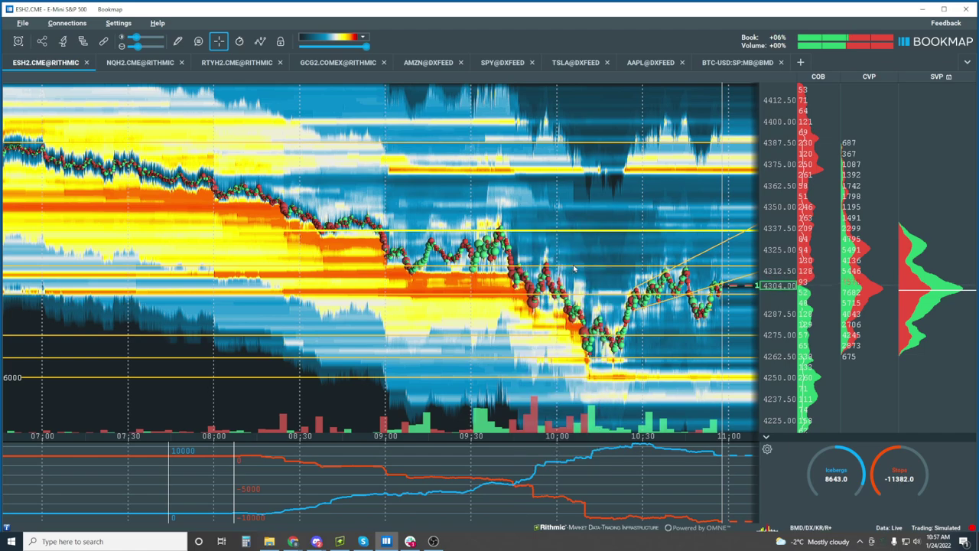
{"action": "left_click_drag", "start_coordinate": [384, 227], "coordinate": [405, 224]}
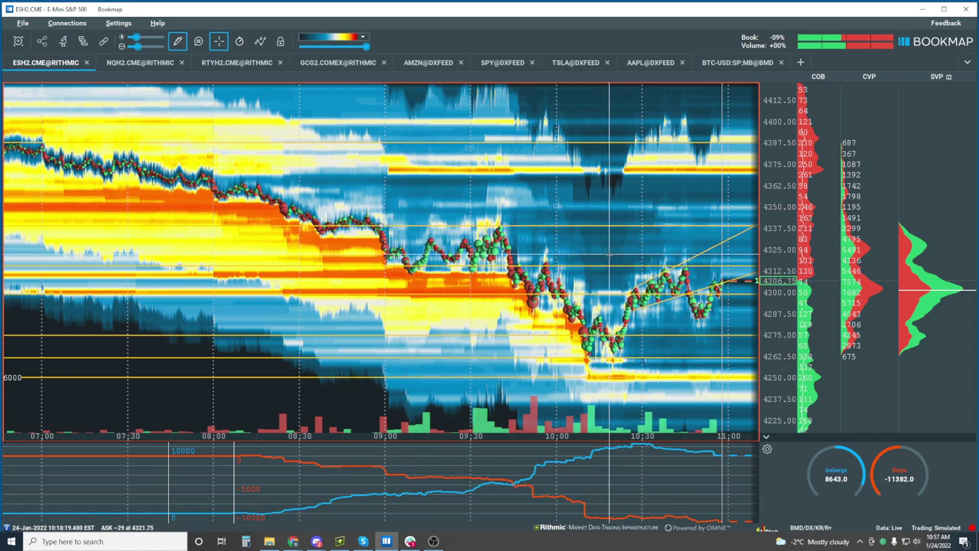
{"action": "key", "text": "Escape"}
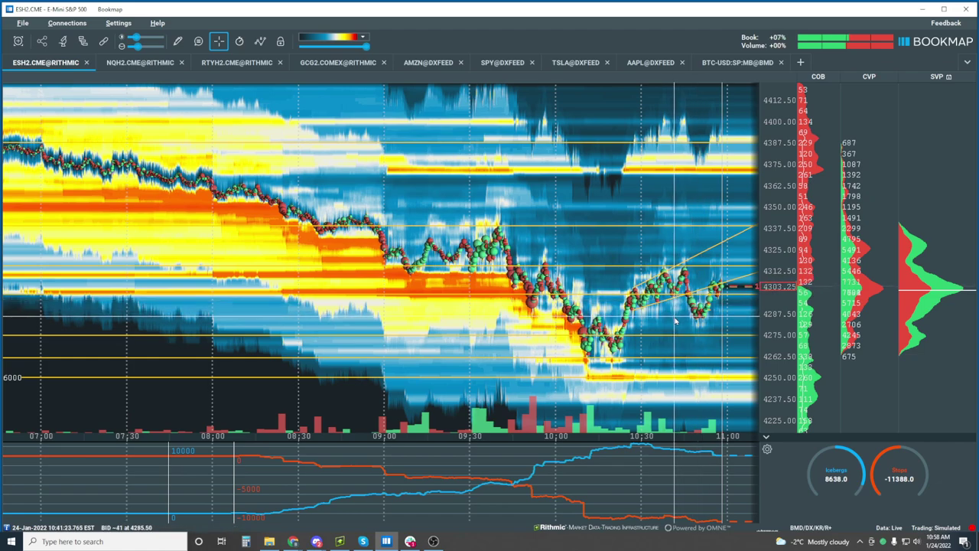
Step: Draw rectangles around the price ranges at about 4264 to 4285 from 10:08 to 10:24 and 4288 to 4313 from 10:24 to 10:54
{"action": "left_click", "coordinate": [177, 40]}
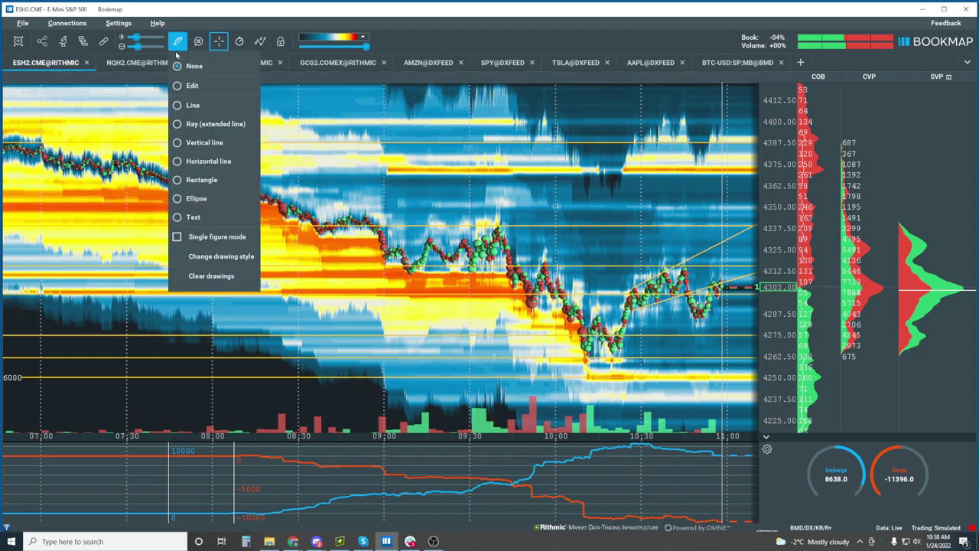
{"action": "left_click", "coordinate": [212, 182]}
{"action": "left_click_drag", "start_coordinate": [580, 317], "coordinate": [627, 350]}
{"action": "left_click_drag", "start_coordinate": [627, 270], "coordinate": [709, 314]}
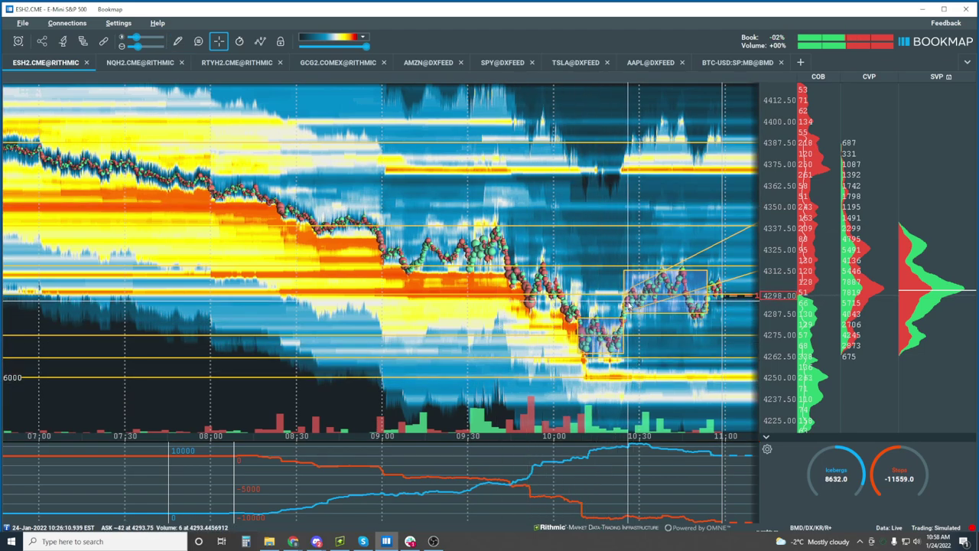
Step: Examine the two rectangled price ranges on ESH2.CME, then the overnight decline and liquidity leading into them
{"action": "scroll", "coordinate": [730, 329], "scroll_direction": "up", "scroll_amount": 5}
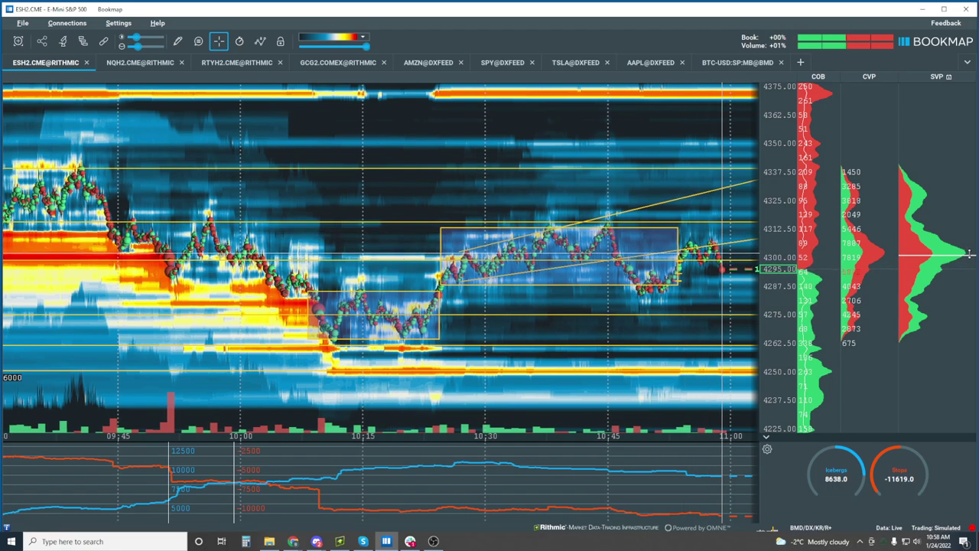
{"action": "scroll", "coordinate": [427, 261], "scroll_direction": "down", "scroll_amount": 5}
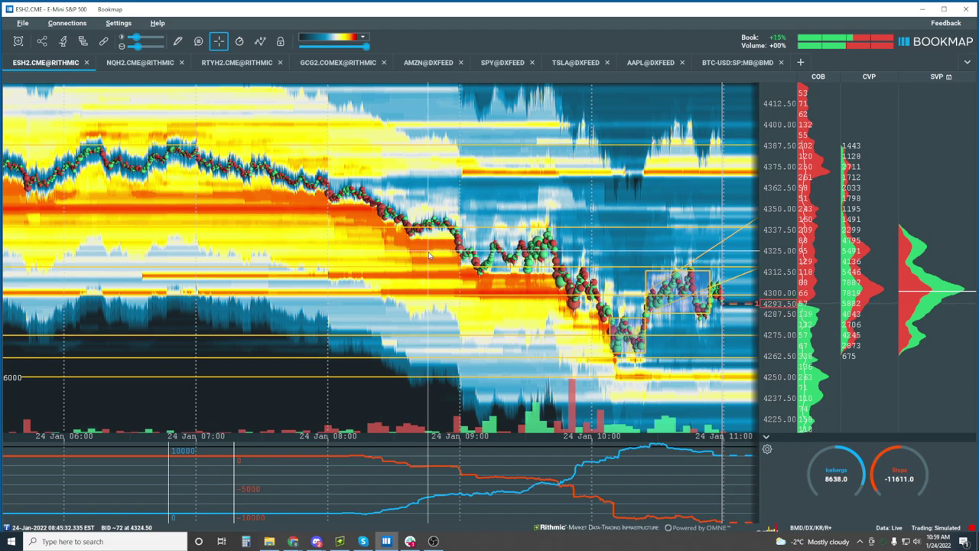
{"action": "scroll", "coordinate": [243, 184], "scroll_direction": "down", "scroll_amount": 5}
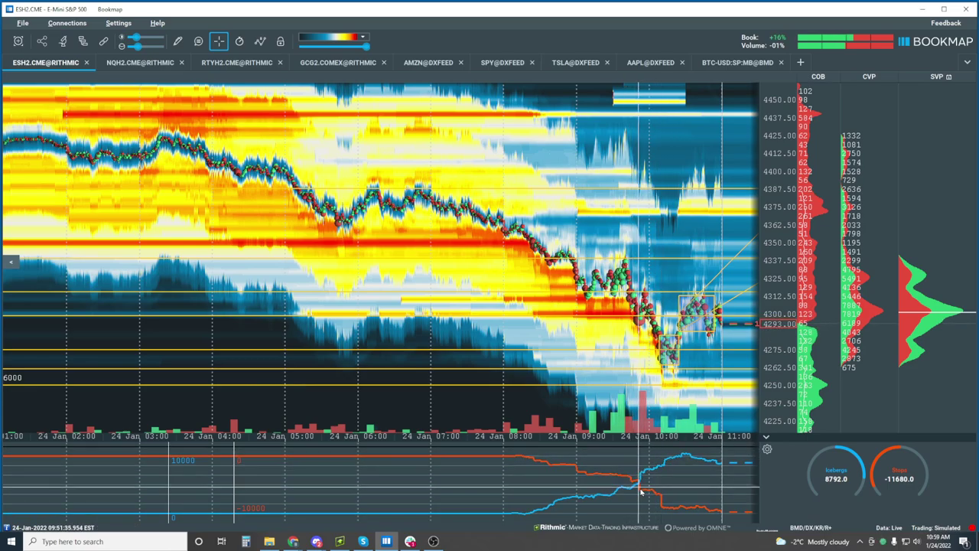
{"action": "scroll", "coordinate": [644, 426], "scroll_direction": "up", "scroll_amount": 2}
{"action": "scroll", "coordinate": [644, 427], "scroll_direction": "up", "scroll_amount": 5}
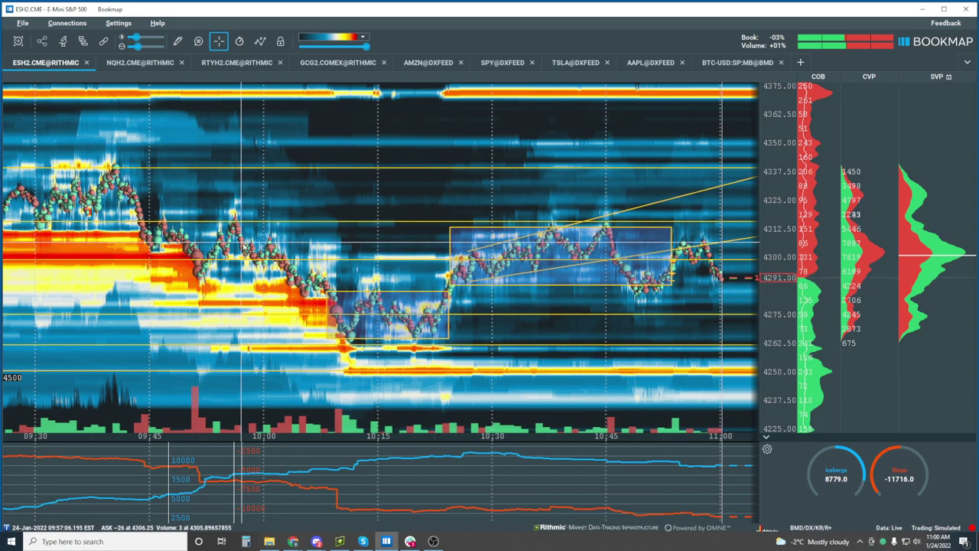
{"action": "scroll", "coordinate": [247, 273], "scroll_direction": "down", "scroll_amount": 3}
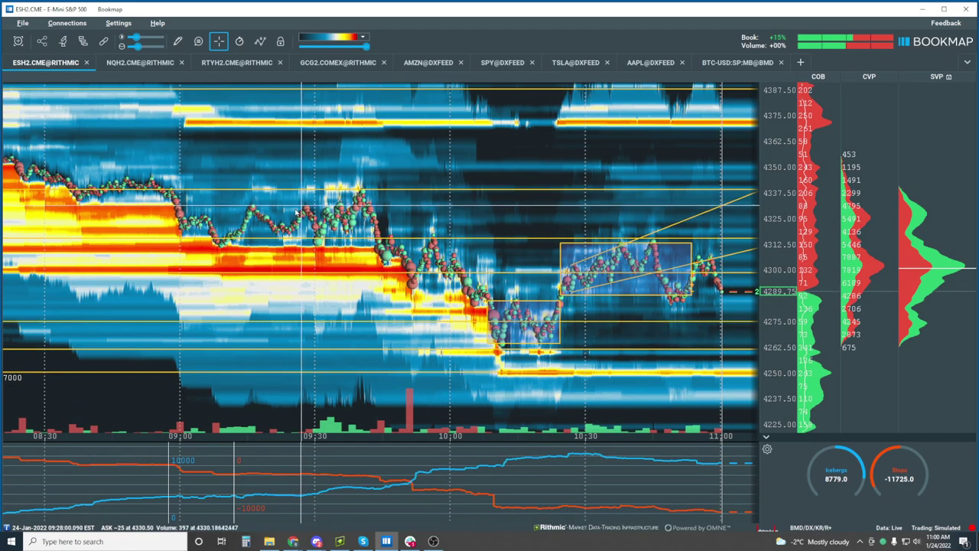
{"action": "scroll", "coordinate": [298, 279], "scroll_direction": "down", "scroll_amount": 4}
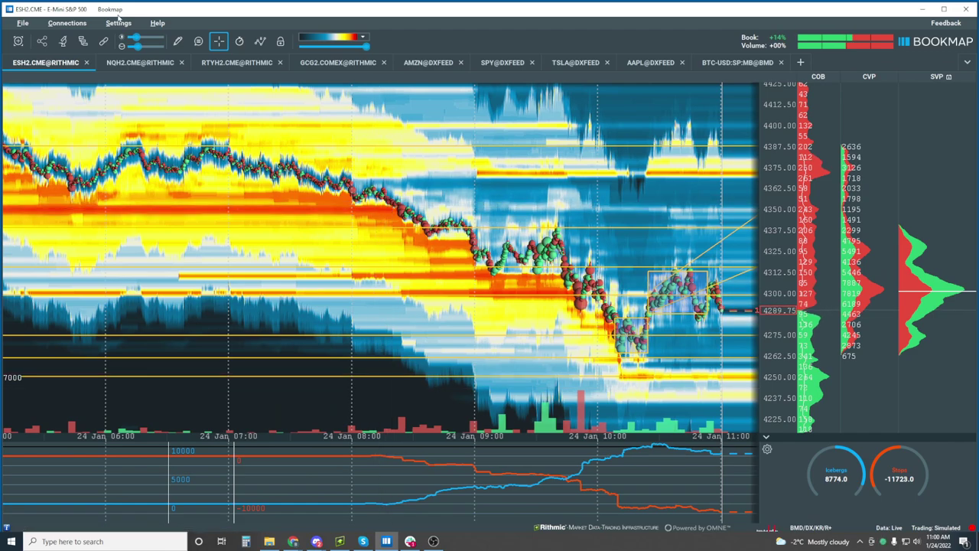
Step: Place a horizontal line on the ESH2.CME heatmap at about 4353
{"action": "left_click", "coordinate": [176, 42]}
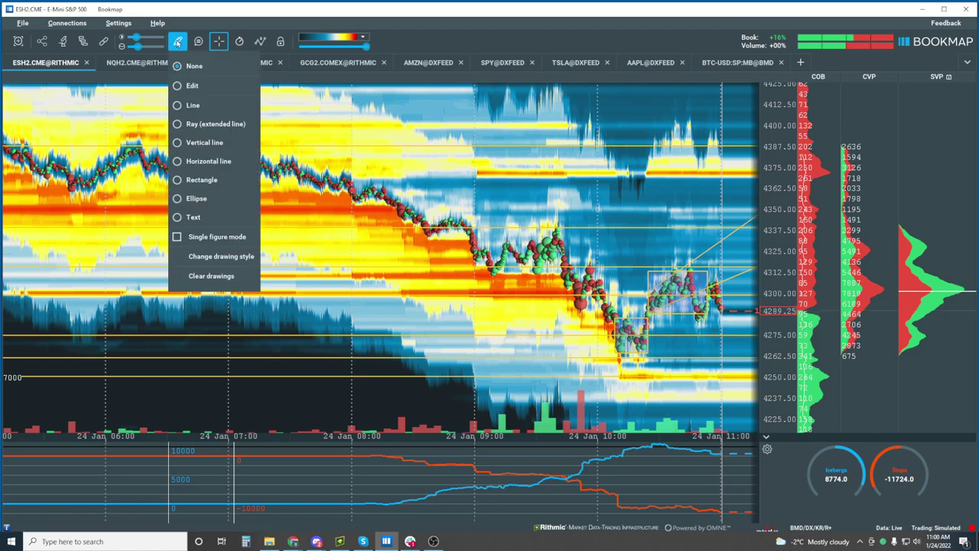
{"action": "left_click", "coordinate": [230, 164]}
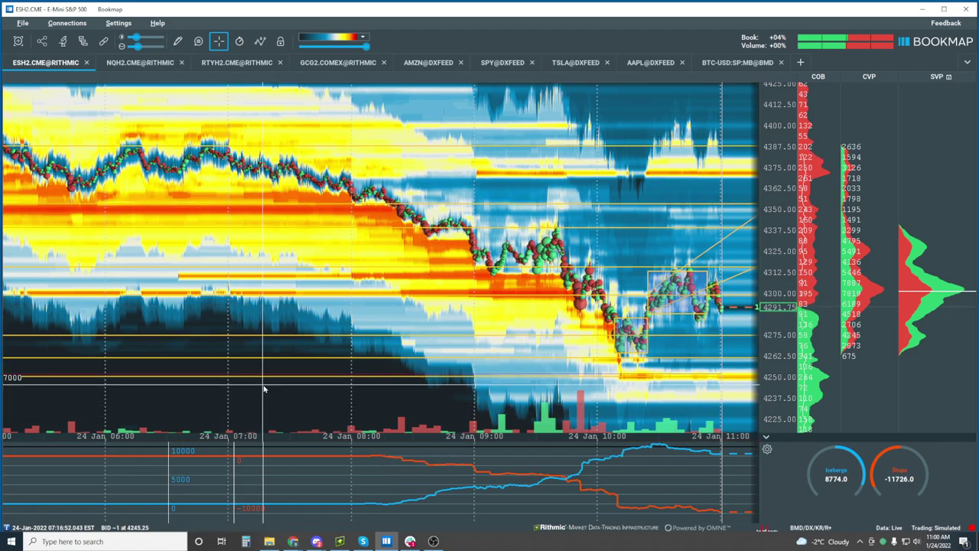
{"action": "key", "text": "Escape"}
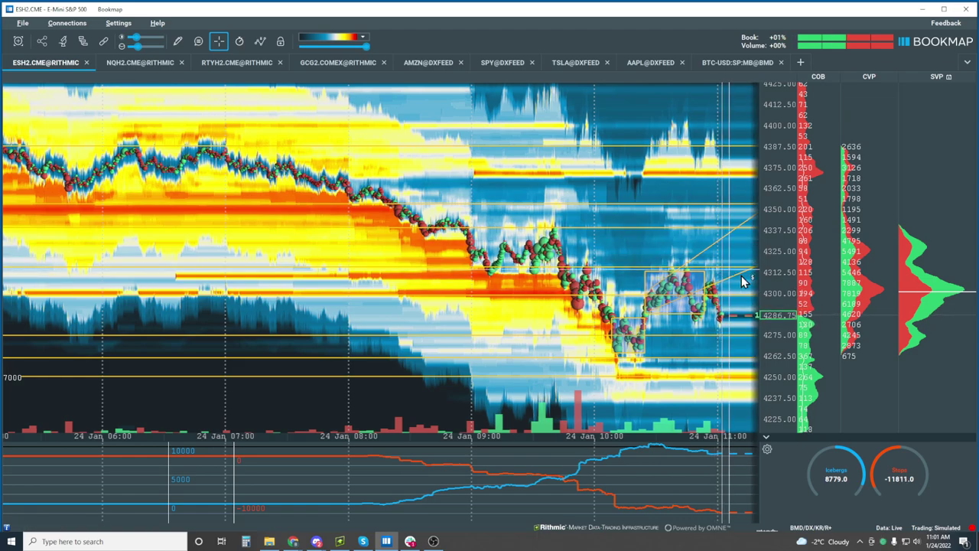
Step: Examine ESH2.CME price action up to 11:05 against the marked rectangles and the liquidity bands between about 4260 and 4320
{"action": "scroll", "coordinate": [734, 279], "scroll_direction": "up", "scroll_amount": 5}
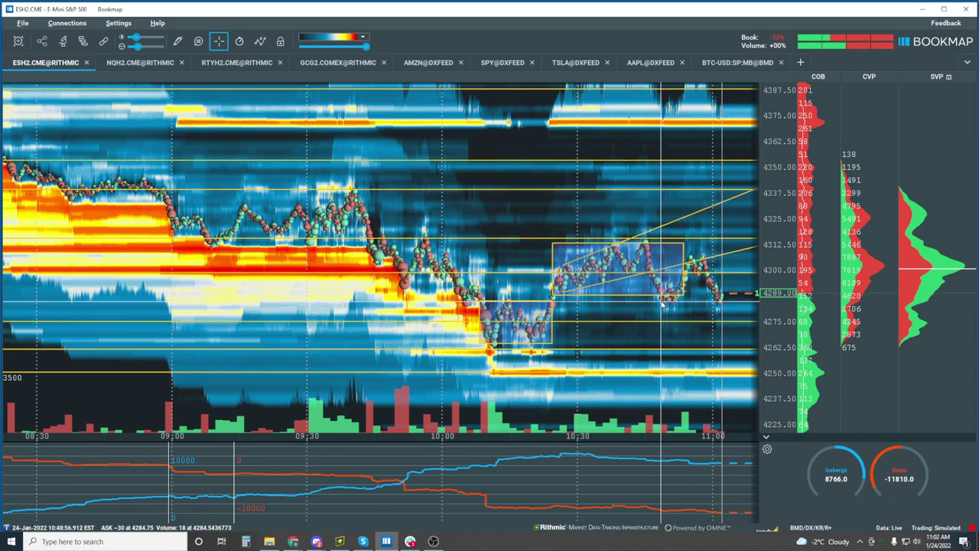
{"action": "scroll", "coordinate": [662, 304], "scroll_direction": "up", "scroll_amount": 3}
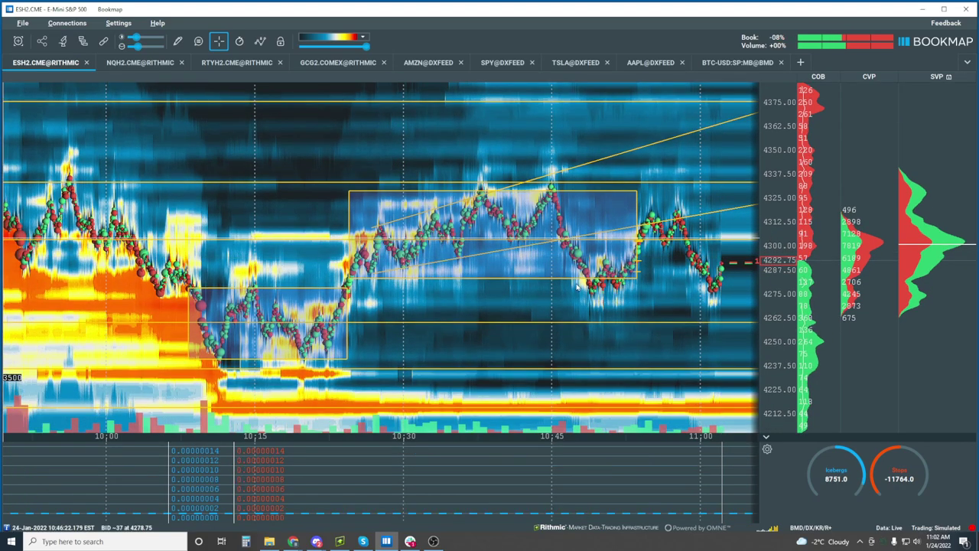
{"action": "scroll", "coordinate": [587, 265], "scroll_direction": "up", "scroll_amount": 2}
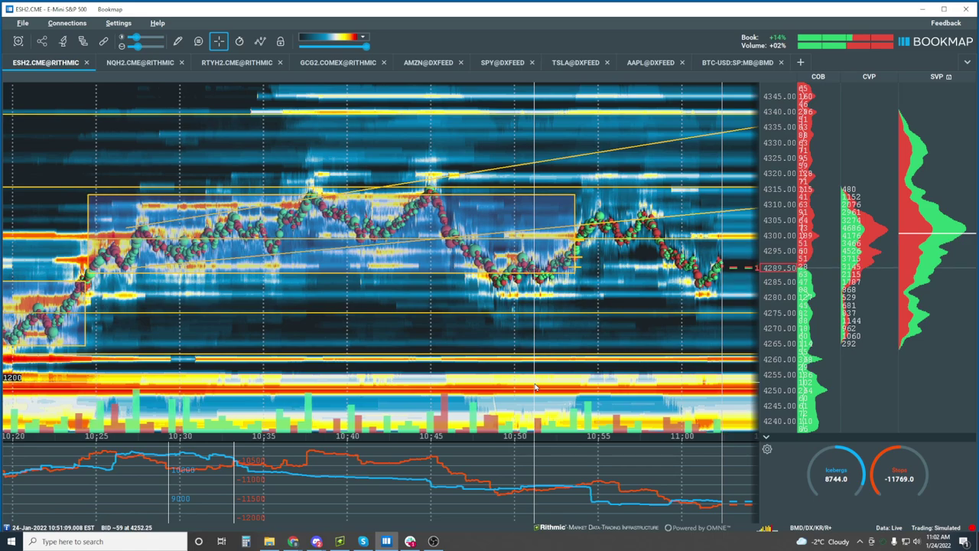
{"action": "scroll", "coordinate": [688, 276], "scroll_direction": "up", "scroll_amount": 5}
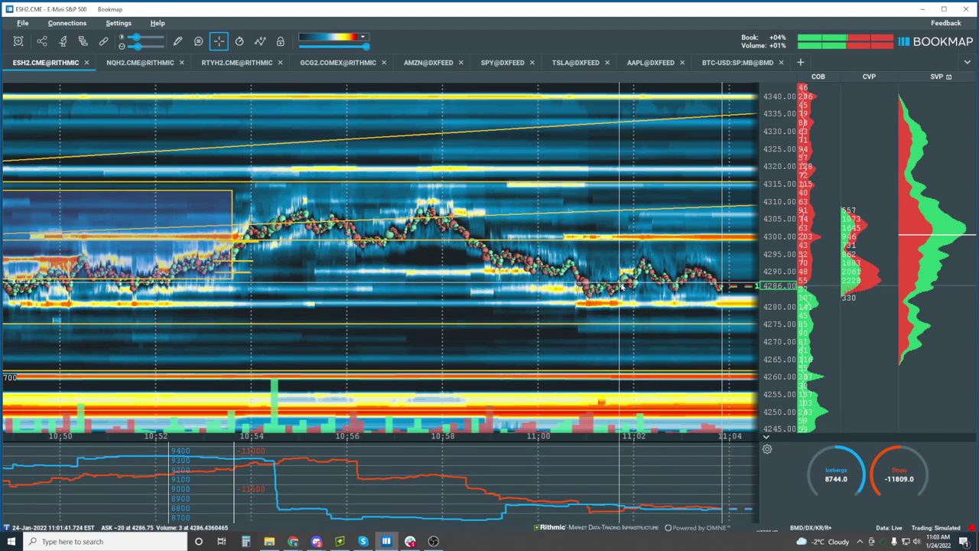
{"action": "scroll", "coordinate": [771, 307], "scroll_direction": "up", "scroll_amount": 2}
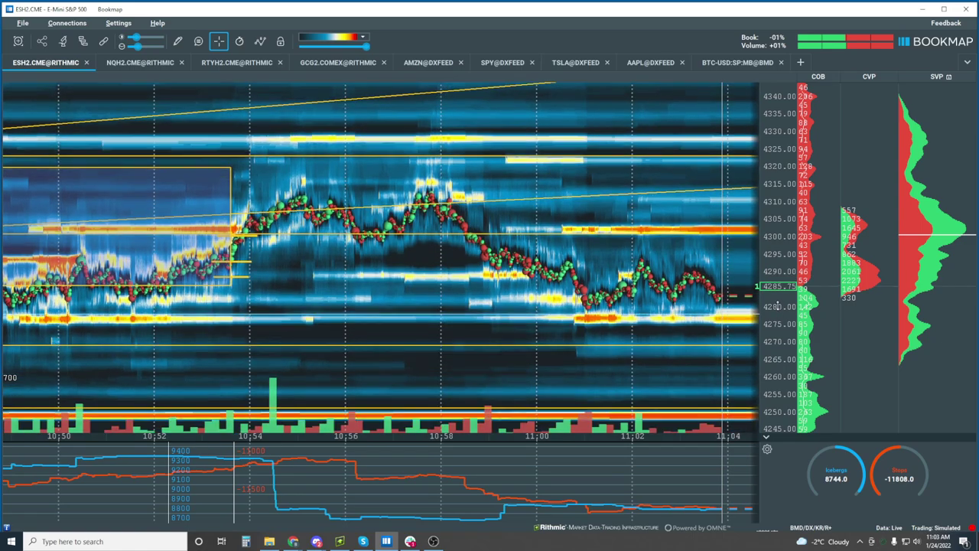
{"action": "scroll", "coordinate": [771, 307], "scroll_direction": "up", "scroll_amount": 1}
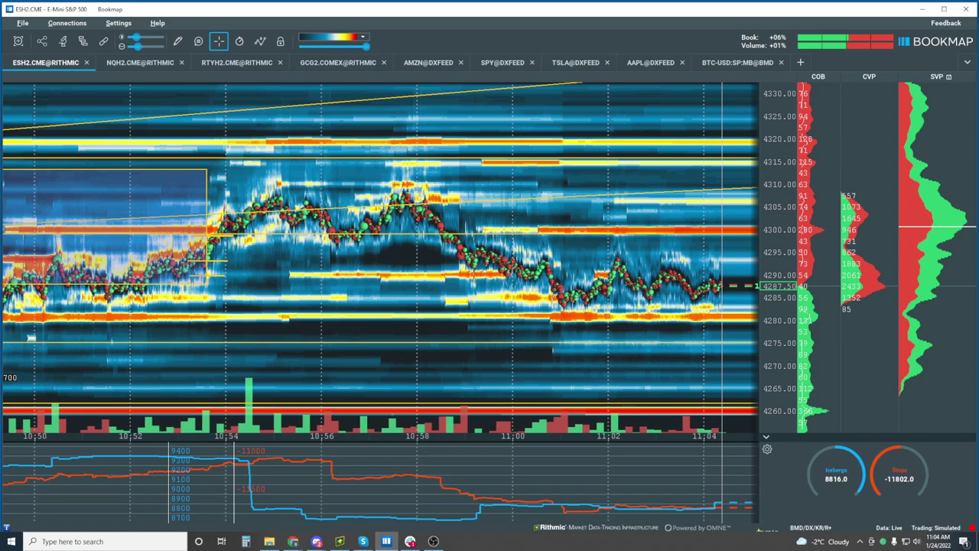
{"action": "scroll", "coordinate": [635, 304], "scroll_direction": "down", "scroll_amount": 3}
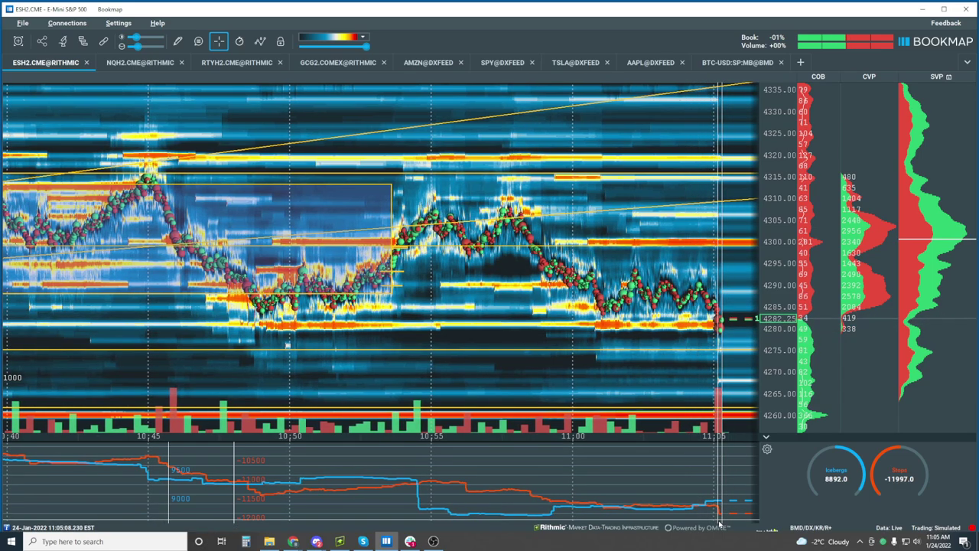
Step: Examine the short-term ESH2.CME price swings from about 11:04 to 11:12 against the liquidity between 4265 and 4295
{"action": "scroll", "coordinate": [698, 263], "scroll_direction": "up", "scroll_amount": 5}
{"action": "scroll", "coordinate": [698, 256], "scroll_direction": "up", "scroll_amount": 5}
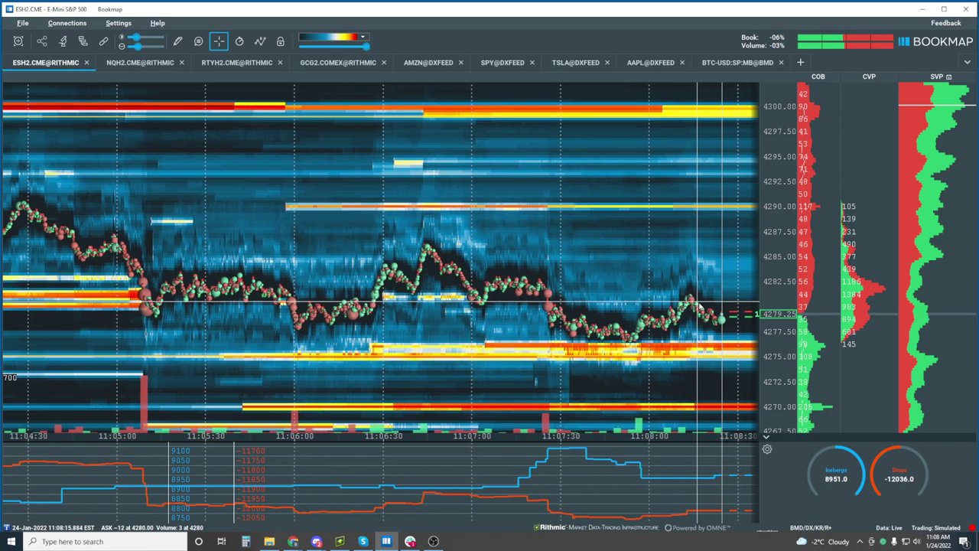
{"action": "scroll", "coordinate": [766, 290], "scroll_direction": "up", "scroll_amount": 2}
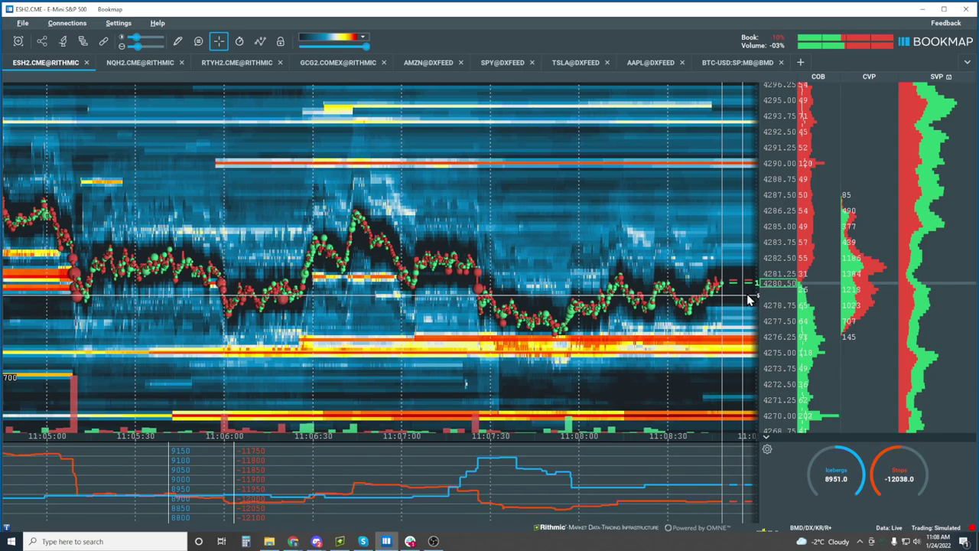
{"action": "scroll", "coordinate": [748, 299], "scroll_direction": "up", "scroll_amount": 1}
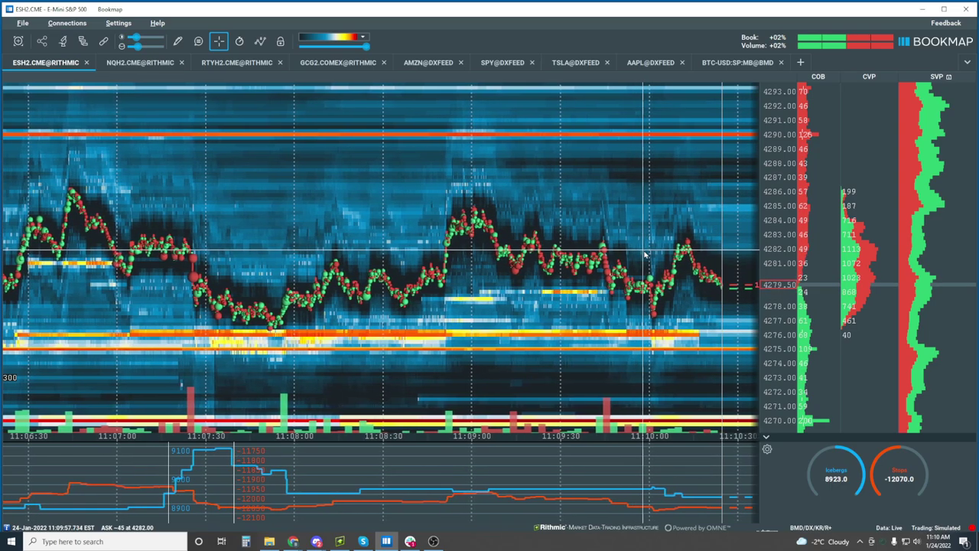
{"action": "scroll", "coordinate": [645, 257], "scroll_direction": "down", "scroll_amount": 3}
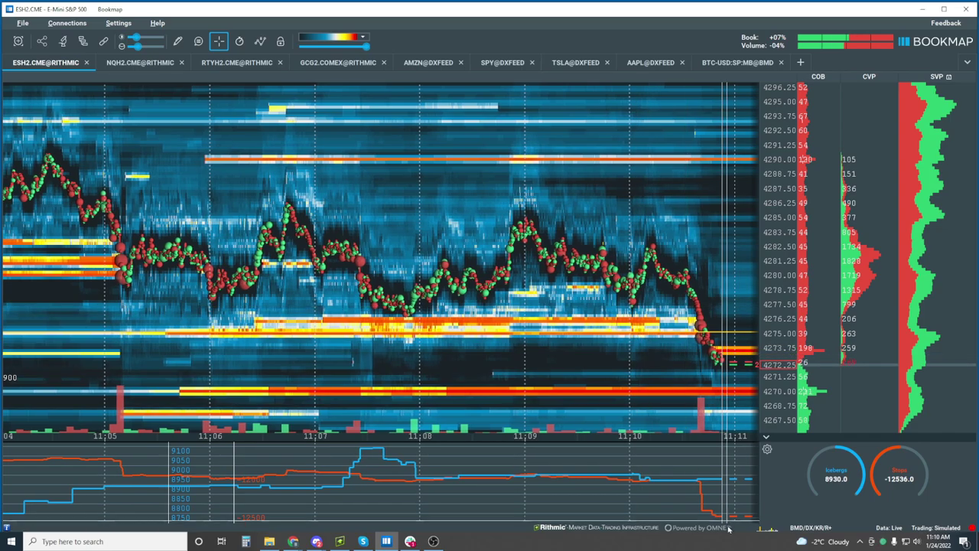
{"action": "scroll", "coordinate": [698, 249], "scroll_direction": "down", "scroll_amount": 1}
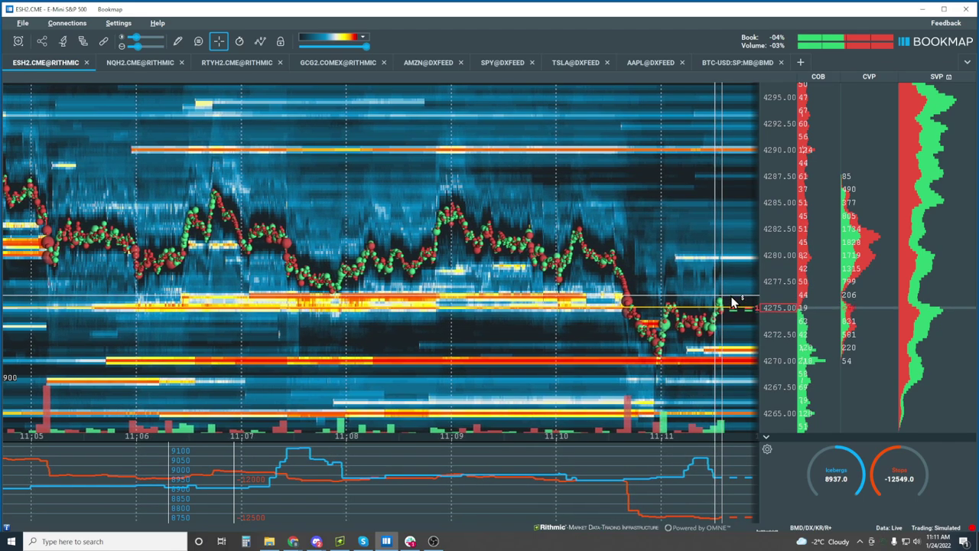
{"action": "scroll", "coordinate": [731, 297], "scroll_direction": "up", "scroll_amount": 1}
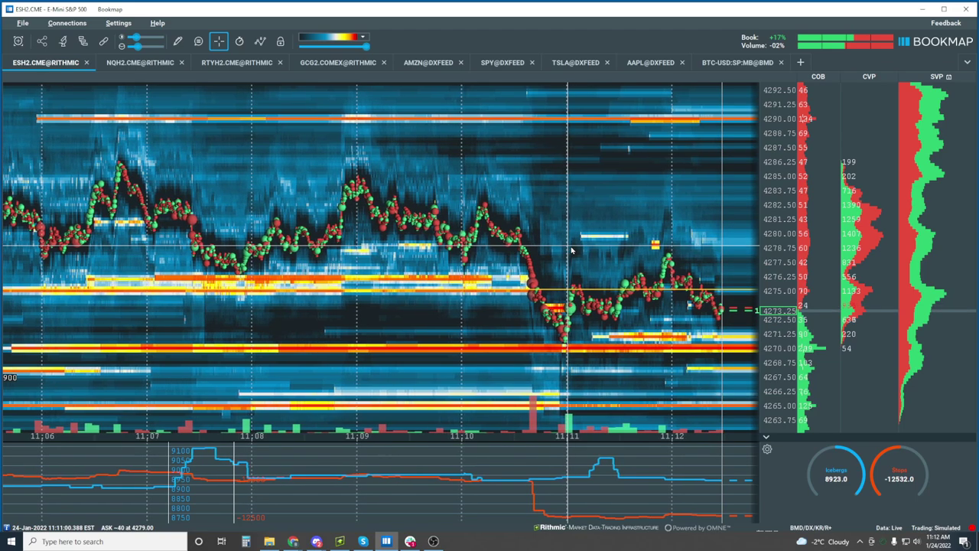
{"action": "scroll", "coordinate": [571, 250], "scroll_direction": "down", "scroll_amount": 2}
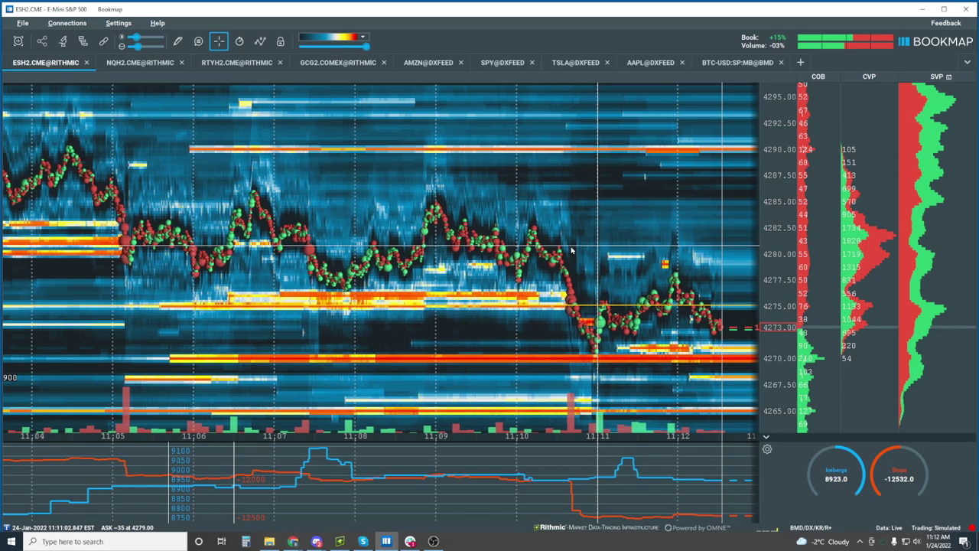
Step: Compare the ESH2.CME decline since 11:00 with the earlier session's rectangles, trend rays and liquidity around 4250 to 4275
{"action": "scroll", "coordinate": [571, 250], "scroll_direction": "down", "scroll_amount": 5}
{"action": "scroll", "coordinate": [573, 250], "scroll_direction": "down", "scroll_amount": 5}
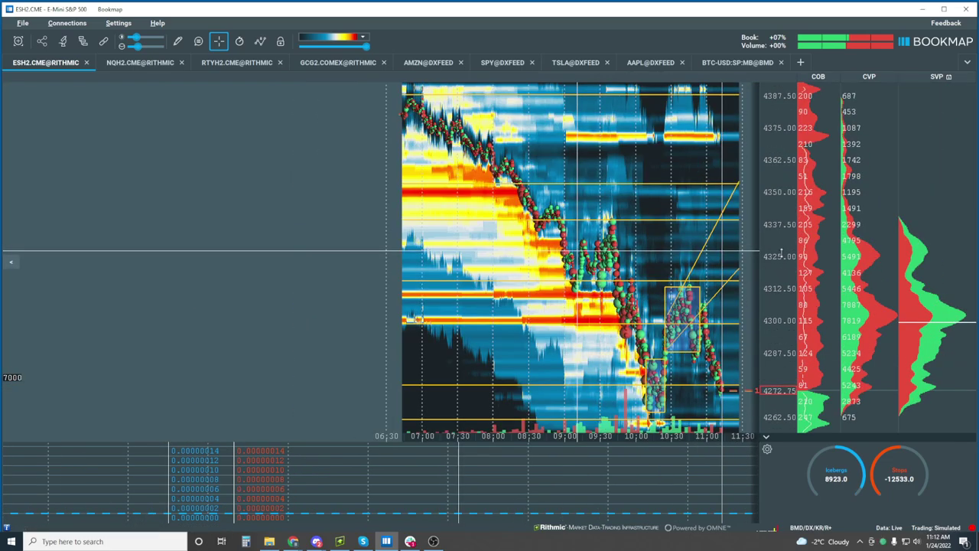
{"action": "scroll", "coordinate": [501, 353], "scroll_direction": "up", "scroll_amount": 8}
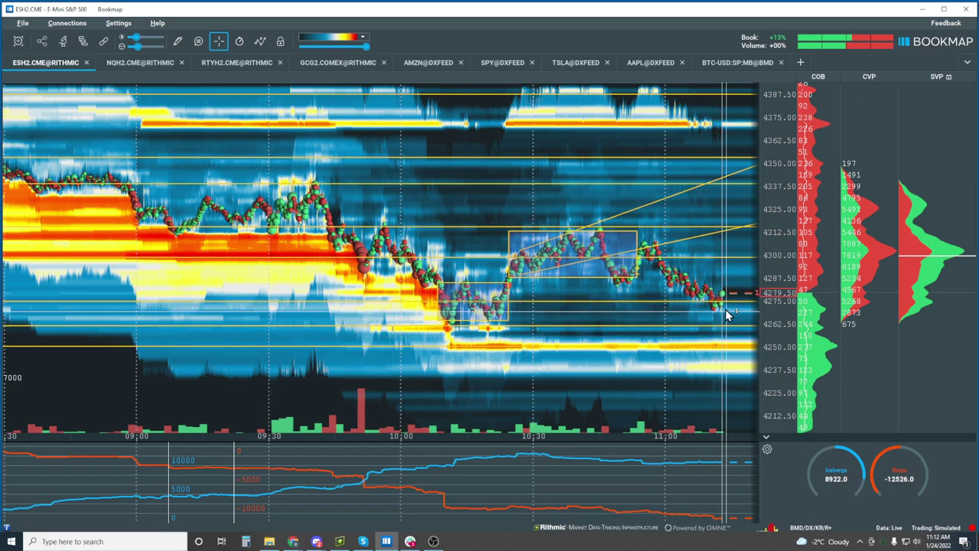
{"action": "scroll", "coordinate": [721, 302], "scroll_direction": "up", "scroll_amount": 5}
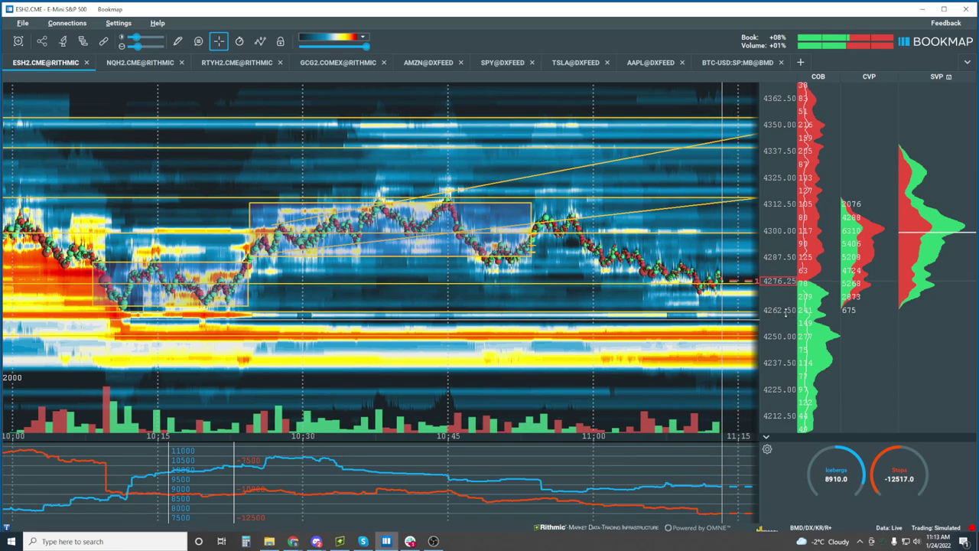
{"action": "scroll", "coordinate": [786, 314], "scroll_direction": "up", "scroll_amount": 5}
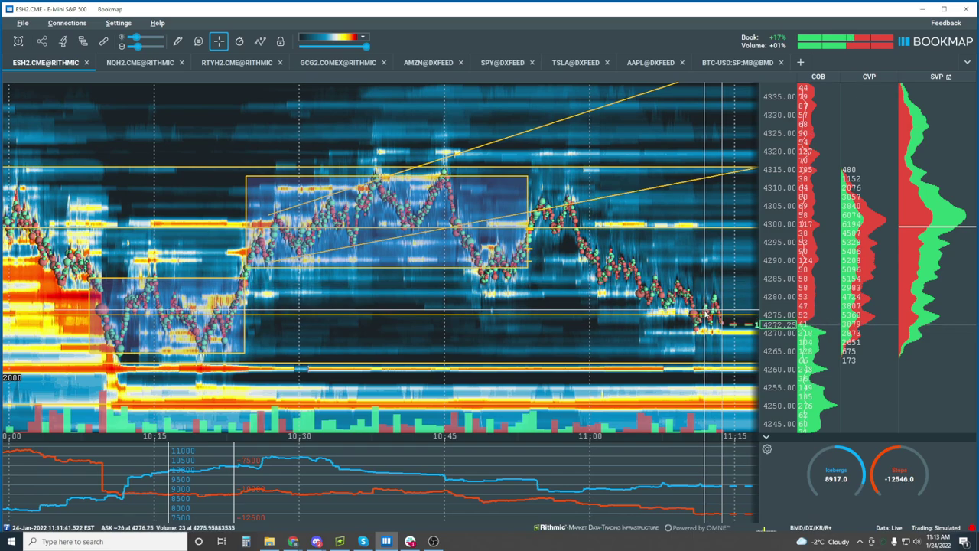
{"action": "scroll", "coordinate": [718, 367], "scroll_direction": "up", "scroll_amount": 3}
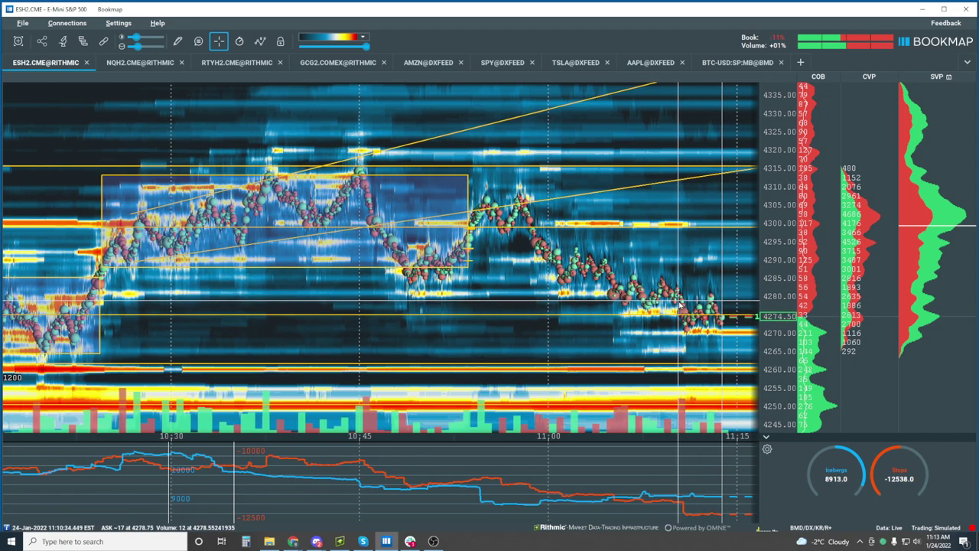
{"action": "scroll", "coordinate": [679, 304], "scroll_direction": "down", "scroll_amount": 3}
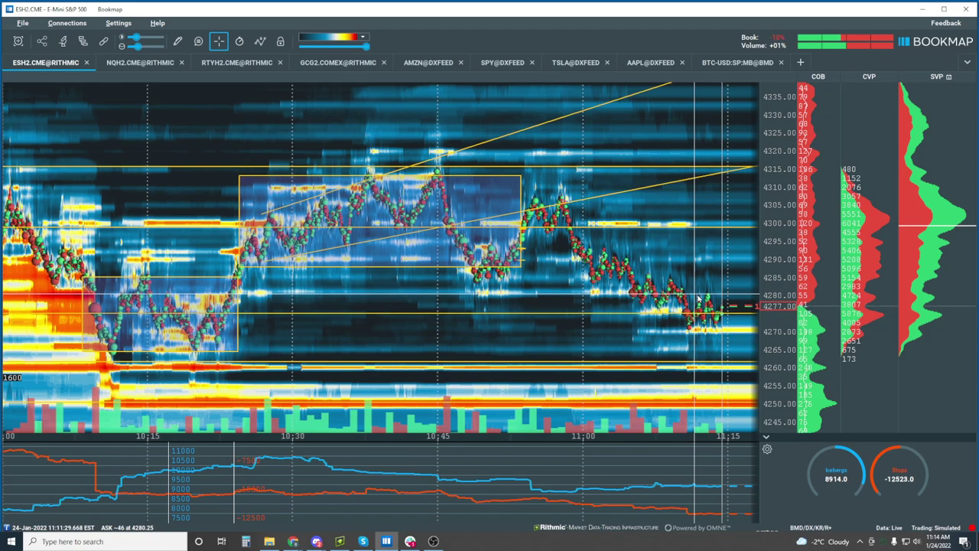
Step: Examine ESH2.CME price action from about 11:05 to 11:21 against the liquidity bands between 4255 and 4300
{"action": "scroll", "coordinate": [692, 318], "scroll_direction": "up", "scroll_amount": 3}
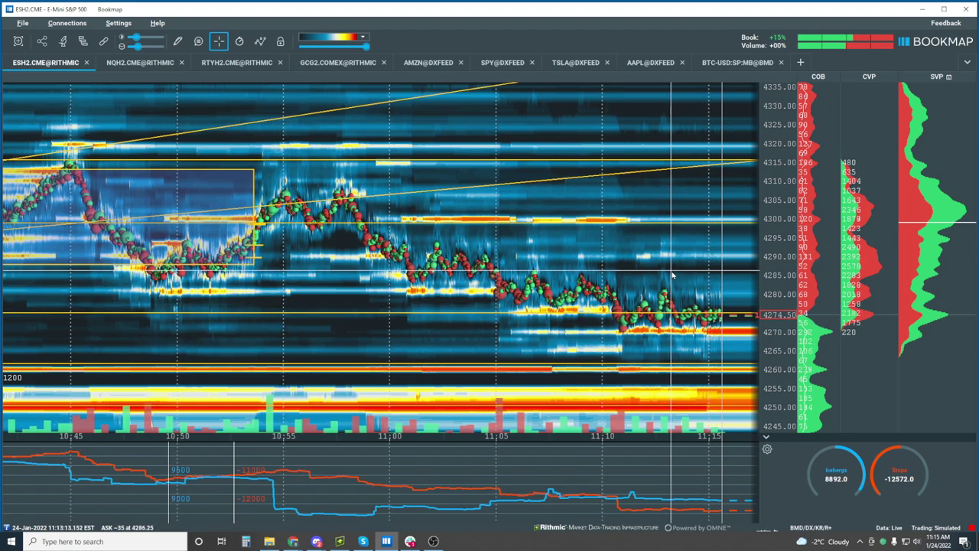
{"action": "scroll", "coordinate": [716, 284], "scroll_direction": "up", "scroll_amount": 3}
{"action": "scroll", "coordinate": [716, 284], "scroll_direction": "up", "scroll_amount": 4}
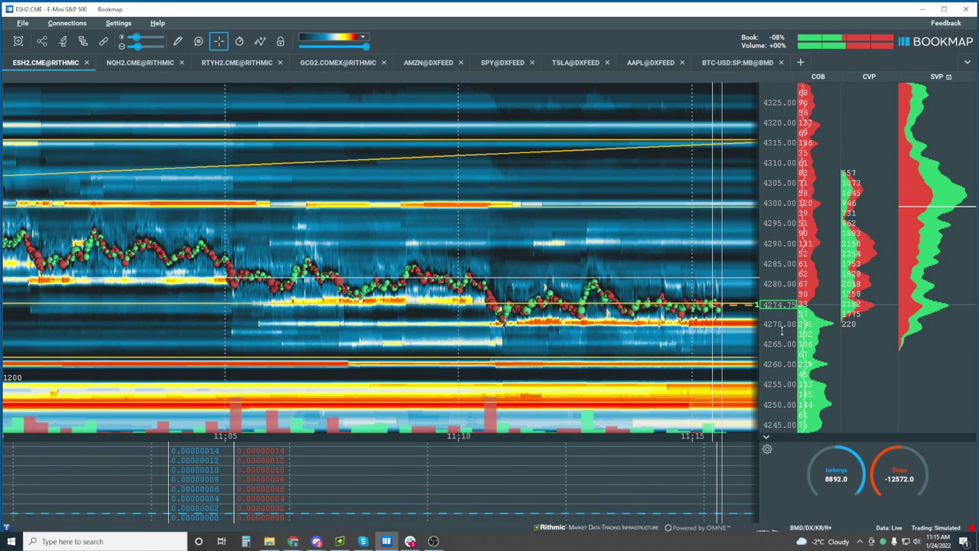
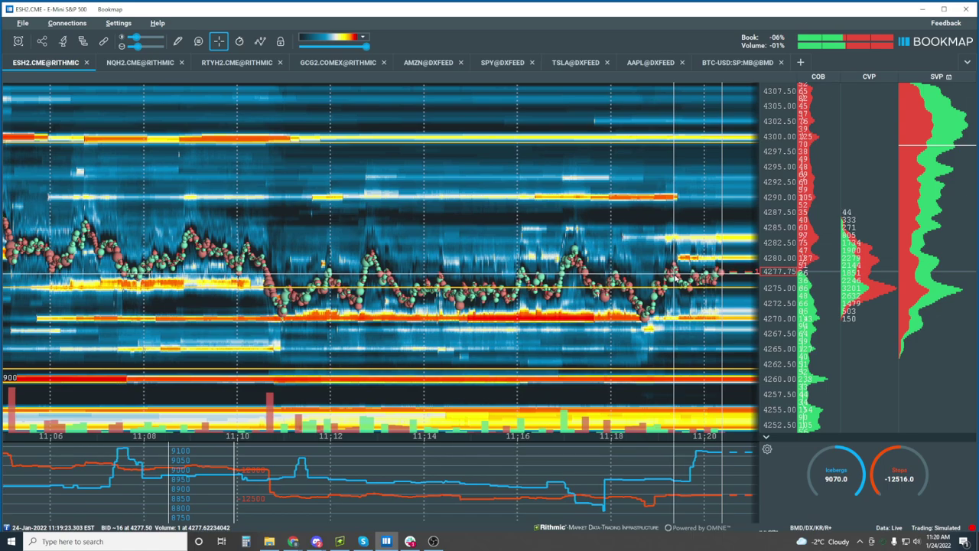
{"action": "scroll", "coordinate": [676, 278], "scroll_direction": "up", "scroll_amount": 1}
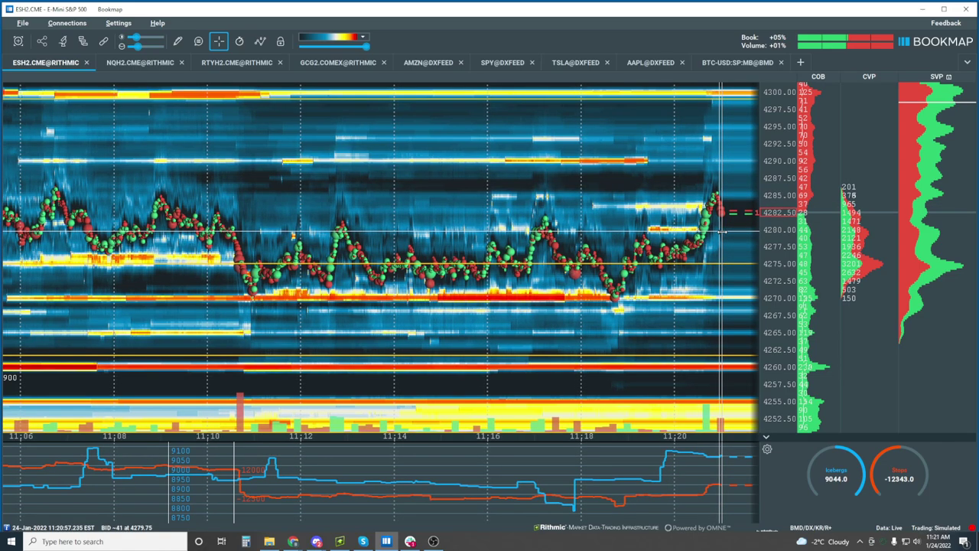
Step: Examine the ESH2.CME move around 11:21 against the liquidity bands at 4270, 4290 and 4300 and the price action since 10:30
{"action": "scroll", "coordinate": [722, 227], "scroll_direction": "up", "scroll_amount": 5}
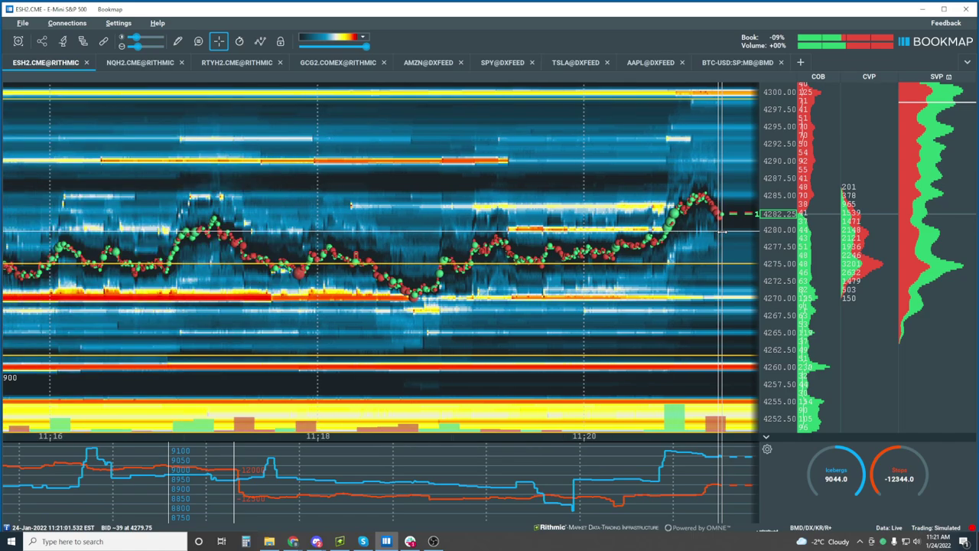
{"action": "scroll", "coordinate": [711, 223], "scroll_direction": "down", "scroll_amount": 5}
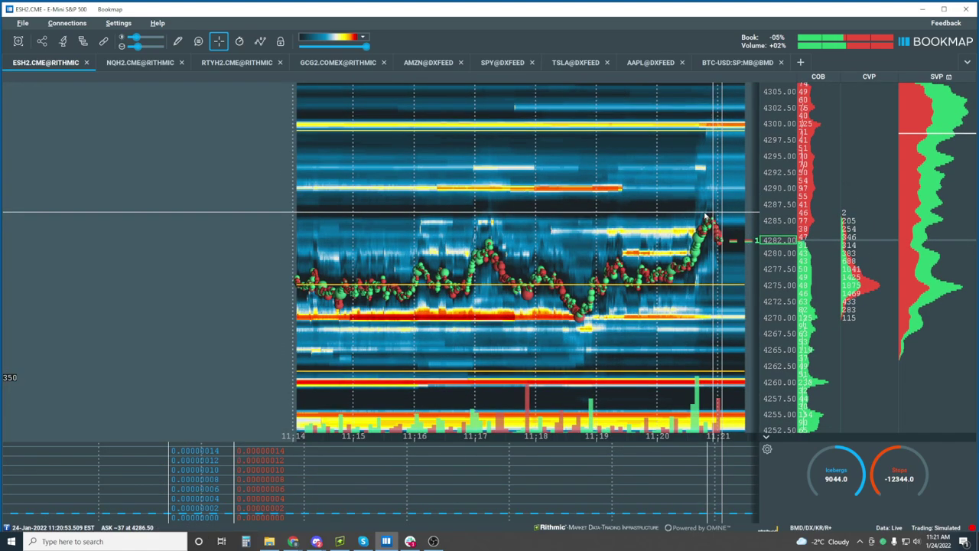
{"action": "scroll", "coordinate": [705, 218], "scroll_direction": "down", "scroll_amount": 3}
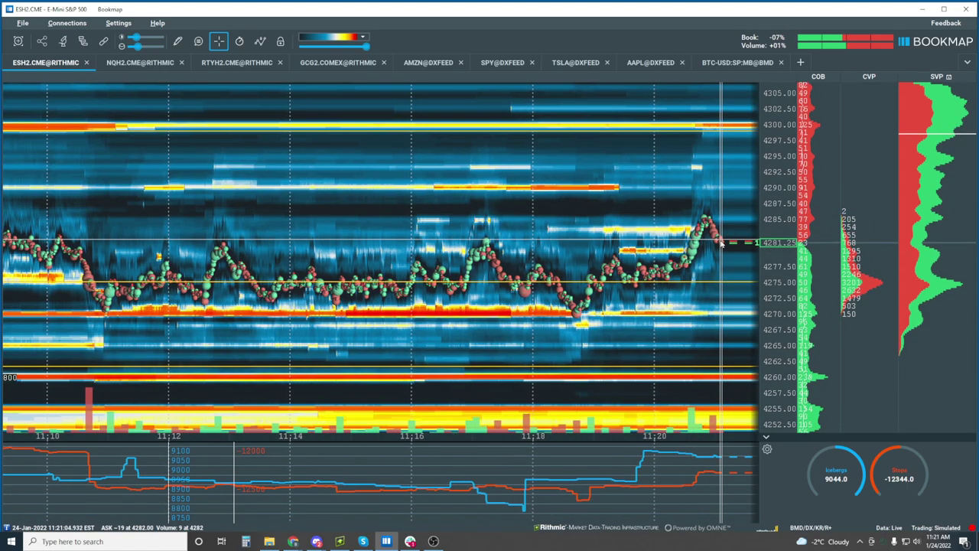
{"action": "scroll", "coordinate": [700, 260], "scroll_direction": "down", "scroll_amount": 5}
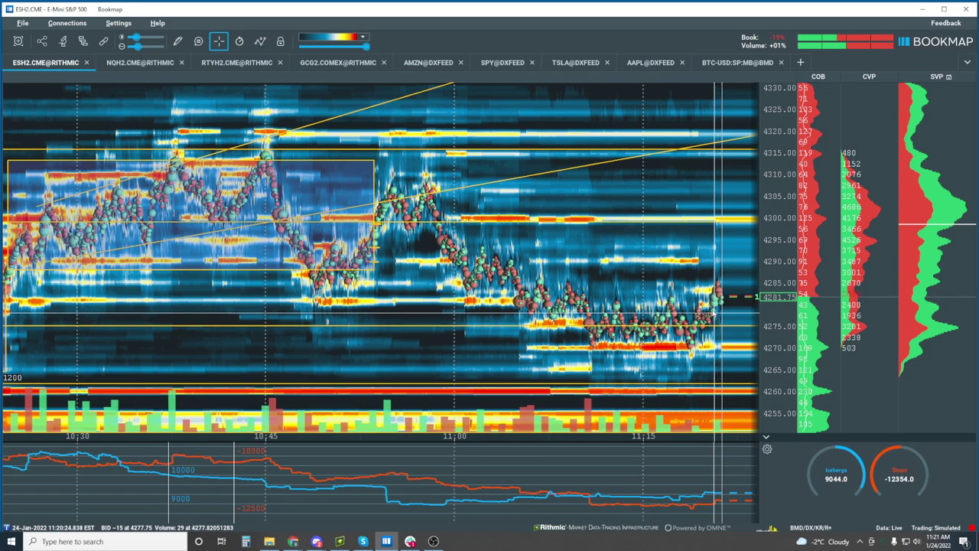
{"action": "scroll", "coordinate": [689, 265], "scroll_direction": "up", "scroll_amount": 5}
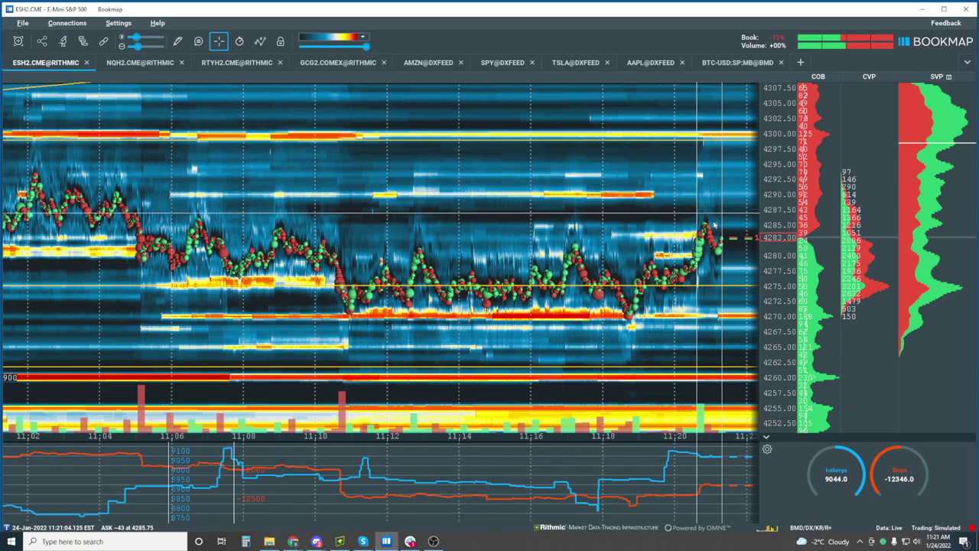
{"action": "scroll", "coordinate": [716, 258], "scroll_direction": "up", "scroll_amount": 4}
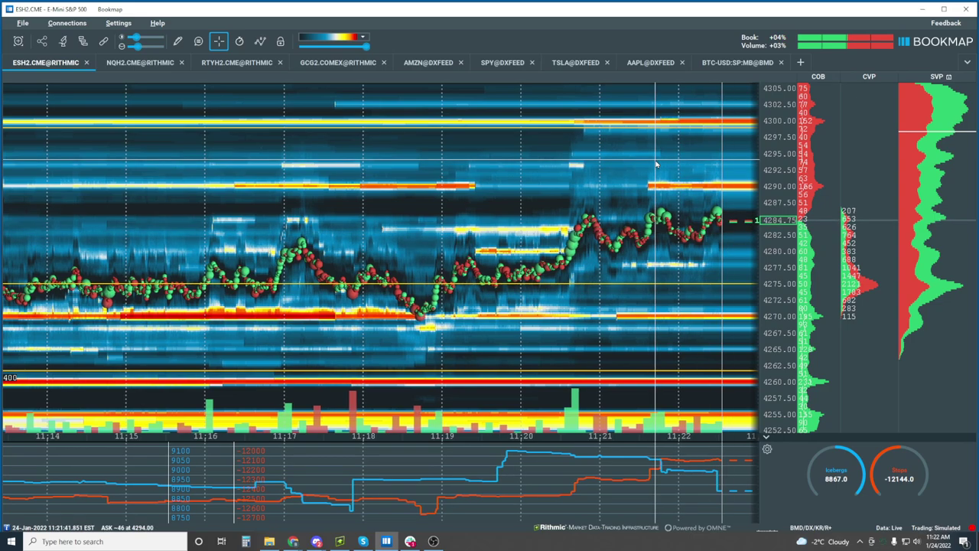
Step: Examine ESH2.CME price action from about 11:18 to 11:23 against the liquidity bands near 4270, 4278 and 4290
{"action": "scroll", "coordinate": [666, 180], "scroll_direction": "up", "scroll_amount": 3}
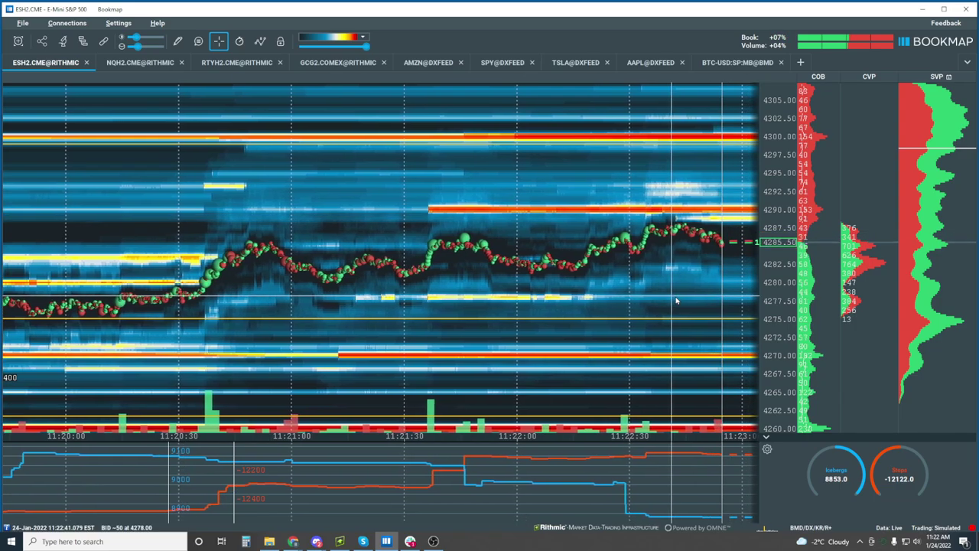
{"action": "scroll", "coordinate": [676, 300], "scroll_direction": "down", "scroll_amount": 4}
{"action": "scroll", "coordinate": [676, 301], "scroll_direction": "down", "scroll_amount": 3}
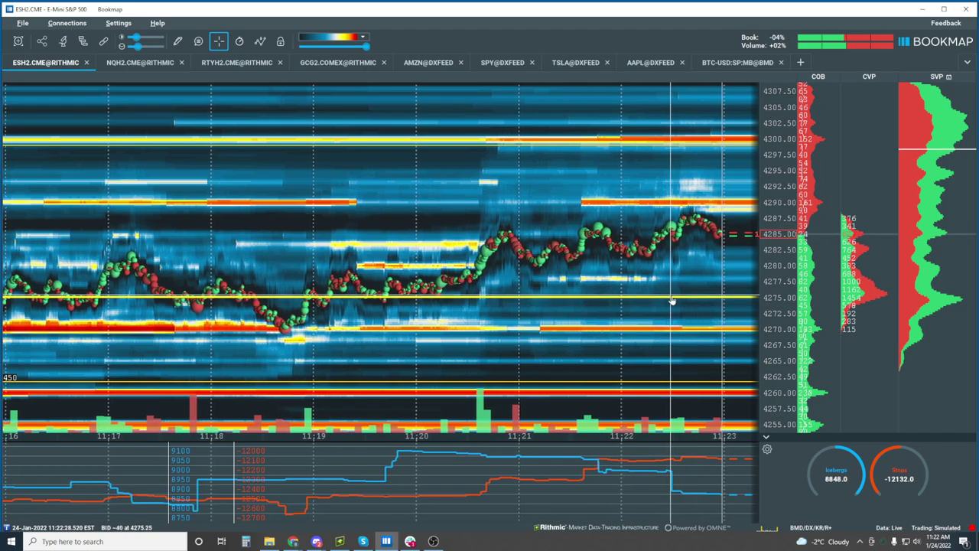
{"action": "scroll", "coordinate": [671, 300], "scroll_direction": "up", "scroll_amount": 2}
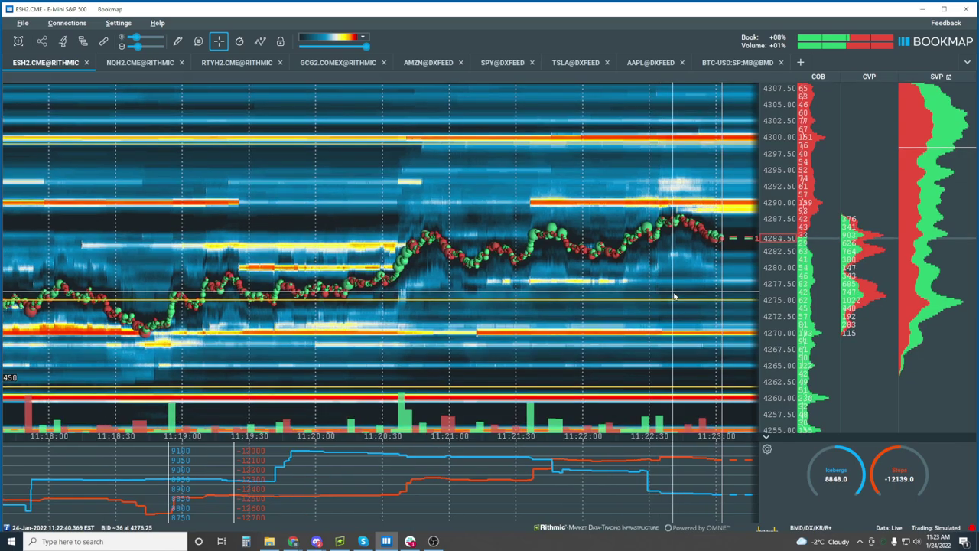
{"action": "scroll", "coordinate": [779, 282], "scroll_direction": "up", "scroll_amount": 2}
{"action": "scroll", "coordinate": [779, 283], "scroll_direction": "up", "scroll_amount": 1}
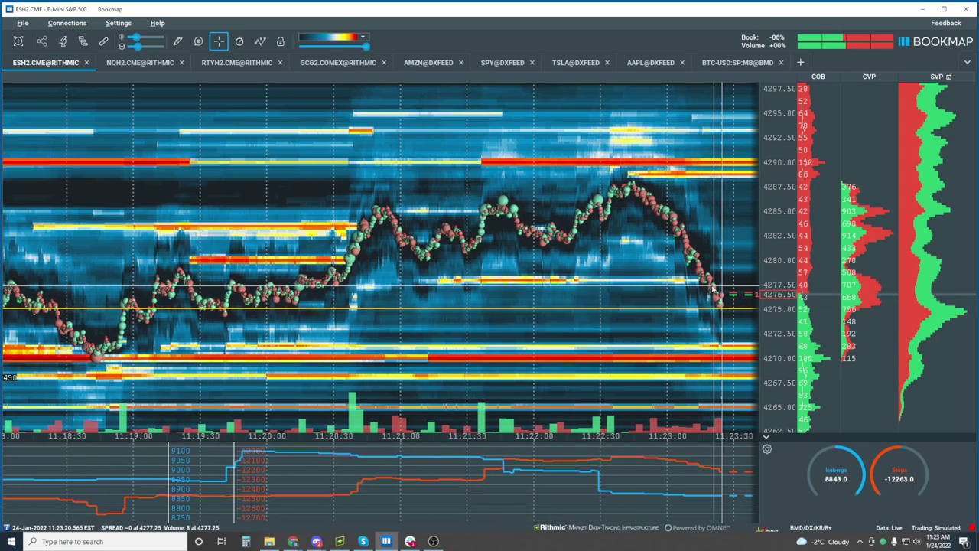
Step: Compare the ESH2.CME swing from 11:20 to 11:26 with price action since 11:00 and the liquidity between 4260 and 4300
{"action": "scroll", "coordinate": [691, 317], "scroll_direction": "down", "scroll_amount": 5}
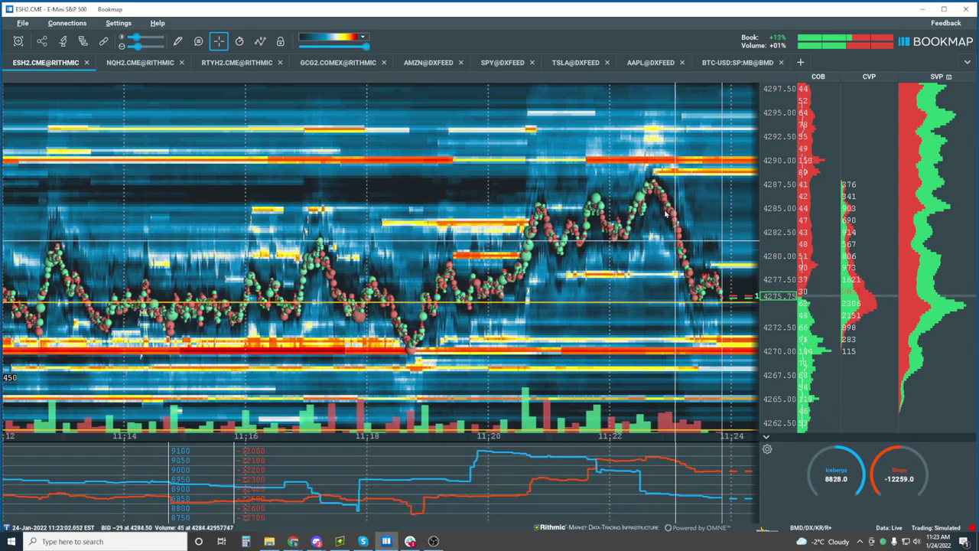
{"action": "scroll", "coordinate": [538, 234], "scroll_direction": "down", "scroll_amount": 3}
{"action": "scroll", "coordinate": [558, 350], "scroll_direction": "down", "scroll_amount": 2}
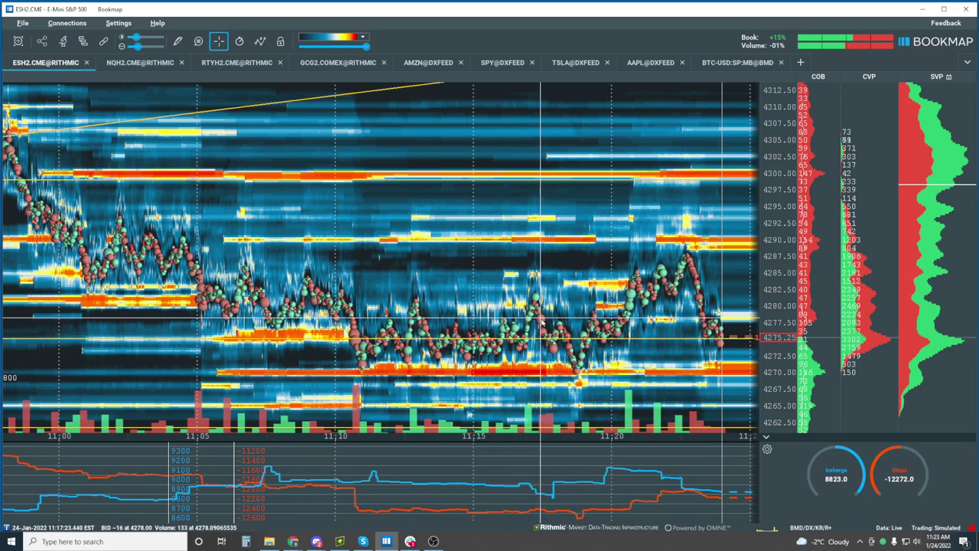
{"action": "scroll", "coordinate": [604, 310], "scroll_direction": "up", "scroll_amount": 3}
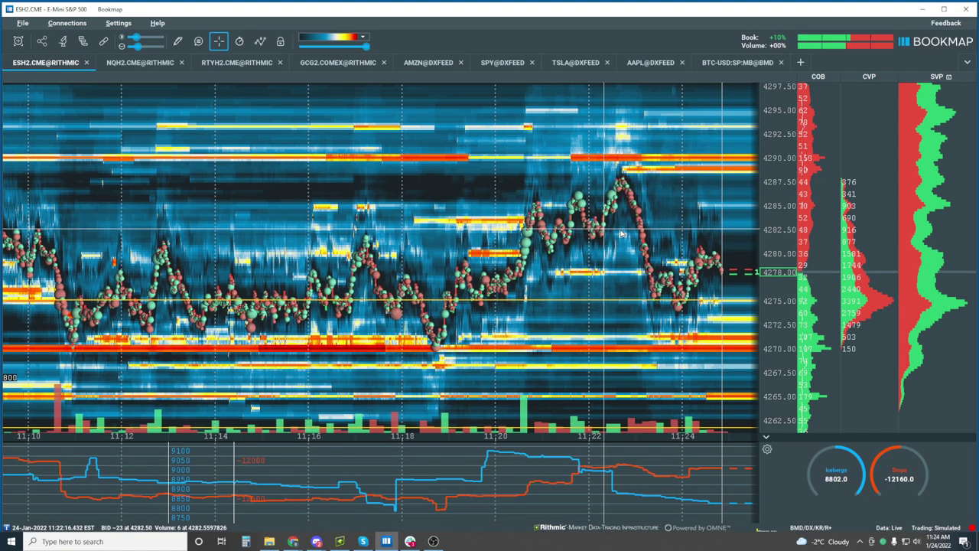
{"action": "scroll", "coordinate": [575, 285], "scroll_direction": "down", "scroll_amount": 2}
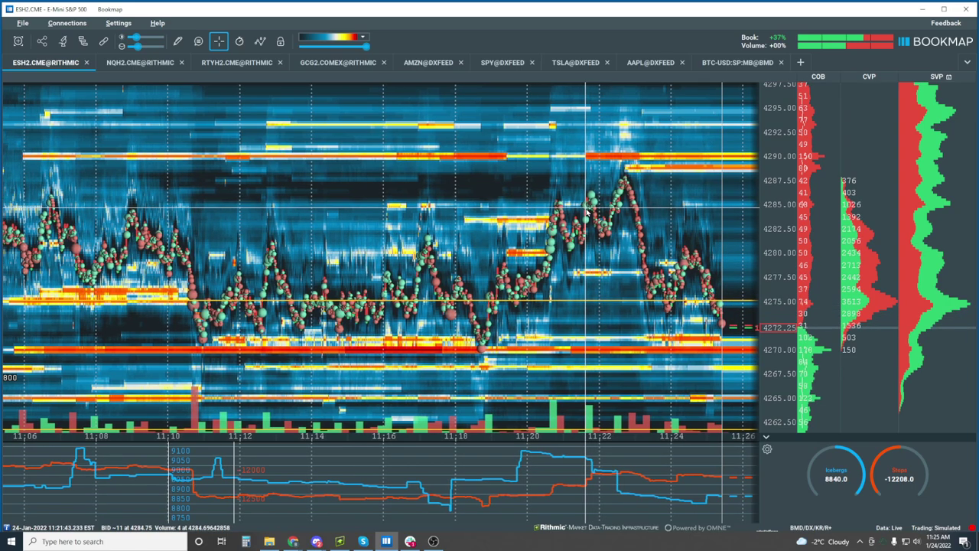
{"action": "scroll", "coordinate": [587, 214], "scroll_direction": "down", "scroll_amount": 5}
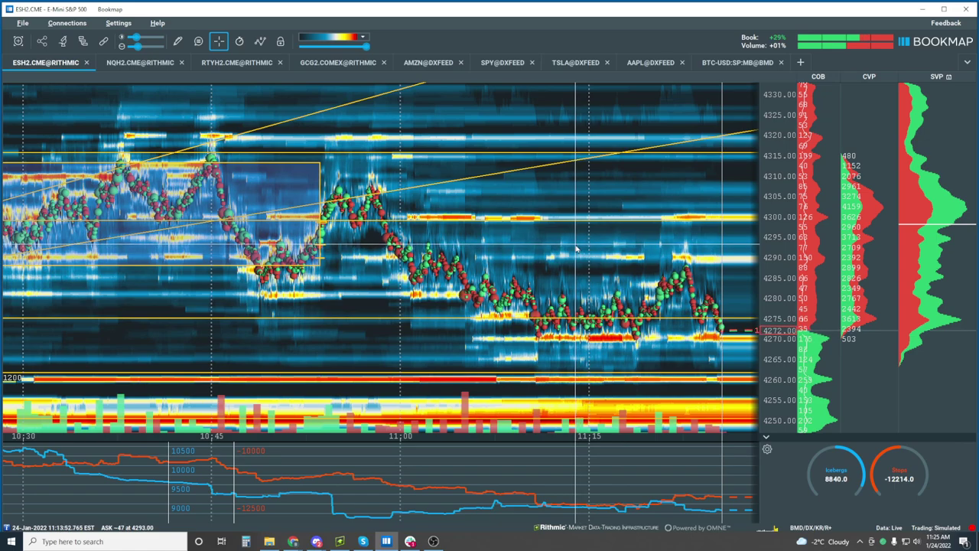
{"action": "scroll", "coordinate": [592, 252], "scroll_direction": "up", "scroll_amount": 5}
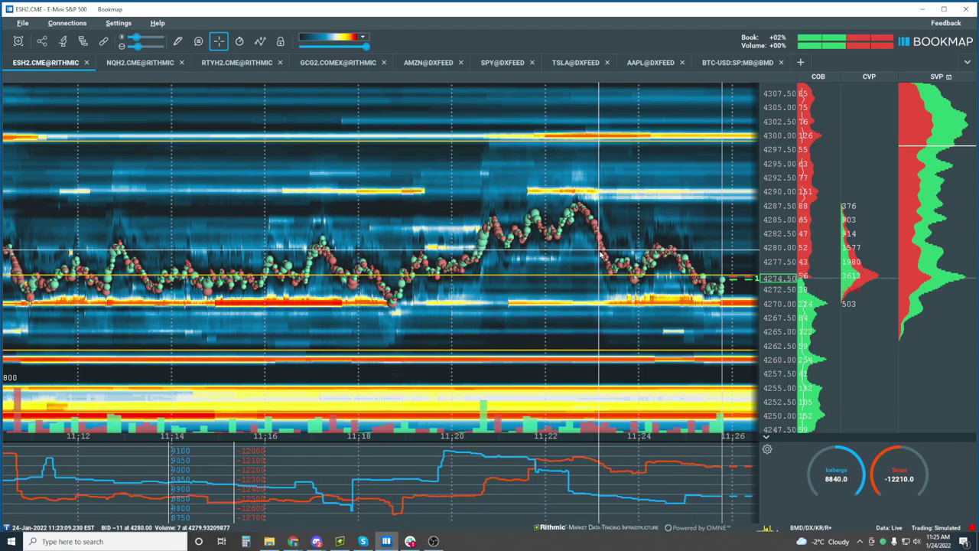
{"action": "scroll", "coordinate": [600, 252], "scroll_direction": "down", "scroll_amount": 3}
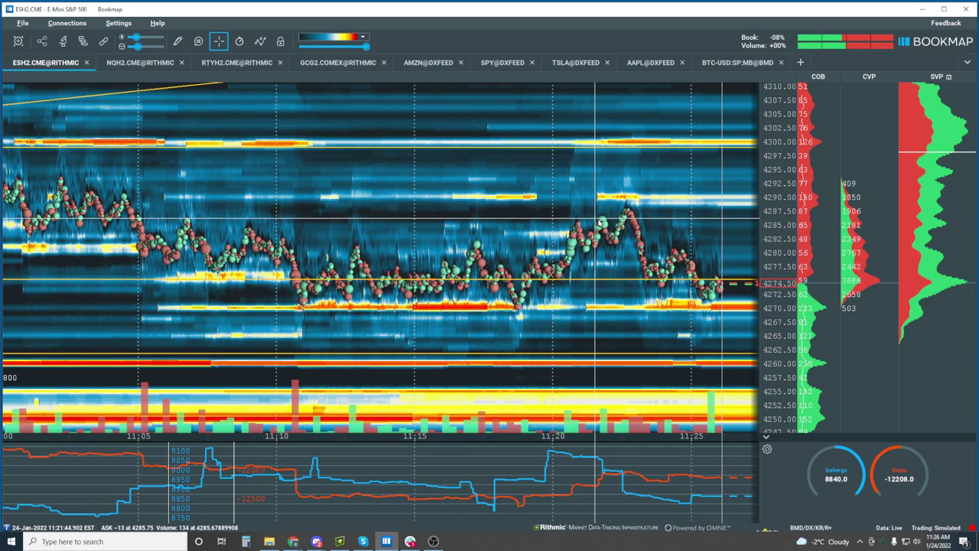
Step: Review the ESH2.CME session since 07:00 with its marked rectangles, trend rays and horizontal levels between about 4225 and 4400
{"action": "scroll", "coordinate": [600, 222], "scroll_direction": "down", "scroll_amount": 5}
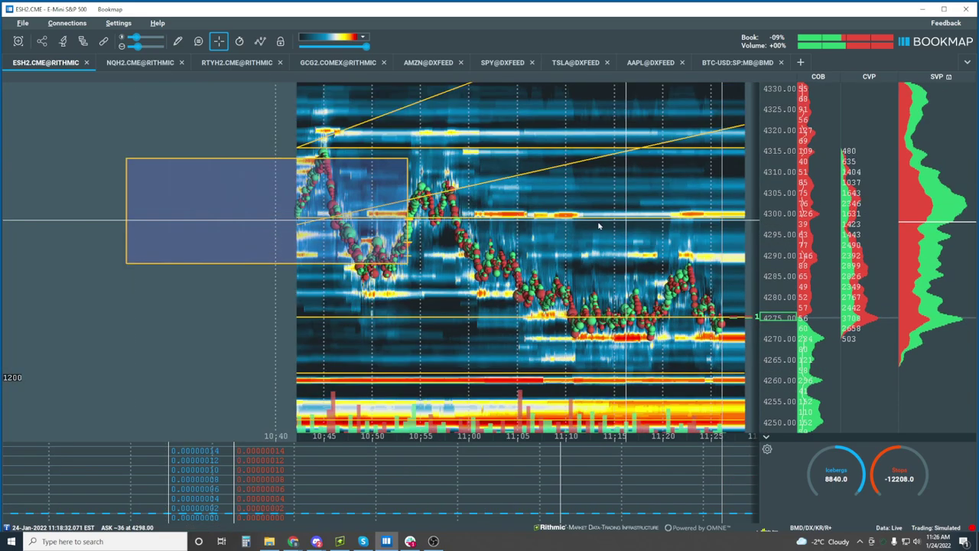
{"action": "scroll", "coordinate": [599, 225], "scroll_direction": "down", "scroll_amount": 5}
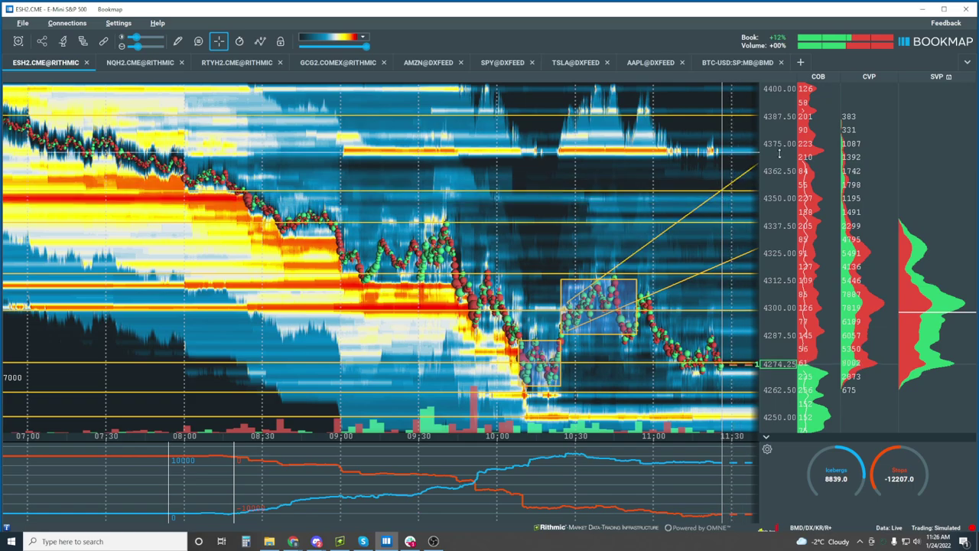
{"action": "scroll", "coordinate": [697, 290], "scroll_direction": "down", "scroll_amount": 2}
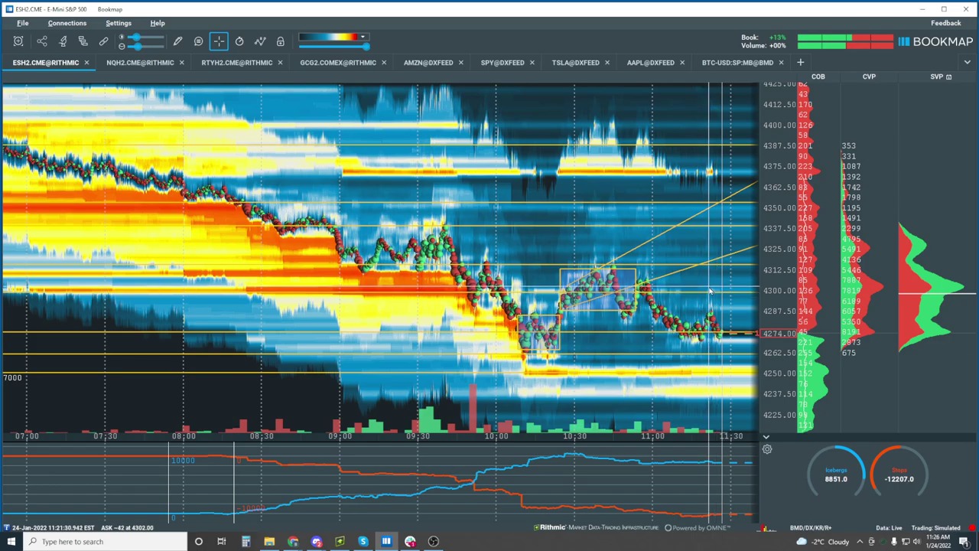
{"action": "scroll", "coordinate": [710, 291], "scroll_direction": "up", "scroll_amount": 3}
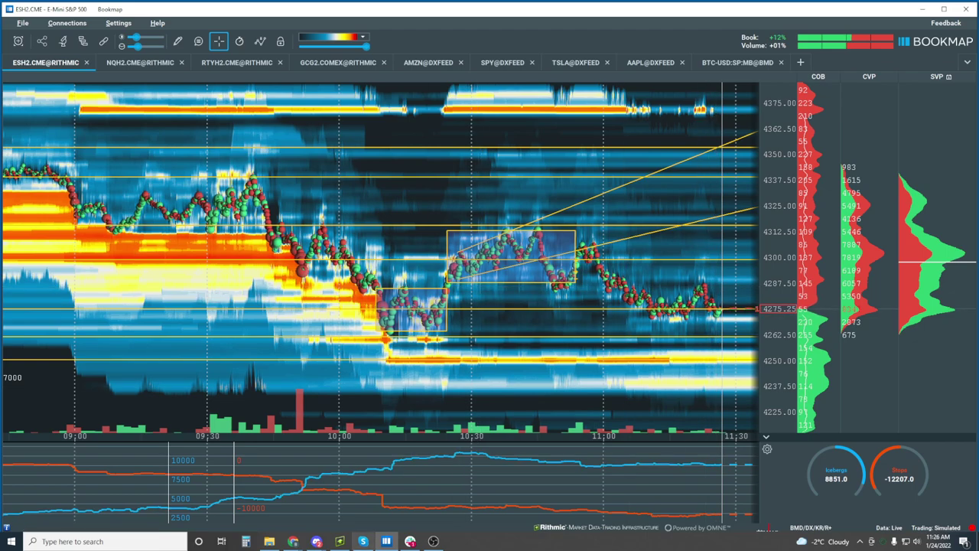
Step: Switch to Rithmic Trader Pro and inspect the early October 2021 low on the daily ESH2.CME chart with the crosshair
{"action": "left_click", "coordinate": [340, 541]}
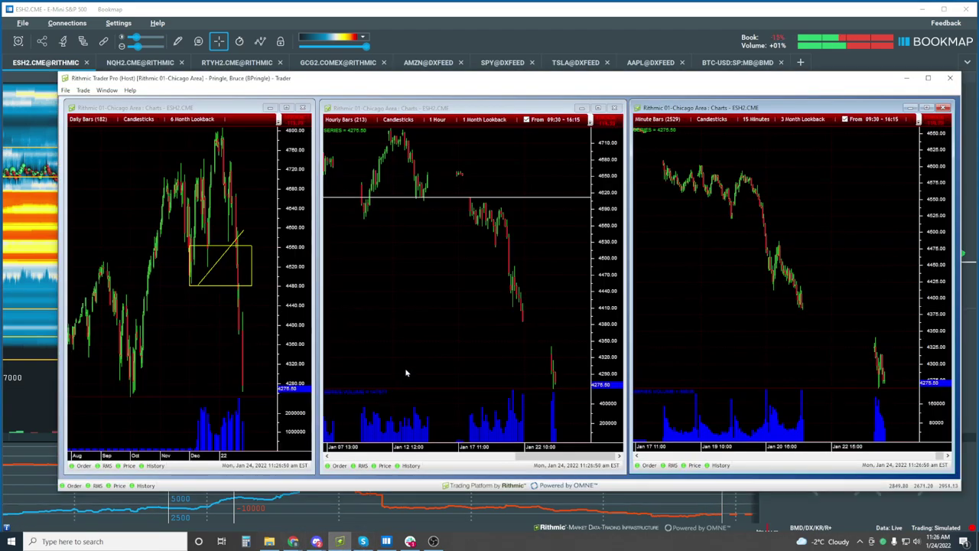
{"action": "left_click", "coordinate": [182, 389]}
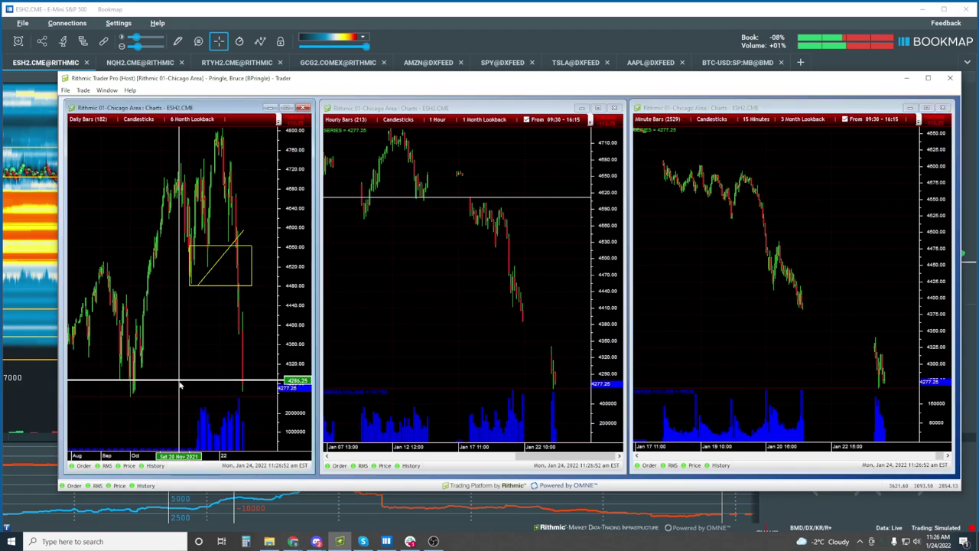
{"action": "left_click", "coordinate": [141, 389]}
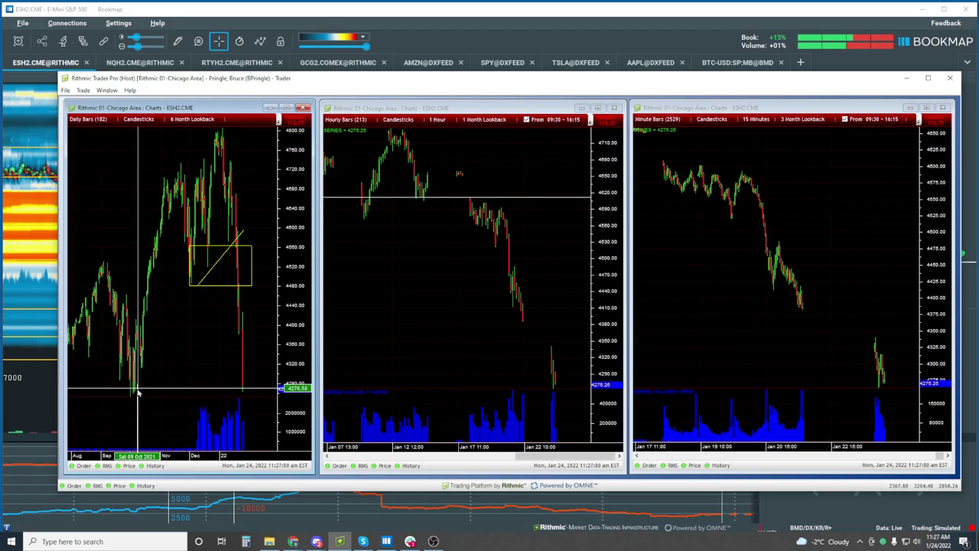
{"action": "left_click", "coordinate": [135, 394]}
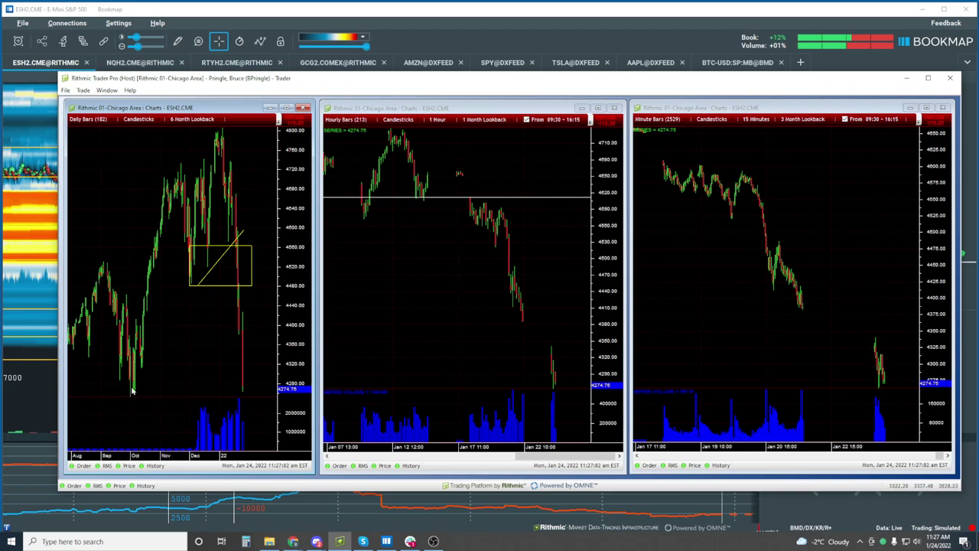
{"action": "left_click", "coordinate": [131, 390]}
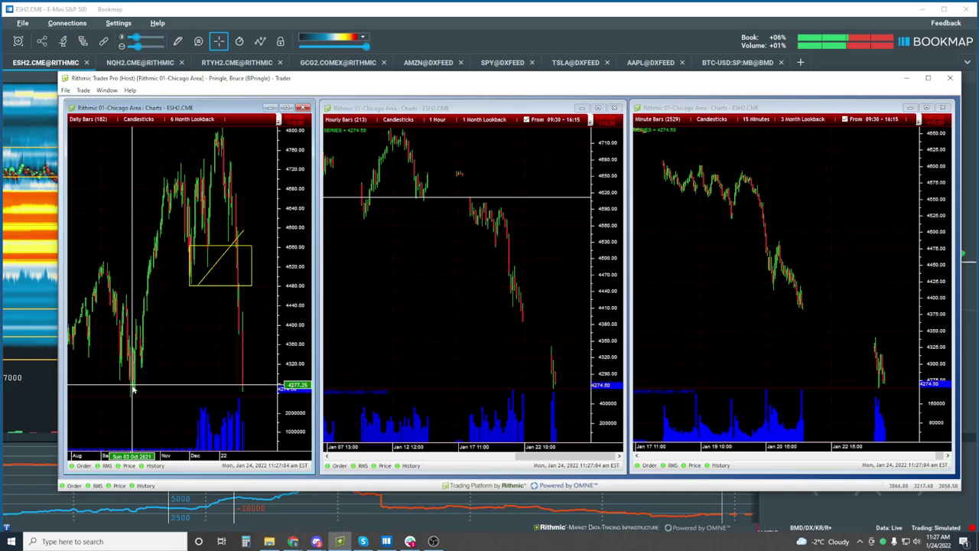
{"action": "left_click", "coordinate": [133, 390]}
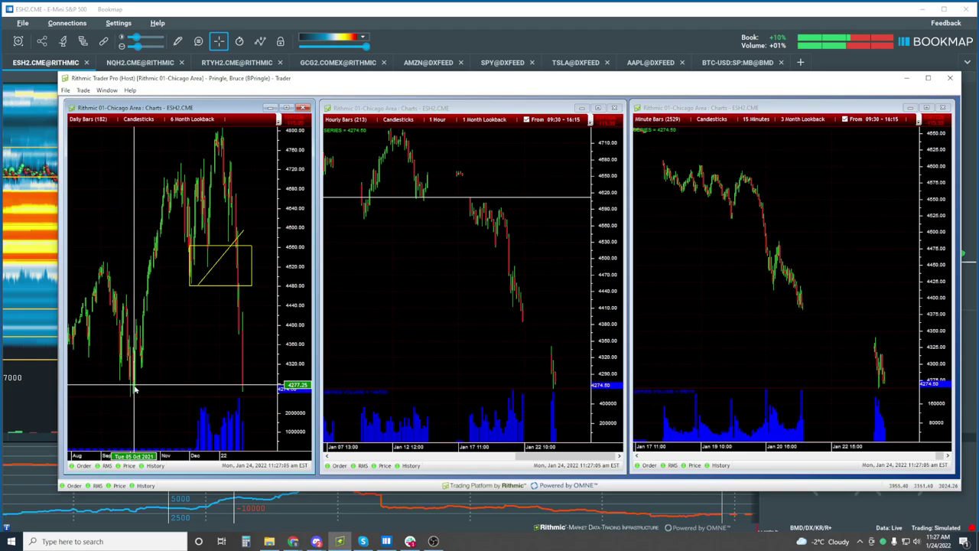
Step: Inspect the top of the latest session's candles on the hourly ESH2.CME chart with the crosshair
{"action": "left_click", "coordinate": [538, 329]}
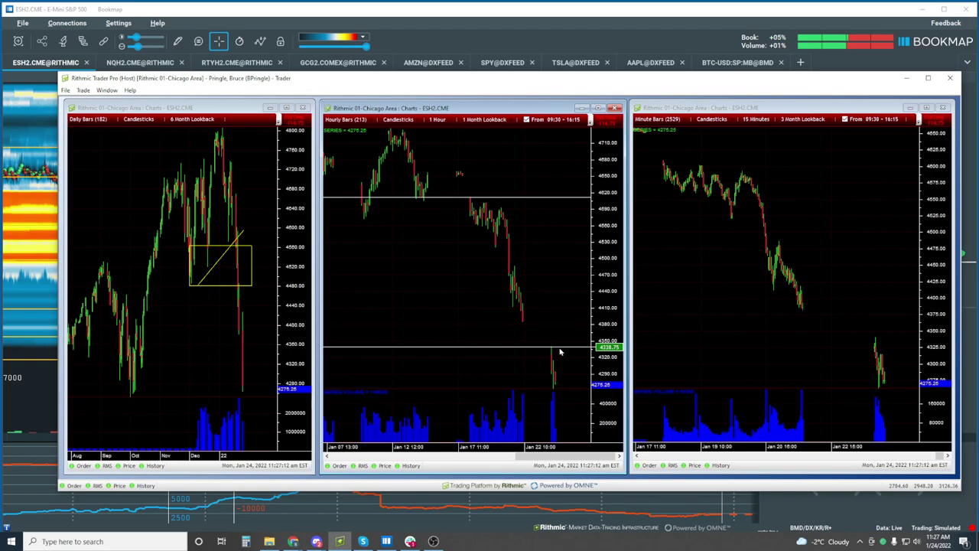
{"action": "left_click", "coordinate": [559, 351]}
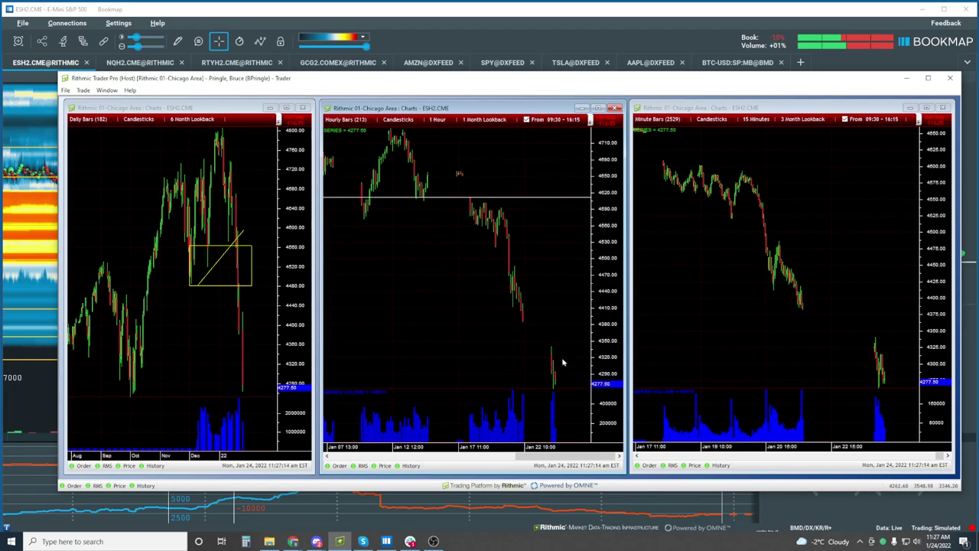
{"action": "left_click", "coordinate": [558, 350]}
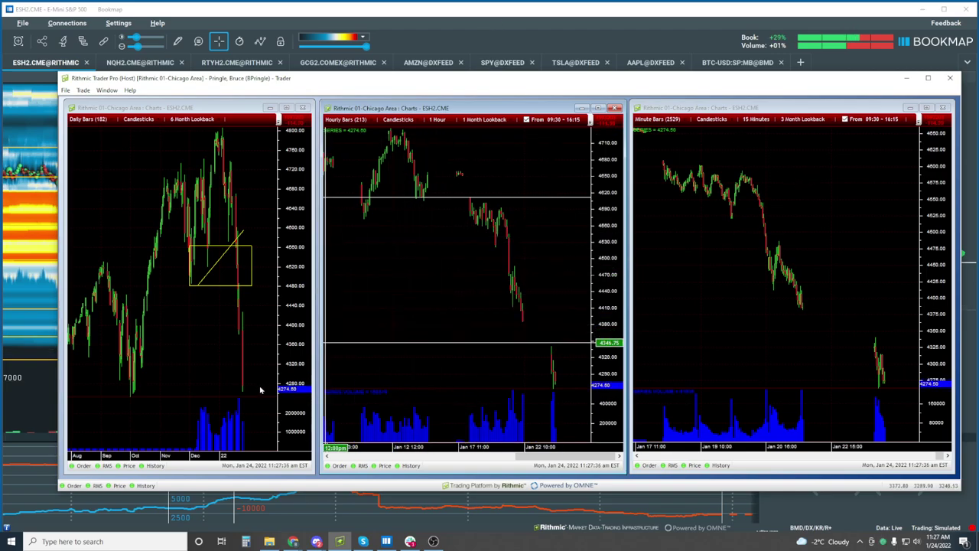
Step: Return to Bookmap and examine the second-by-second ESH2.CME bid and ask movement around 11:27:50 between about 4272 and 4280
{"action": "left_click", "coordinate": [670, 15]}
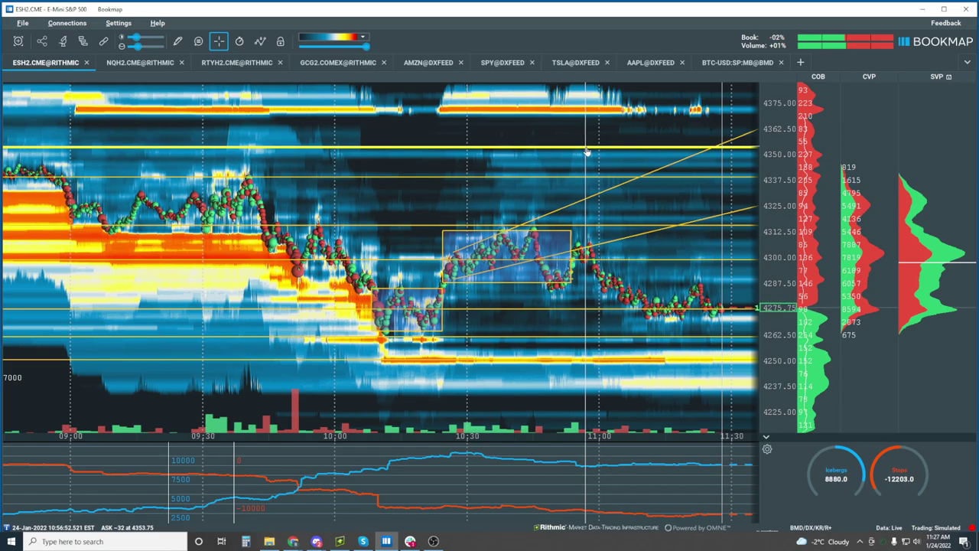
{"action": "scroll", "coordinate": [587, 151], "scroll_direction": "up", "scroll_amount": 10}
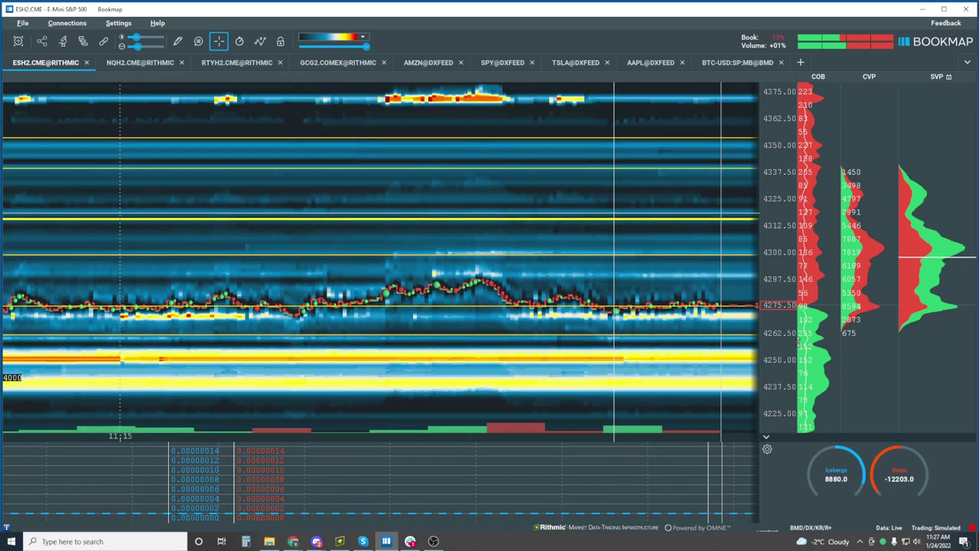
{"action": "scroll", "coordinate": [784, 308], "scroll_direction": "up", "scroll_amount": 5}
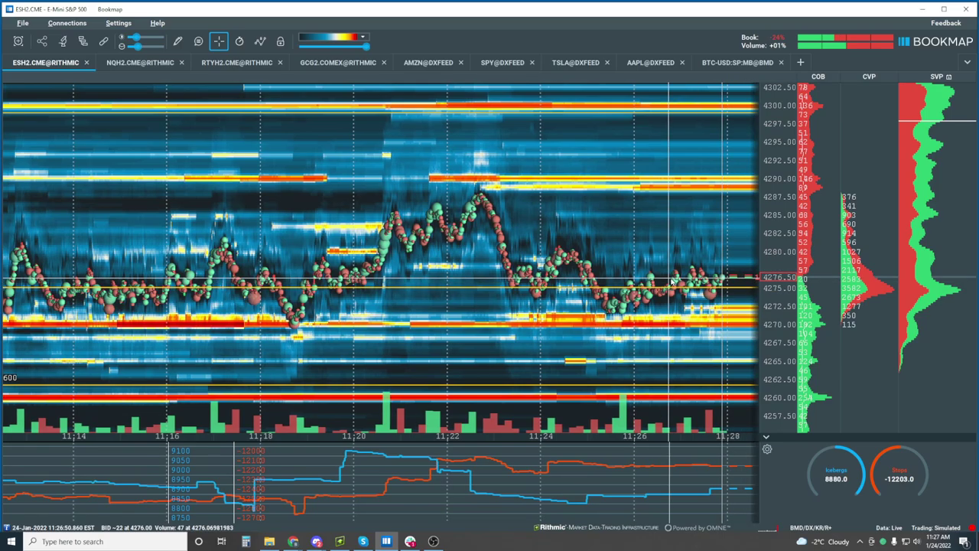
{"action": "scroll", "coordinate": [673, 281], "scroll_direction": "up", "scroll_amount": 4}
{"action": "scroll", "coordinate": [673, 282], "scroll_direction": "up", "scroll_amount": 10}
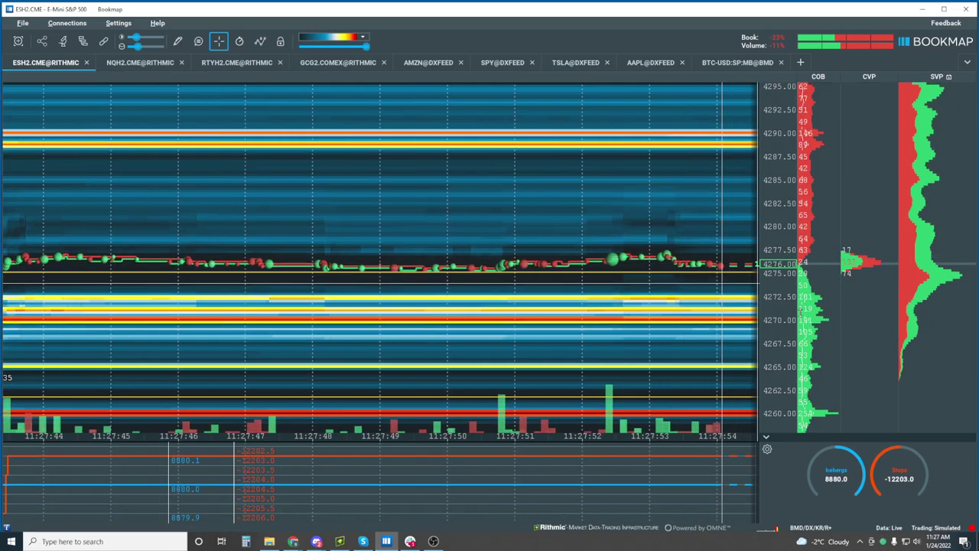
{"action": "scroll", "coordinate": [787, 279], "scroll_direction": "up", "scroll_amount": 2}
{"action": "scroll", "coordinate": [787, 280], "scroll_direction": "up", "scroll_amount": 4}
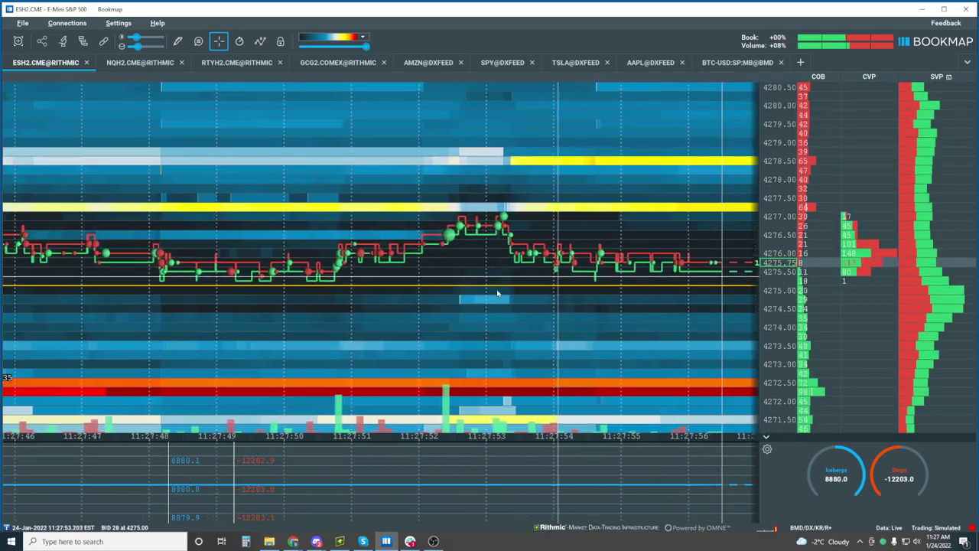
Step: Review ESH2.CME price action and liquidity bands from 10:45 to 11:28 between about 4262 and 4322
{"action": "scroll", "coordinate": [494, 297], "scroll_direction": "down", "scroll_amount": 2}
{"action": "scroll", "coordinate": [495, 298], "scroll_direction": "down", "scroll_amount": 5}
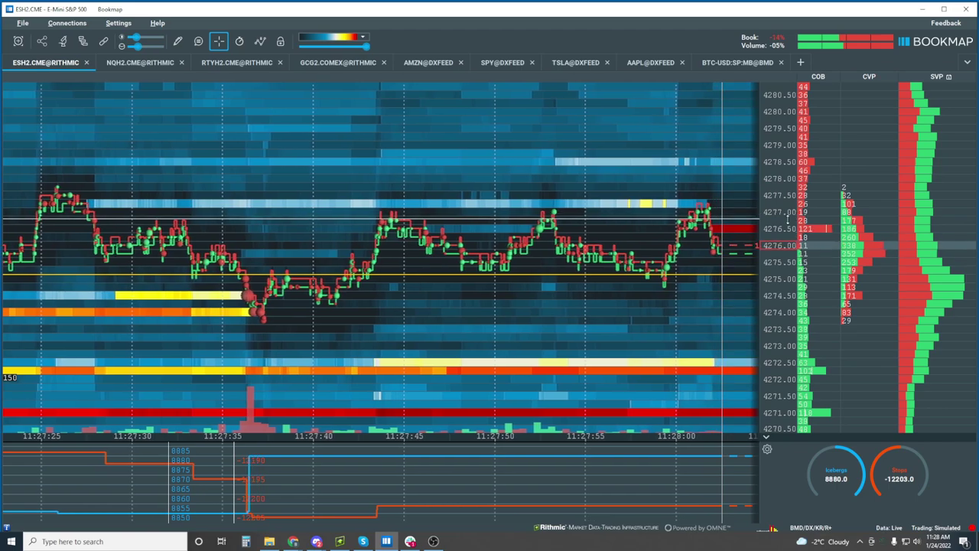
{"action": "scroll", "coordinate": [788, 224], "scroll_direction": "down", "scroll_amount": 1}
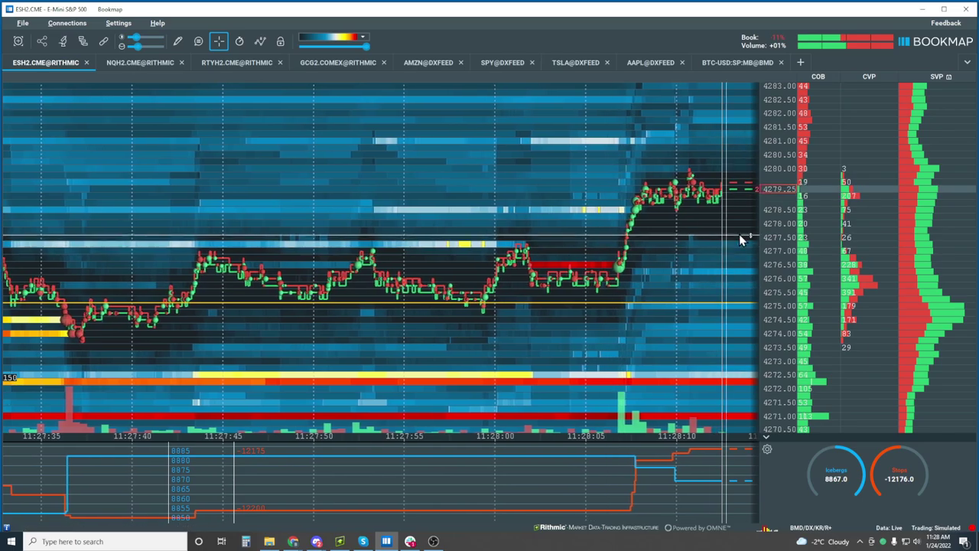
{"action": "scroll", "coordinate": [612, 274], "scroll_direction": "down", "scroll_amount": 10}
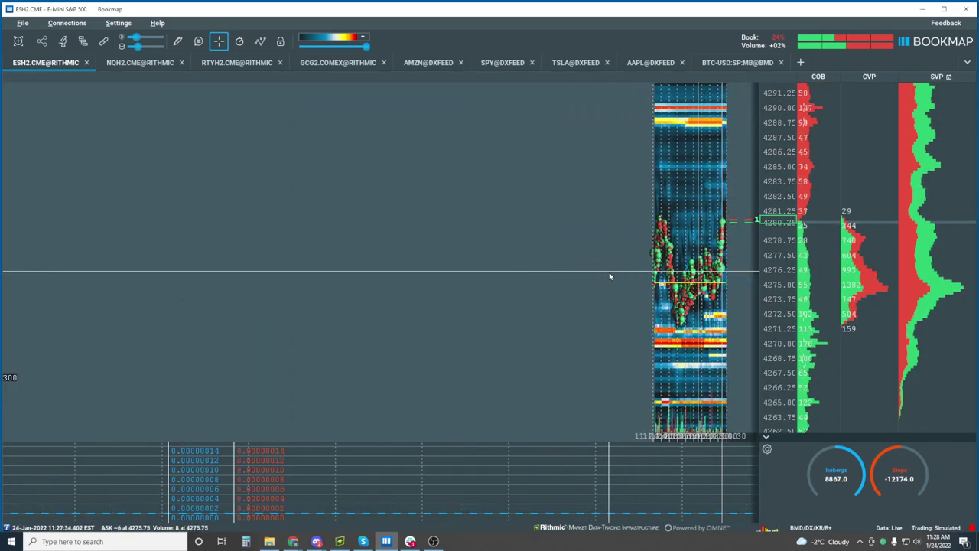
{"action": "scroll", "coordinate": [612, 271], "scroll_direction": "down", "scroll_amount": 5}
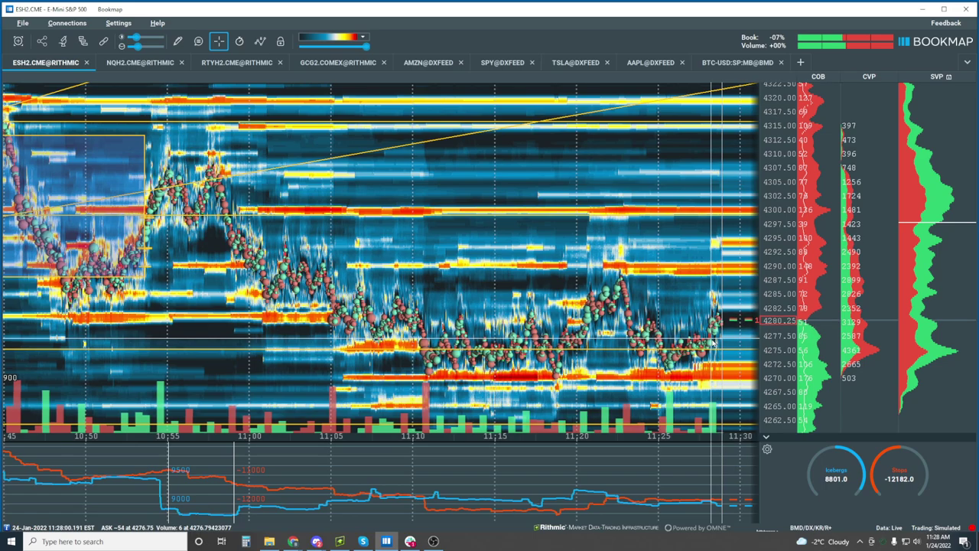
Step: Examine the ESH2.CME swings between the liquidity bands near 4270 and 4290 from 11:14 to 11:32
{"action": "scroll", "coordinate": [734, 224], "scroll_direction": "up", "scroll_amount": 5}
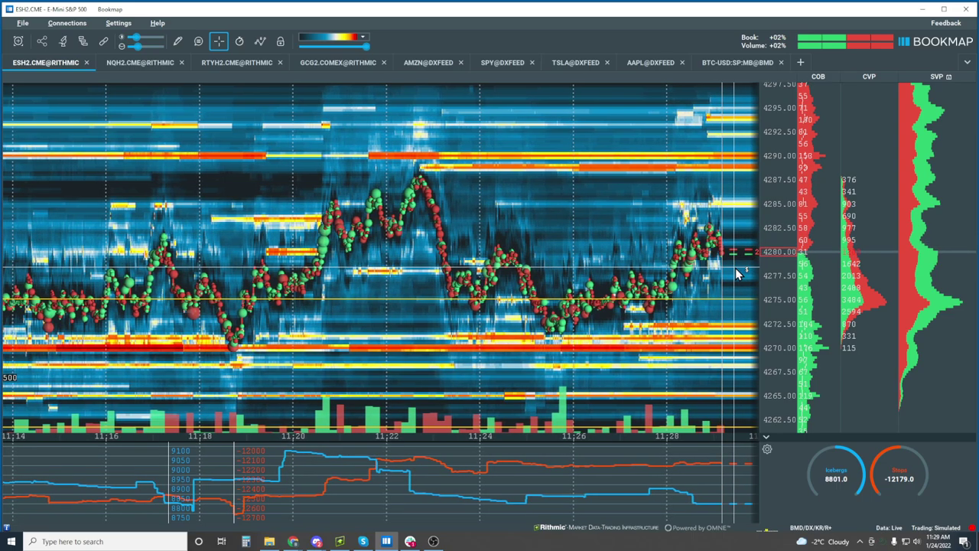
{"action": "scroll", "coordinate": [694, 224], "scroll_direction": "up", "scroll_amount": 3}
{"action": "scroll", "coordinate": [694, 224], "scroll_direction": "up", "scroll_amount": 2}
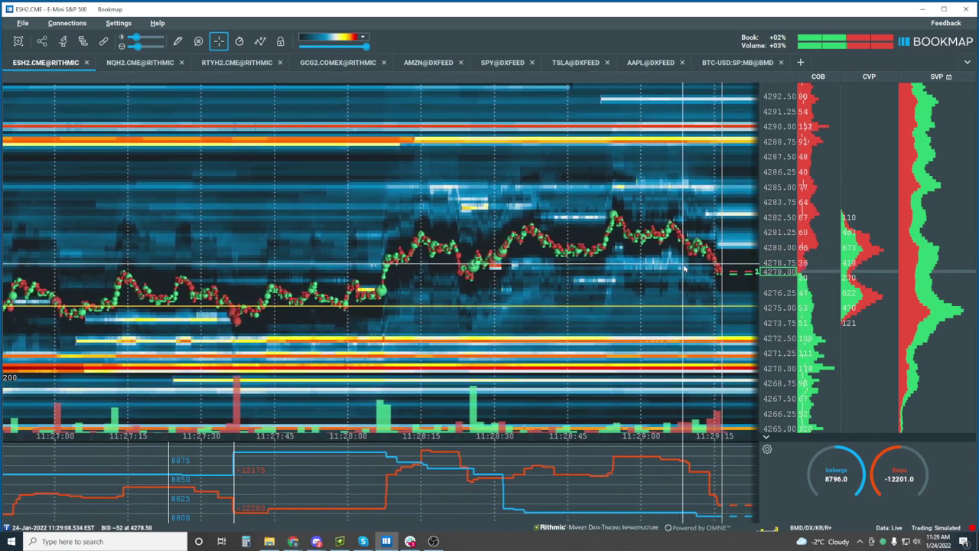
{"action": "scroll", "coordinate": [678, 270], "scroll_direction": "down", "scroll_amount": 1}
{"action": "scroll", "coordinate": [678, 269], "scroll_direction": "down", "scroll_amount": 2}
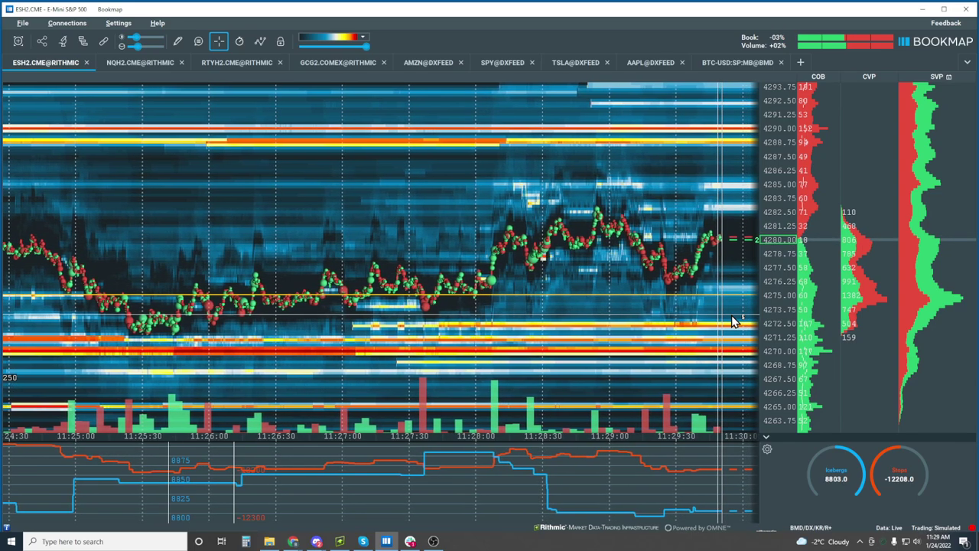
{"action": "scroll", "coordinate": [675, 245], "scroll_direction": "down", "scroll_amount": 4}
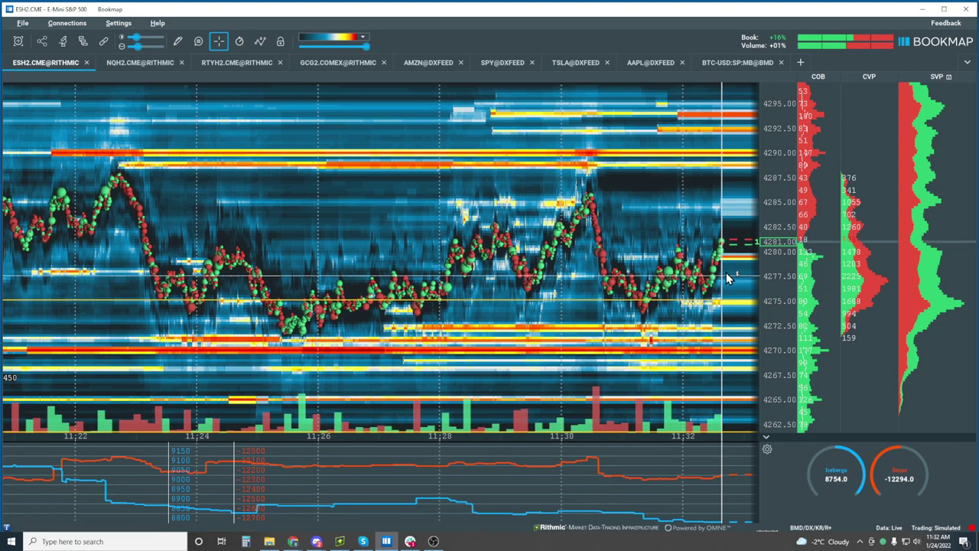
Step: Inspect the ESH2.CME bid and ask movement second by second around 11:33:52 to 11:34:05 near 4279
{"action": "scroll", "coordinate": [746, 262], "scroll_direction": "up", "scroll_amount": 2}
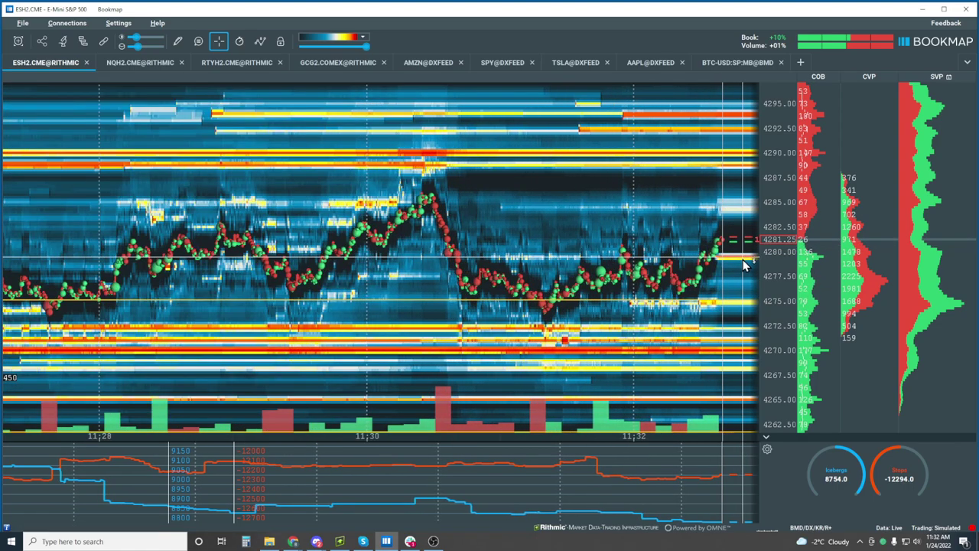
{"action": "scroll", "coordinate": [746, 262], "scroll_direction": "up", "scroll_amount": 1}
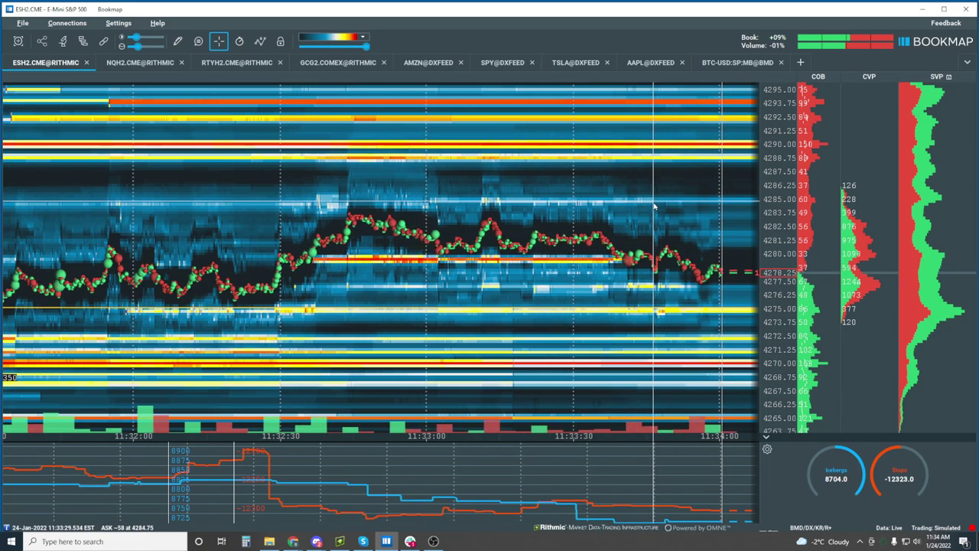
{"action": "scroll", "coordinate": [654, 205], "scroll_direction": "up", "scroll_amount": 5}
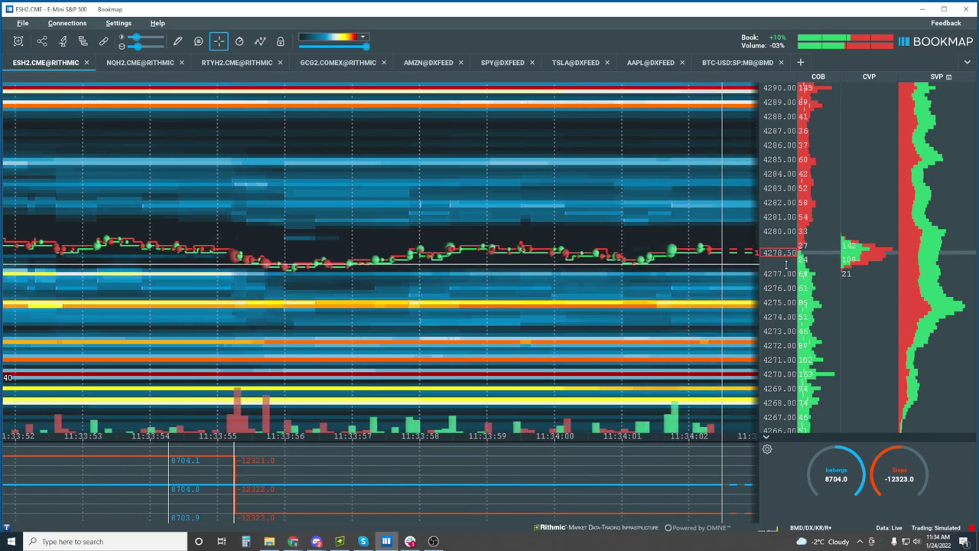
{"action": "scroll", "coordinate": [631, 255], "scroll_direction": "down", "scroll_amount": 2}
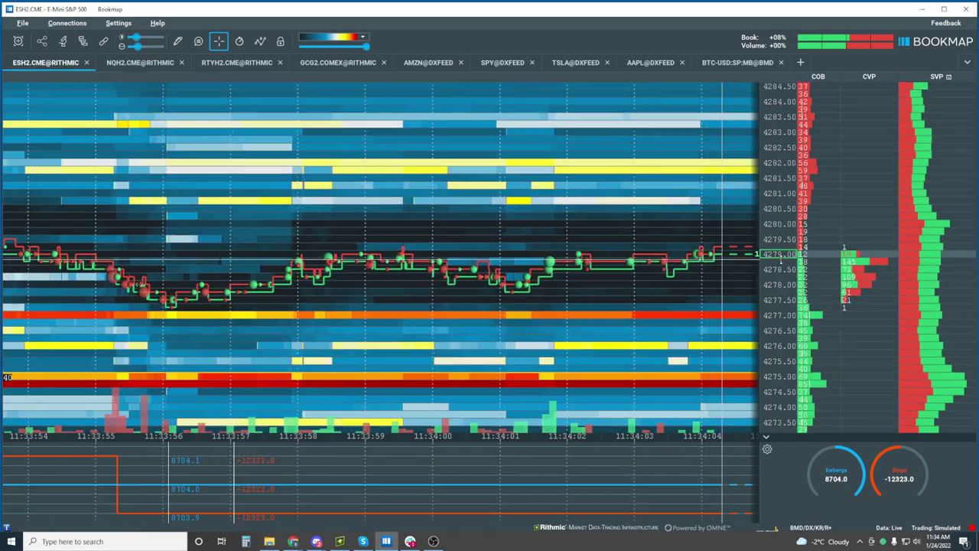
{"action": "scroll", "coordinate": [630, 255], "scroll_direction": "down", "scroll_amount": 2}
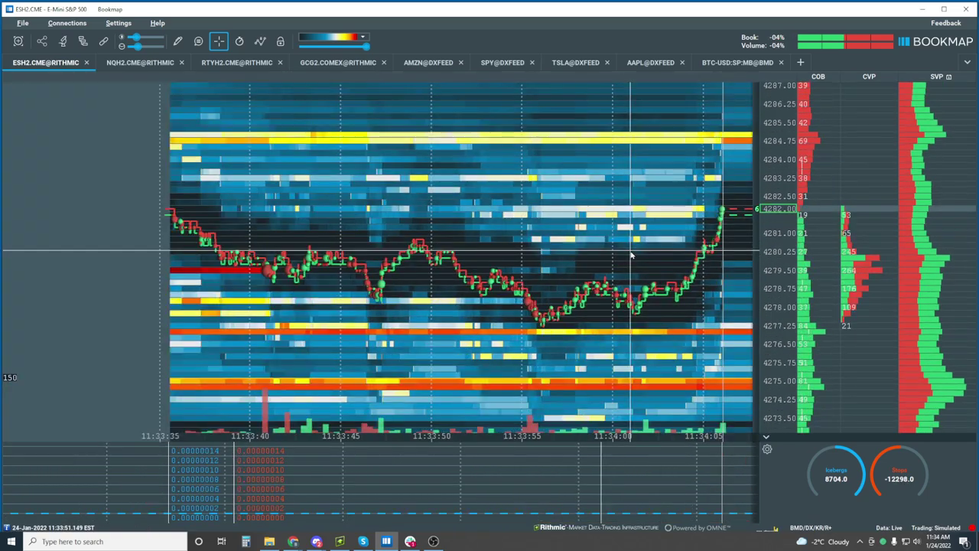
Step: Review the broader ESH2.CME price action and resting liquidity from 10:55 to 11:35 between about 4257 and 4317
{"action": "scroll", "coordinate": [660, 264], "scroll_direction": "down", "scroll_amount": 5}
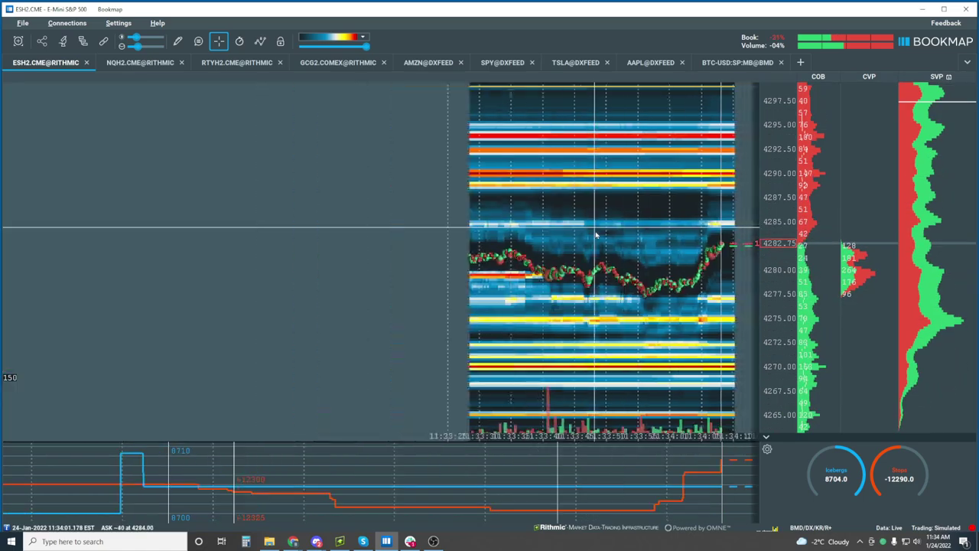
{"action": "scroll", "coordinate": [659, 264], "scroll_direction": "down", "scroll_amount": 3}
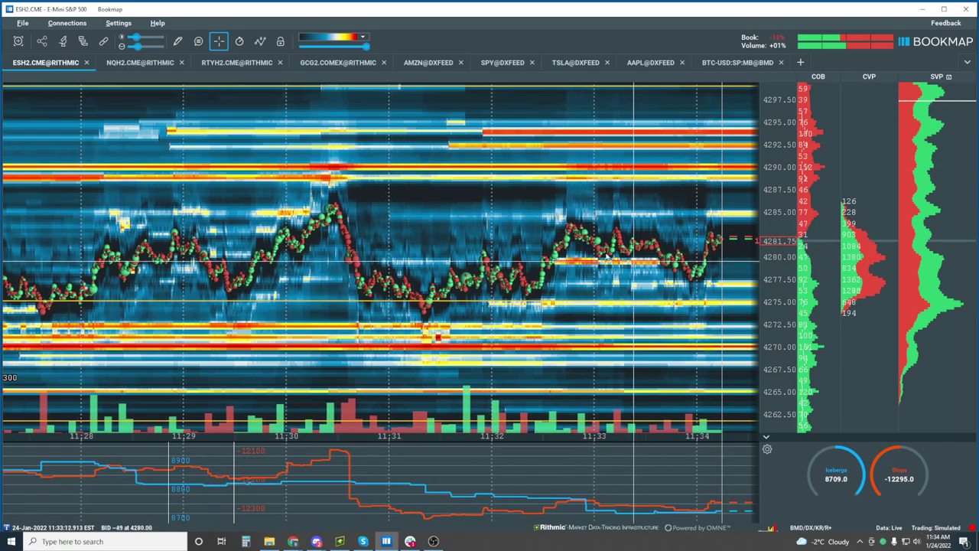
{"action": "scroll", "coordinate": [699, 250], "scroll_direction": "down", "scroll_amount": 2}
{"action": "scroll", "coordinate": [432, 262], "scroll_direction": "down", "scroll_amount": 2}
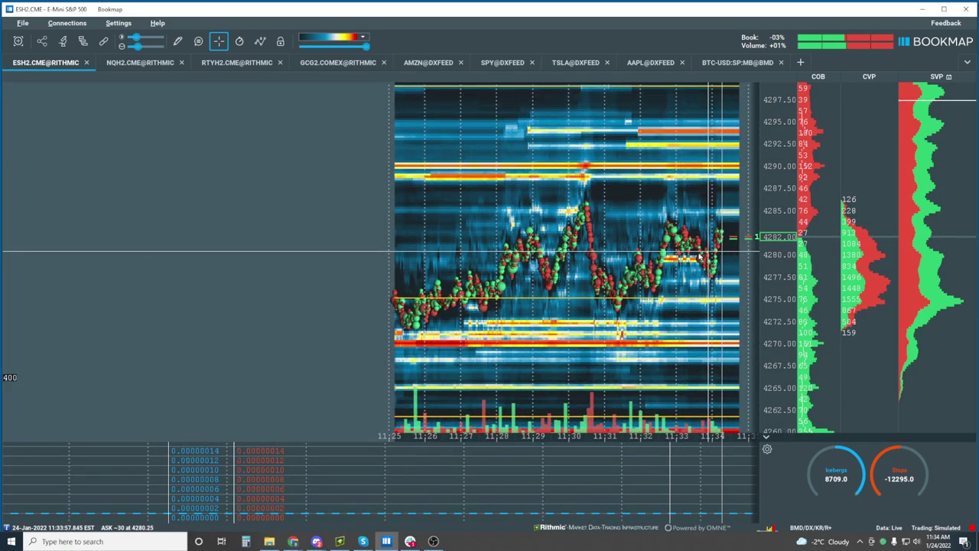
{"action": "scroll", "coordinate": [432, 262], "scroll_direction": "down", "scroll_amount": 3}
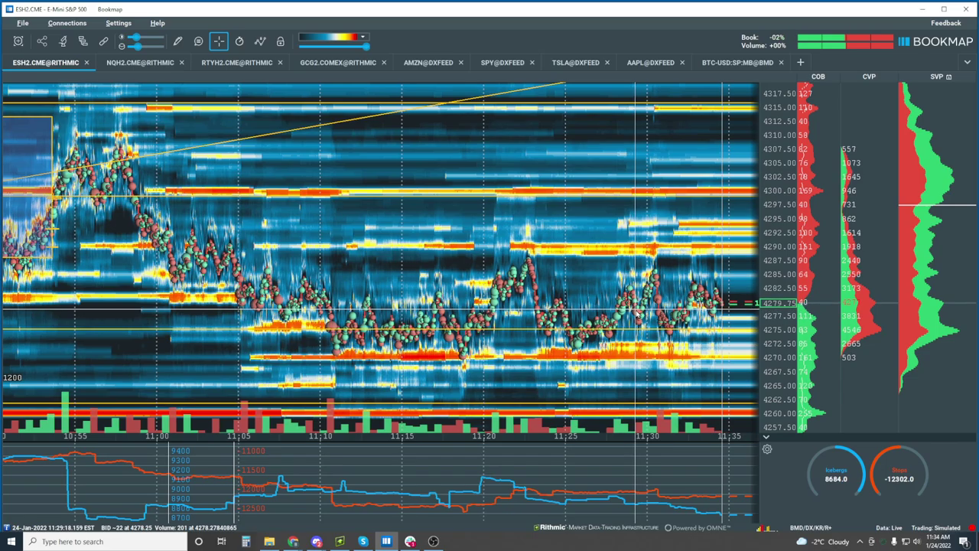
Step: Examine the individual trades and the best bid and ask change at 11:33:56.452 around 4277.75, down to microseconds
{"action": "scroll", "coordinate": [636, 313], "scroll_direction": "up", "scroll_amount": 5}
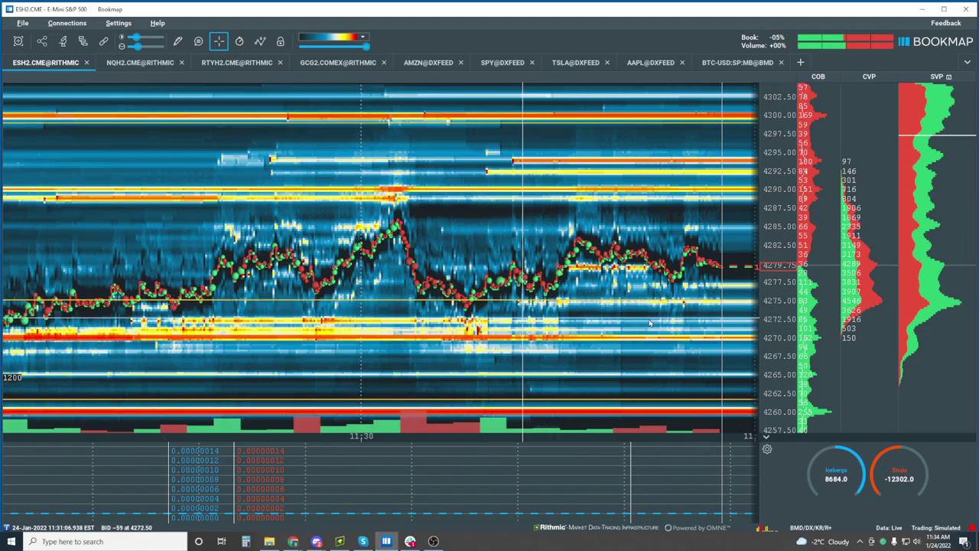
{"action": "scroll", "coordinate": [592, 254], "scroll_direction": "up", "scroll_amount": 5}
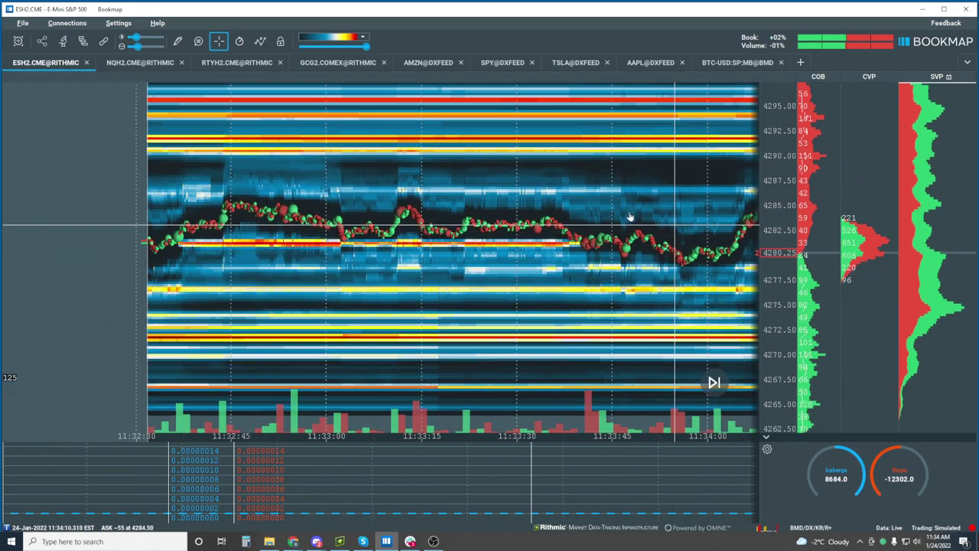
{"action": "scroll", "coordinate": [645, 205], "scroll_direction": "up", "scroll_amount": 5}
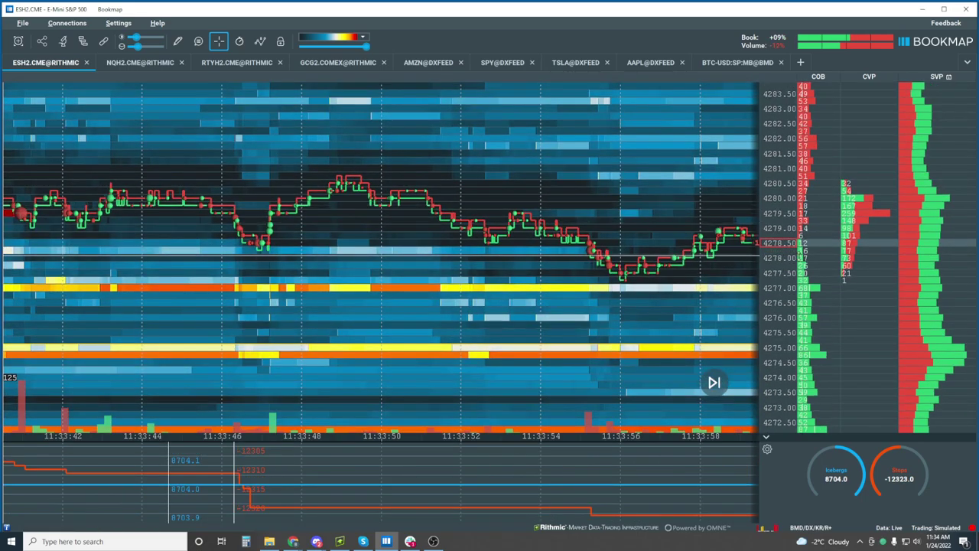
{"action": "scroll", "coordinate": [646, 249], "scroll_direction": "up", "scroll_amount": 5}
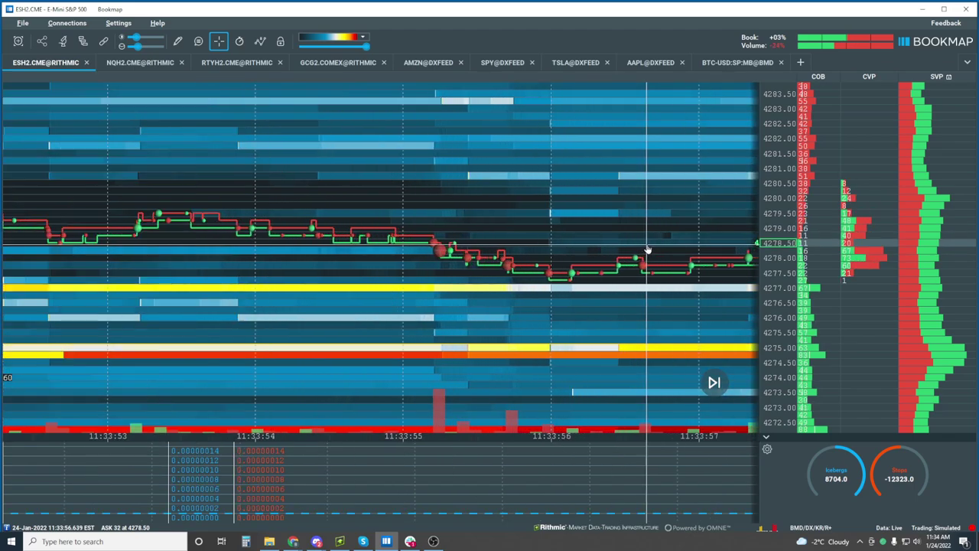
{"action": "scroll", "coordinate": [647, 249], "scroll_direction": "up", "scroll_amount": 5}
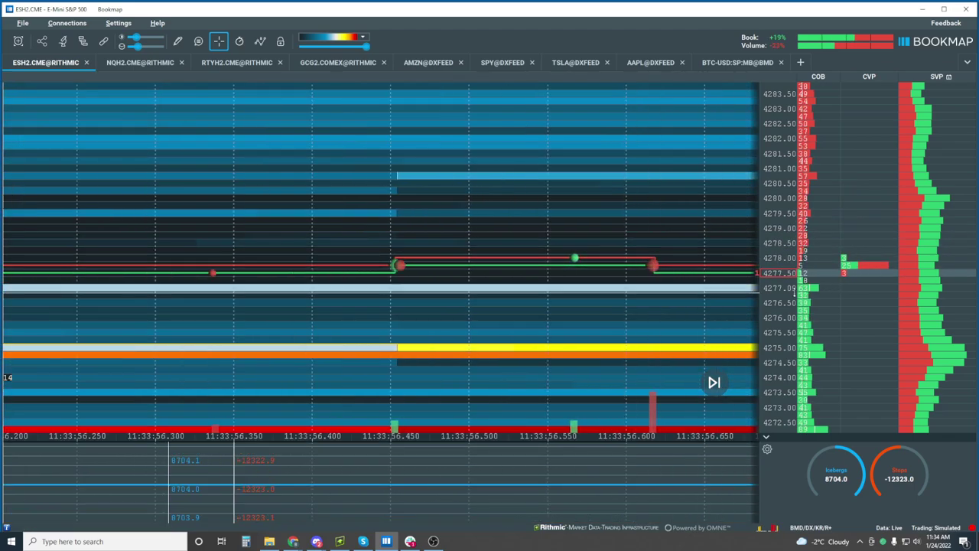
{"action": "scroll", "coordinate": [787, 257], "scroll_direction": "up", "scroll_amount": 3}
{"action": "scroll", "coordinate": [397, 279], "scroll_direction": "up", "scroll_amount": 5}
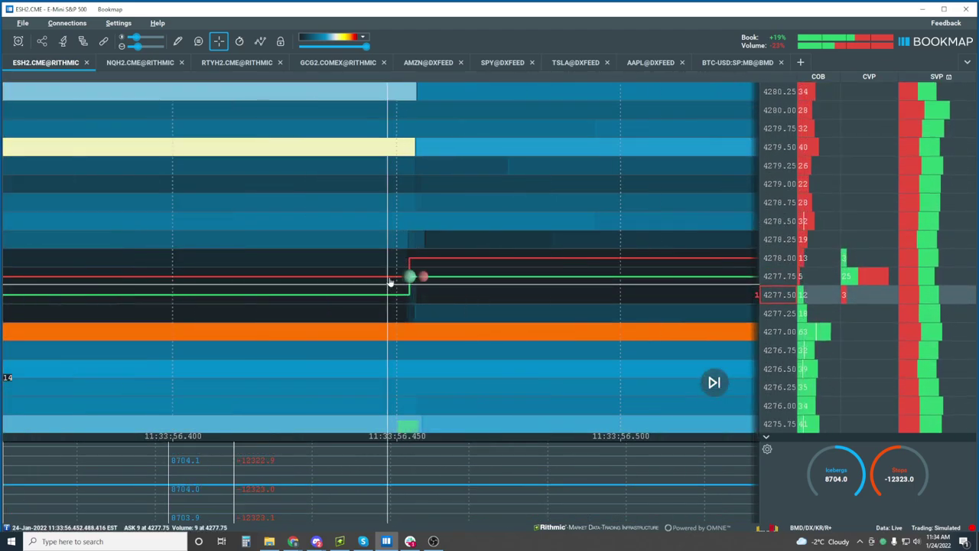
{"action": "scroll", "coordinate": [548, 293], "scroll_direction": "up", "scroll_amount": 5}
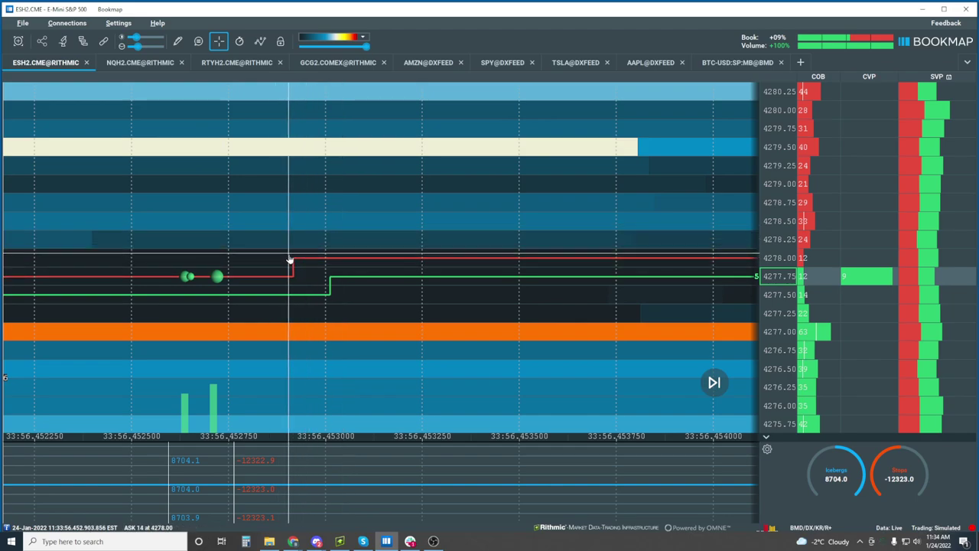
Step: Inspect the order of quote changes and trades at 4277.75 between about 11:33:56.451 and 11:33:56.457
{"action": "scroll", "coordinate": [291, 264], "scroll_direction": "down", "scroll_amount": 1}
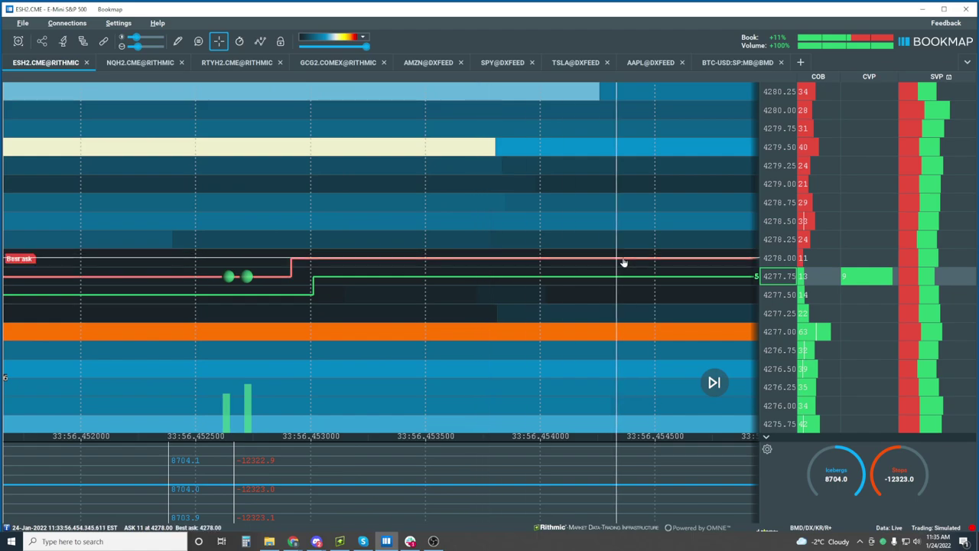
{"action": "scroll", "coordinate": [638, 264], "scroll_direction": "down", "scroll_amount": 2}
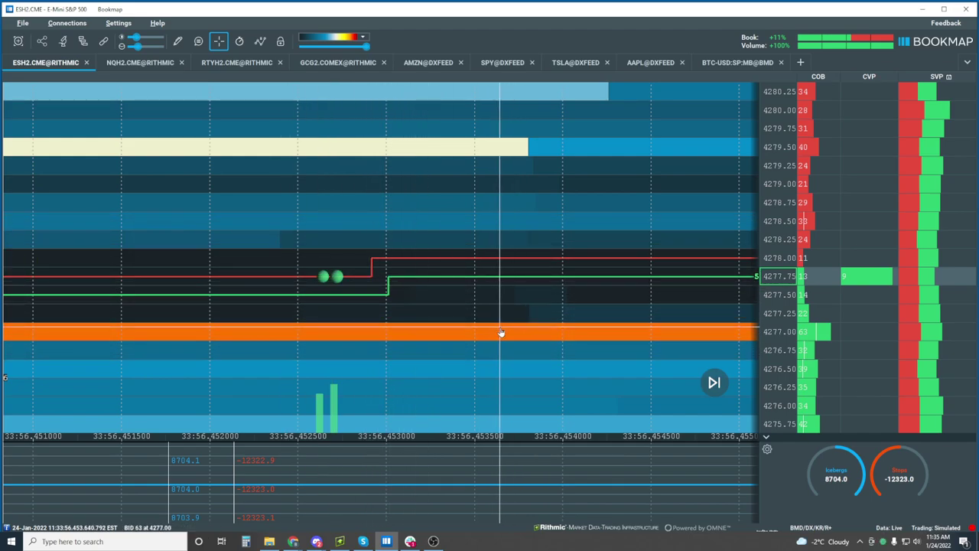
{"action": "scroll", "coordinate": [474, 260], "scroll_direction": "down", "scroll_amount": 1}
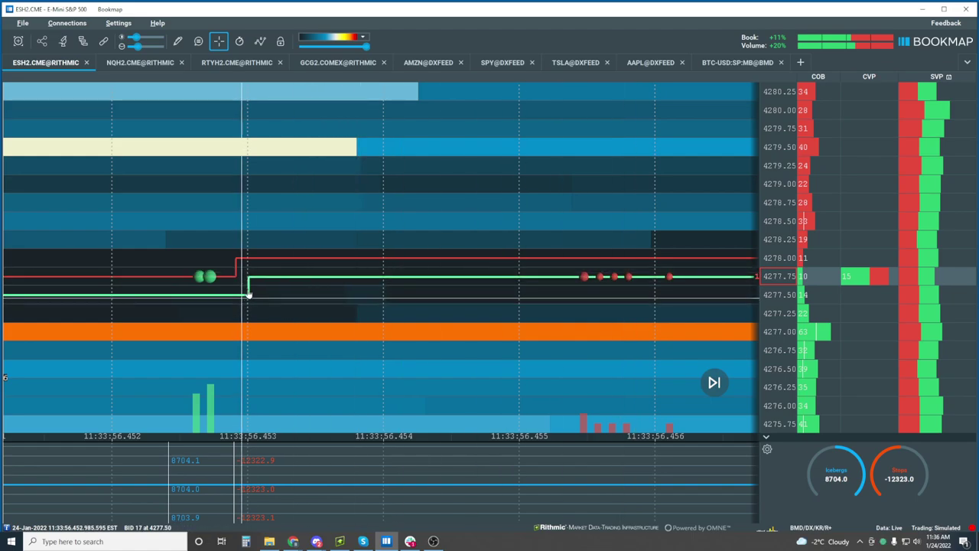
{"action": "scroll", "coordinate": [531, 299], "scroll_direction": "down", "scroll_amount": 3}
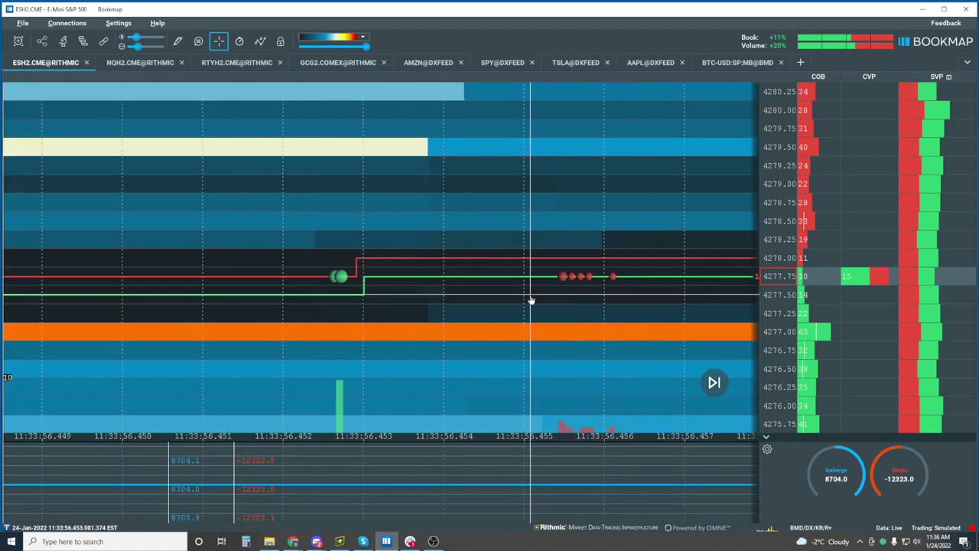
{"action": "scroll", "coordinate": [531, 299], "scroll_direction": "down", "scroll_amount": 2}
{"action": "scroll", "coordinate": [528, 300], "scroll_direction": "down", "scroll_amount": 3}
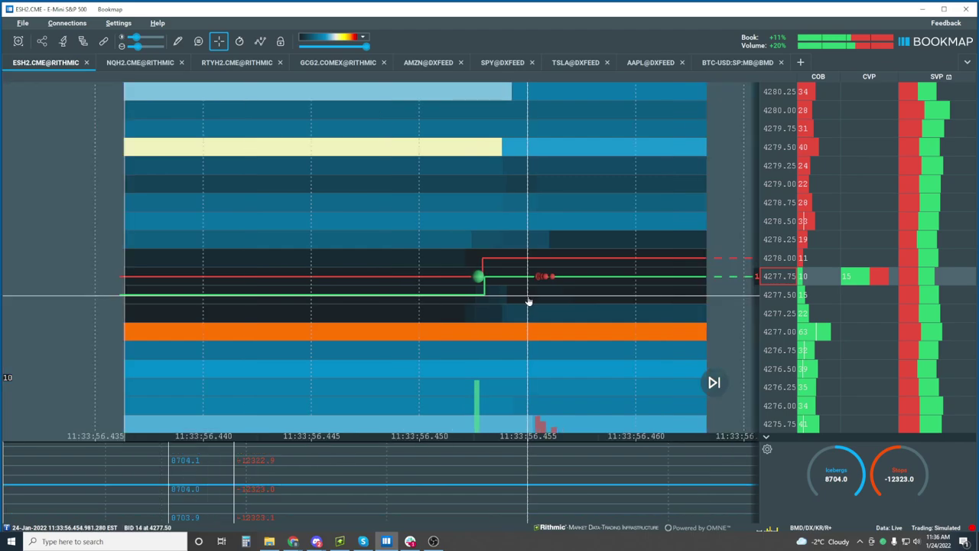
Step: Follow the ESH2.CME trades and best bid and ask forward from 11:33:56.460 to about 11:33:56.617
{"action": "left_click_drag", "start_coordinate": [632, 310], "coordinate": [516, 312]}
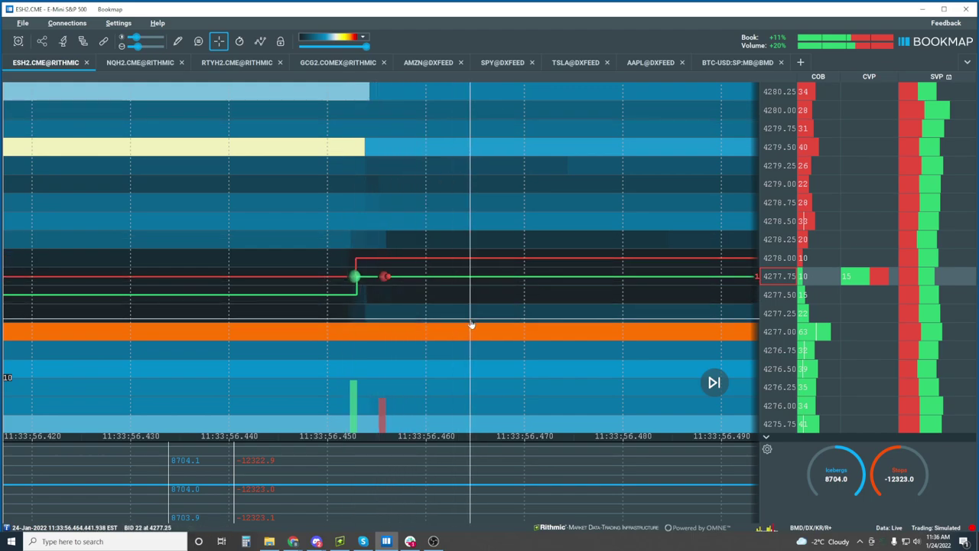
{"action": "scroll", "coordinate": [549, 316], "scroll_direction": "down", "scroll_amount": 1}
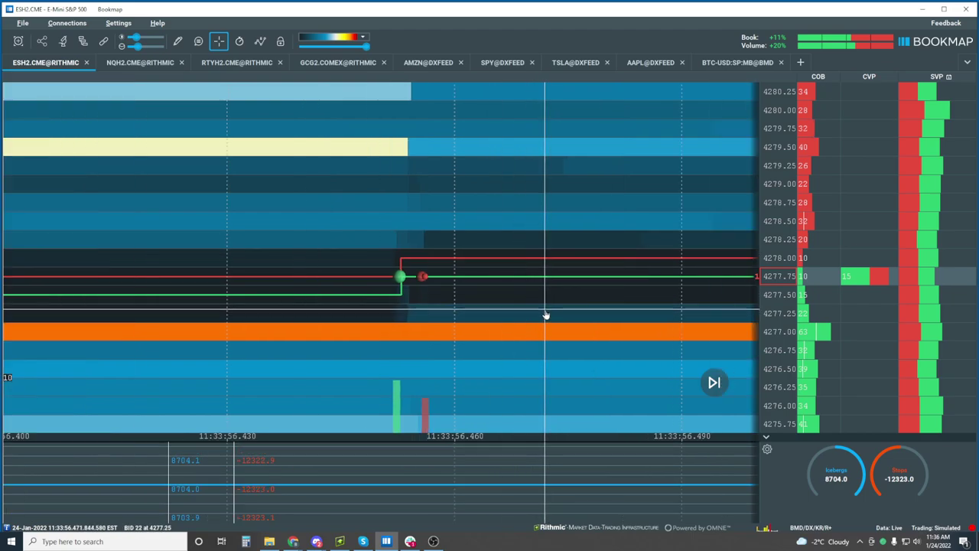
{"action": "left_click_drag", "start_coordinate": [559, 306], "coordinate": [433, 307]}
{"action": "scroll", "coordinate": [452, 309], "scroll_direction": "down", "scroll_amount": 2}
{"action": "scroll", "coordinate": [574, 298], "scroll_direction": "down", "scroll_amount": 1}
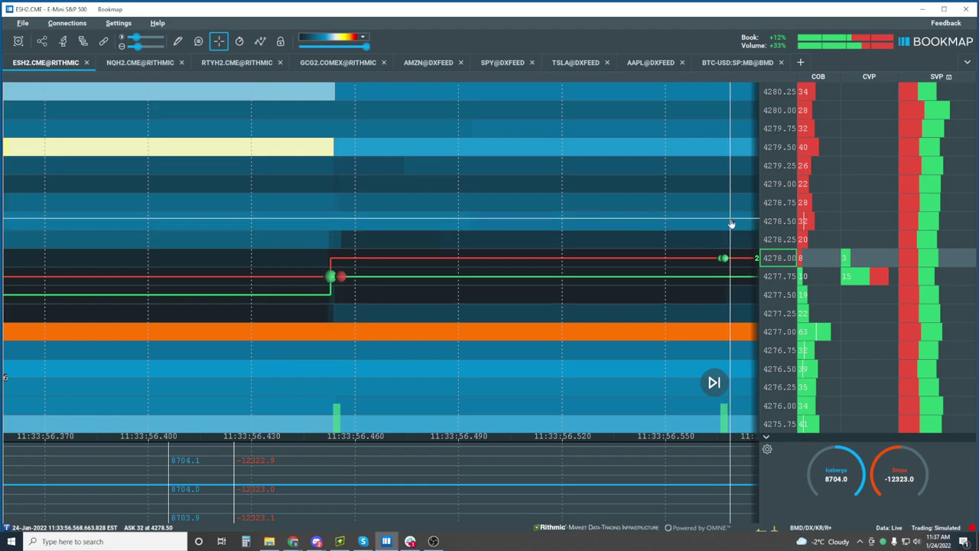
{"action": "left_click_drag", "start_coordinate": [694, 286], "coordinate": [481, 296]}
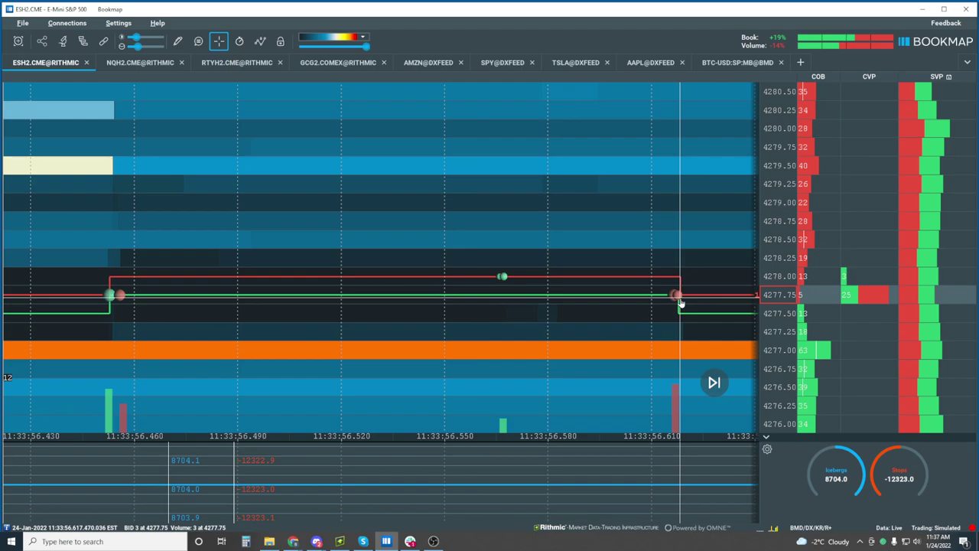
Step: Review the sequence of best bid and ask shifts between 4277.25 and 4278.00 from 11:33:55.800 to 11:33:56.700
{"action": "scroll", "coordinate": [679, 304], "scroll_direction": "down", "scroll_amount": 5}
{"action": "left_click_drag", "start_coordinate": [681, 302], "coordinate": [601, 313]}
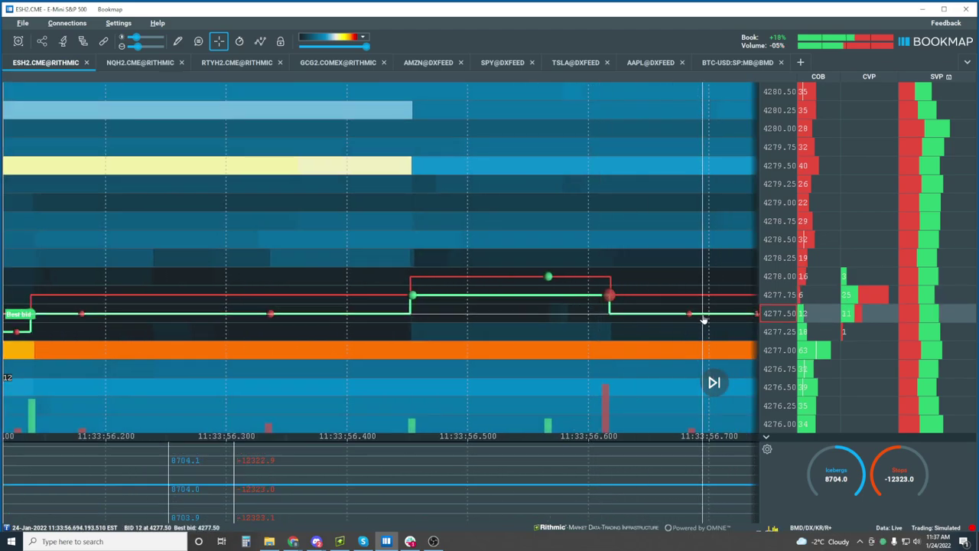
{"action": "scroll", "coordinate": [698, 318], "scroll_direction": "down", "scroll_amount": 2}
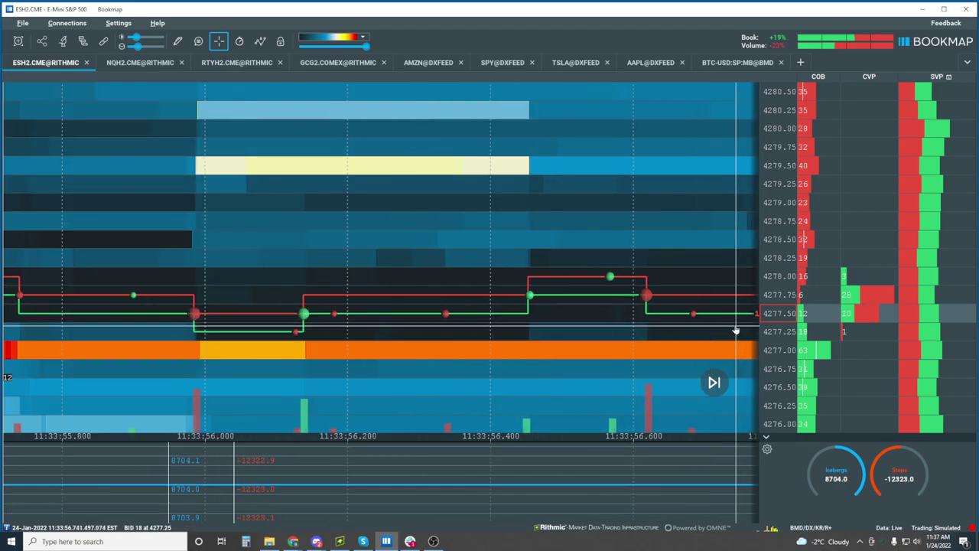
Step: Follow the ESH2.CME trades and best bid and ask forward from about 11:33:56.6 to 11:34:02
{"action": "left_click_drag", "start_coordinate": [735, 331], "coordinate": [579, 332]}
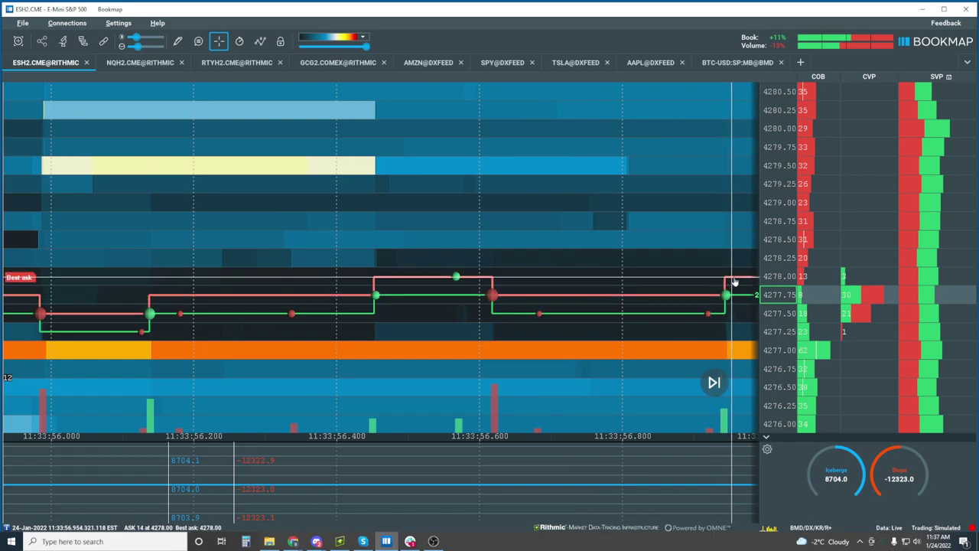
{"action": "left_click_drag", "start_coordinate": [689, 294], "coordinate": [619, 302]}
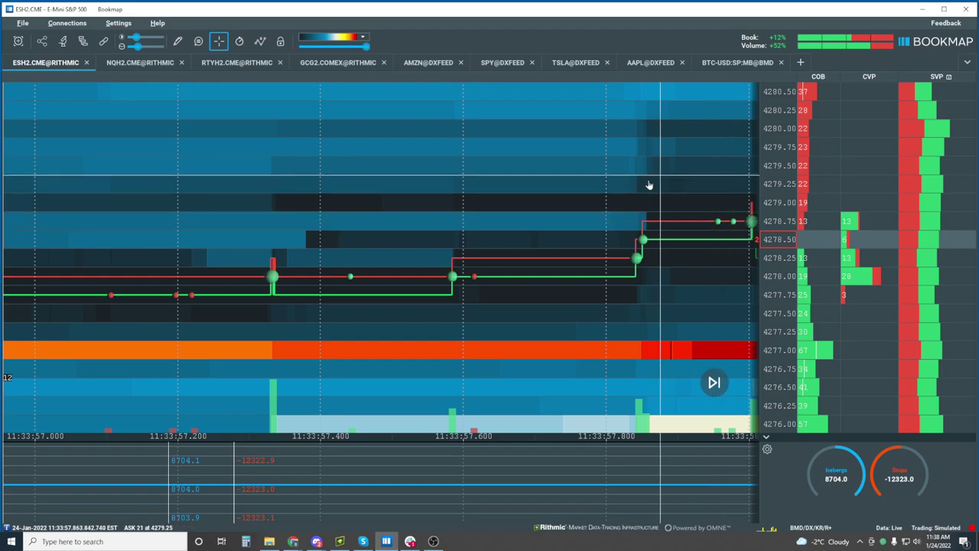
{"action": "scroll", "coordinate": [627, 275], "scroll_direction": "down", "scroll_amount": 2}
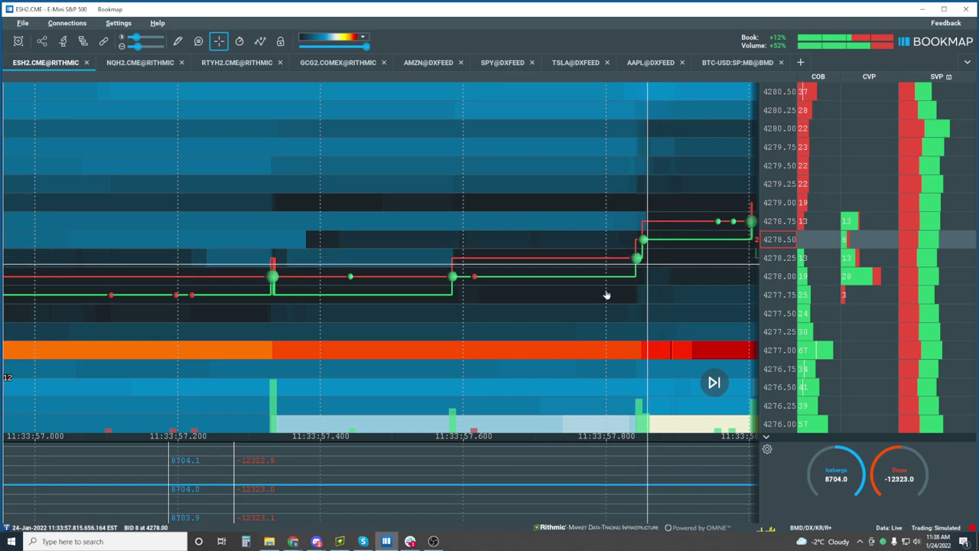
{"action": "scroll", "coordinate": [585, 305], "scroll_direction": "down", "scroll_amount": 3}
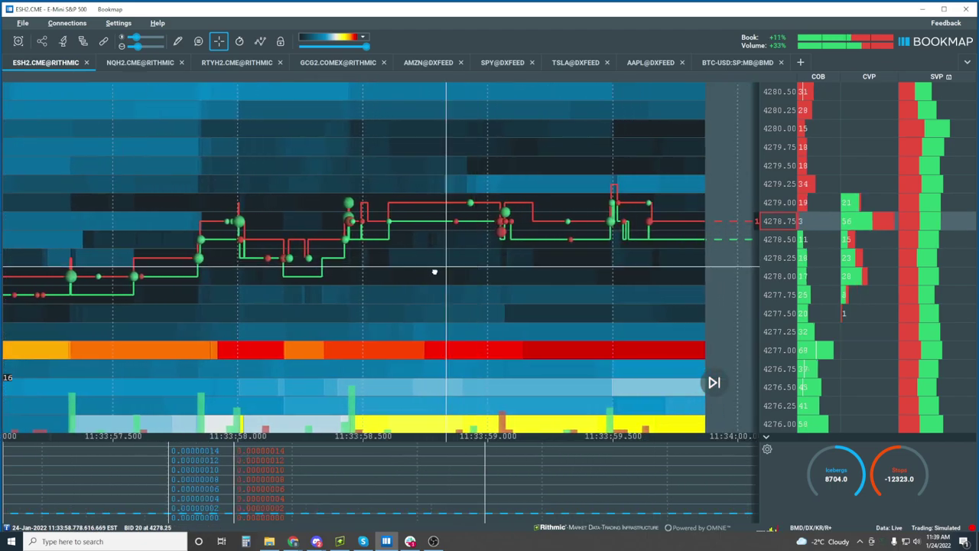
{"action": "scroll", "coordinate": [536, 298], "scroll_direction": "down", "scroll_amount": 3}
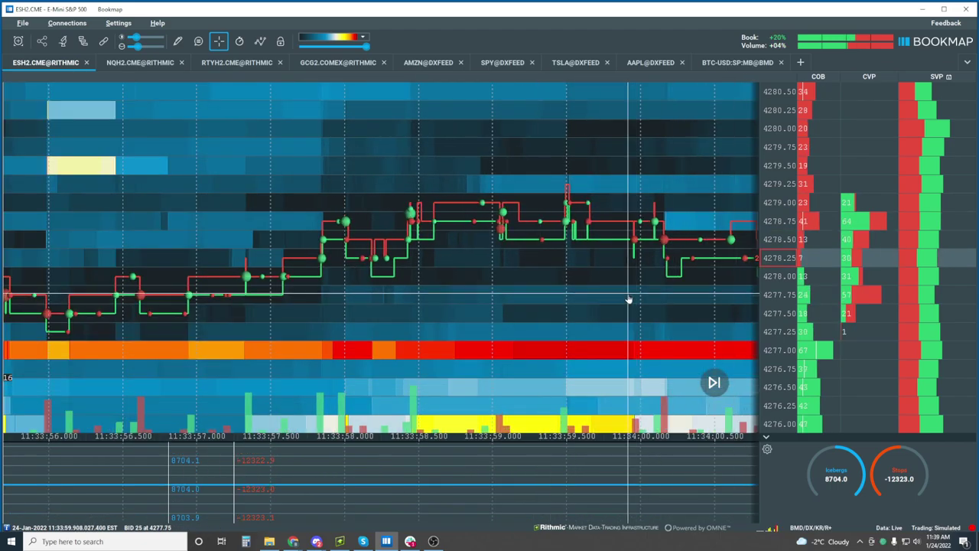
{"action": "scroll", "coordinate": [620, 291], "scroll_direction": "down", "scroll_amount": 4}
{"action": "scroll", "coordinate": [620, 291], "scroll_direction": "down", "scroll_amount": 2}
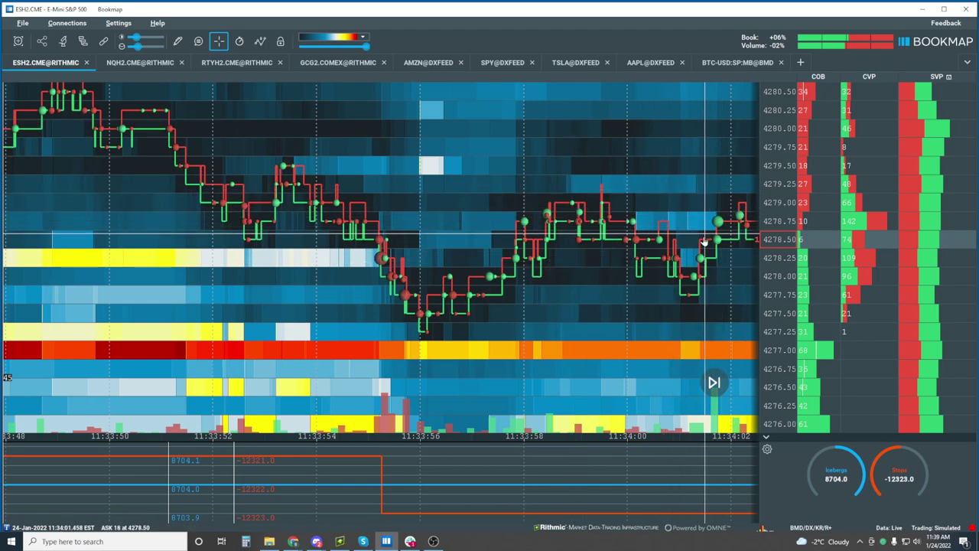
Step: Widen the heatmap to review ESH2.CME price action and liquidity from about 11:14 to 11:40, between 4242.50 and 4302.50
{"action": "scroll", "coordinate": [655, 222], "scroll_direction": "down", "scroll_amount": 5}
{"action": "scroll", "coordinate": [651, 226], "scroll_direction": "down", "scroll_amount": 5}
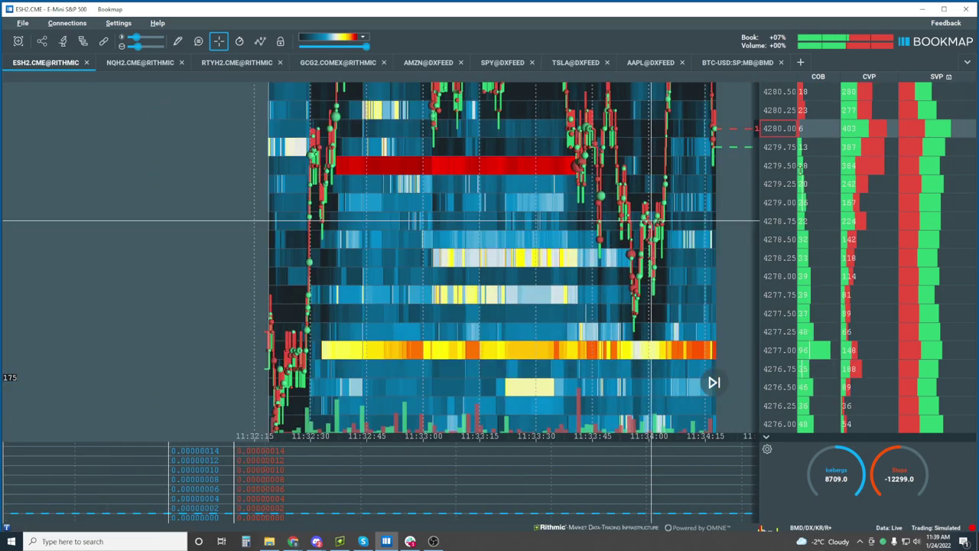
{"action": "scroll", "coordinate": [788, 243], "scroll_direction": "down", "scroll_amount": 5}
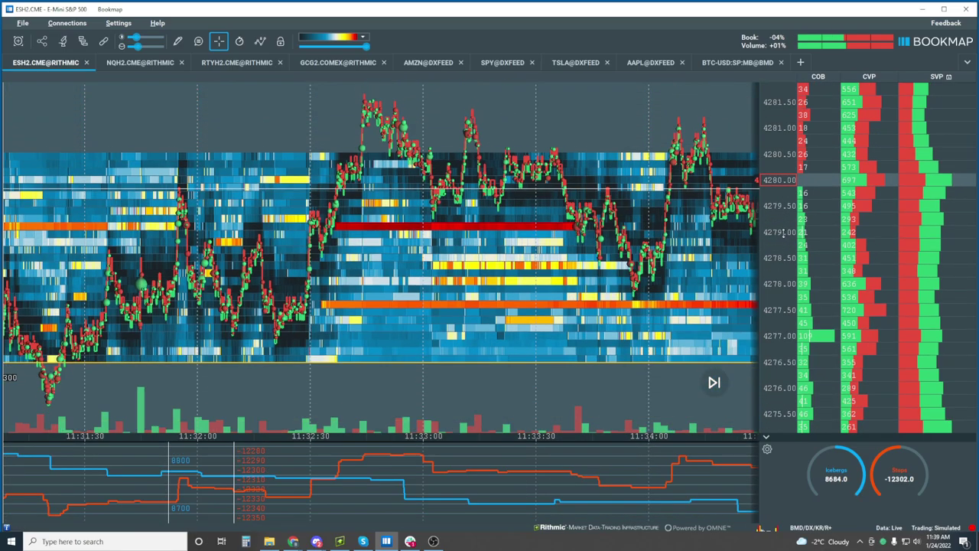
{"action": "scroll", "coordinate": [642, 217], "scroll_direction": "down", "scroll_amount": 3}
{"action": "scroll", "coordinate": [642, 217], "scroll_direction": "down", "scroll_amount": 5}
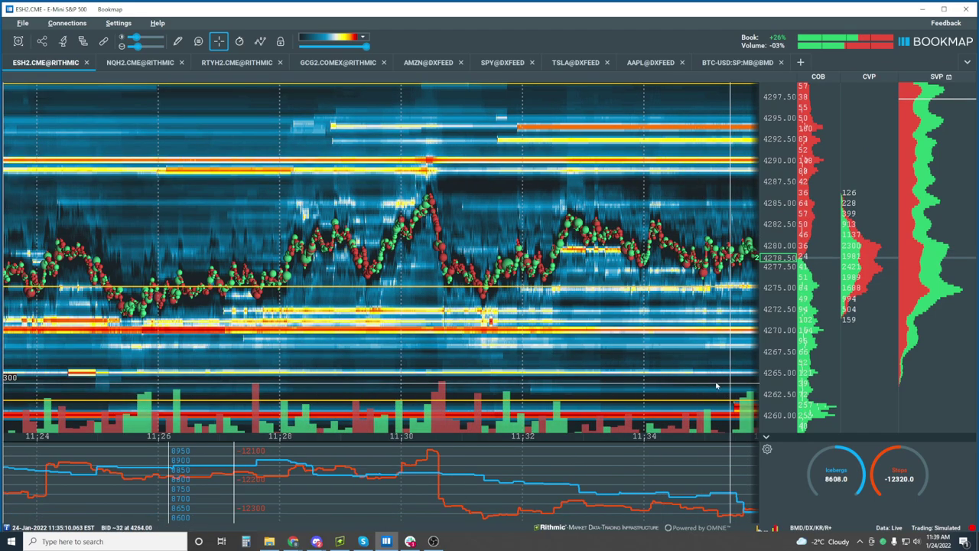
{"action": "scroll", "coordinate": [716, 386], "scroll_direction": "down", "scroll_amount": 3}
{"action": "scroll", "coordinate": [638, 280], "scroll_direction": "down", "scroll_amount": 3}
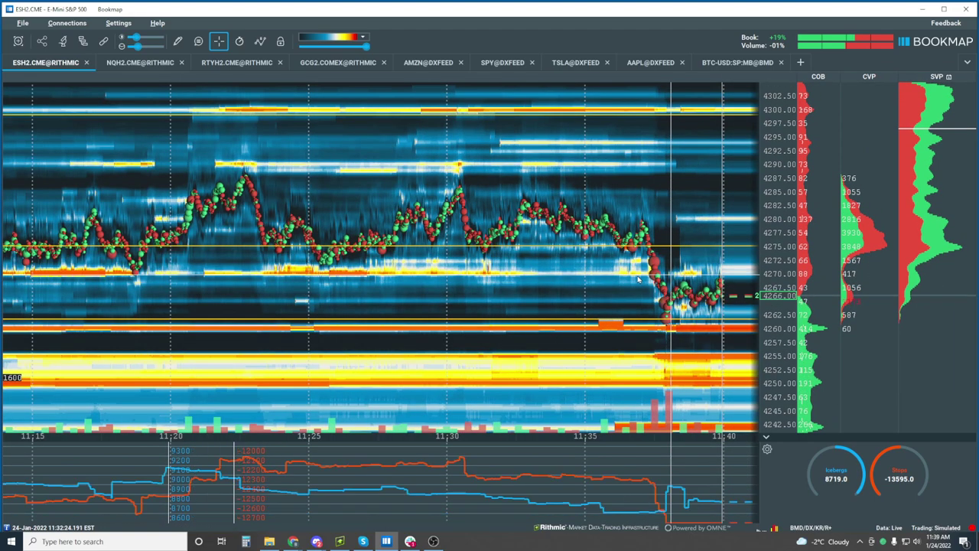
Step: Draw rectangles around the 11:21–11:37 range at about 4273.50–4288 and the range from 11:37 onward at about 4261–4273
{"action": "scroll", "coordinate": [638, 280], "scroll_direction": "down", "scroll_amount": 2}
{"action": "left_click", "coordinate": [177, 41]}
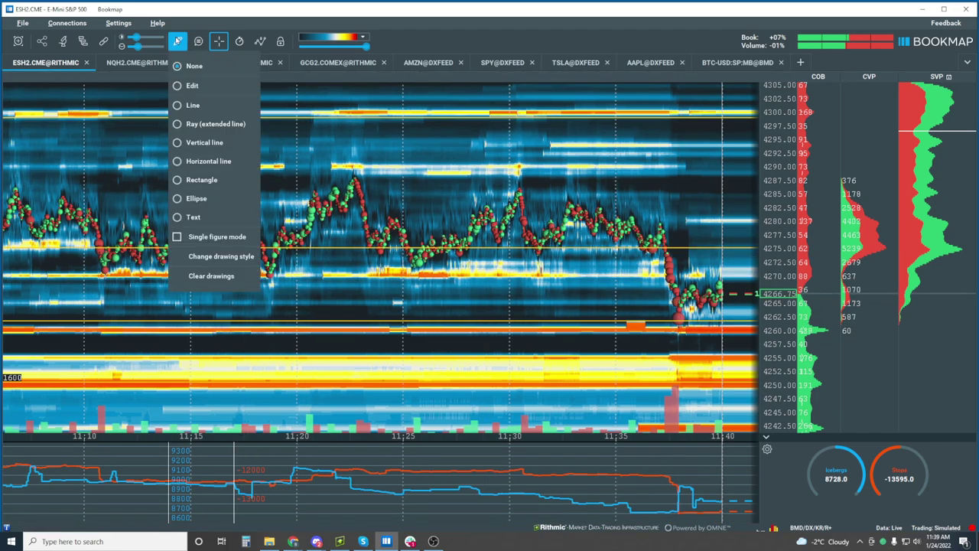
{"action": "left_click", "coordinate": [201, 179]}
{"action": "left_click_drag", "start_coordinate": [671, 255], "coordinate": [327, 176]}
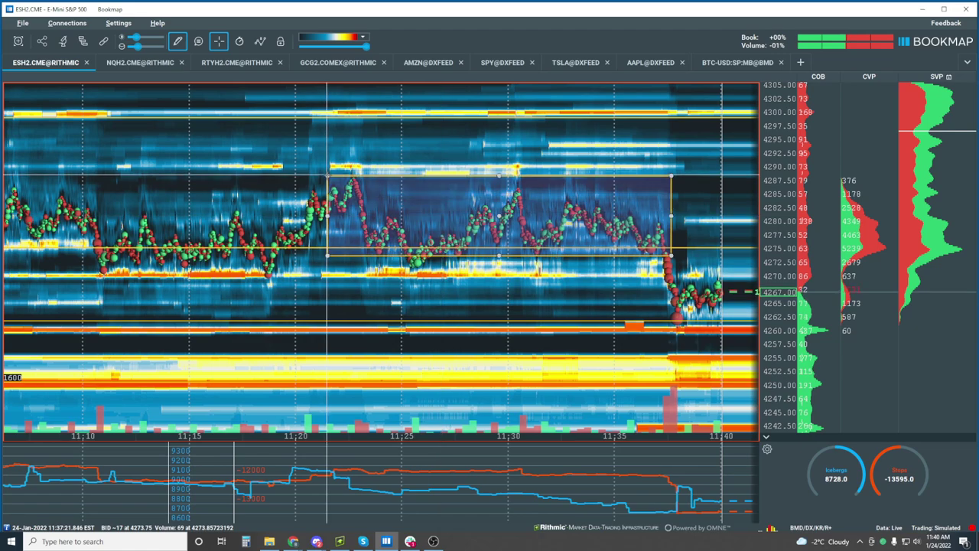
{"action": "mouse_move", "coordinate": [664, 260]}
{"action": "left_mouse_down"}
{"action": "mouse_move", "coordinate": [707, 298]}
{"action": "mouse_move", "coordinate": [747, 296]}
{"action": "left_mouse_up"}
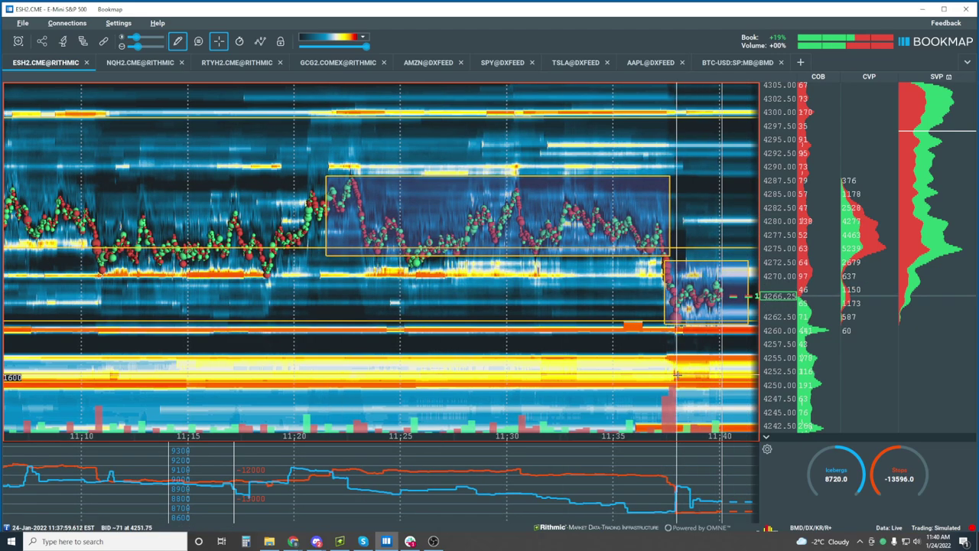
Step: Inspect the two boxed price ranges and the price move and liquidity at about 11:41:20
{"action": "scroll", "coordinate": [634, 316], "scroll_direction": "down", "scroll_amount": 2}
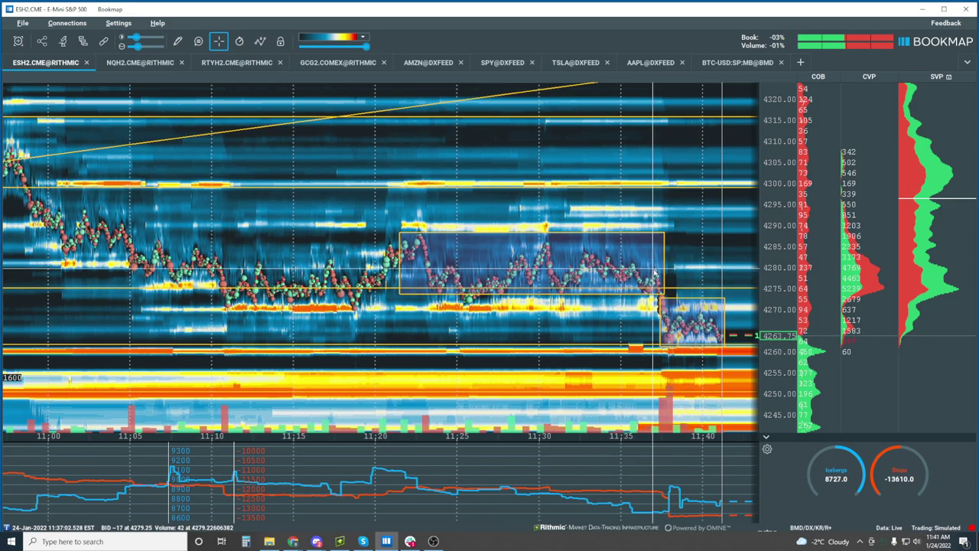
{"action": "scroll", "coordinate": [616, 269], "scroll_direction": "up", "scroll_amount": 3}
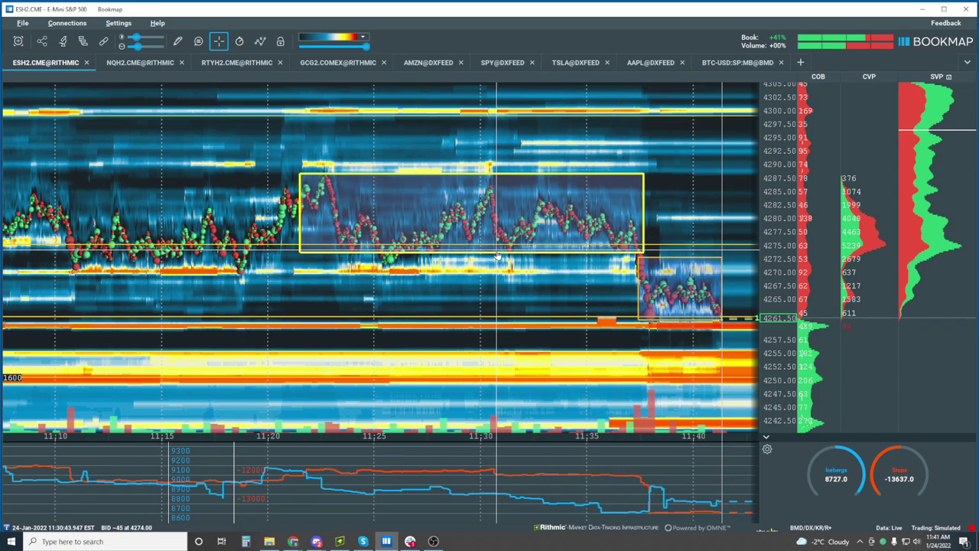
{"action": "scroll", "coordinate": [719, 310], "scroll_direction": "up", "scroll_amount": 3}
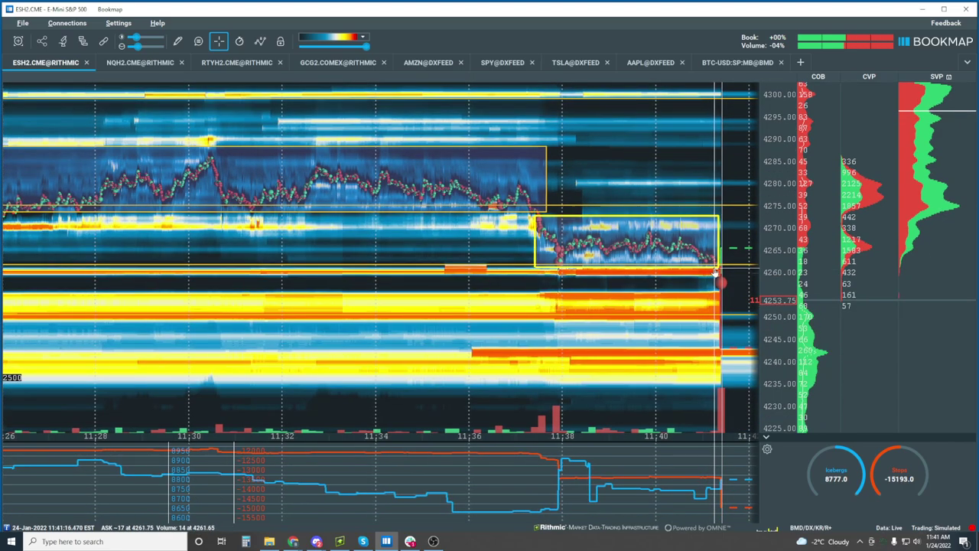
{"action": "scroll", "coordinate": [716, 271], "scroll_direction": "up", "scroll_amount": 4}
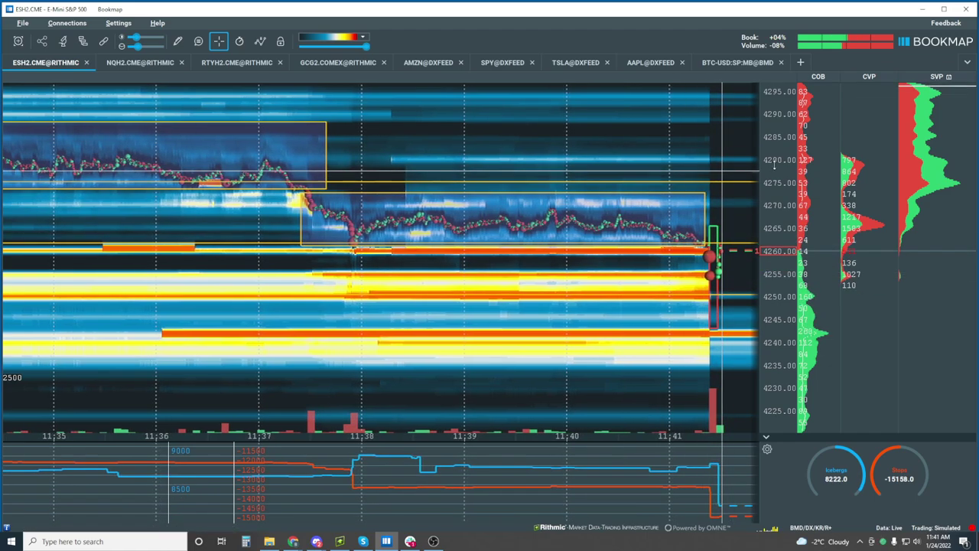
Step: Review the 11:41 move against the wider heatmap from about 10:30, covering prices from 4187.50 to 4350
{"action": "scroll", "coordinate": [774, 167], "scroll_direction": "down", "scroll_amount": 4}
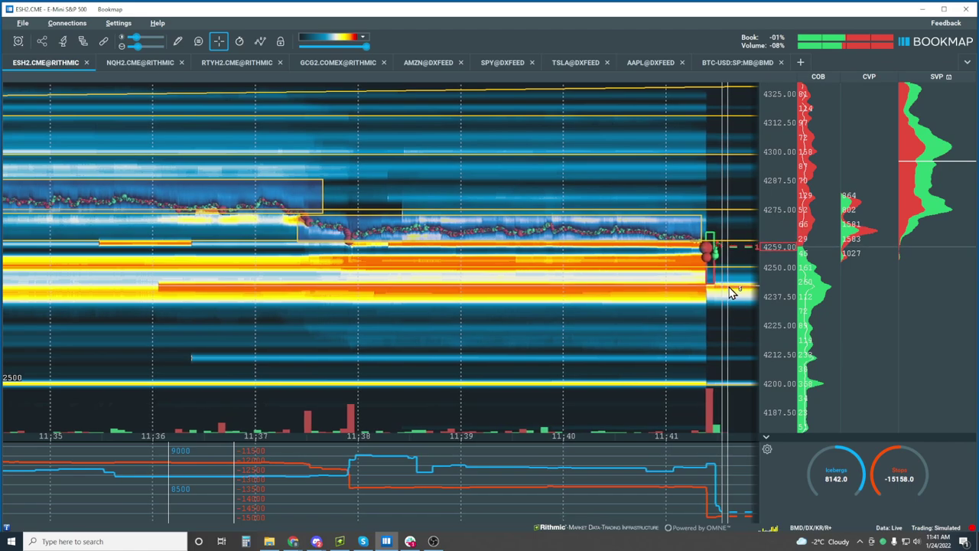
{"action": "scroll", "coordinate": [612, 176], "scroll_direction": "down", "scroll_amount": 4}
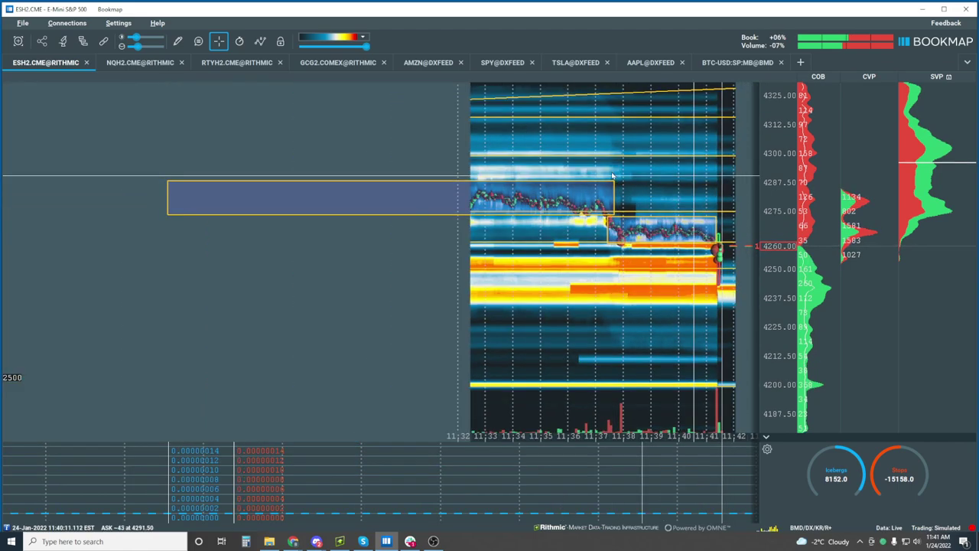
{"action": "scroll", "coordinate": [612, 176], "scroll_direction": "down", "scroll_amount": 3}
{"action": "scroll", "coordinate": [667, 188], "scroll_direction": "down", "scroll_amount": 4}
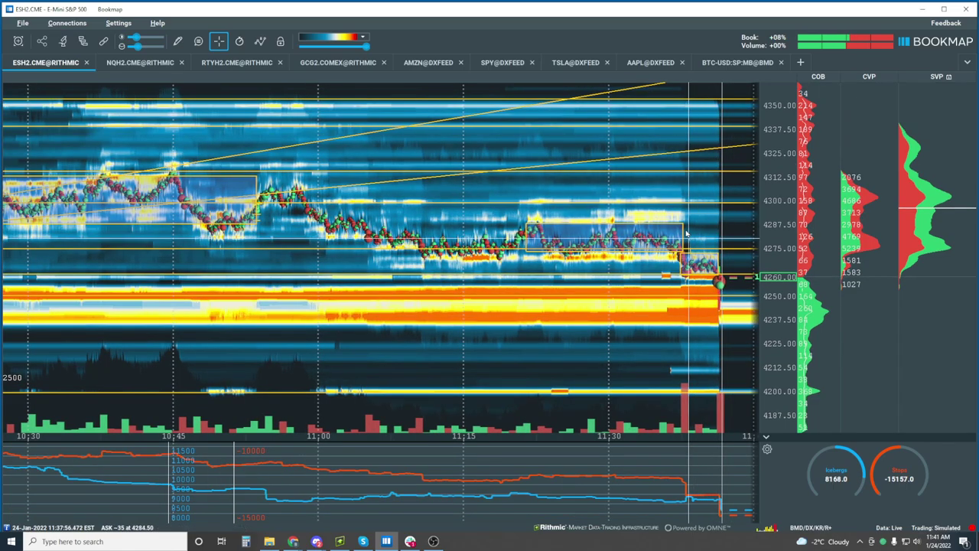
Step: Examine the price action and liquidity around 4235–4275 from the 11:41:20 move to about 11:42:50
{"action": "scroll", "coordinate": [686, 234], "scroll_direction": "up", "scroll_amount": 10}
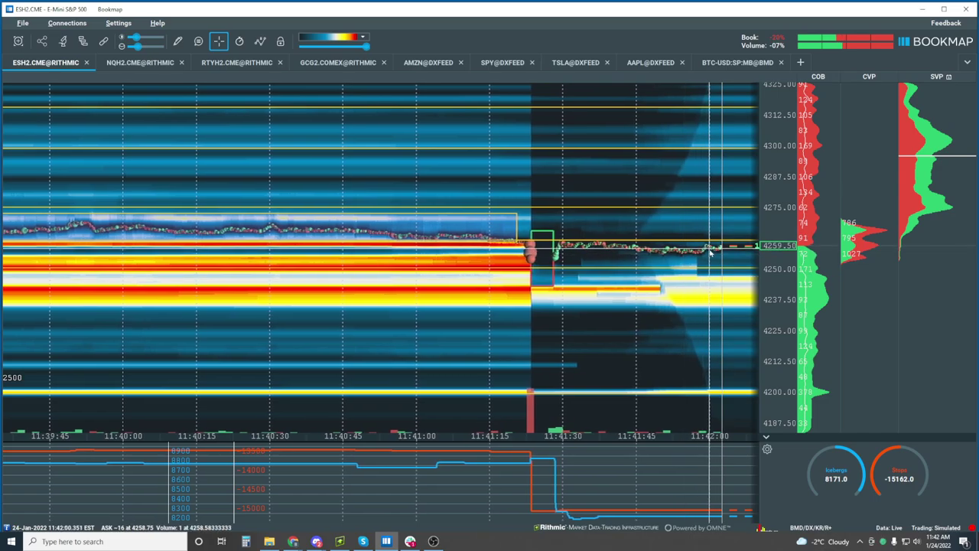
{"action": "scroll", "coordinate": [686, 304], "scroll_direction": "down", "scroll_amount": 4}
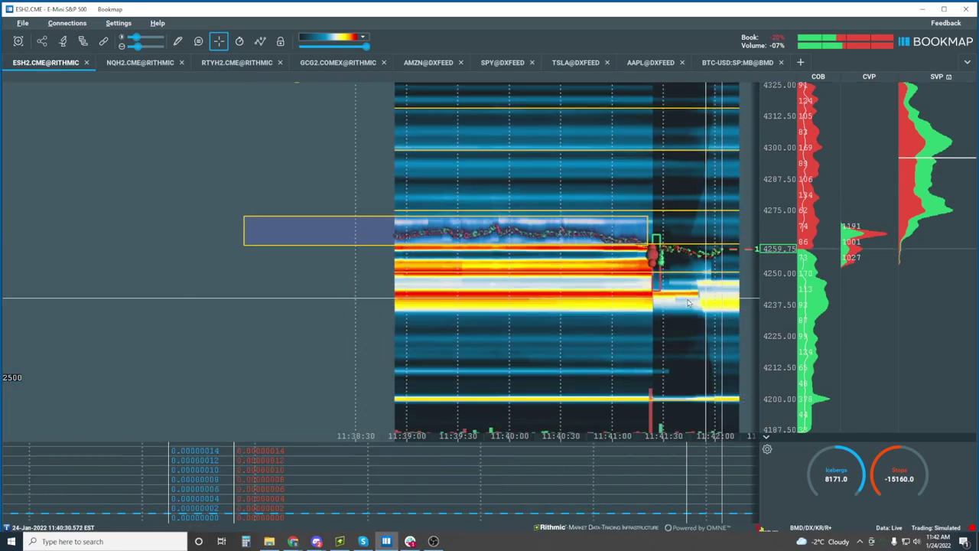
{"action": "scroll", "coordinate": [686, 304], "scroll_direction": "down", "scroll_amount": 8}
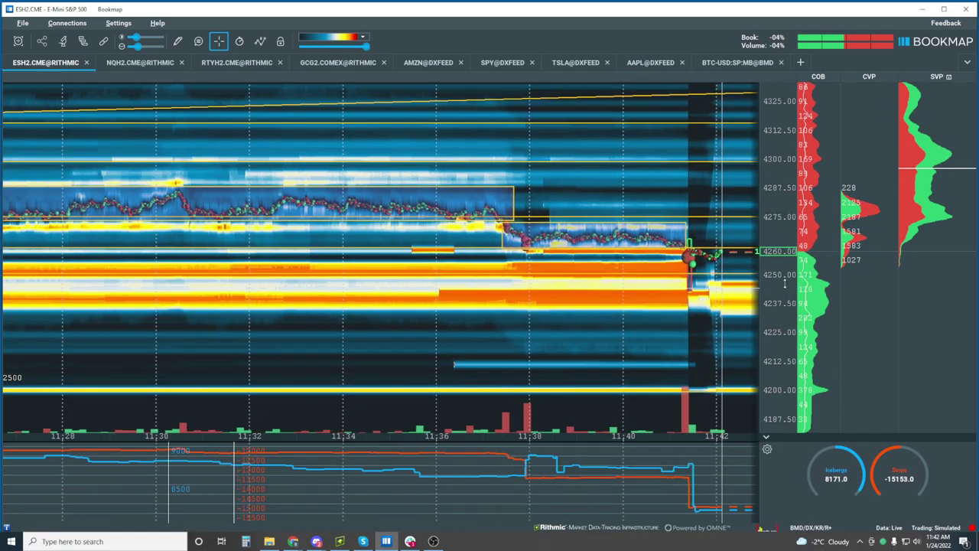
{"action": "scroll", "coordinate": [783, 262], "scroll_direction": "up", "scroll_amount": 3}
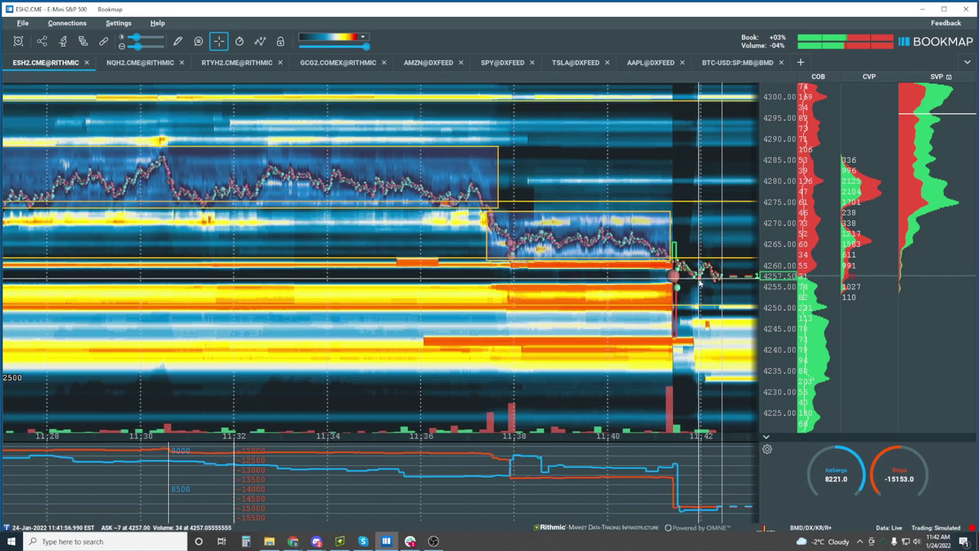
{"action": "scroll", "coordinate": [699, 283], "scroll_direction": "up", "scroll_amount": 2}
{"action": "scroll", "coordinate": [698, 283], "scroll_direction": "up", "scroll_amount": 5}
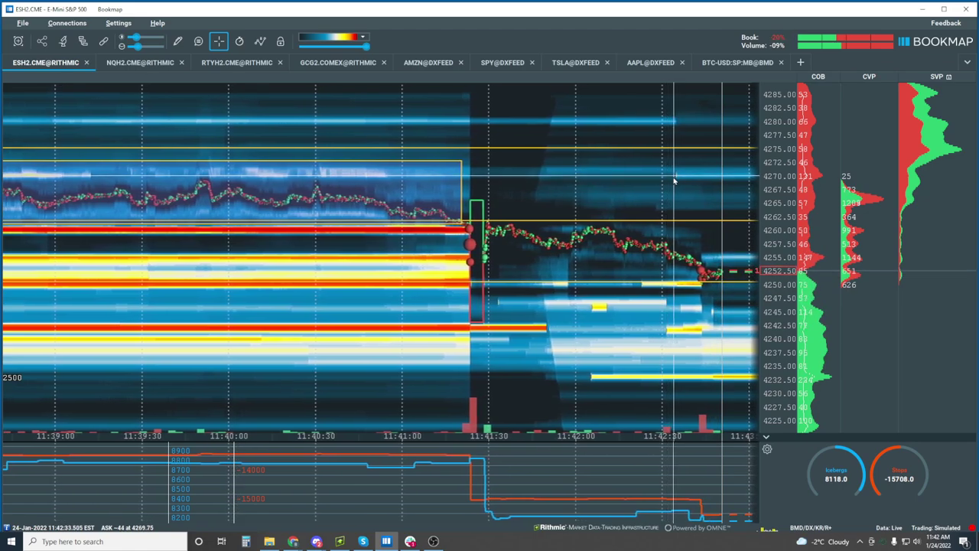
Step: Draw four small ellipses stepping up from about 4263.50 to 4274 between about 11:43:10 and 11:43:50
{"action": "scroll", "coordinate": [646, 199], "scroll_direction": "down", "scroll_amount": 5}
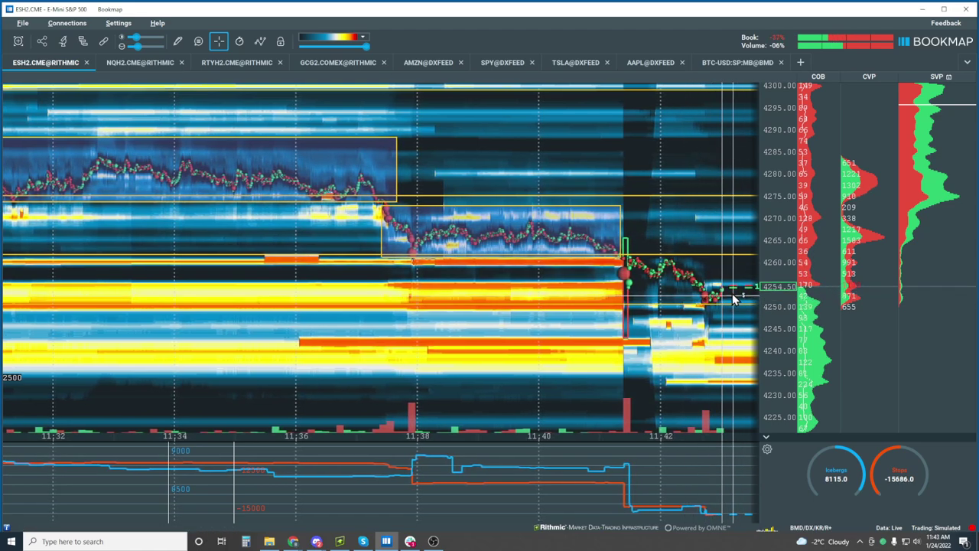
{"action": "left_click", "coordinate": [177, 41]}
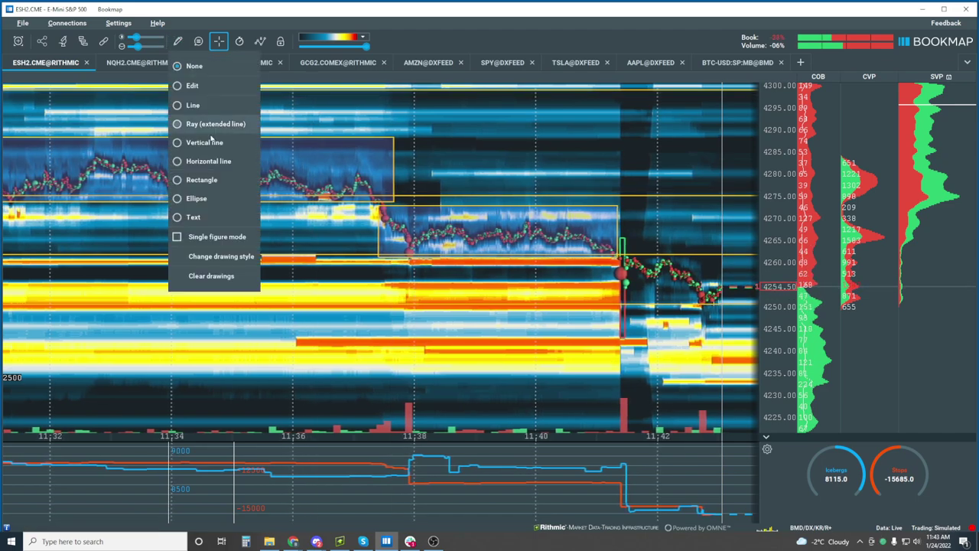
{"action": "left_click", "coordinate": [208, 199]}
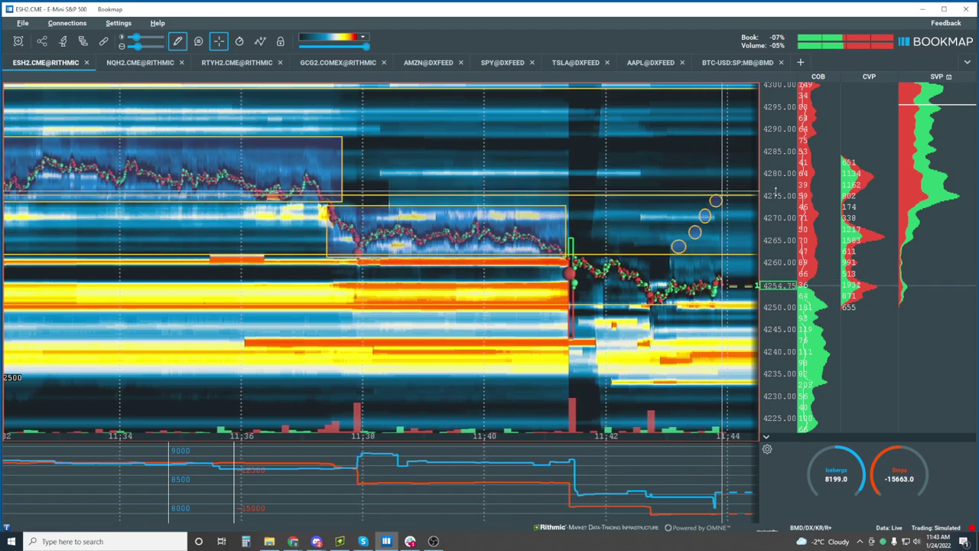
{"action": "key", "text": "Escape"}
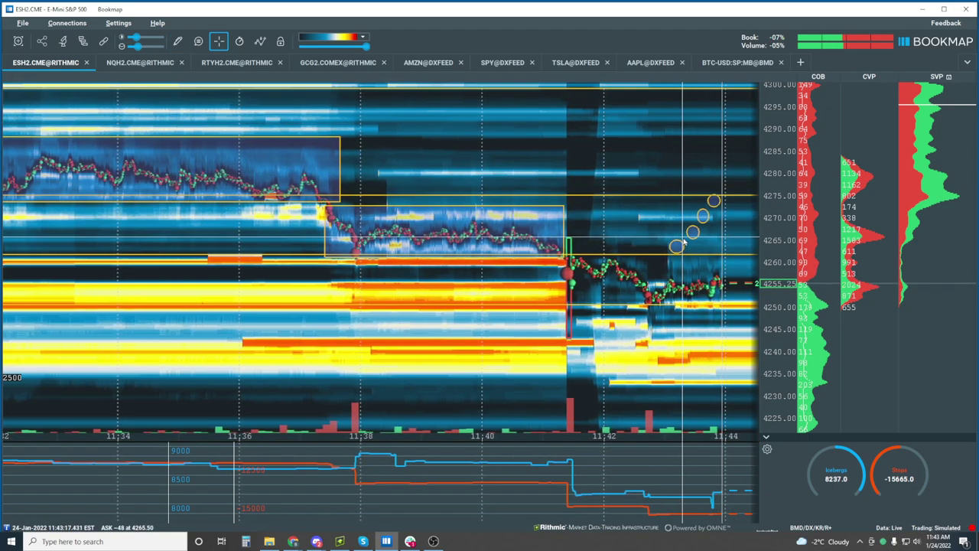
Step: Review the boxed ranges and the rising ellipses against the heatmap from before 11:00 to 11:45, between 4187.50 and 4350
{"action": "scroll", "coordinate": [772, 174], "scroll_direction": "down", "scroll_amount": 3}
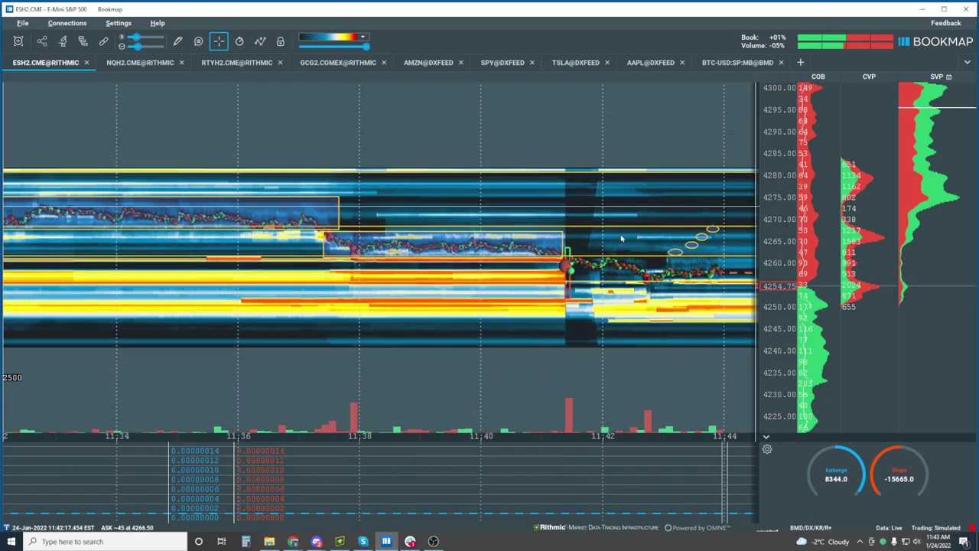
{"action": "scroll", "coordinate": [621, 240], "scroll_direction": "down", "scroll_amount": 5}
{"action": "scroll", "coordinate": [621, 240], "scroll_direction": "down", "scroll_amount": 5}
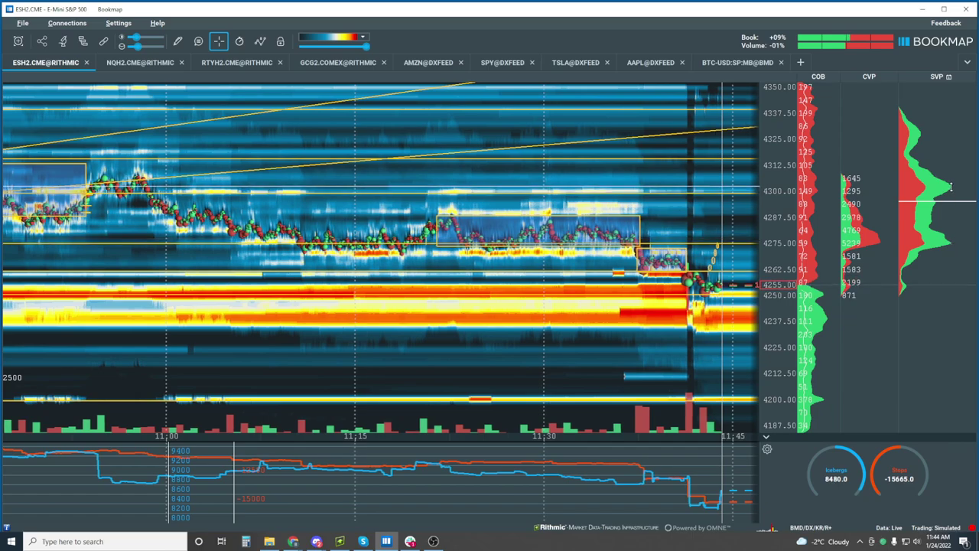
Step: Follow the price and the liquidity around 4250 and 4260 from 11:42:30 to about 11:46:15
{"action": "scroll", "coordinate": [707, 222], "scroll_direction": "up", "scroll_amount": 10}
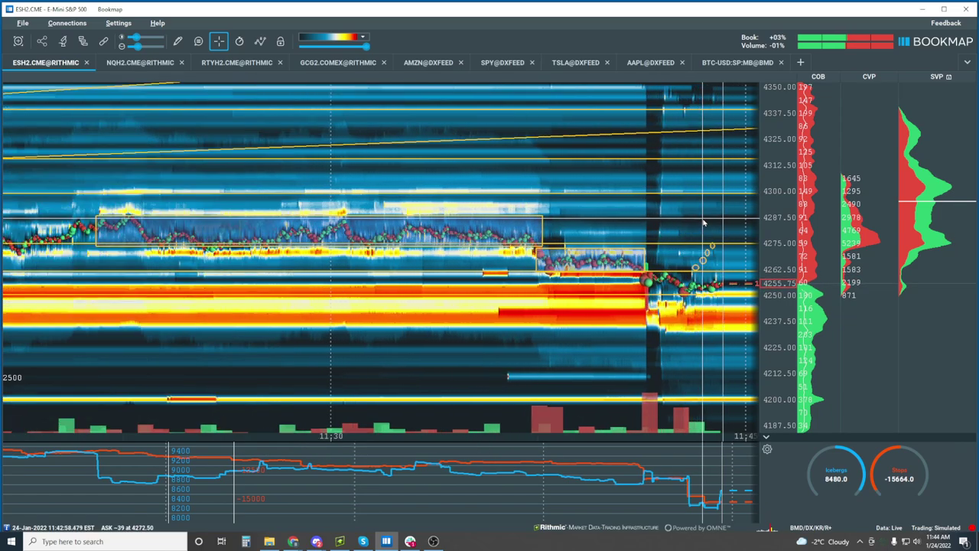
{"action": "scroll", "coordinate": [776, 311], "scroll_direction": "up", "scroll_amount": 8}
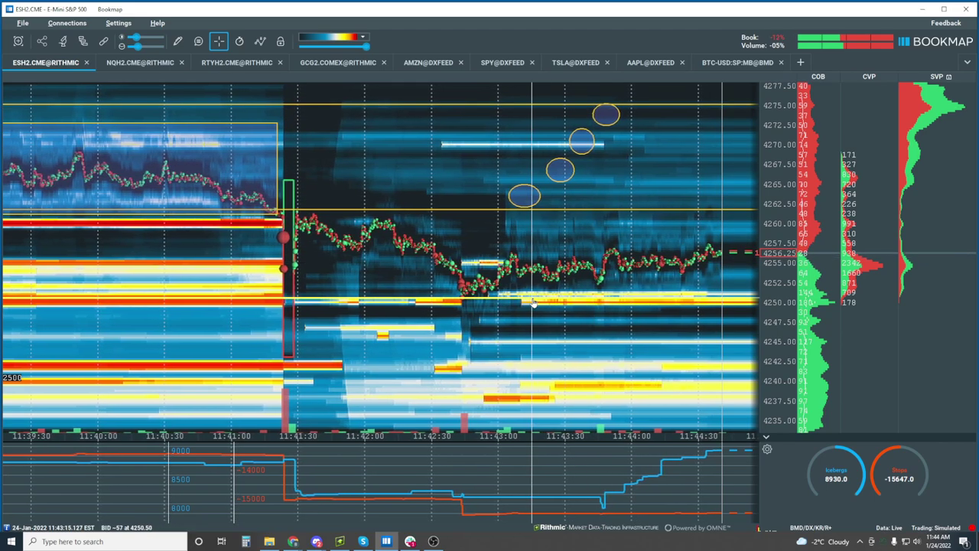
{"action": "scroll", "coordinate": [528, 305], "scroll_direction": "down", "scroll_amount": 2}
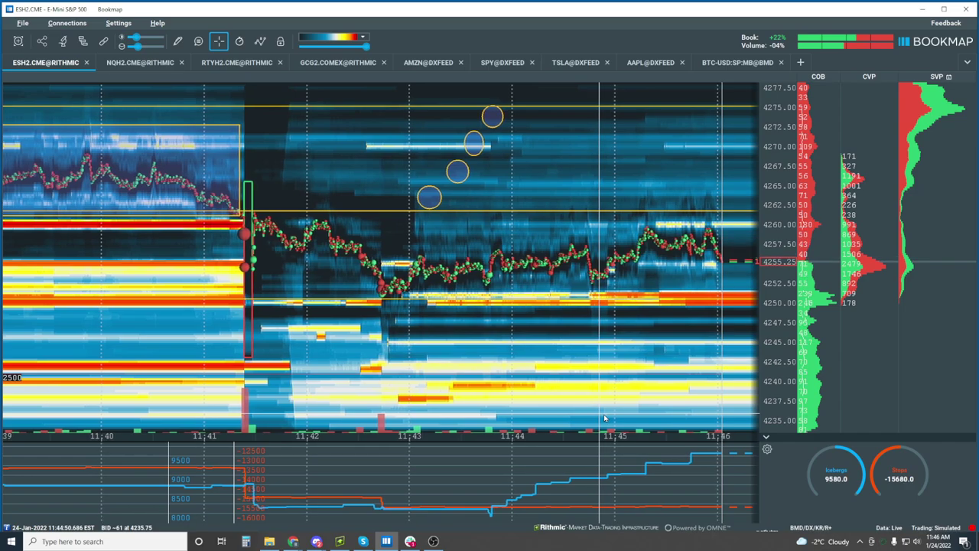
{"action": "scroll", "coordinate": [575, 267], "scroll_direction": "up", "scroll_amount": 4}
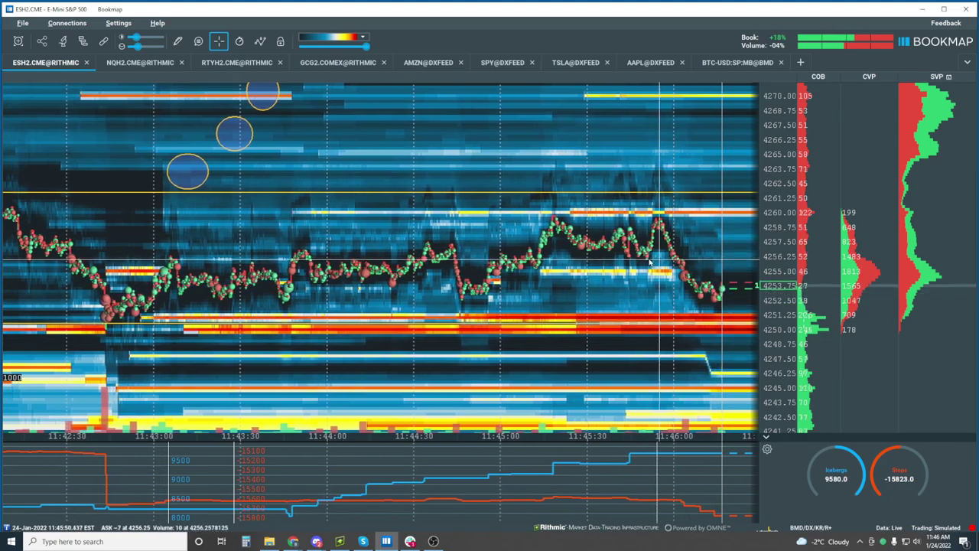
Step: Draw three rectangles stepping down around the price from about 4260 to 4250 between about 11:45:13 and 11:46:38
{"action": "left_click", "coordinate": [219, 41]}
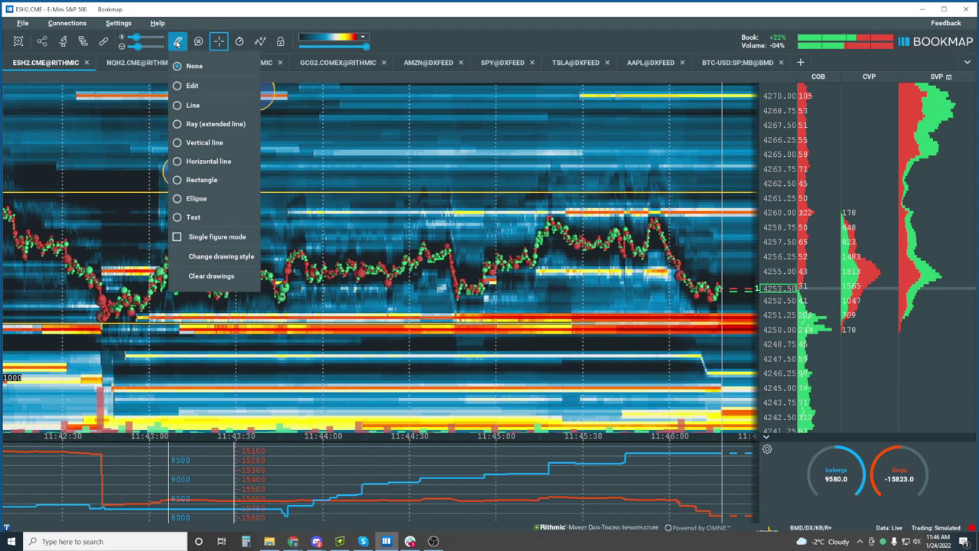
{"action": "left_click", "coordinate": [224, 179]}
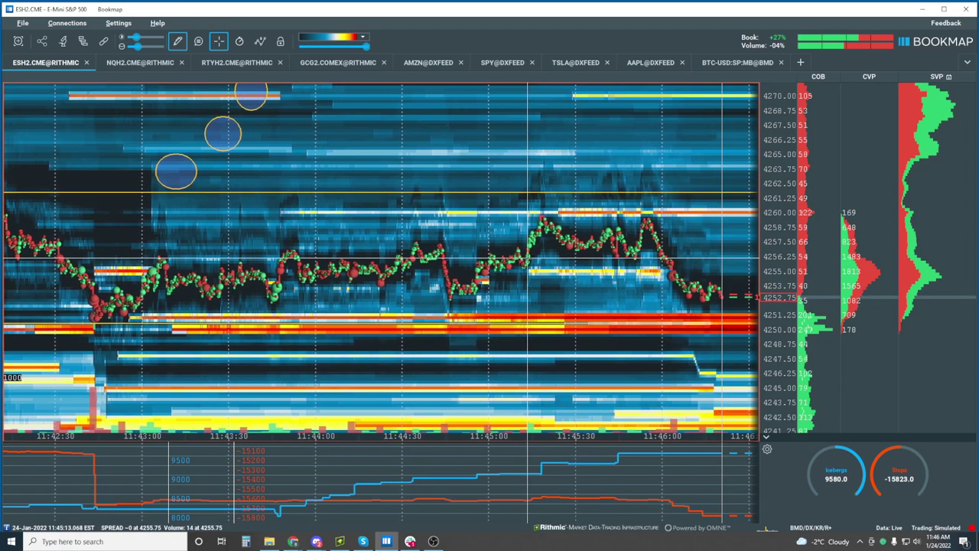
{"action": "left_click_drag", "start_coordinate": [526, 222], "coordinate": [585, 259]}
{"action": "left_click_drag", "start_coordinate": [583, 222], "coordinate": [650, 211]}
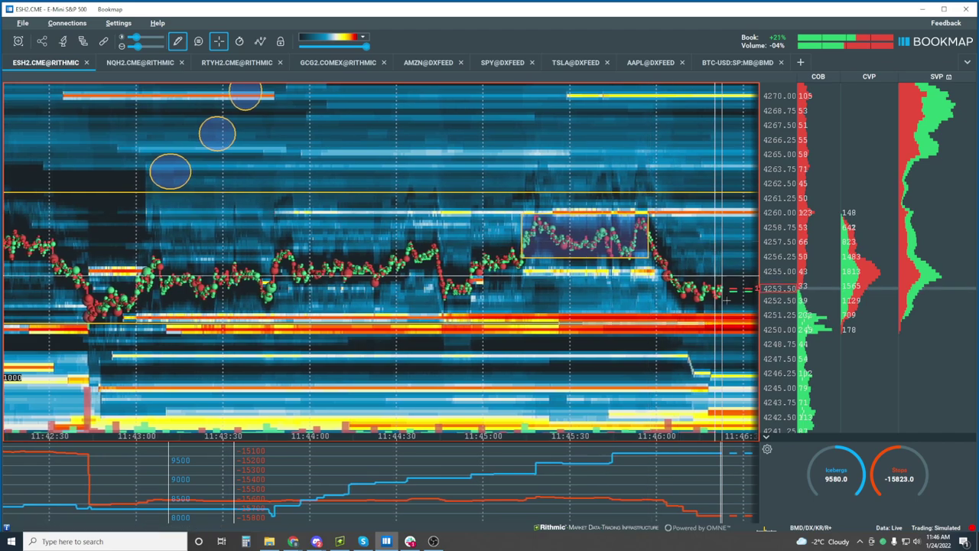
{"action": "left_click_drag", "start_coordinate": [722, 302], "coordinate": [722, 303]}
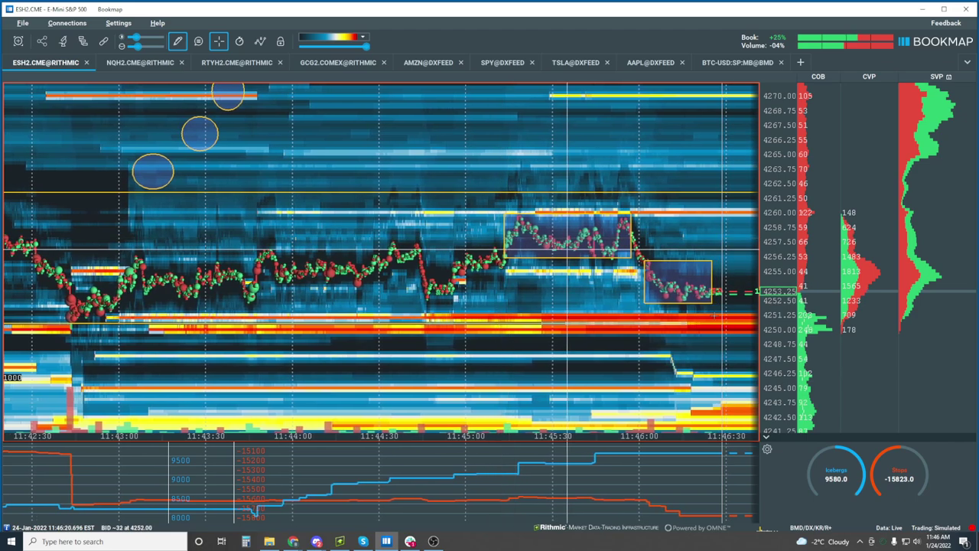
{"action": "left_click_drag", "start_coordinate": [714, 304], "coordinate": [745, 328]}
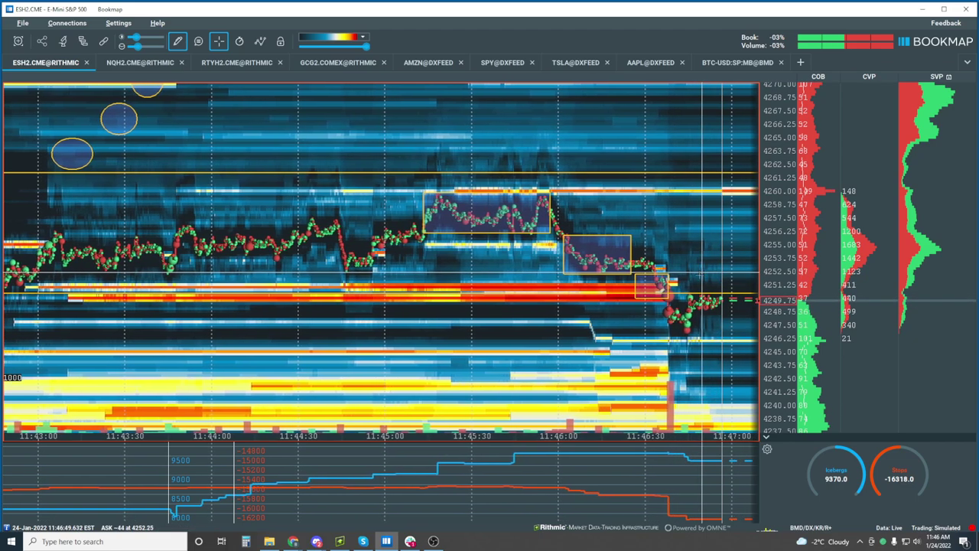
Step: Draw a string of small ellipses rising from about 4252 to 4260 between about 11:47:05 and 11:47:17
{"action": "left_click", "coordinate": [182, 43]}
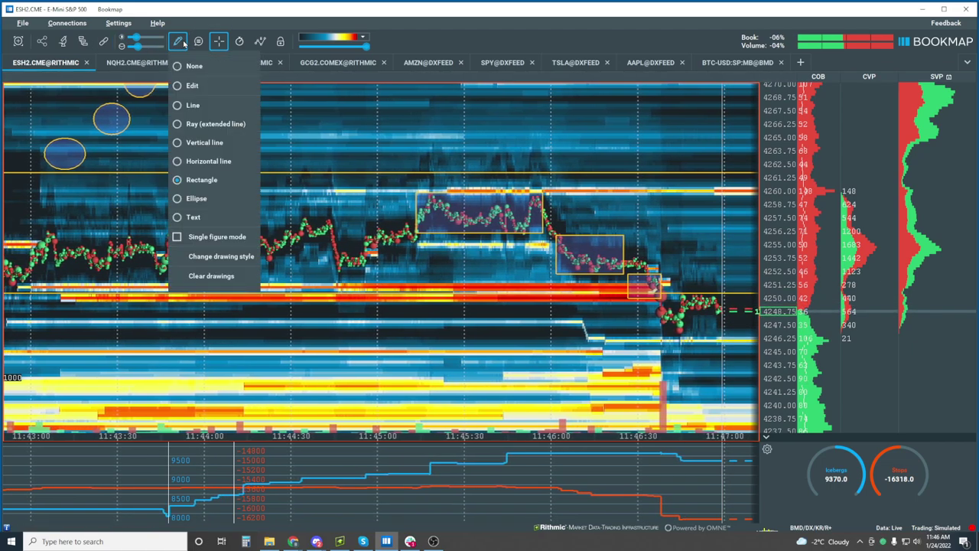
{"action": "left_click", "coordinate": [202, 204]}
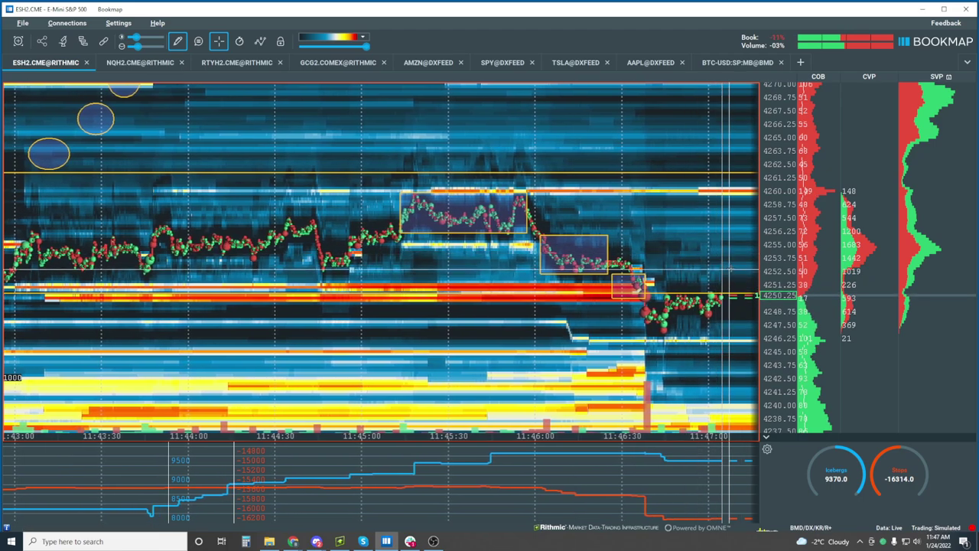
{"action": "mouse_move", "coordinate": [715, 270]}
{"action": "left_mouse_down"}
{"action": "mouse_move", "coordinate": [724, 281]}
{"action": "mouse_move", "coordinate": [727, 265]}
{"action": "left_mouse_up"}
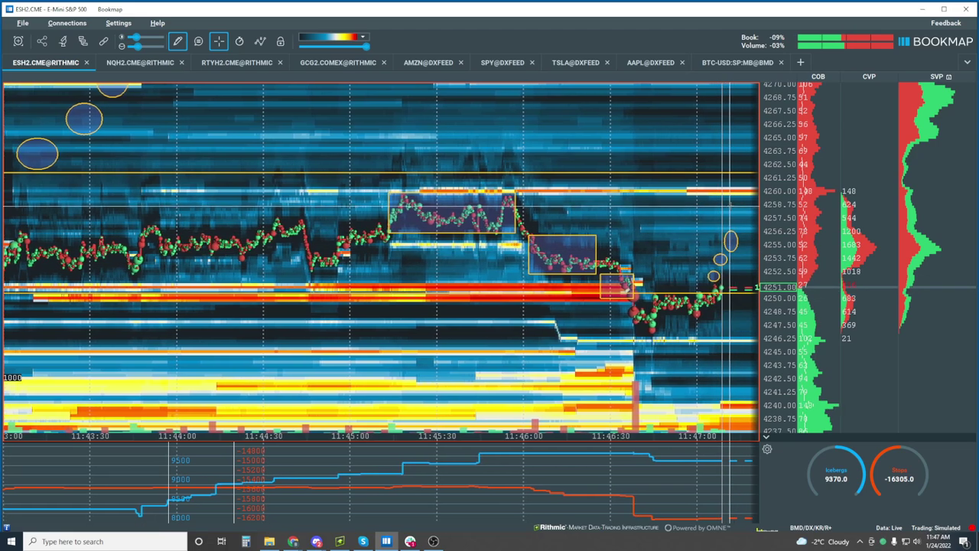
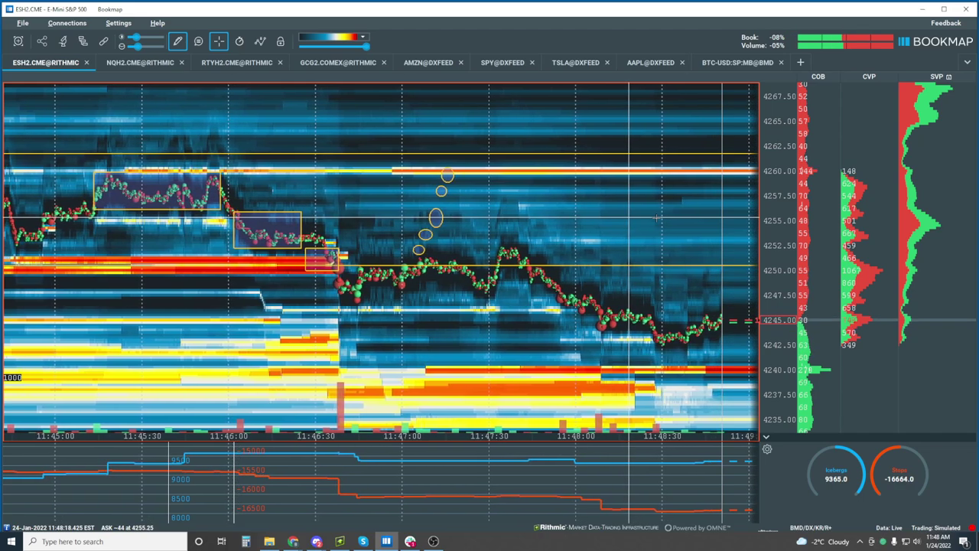
Step: Check the Russell 2000 chart, and examine the Nasdaq-100 price action and liquidity between 13820 and 13900 from about 11:48:10 to 11:49:20
{"action": "left_click", "coordinate": [236, 62]}
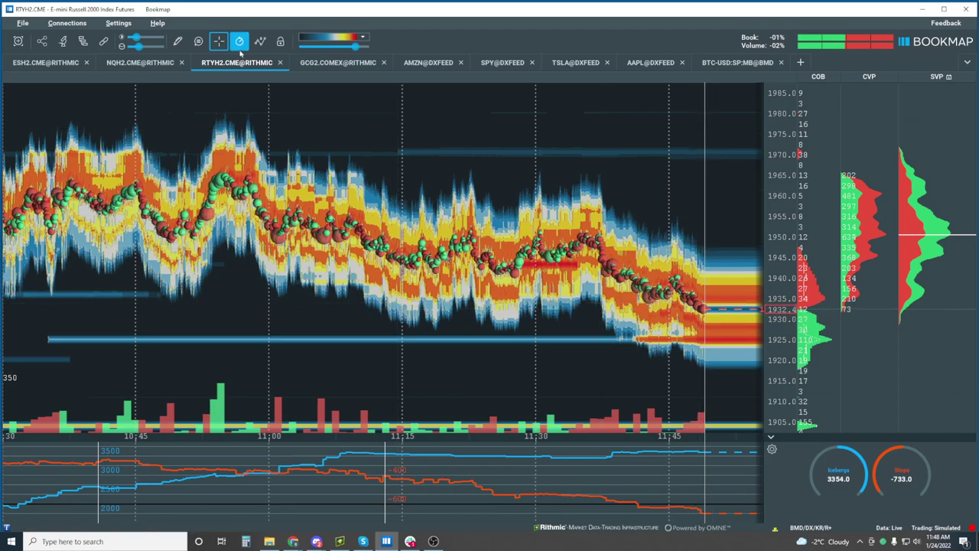
{"action": "left_click", "coordinate": [143, 66]}
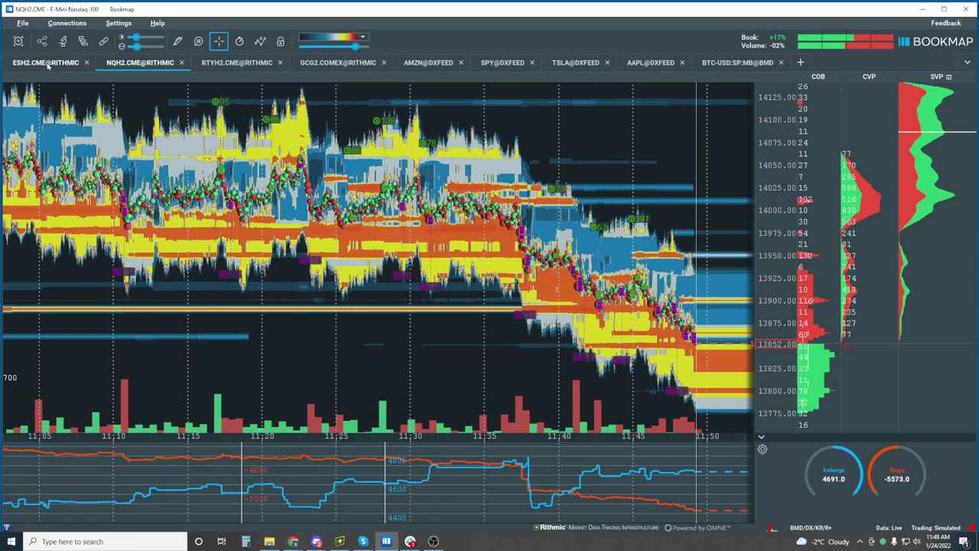
{"action": "scroll", "coordinate": [683, 241], "scroll_direction": "up", "scroll_amount": 10}
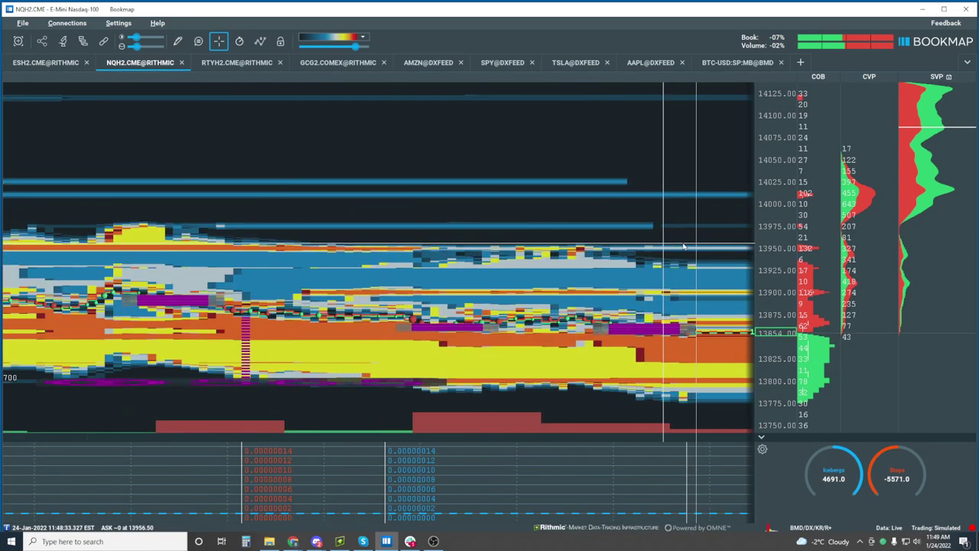
{"action": "scroll", "coordinate": [683, 241], "scroll_direction": "down", "scroll_amount": 5}
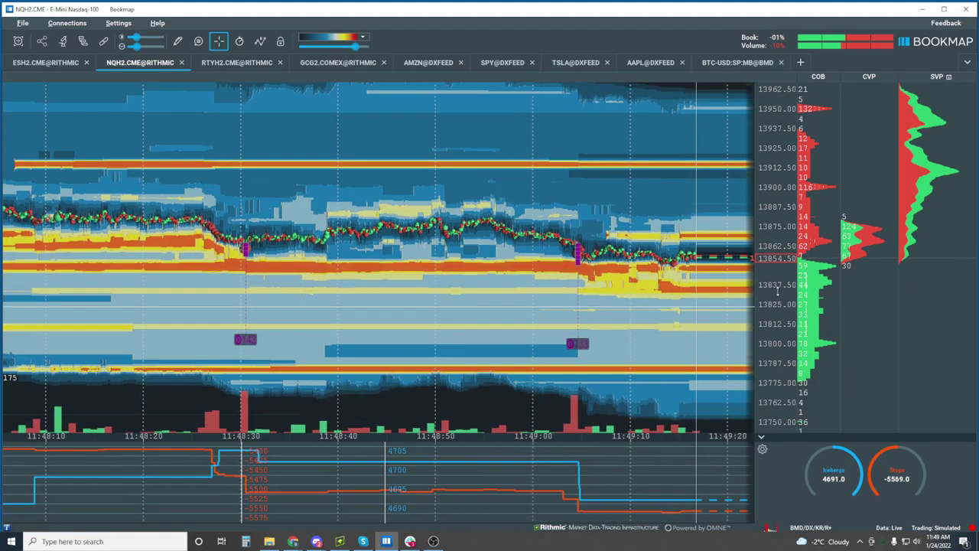
{"action": "scroll", "coordinate": [766, 269], "scroll_direction": "up", "scroll_amount": 3}
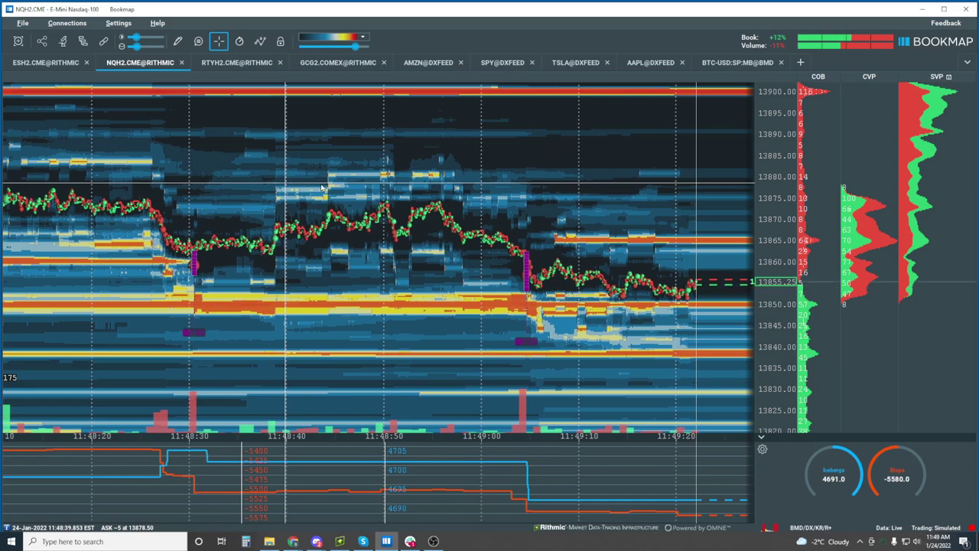
Step: Compare the decline into 11:50 across the Russell 2000, S&P 500 and Nasdaq-100 heatmaps
{"action": "left_click", "coordinate": [240, 64]}
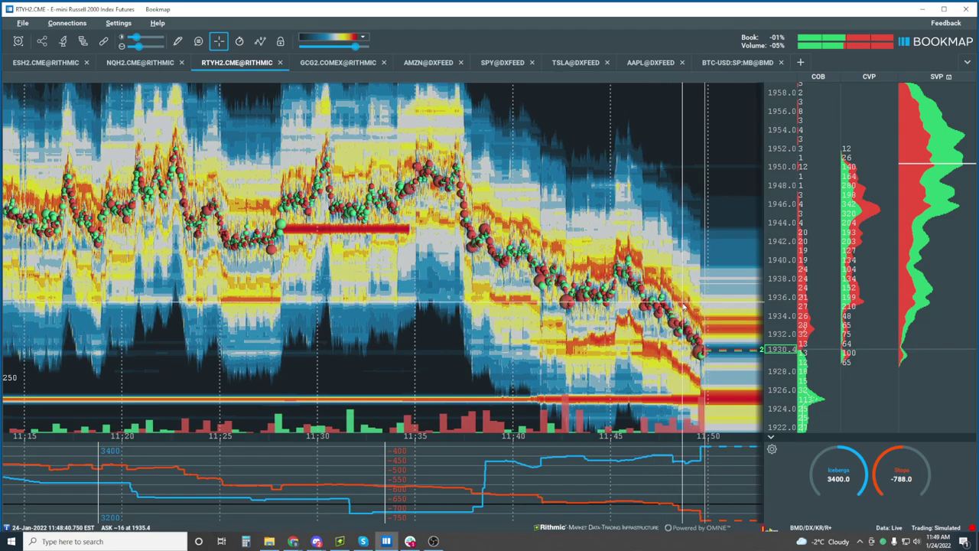
{"action": "left_click", "coordinate": [44, 64]}
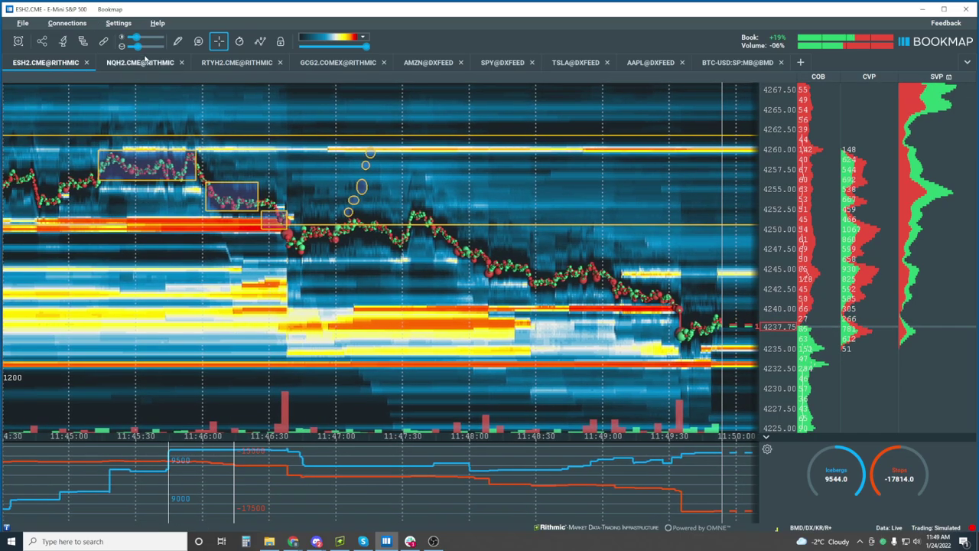
{"action": "left_click", "coordinate": [137, 65]}
{"action": "left_click", "coordinate": [226, 64]}
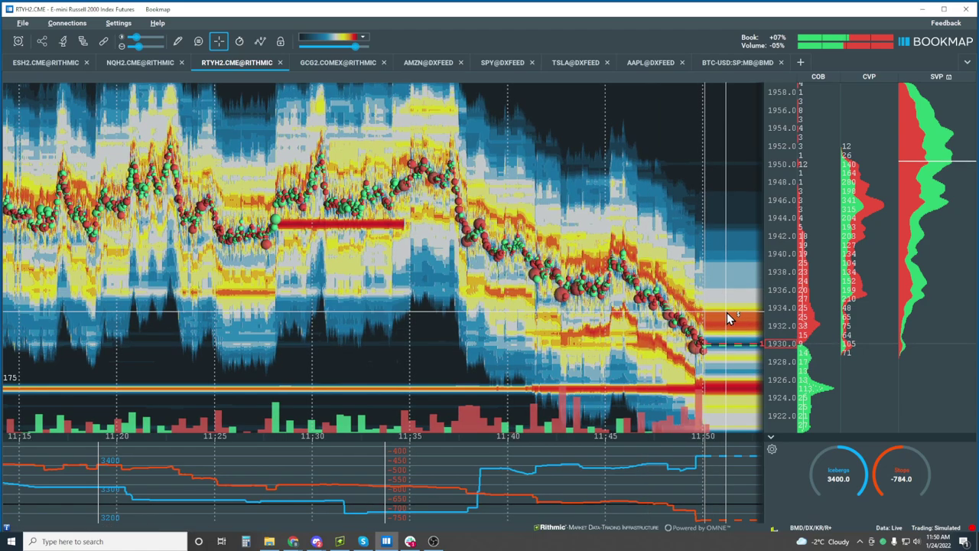
{"action": "left_click", "coordinate": [38, 62]}
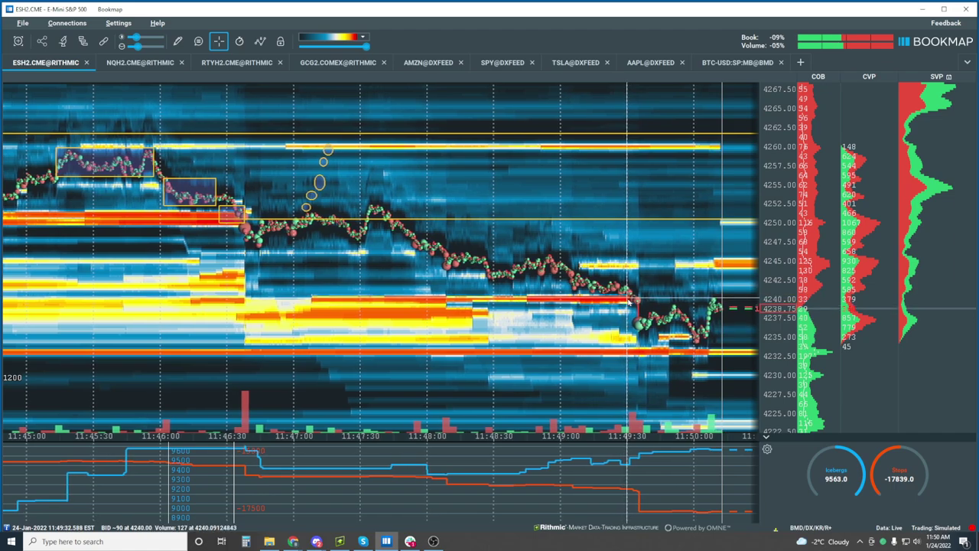
Step: Compare the moves around 11:50 on NQH2 and RTYH2, and review ESH2 from before 11:00 between 4225 and 4315
{"action": "left_click", "coordinate": [140, 63]}
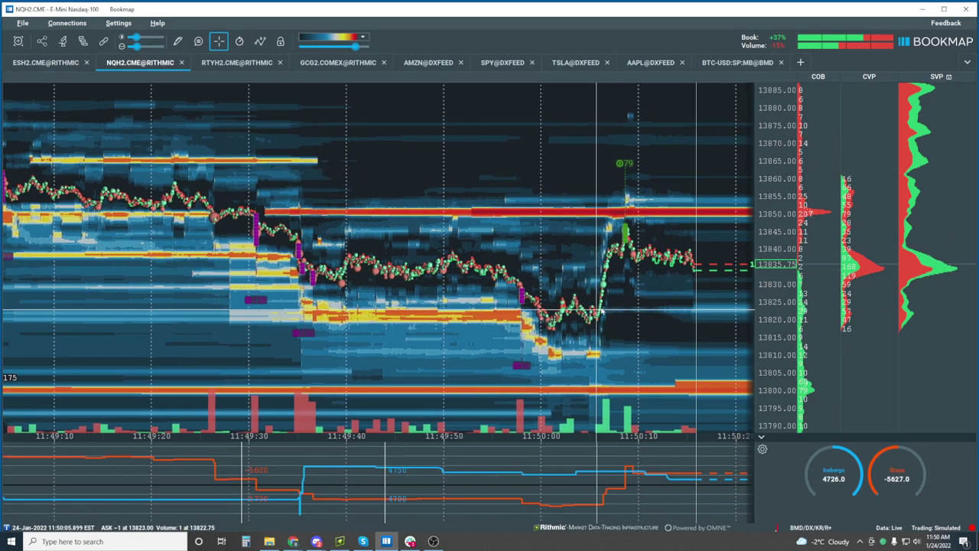
{"action": "left_click", "coordinate": [239, 64]}
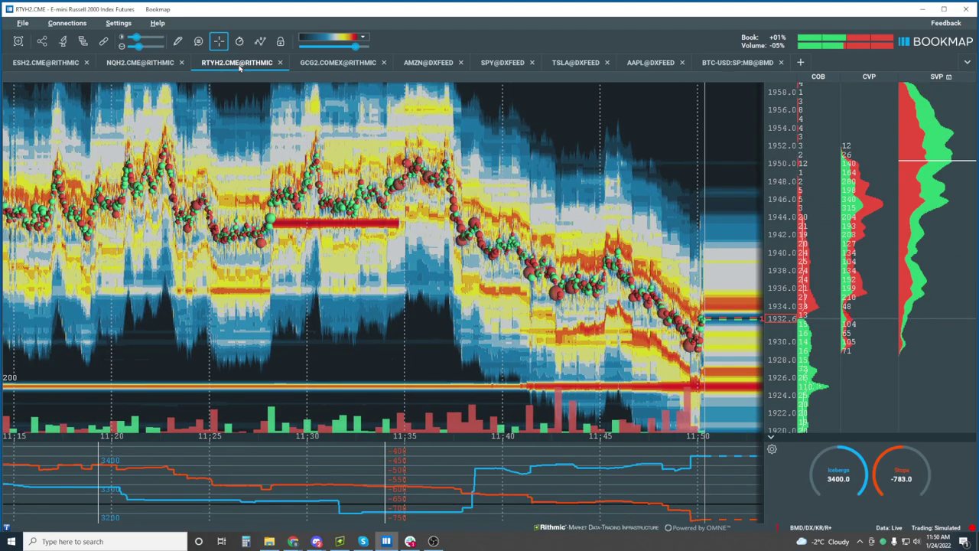
{"action": "scroll", "coordinate": [725, 340], "scroll_direction": "up", "scroll_amount": 3}
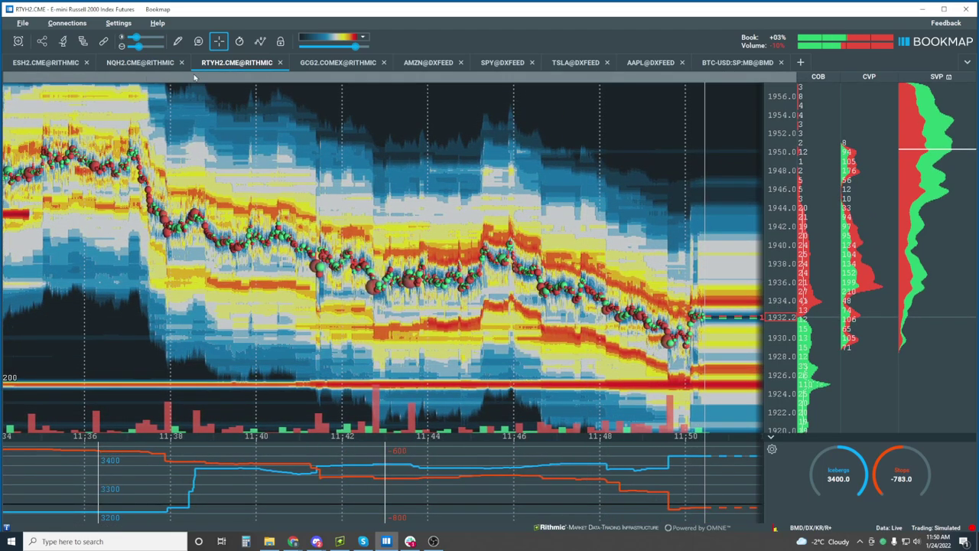
{"action": "left_click", "coordinate": [58, 64]}
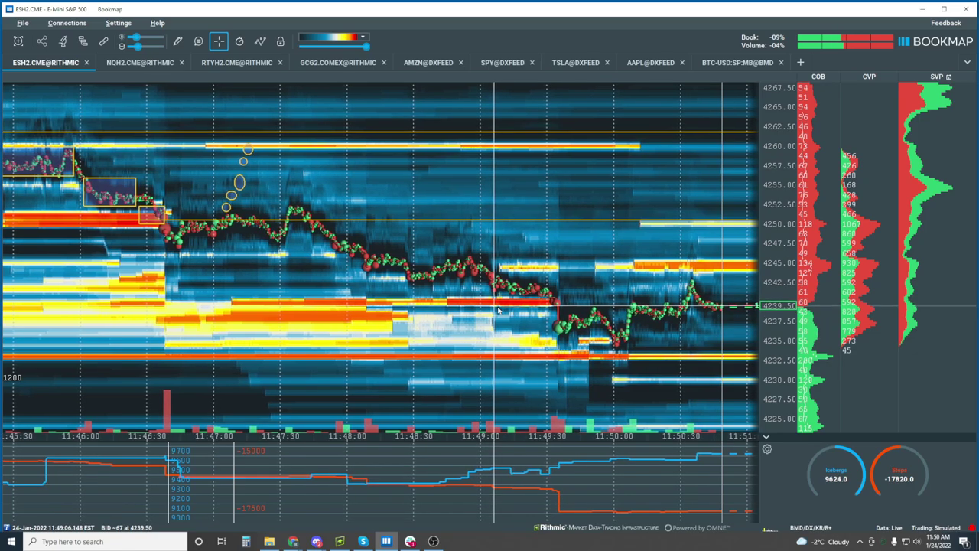
{"action": "scroll", "coordinate": [497, 310], "scroll_direction": "down", "scroll_amount": 5}
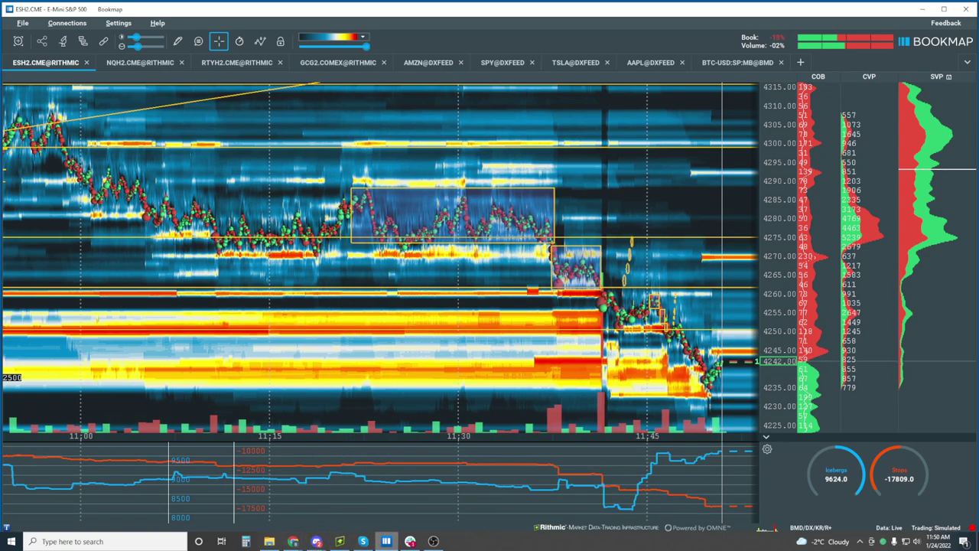
Step: Switch to Rithmic Trader Pro, read the October 2021 low on the daily ESH2.CME chart, and return to Bookmap
{"action": "left_click", "coordinate": [339, 541]}
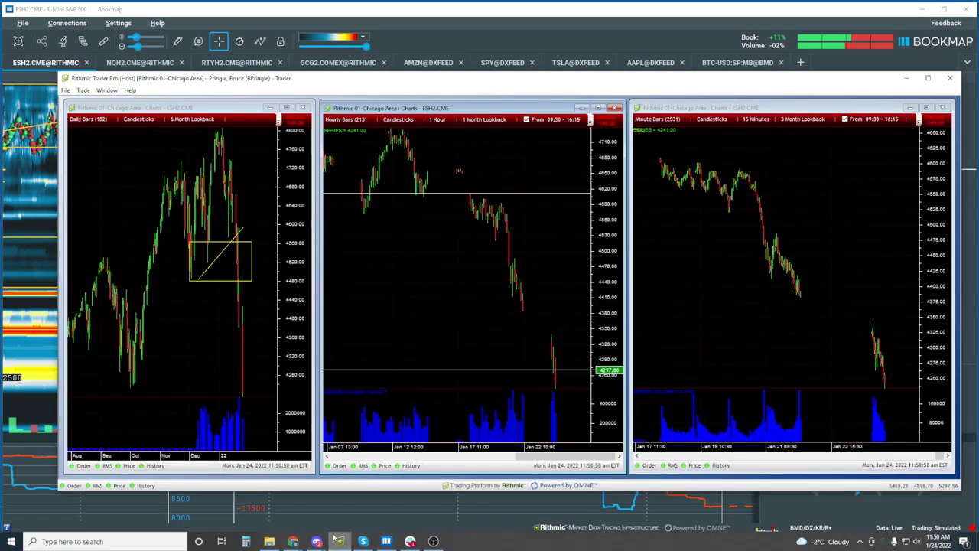
{"action": "left_click", "coordinate": [163, 390]}
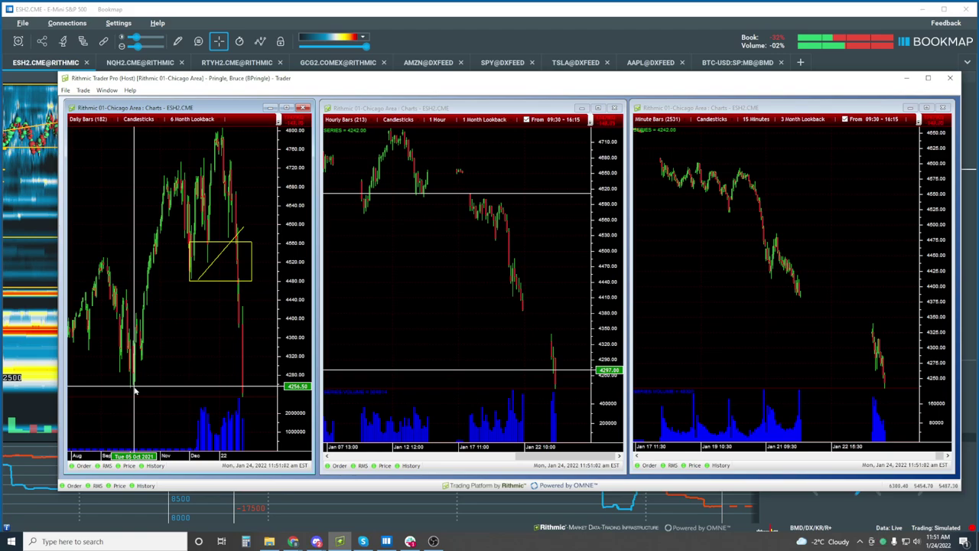
{"action": "key", "text": "alt+Tab"}
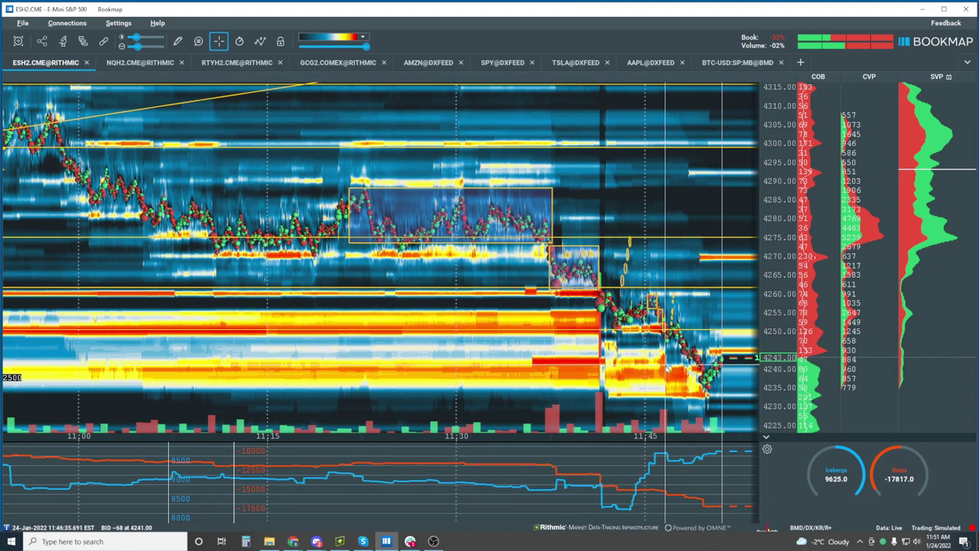
Step: Review the ESH2 heatmap with its boxes, ellipses and trend lines, from the move after 11:32 out to the range since before 10:00
{"action": "scroll", "coordinate": [667, 369], "scroll_direction": "up", "scroll_amount": 5}
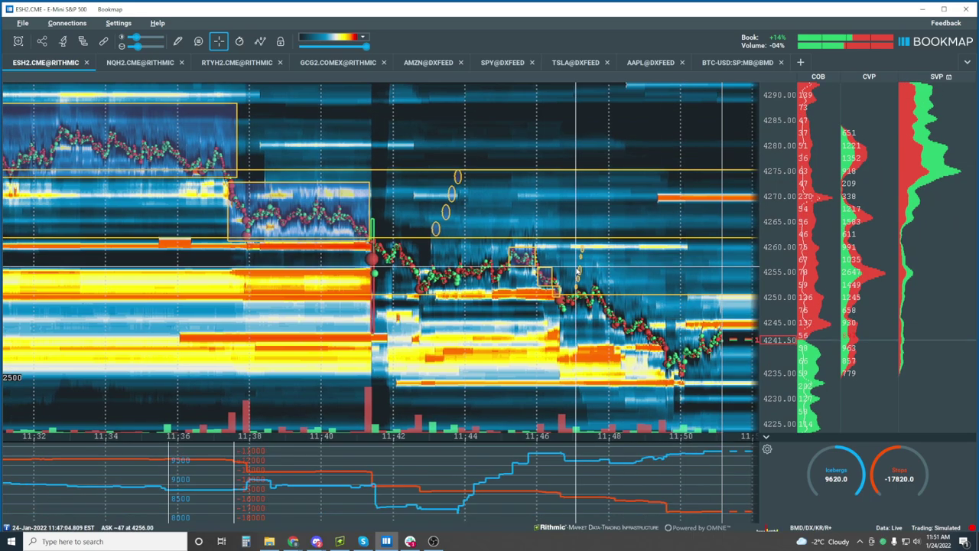
{"action": "scroll", "coordinate": [580, 273], "scroll_direction": "down", "scroll_amount": 5}
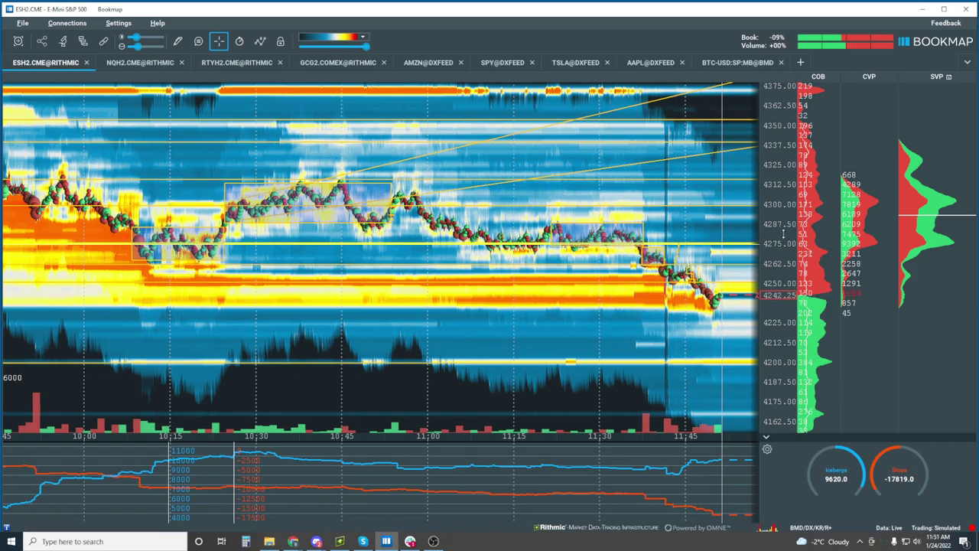
{"action": "scroll", "coordinate": [772, 242], "scroll_direction": "up", "scroll_amount": 3}
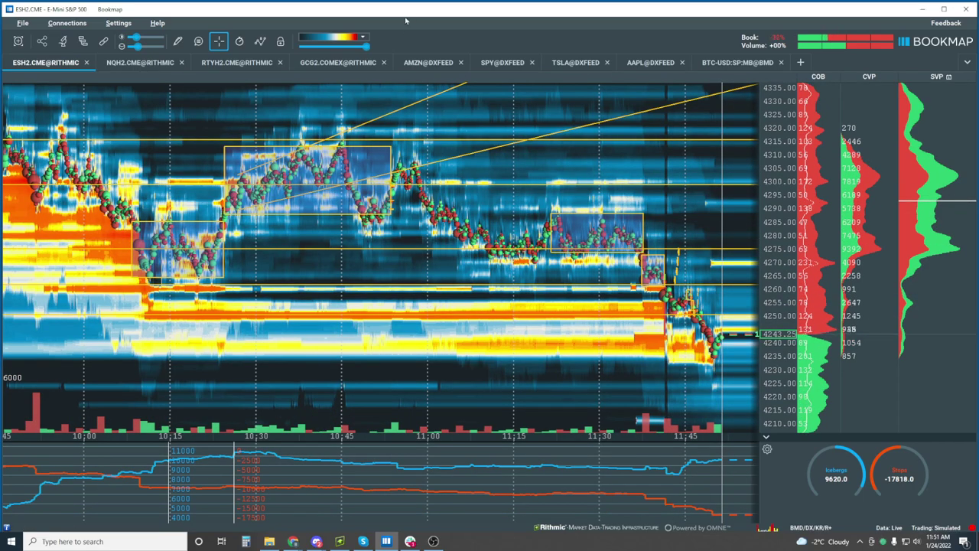
Step: Switch to Rithmic Trader Pro and inspect the daily, hourly and 15-minute ESH2.CME charts
{"action": "mouse_move", "coordinate": [337, 543]}
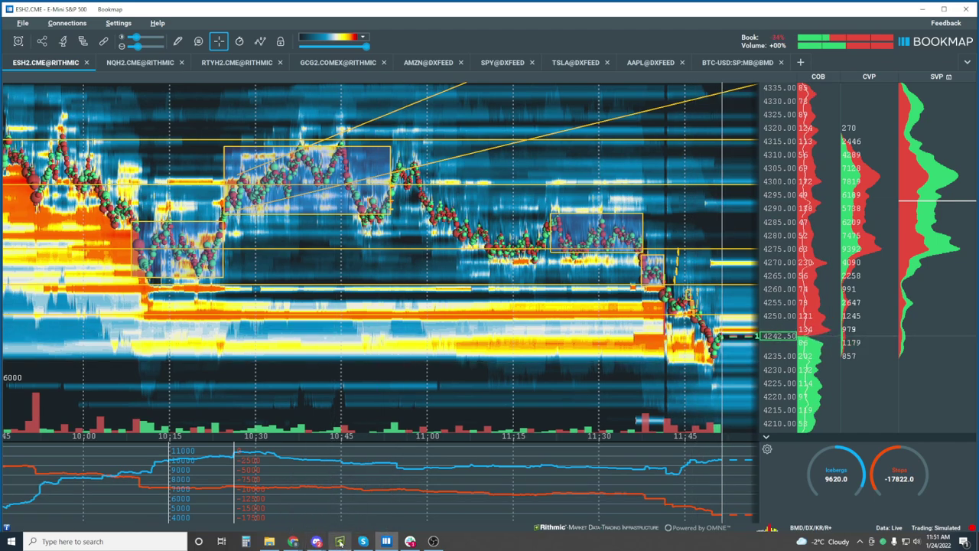
{"action": "left_click", "coordinate": [339, 541]}
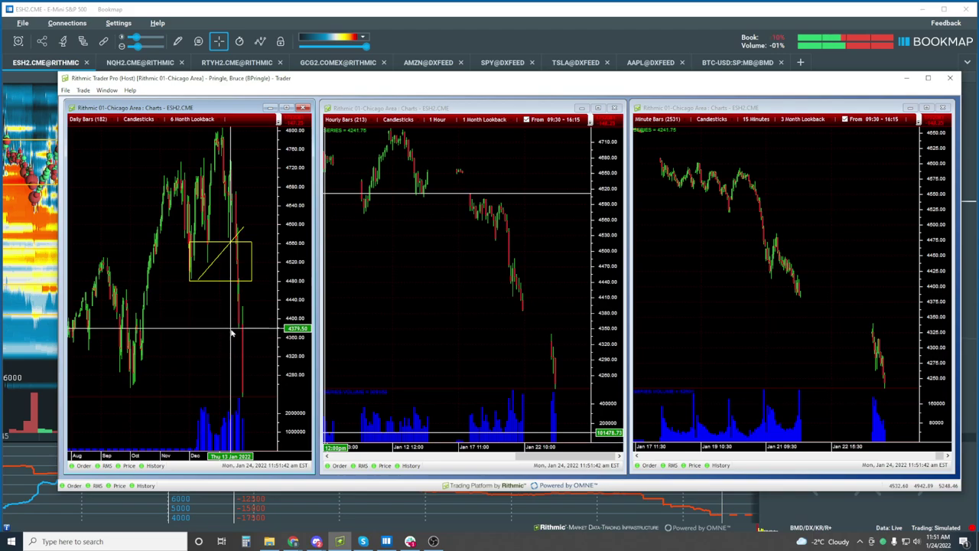
{"action": "left_click", "coordinate": [524, 348]}
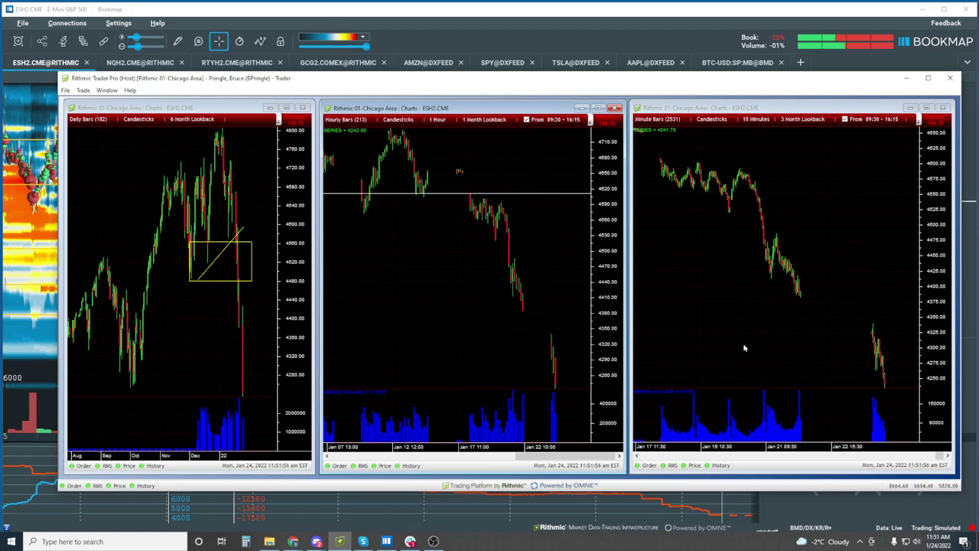
Step: Return to Bookmap, review ESH2 from about 11:00 to 11:52, and check the Nasdaq-100 chart around 11:52
{"action": "left_click", "coordinate": [670, 23]}
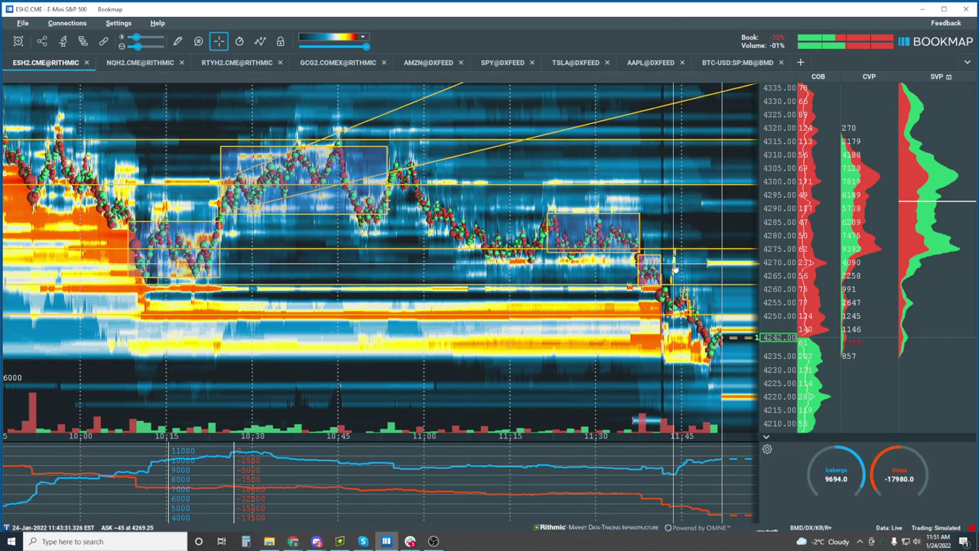
{"action": "scroll", "coordinate": [676, 252], "scroll_direction": "up", "scroll_amount": 5}
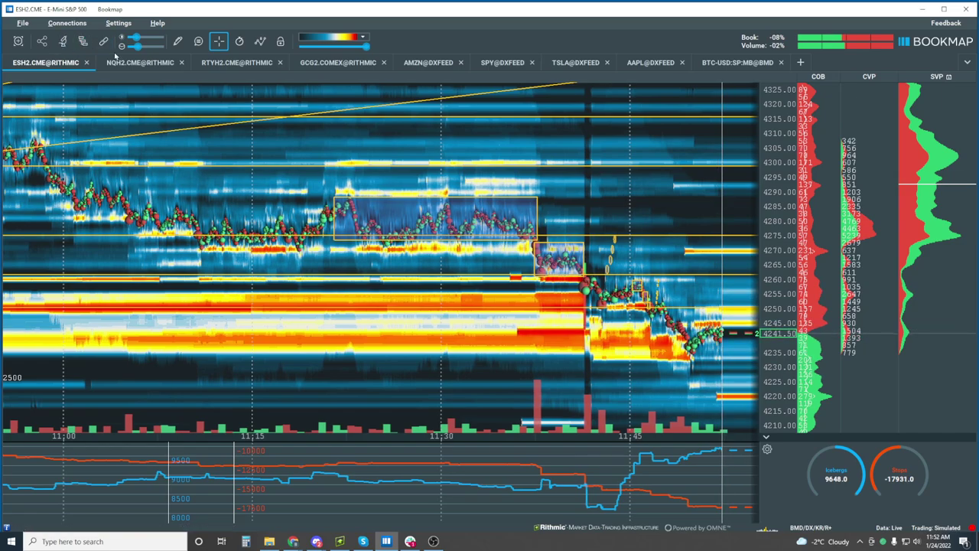
{"action": "left_click", "coordinate": [138, 62]}
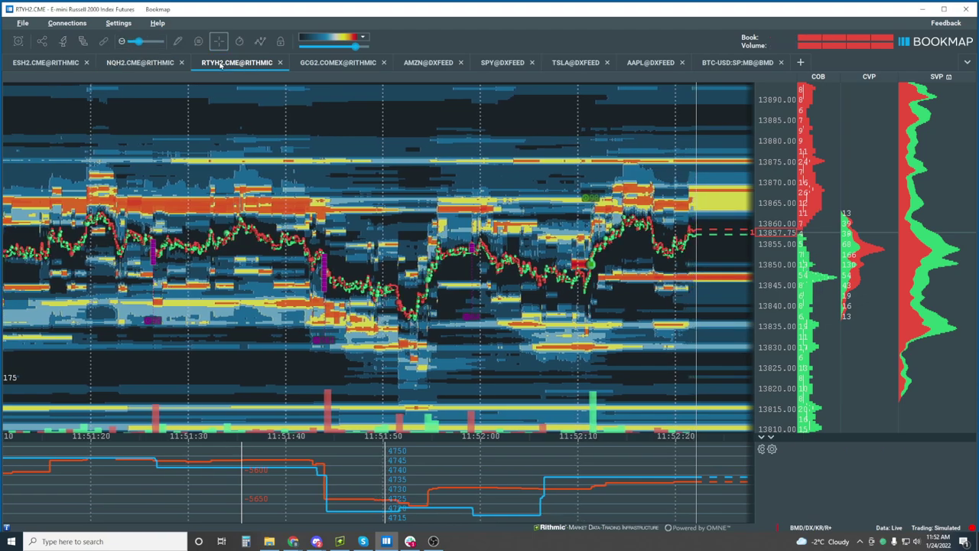
Step: Check the RTYH2 chart around 11:52, return to ESH2, and examine its price action and liquidity from 11:48 to 11:53
{"action": "left_click", "coordinate": [220, 63]}
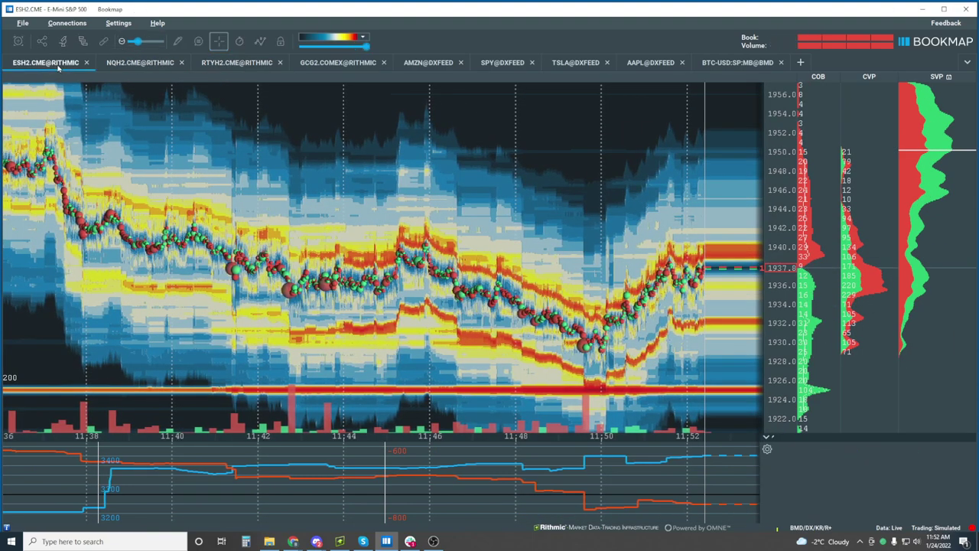
{"action": "left_click", "coordinate": [58, 67]}
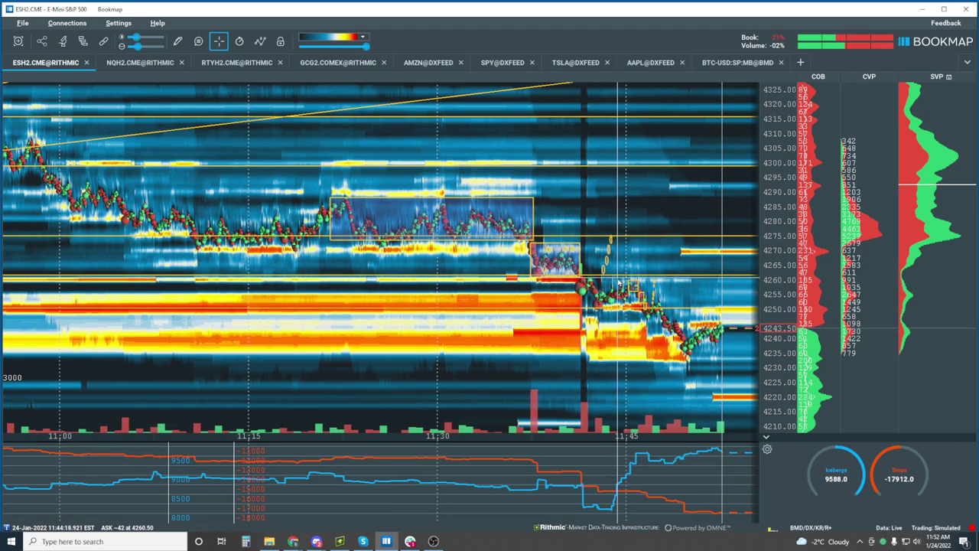
{"action": "scroll", "coordinate": [712, 294], "scroll_direction": "up", "scroll_amount": 5}
{"action": "scroll", "coordinate": [711, 294], "scroll_direction": "up", "scroll_amount": 5}
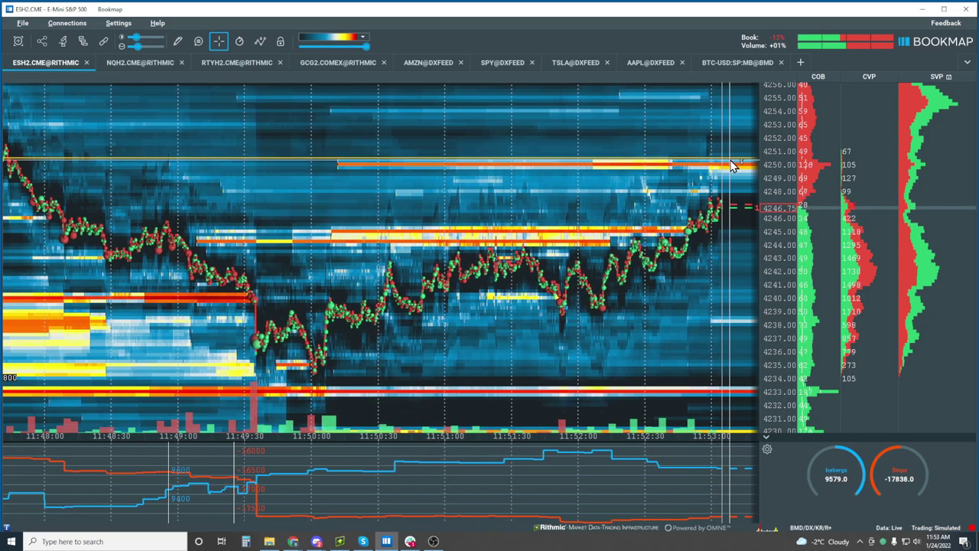
{"action": "scroll", "coordinate": [573, 242], "scroll_direction": "down", "scroll_amount": 5}
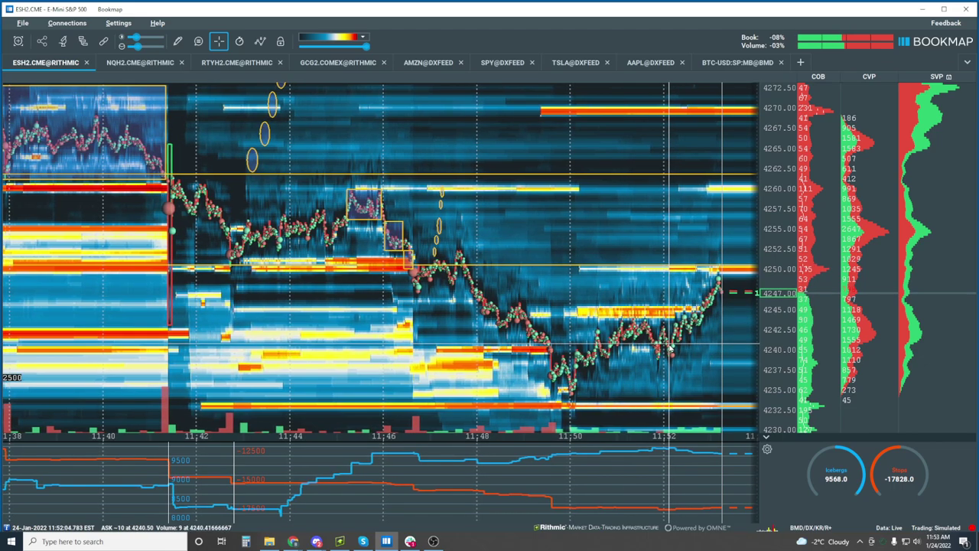
Step: Compare with the NQH2 heatmap from about 11:48 to 11:53 and return to the ESH2 chart
{"action": "left_click", "coordinate": [134, 64]}
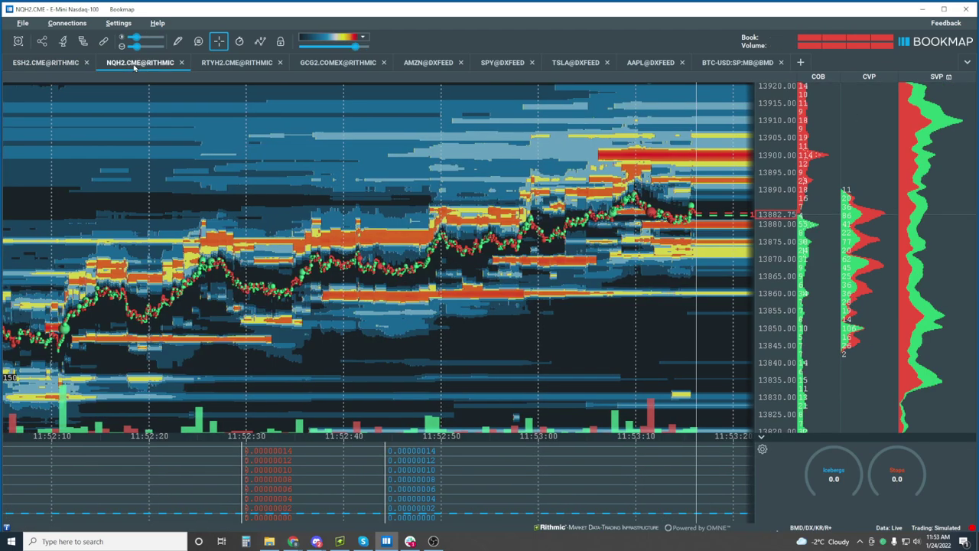
{"action": "scroll", "coordinate": [406, 275], "scroll_direction": "down", "scroll_amount": 5}
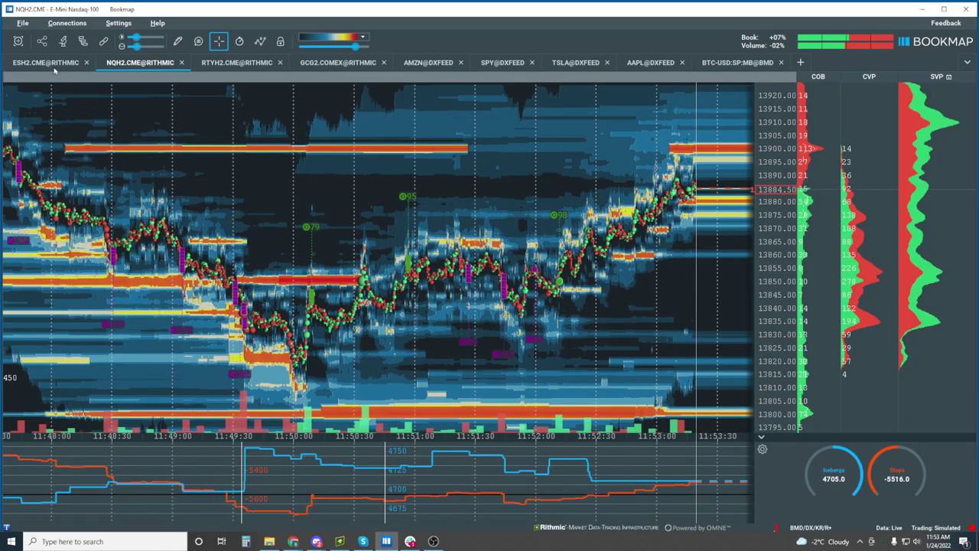
{"action": "left_click", "coordinate": [54, 65]}
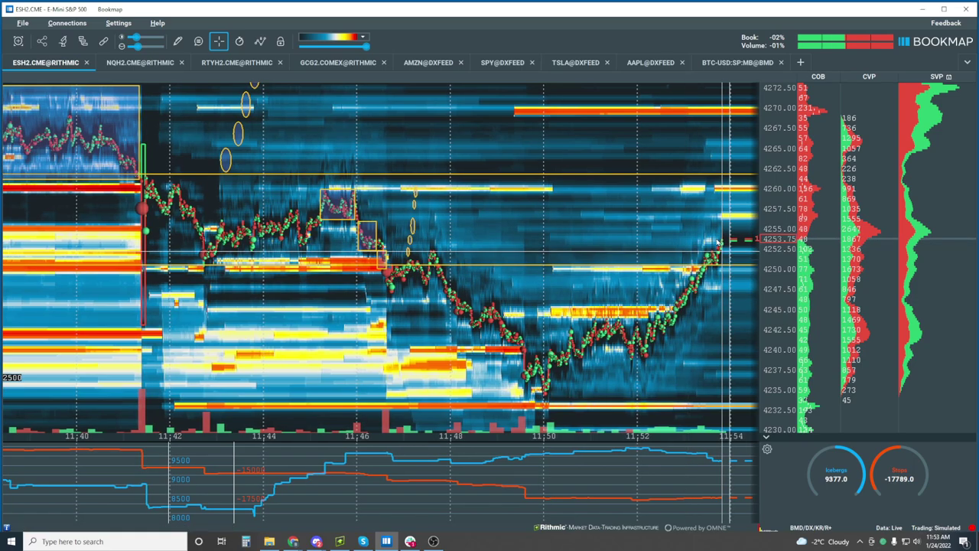
Step: Examine the ESH2 rally after 11:50 up close and in the wider context since about 11:36
{"action": "scroll", "coordinate": [697, 235], "scroll_direction": "up", "scroll_amount": 5}
{"action": "scroll", "coordinate": [697, 235], "scroll_direction": "up", "scroll_amount": 3}
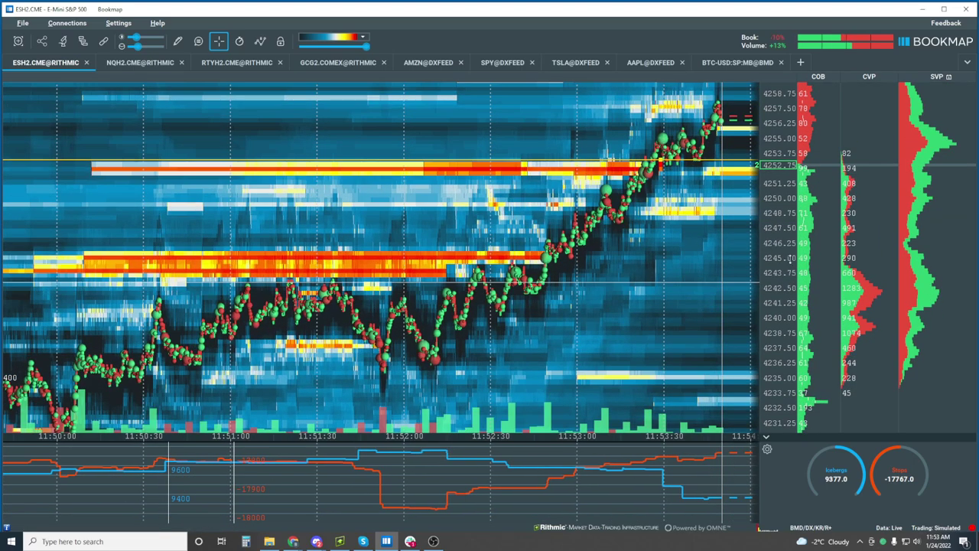
{"action": "scroll", "coordinate": [587, 202], "scroll_direction": "up", "scroll_amount": 2}
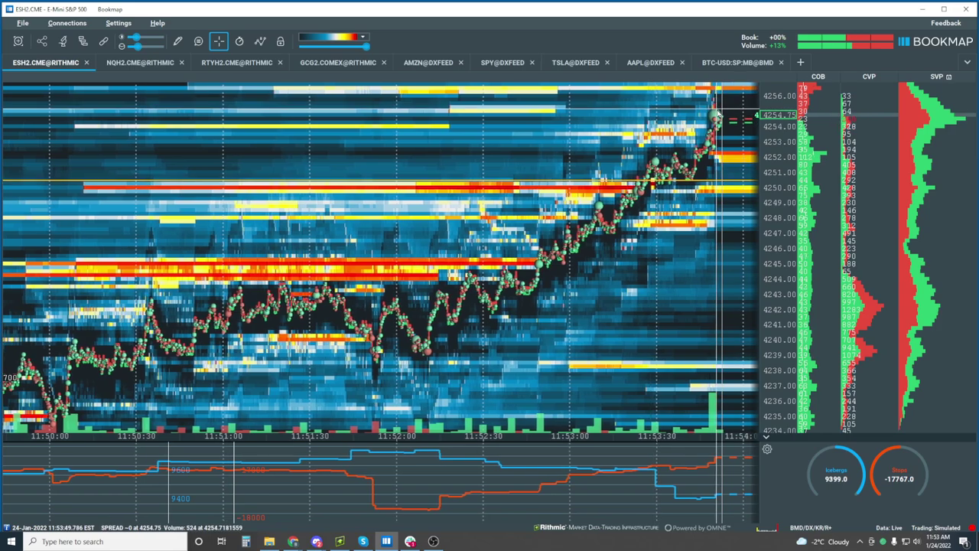
{"action": "scroll", "coordinate": [656, 291], "scroll_direction": "down", "scroll_amount": 8}
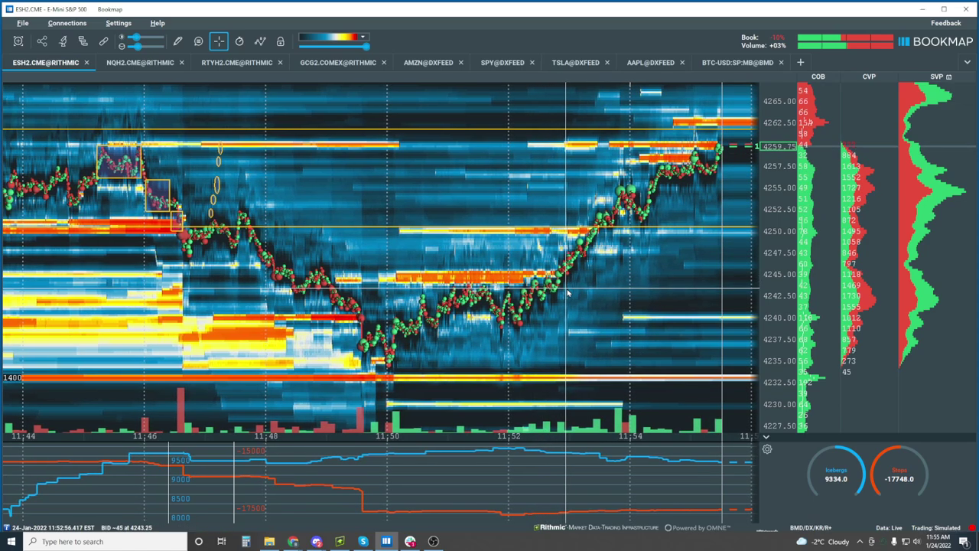
{"action": "scroll", "coordinate": [568, 293], "scroll_direction": "down", "scroll_amount": 4}
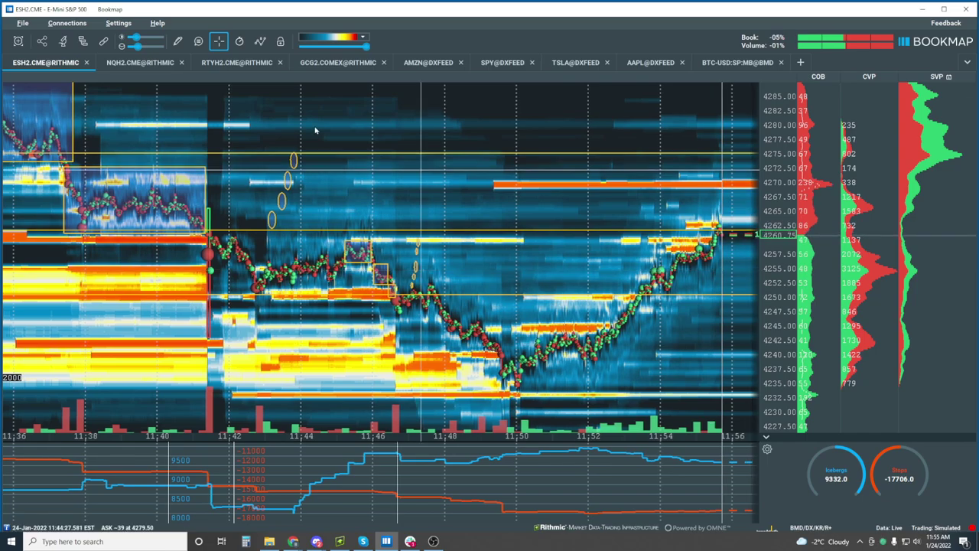
Step: Check the NQH2 and RTYH2 charts, reviewing RTYH2 back to before 10:45, and return to ESH2
{"action": "left_click", "coordinate": [132, 64]}
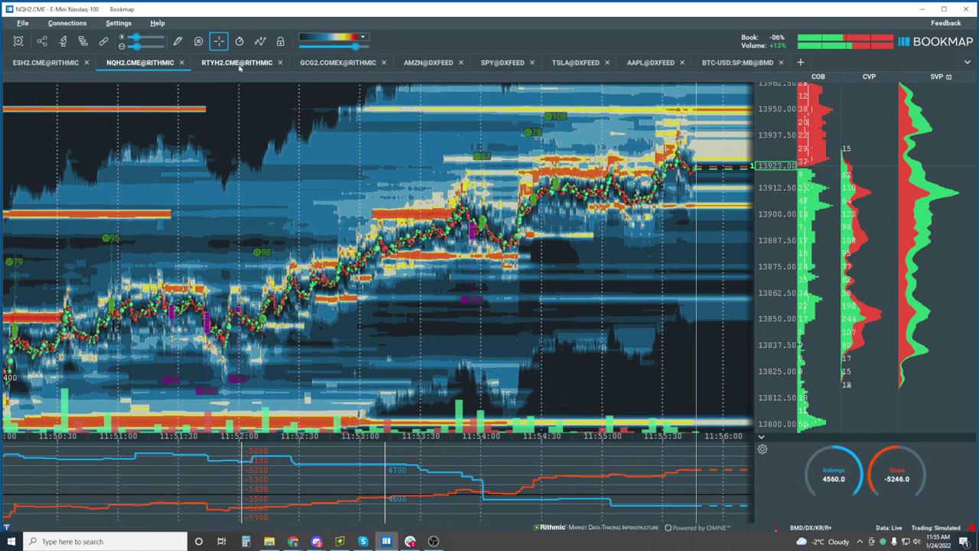
{"action": "key", "text": "ctrl+Tab"}
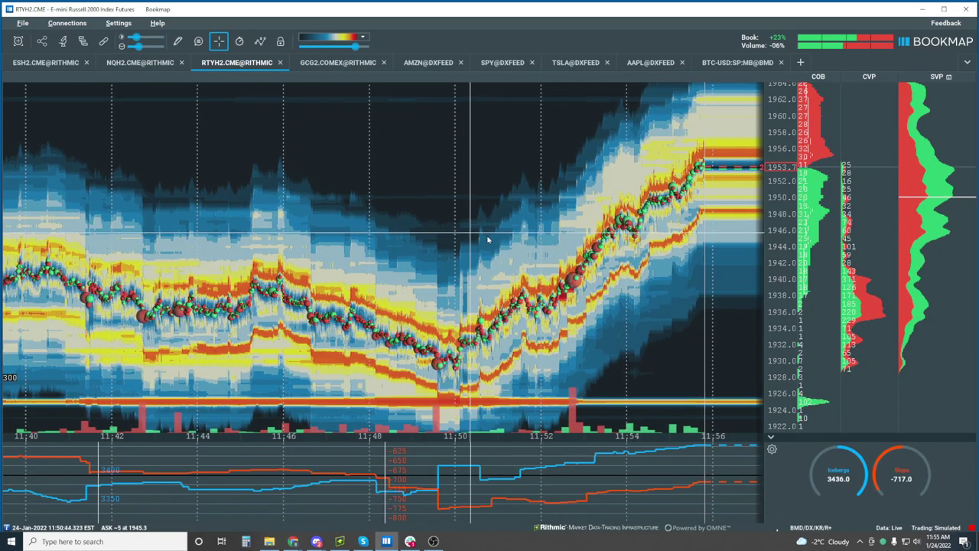
{"action": "scroll", "coordinate": [469, 287], "scroll_direction": "down", "scroll_amount": 5}
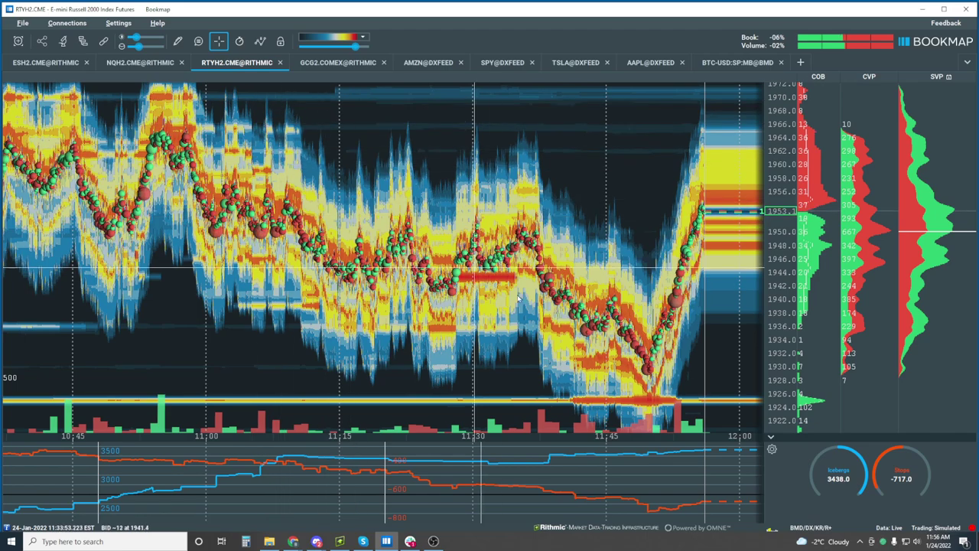
{"action": "left_click", "coordinate": [42, 63]}
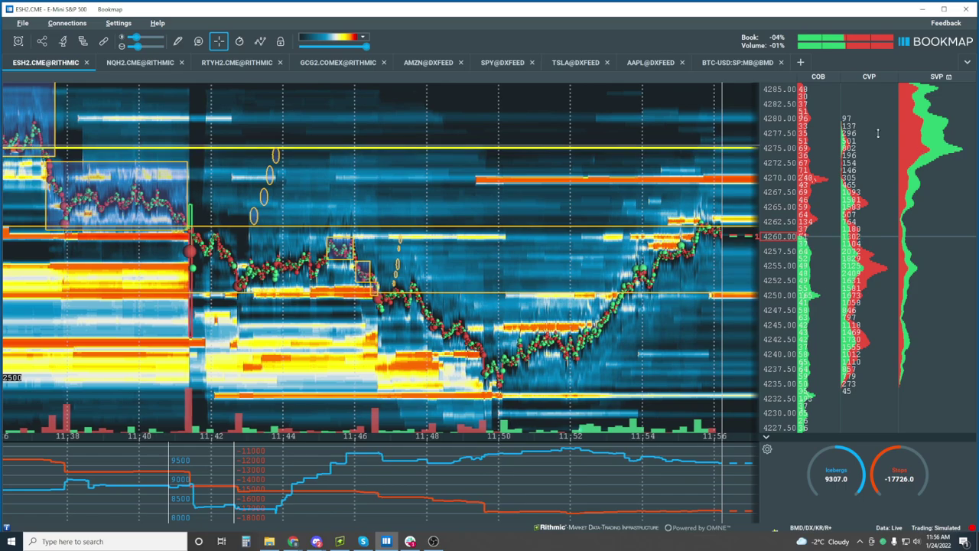
Step: Review ESH2 price action and liquidity from about 11:25 to 11:58 against the drawn boxes and horizontal lines
{"action": "scroll", "coordinate": [772, 163], "scroll_direction": "down", "scroll_amount": 3}
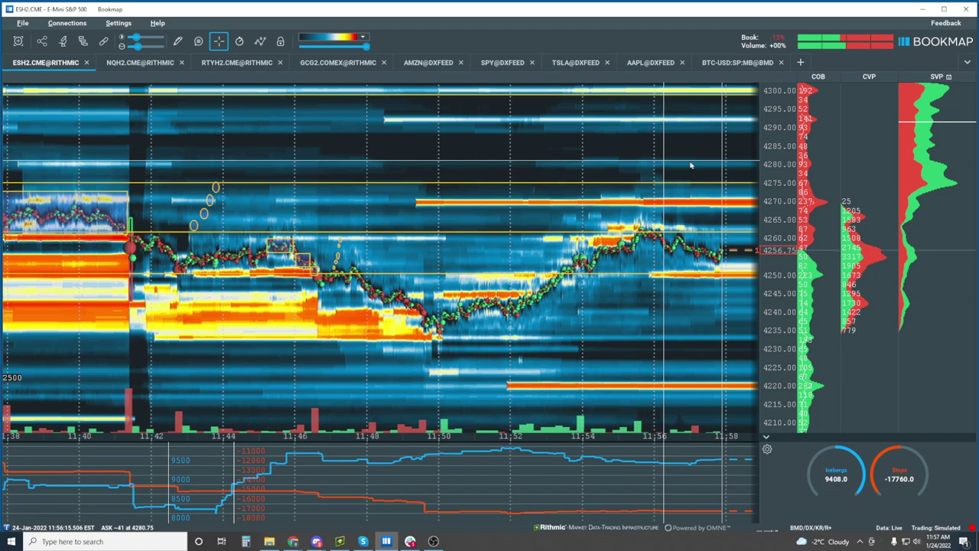
{"action": "scroll", "coordinate": [635, 239], "scroll_direction": "down", "scroll_amount": 3}
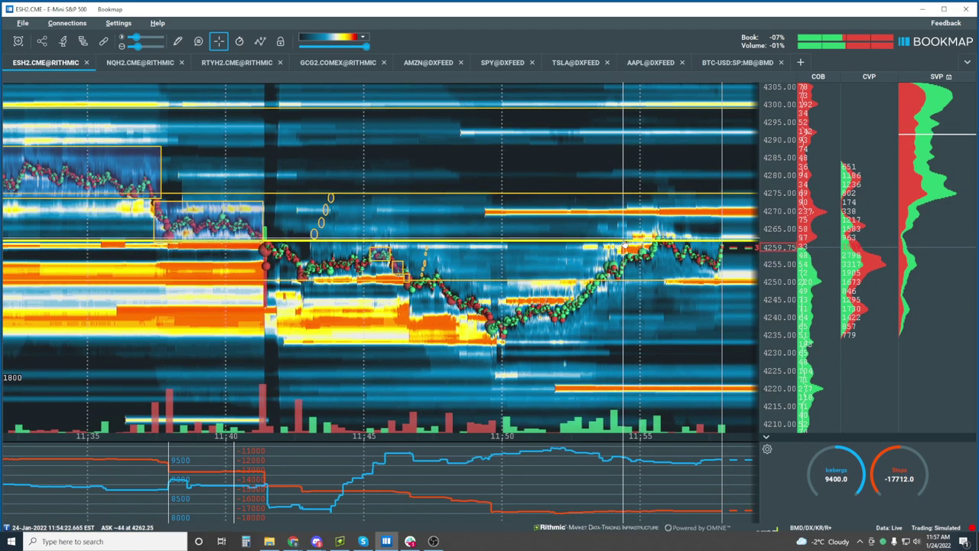
{"action": "scroll", "coordinate": [621, 244], "scroll_direction": "down", "scroll_amount": 2}
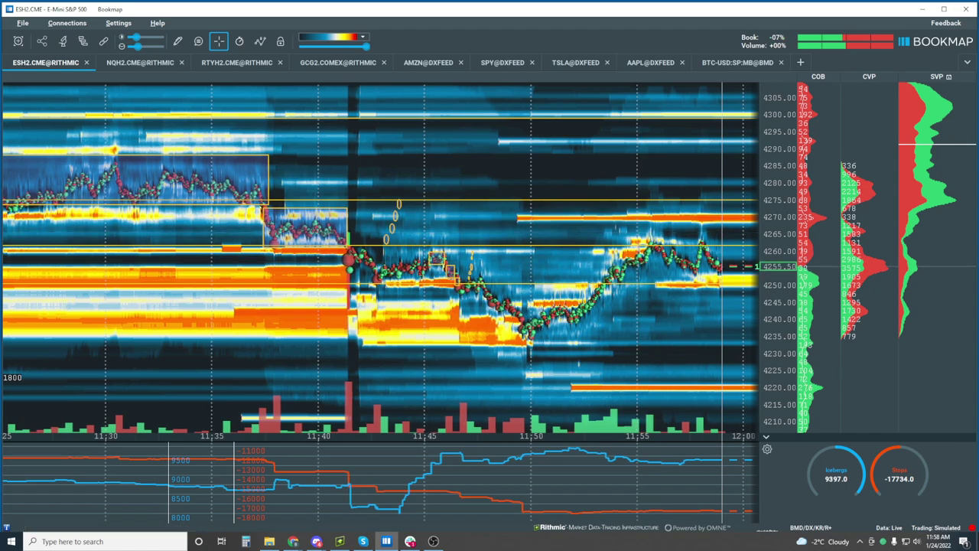
{"action": "key", "text": "alt+Tab"}
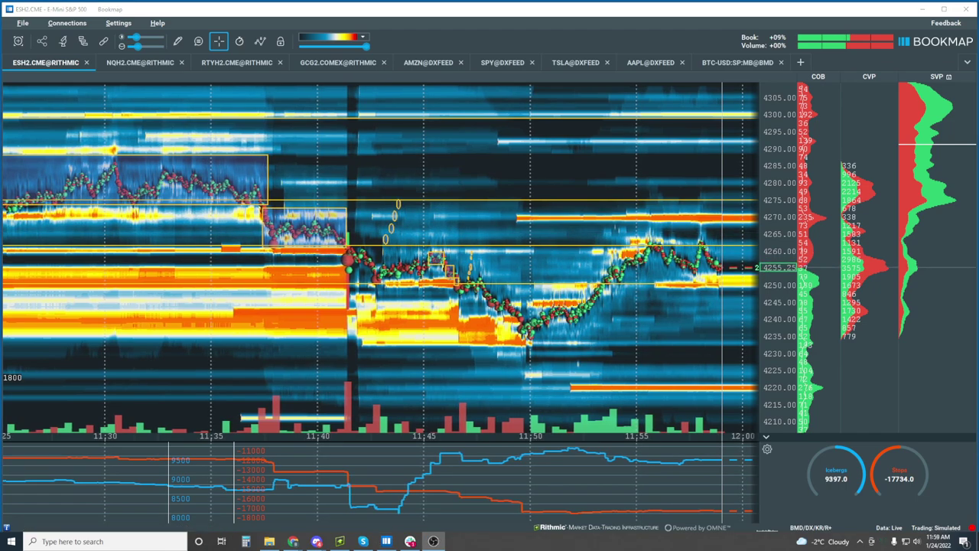